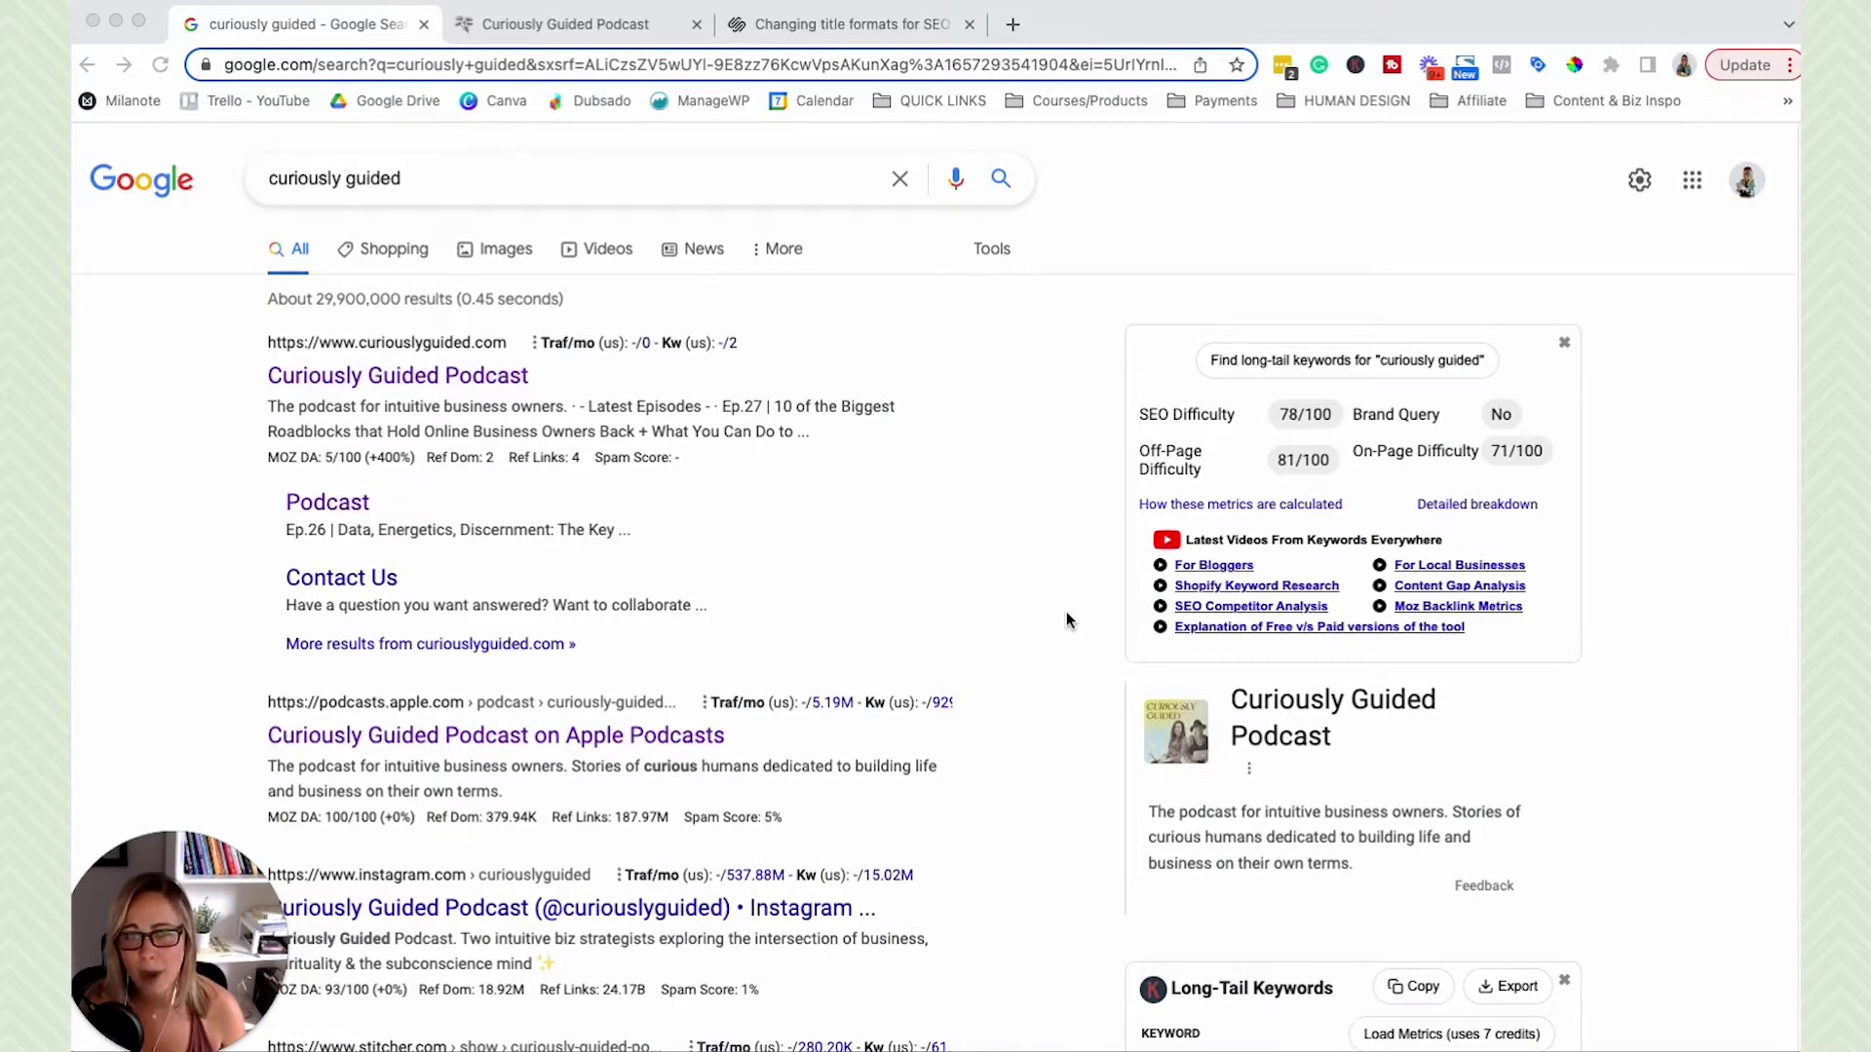
Select the 'curiously guided' search term in the Google search box
left_click(752, 379)
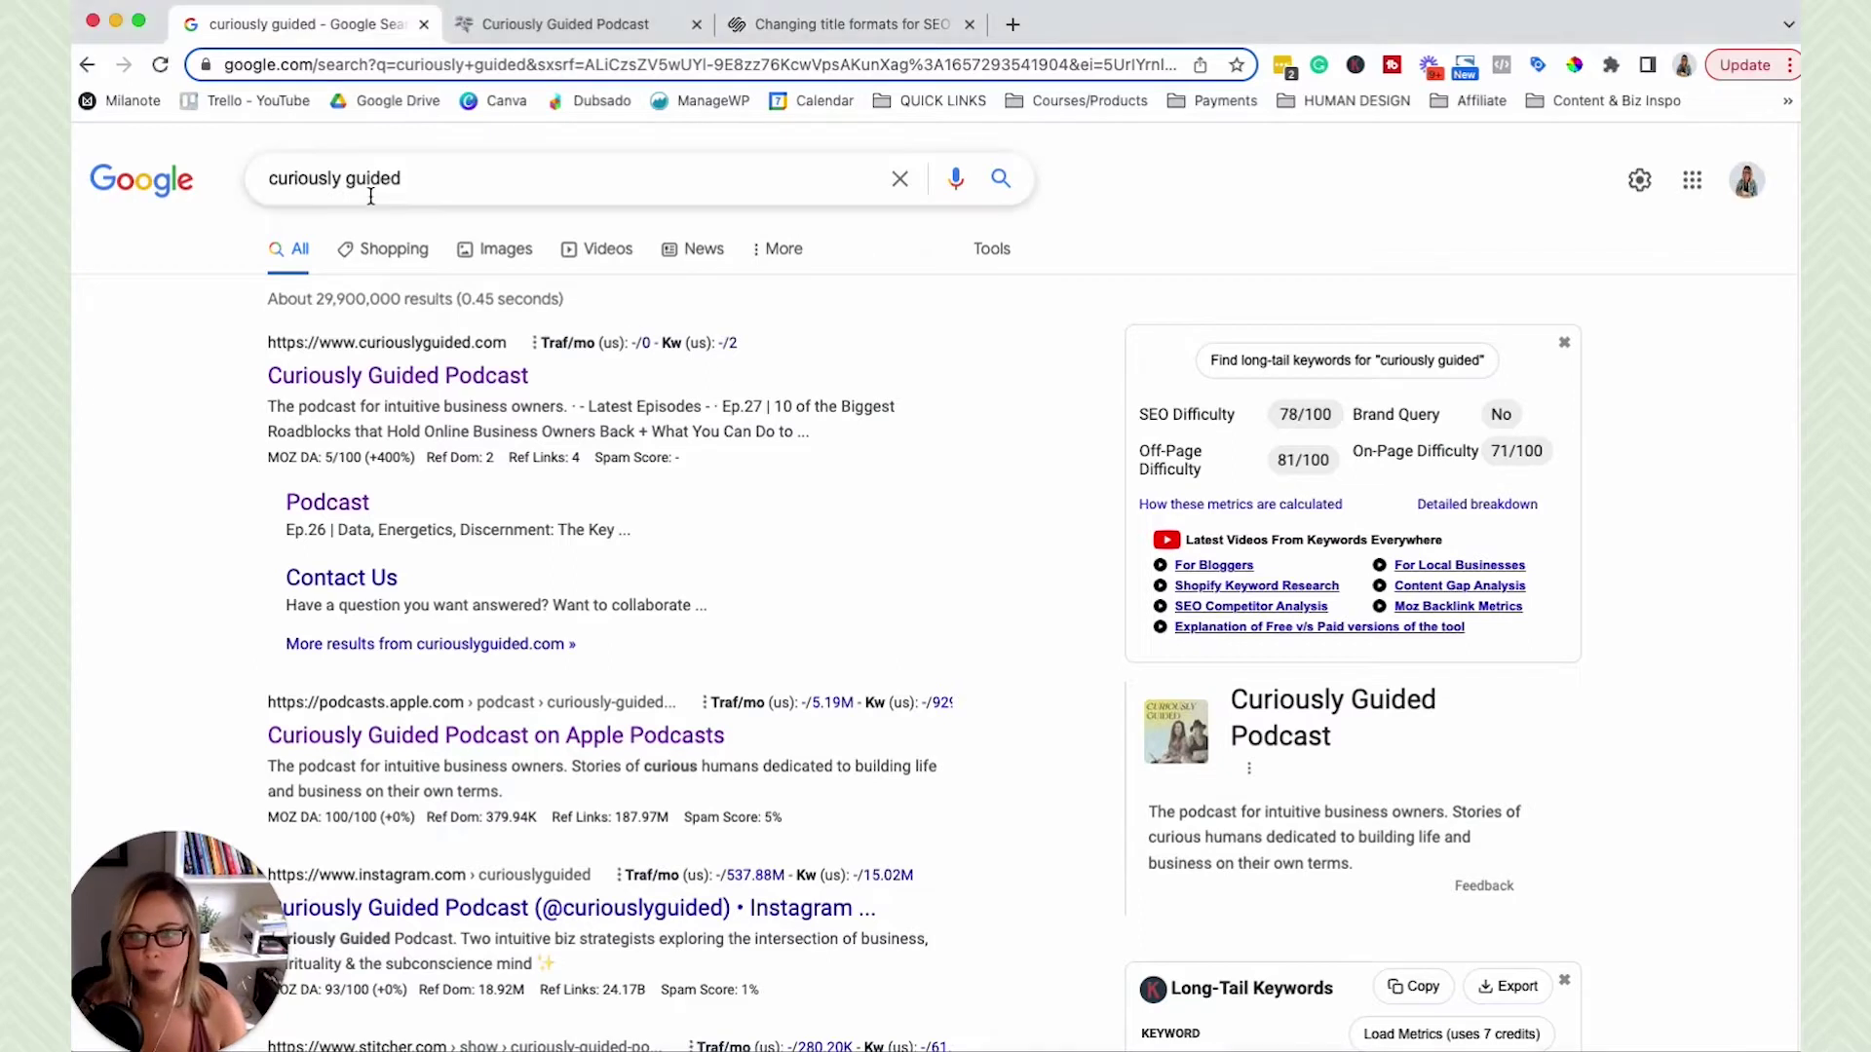
left_click(444, 192)
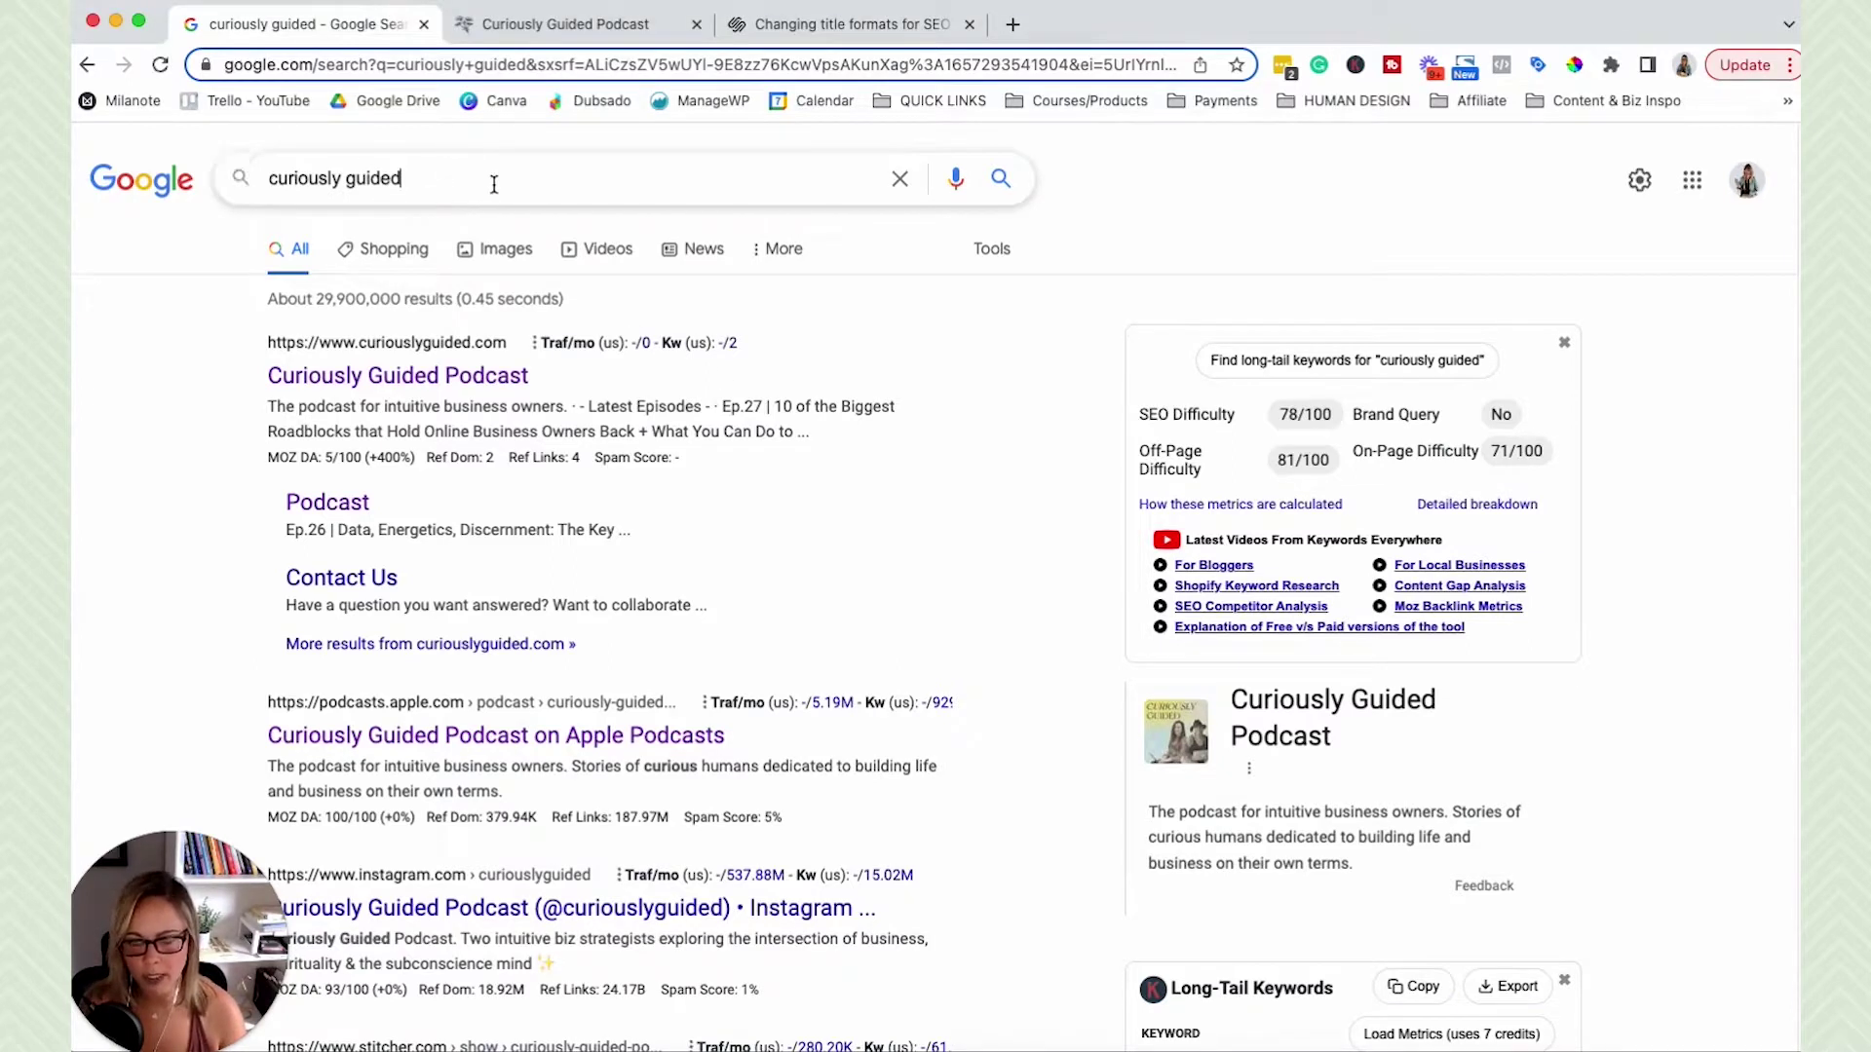
triple_click(494, 184)
left_click(457, 168)
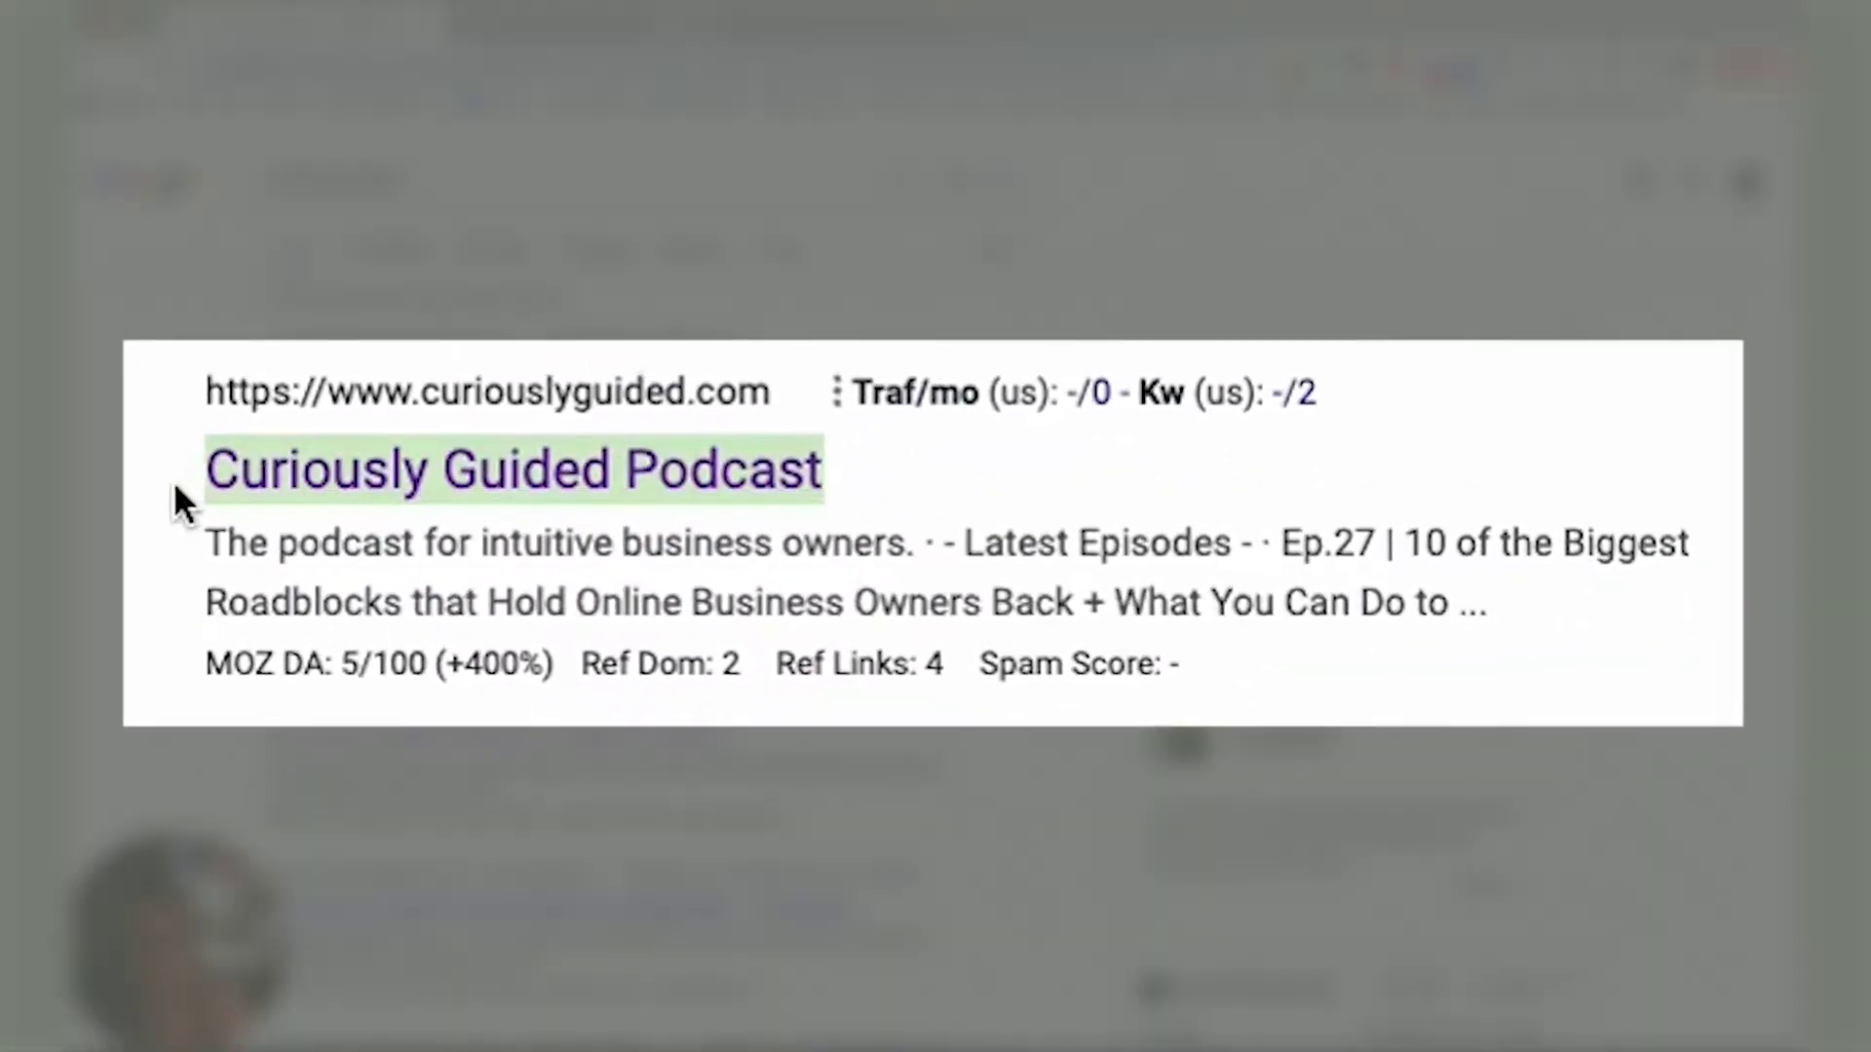
Highlight the Curiously Guided Podcast result's title and snippet, then move to the Squarespace editor tab
left_click_drag(1639, 611, 208, 552)
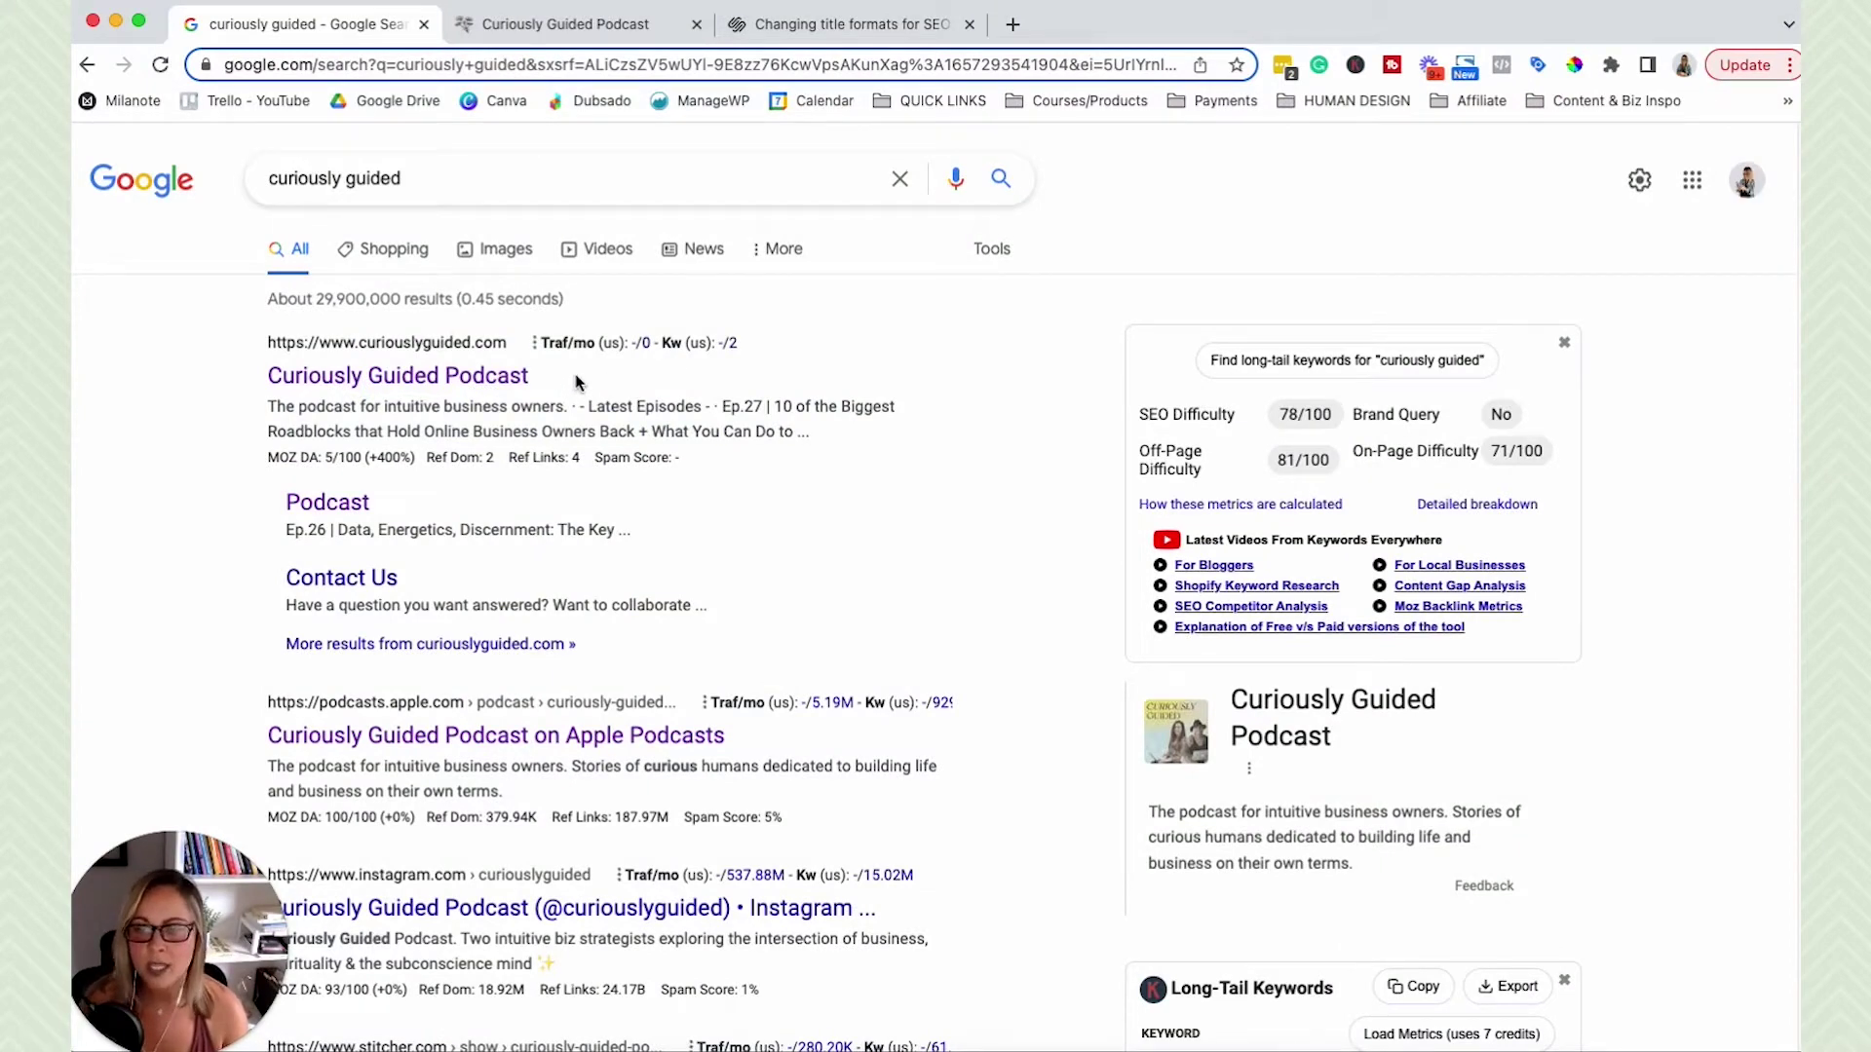
left_click_drag(548, 378, 234, 380)
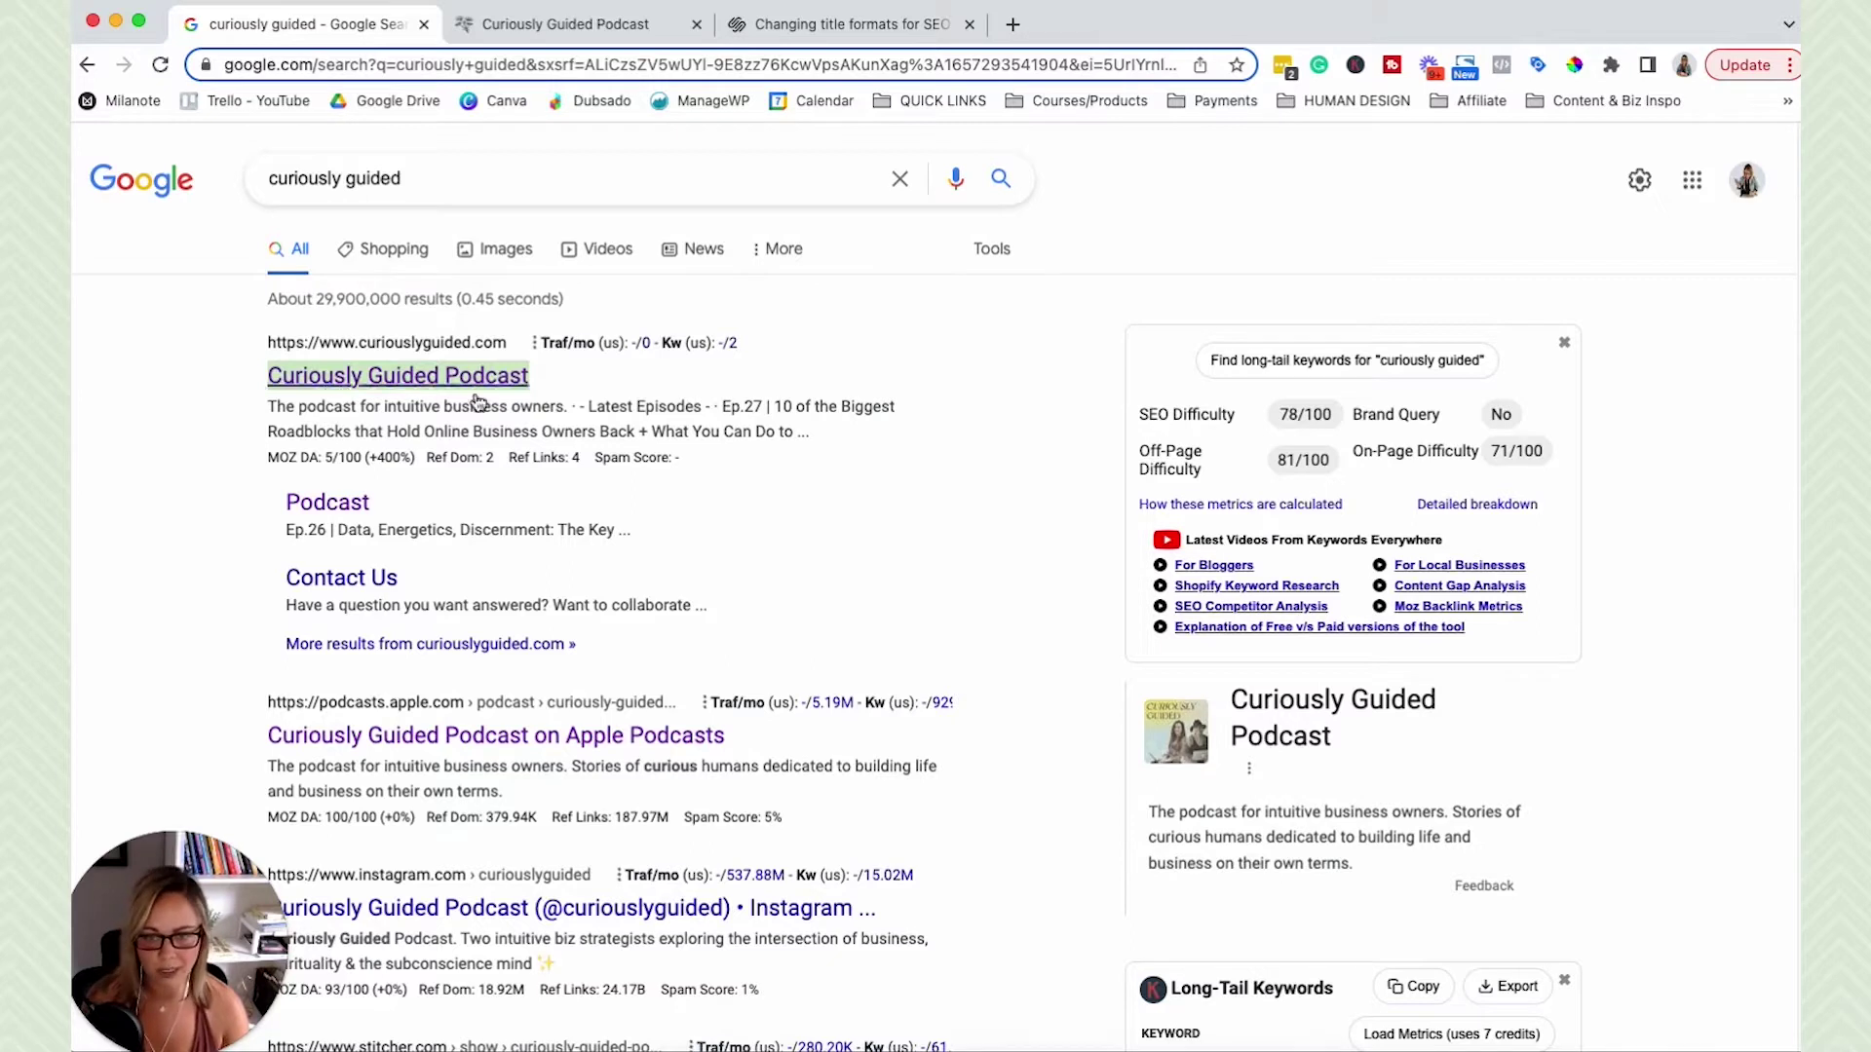
left_click(848, 441)
left_click_drag(849, 438, 395, 415)
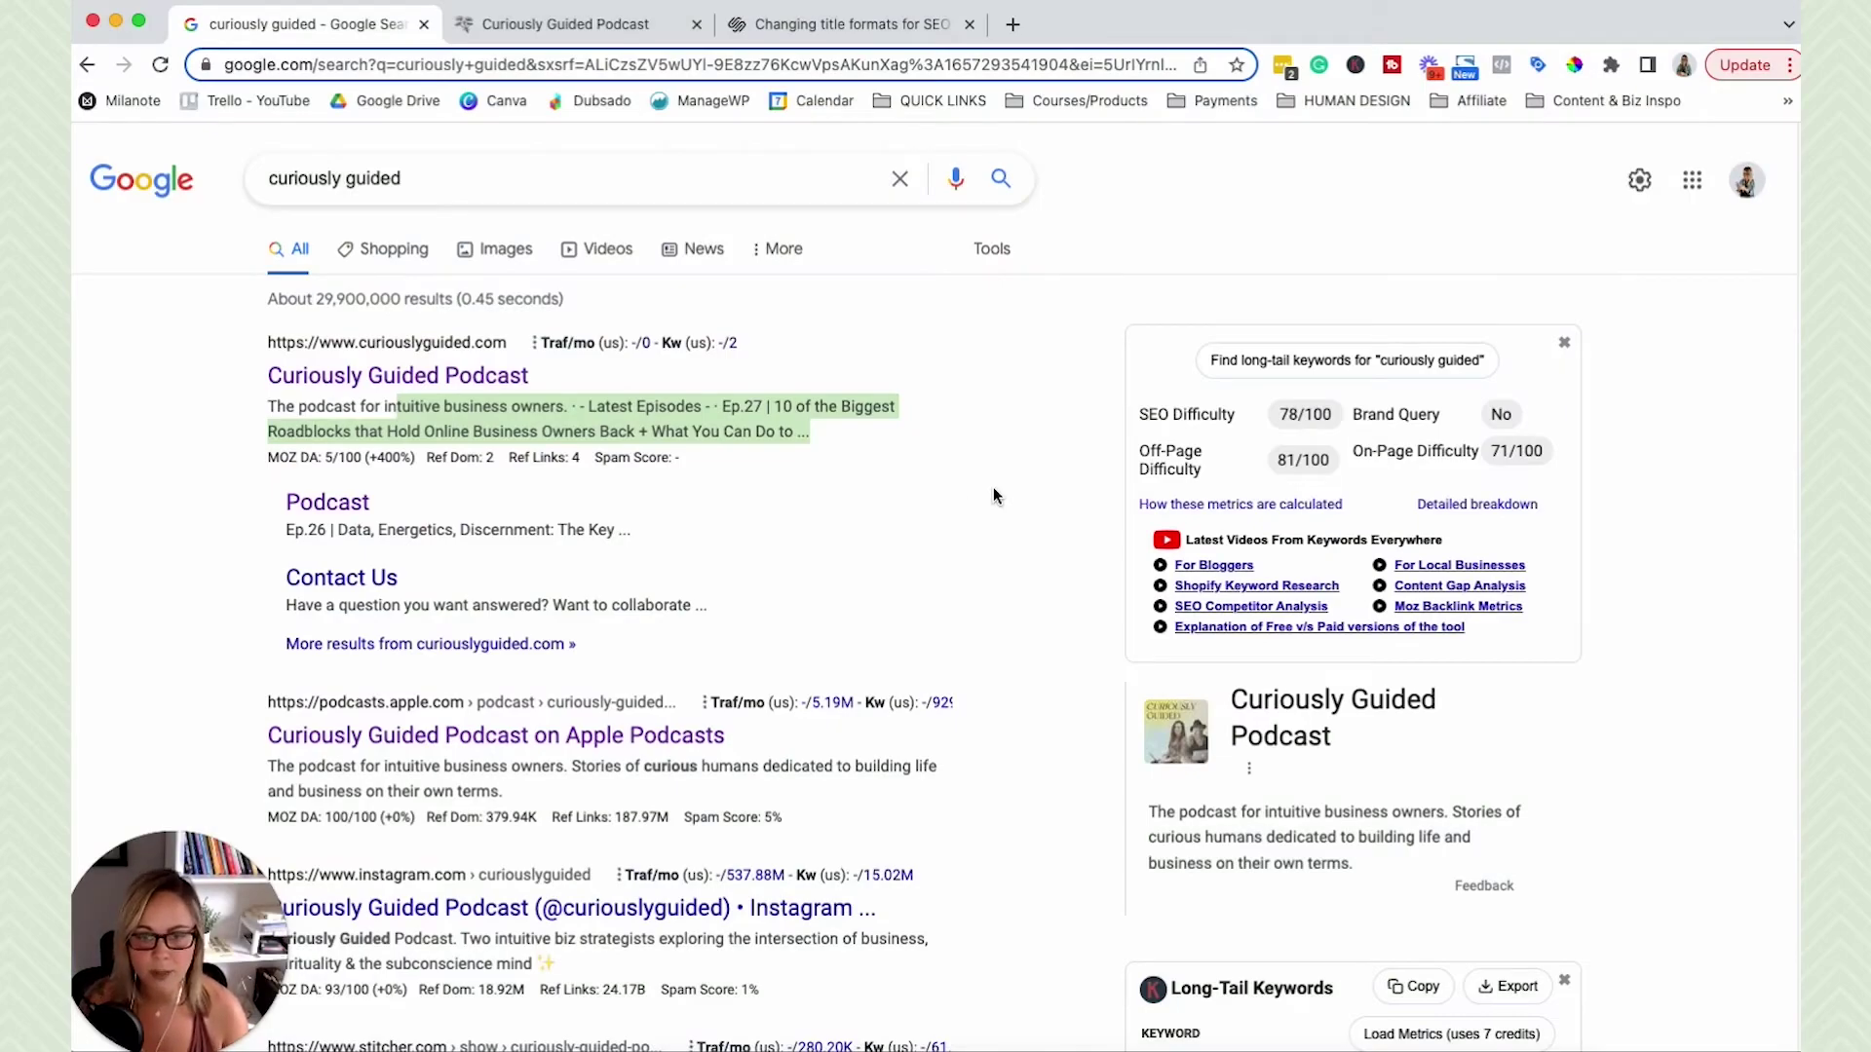
left_click(979, 470)
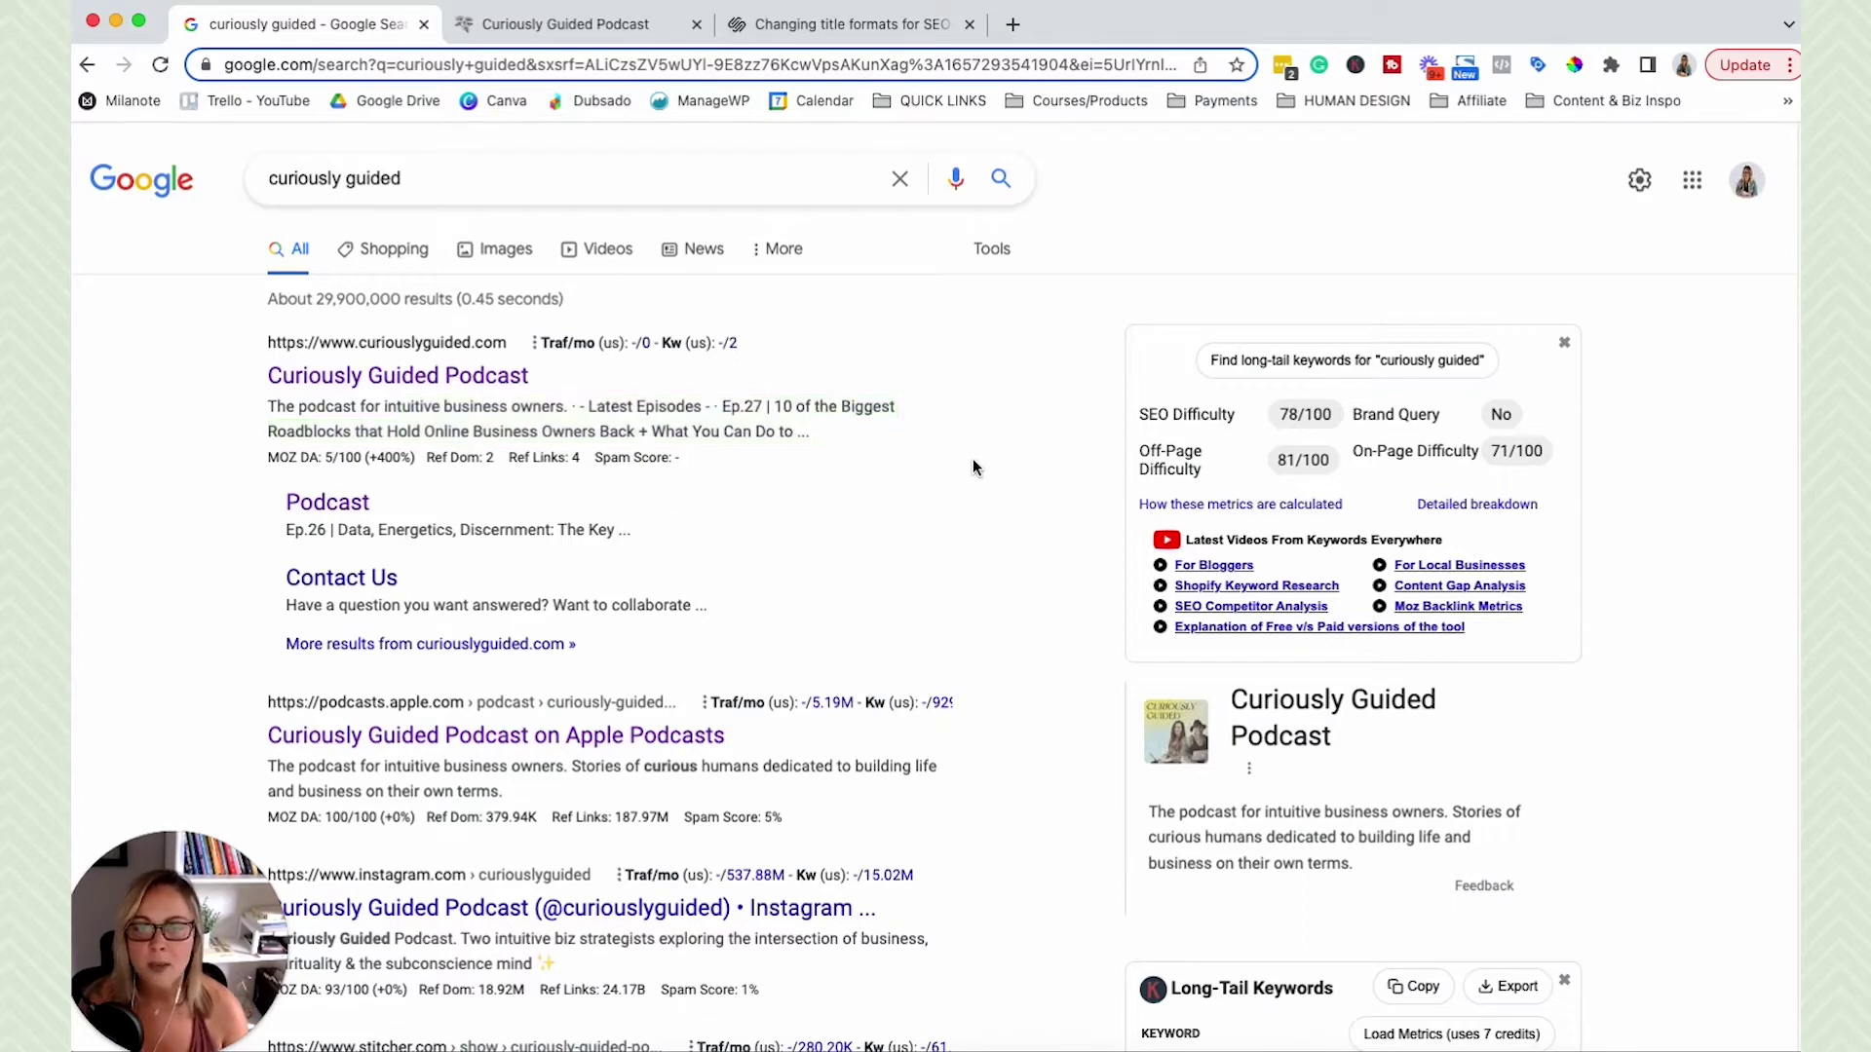
left_click_drag(809, 433, 218, 374)
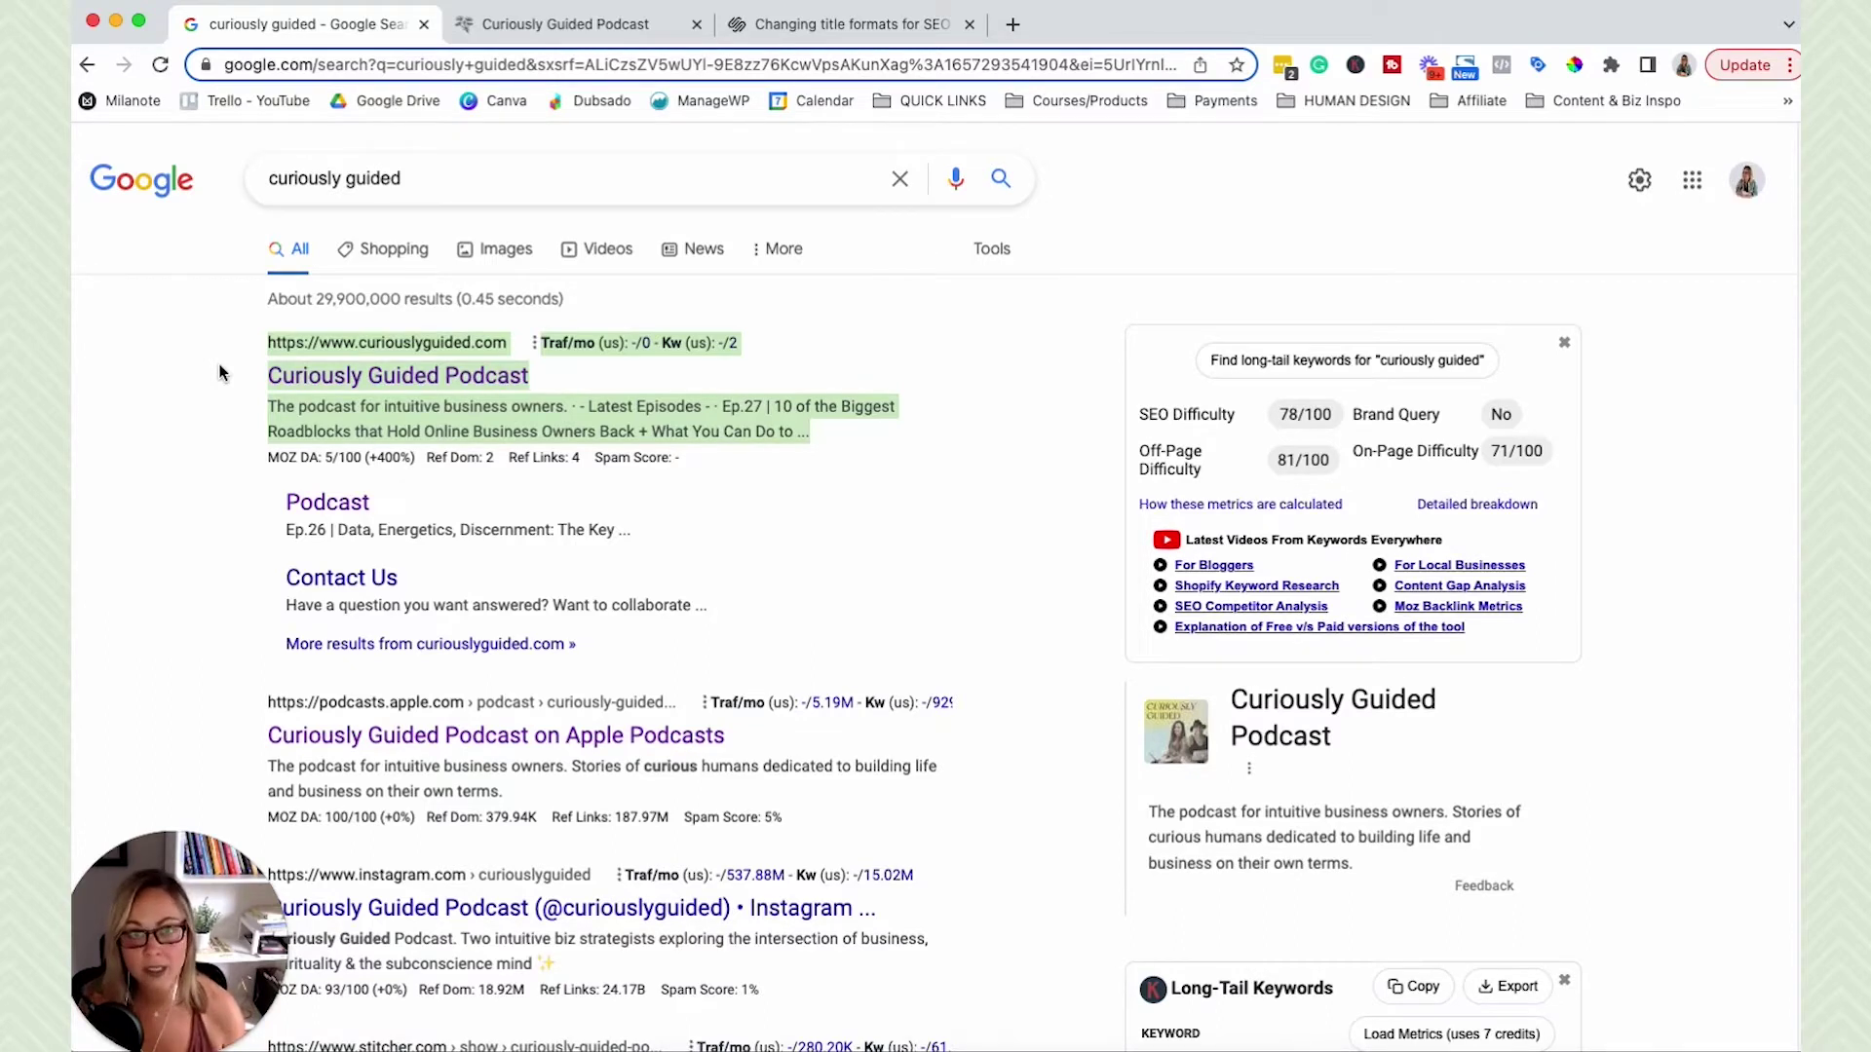
left_click(519, 388)
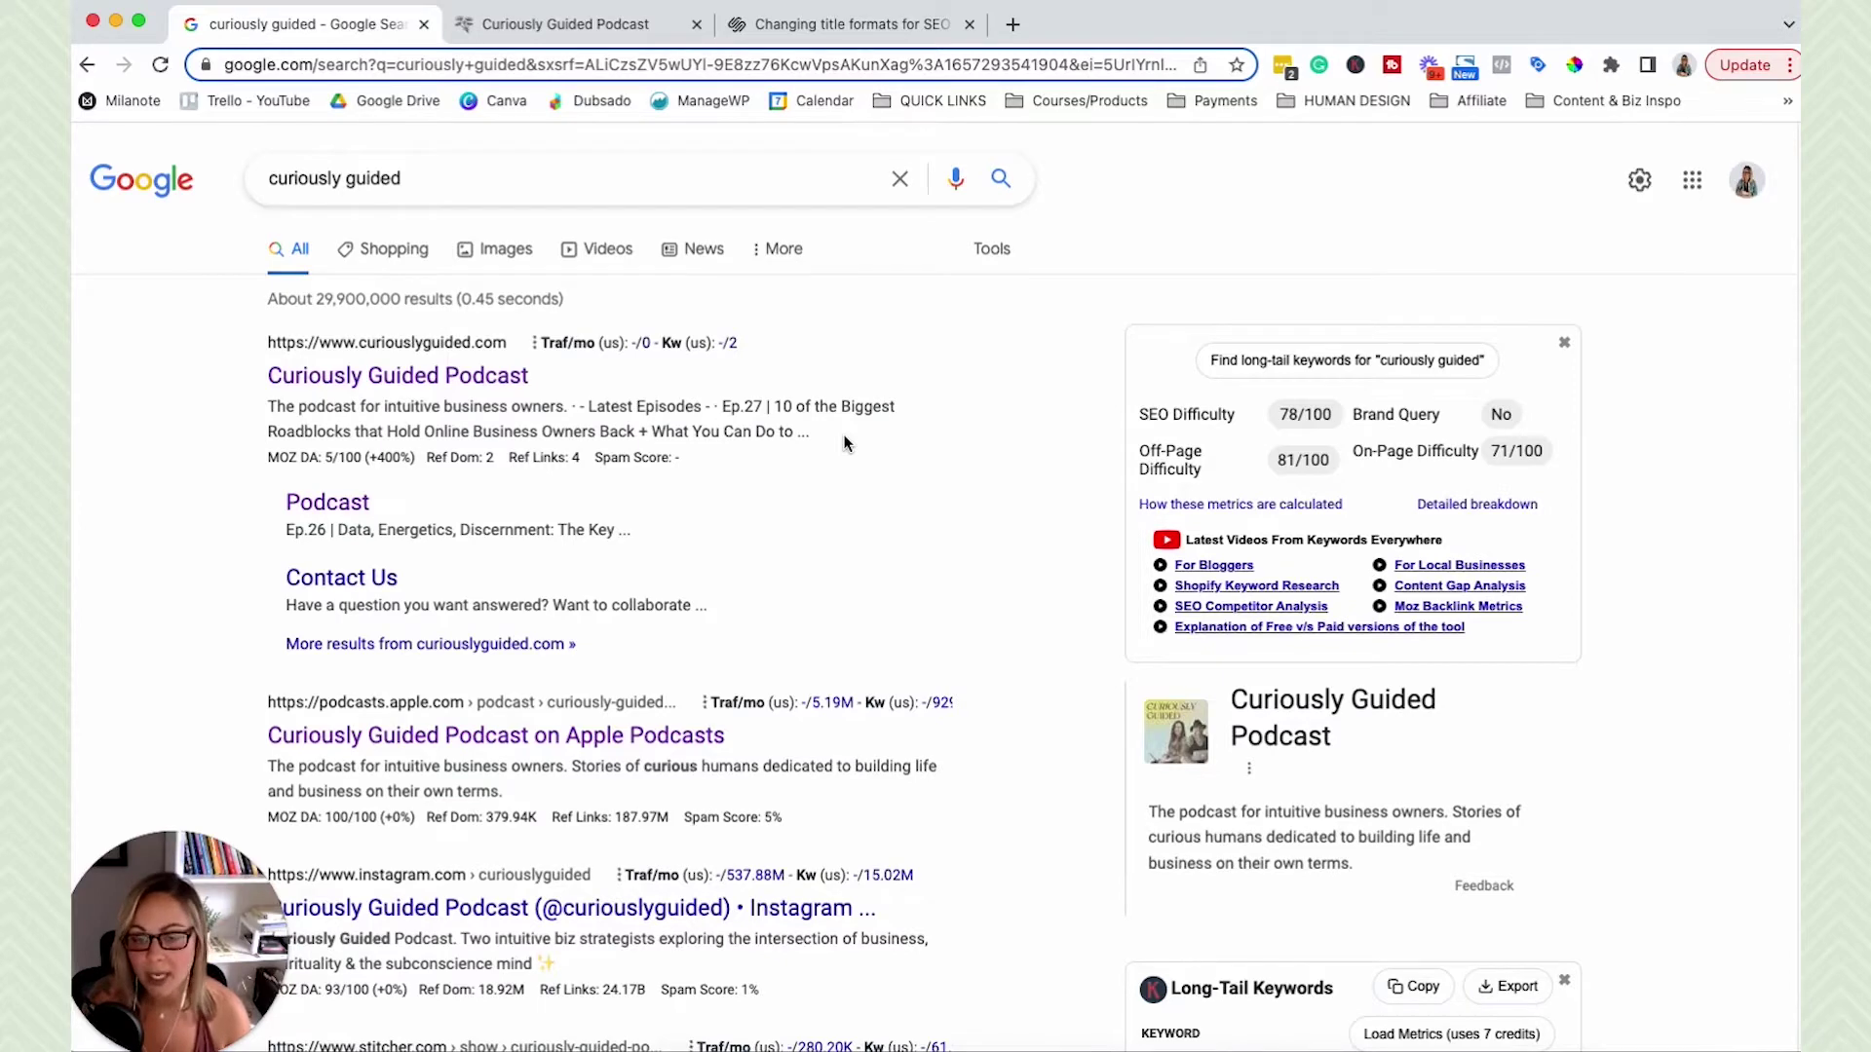
left_click_drag(831, 446, 103, 351)
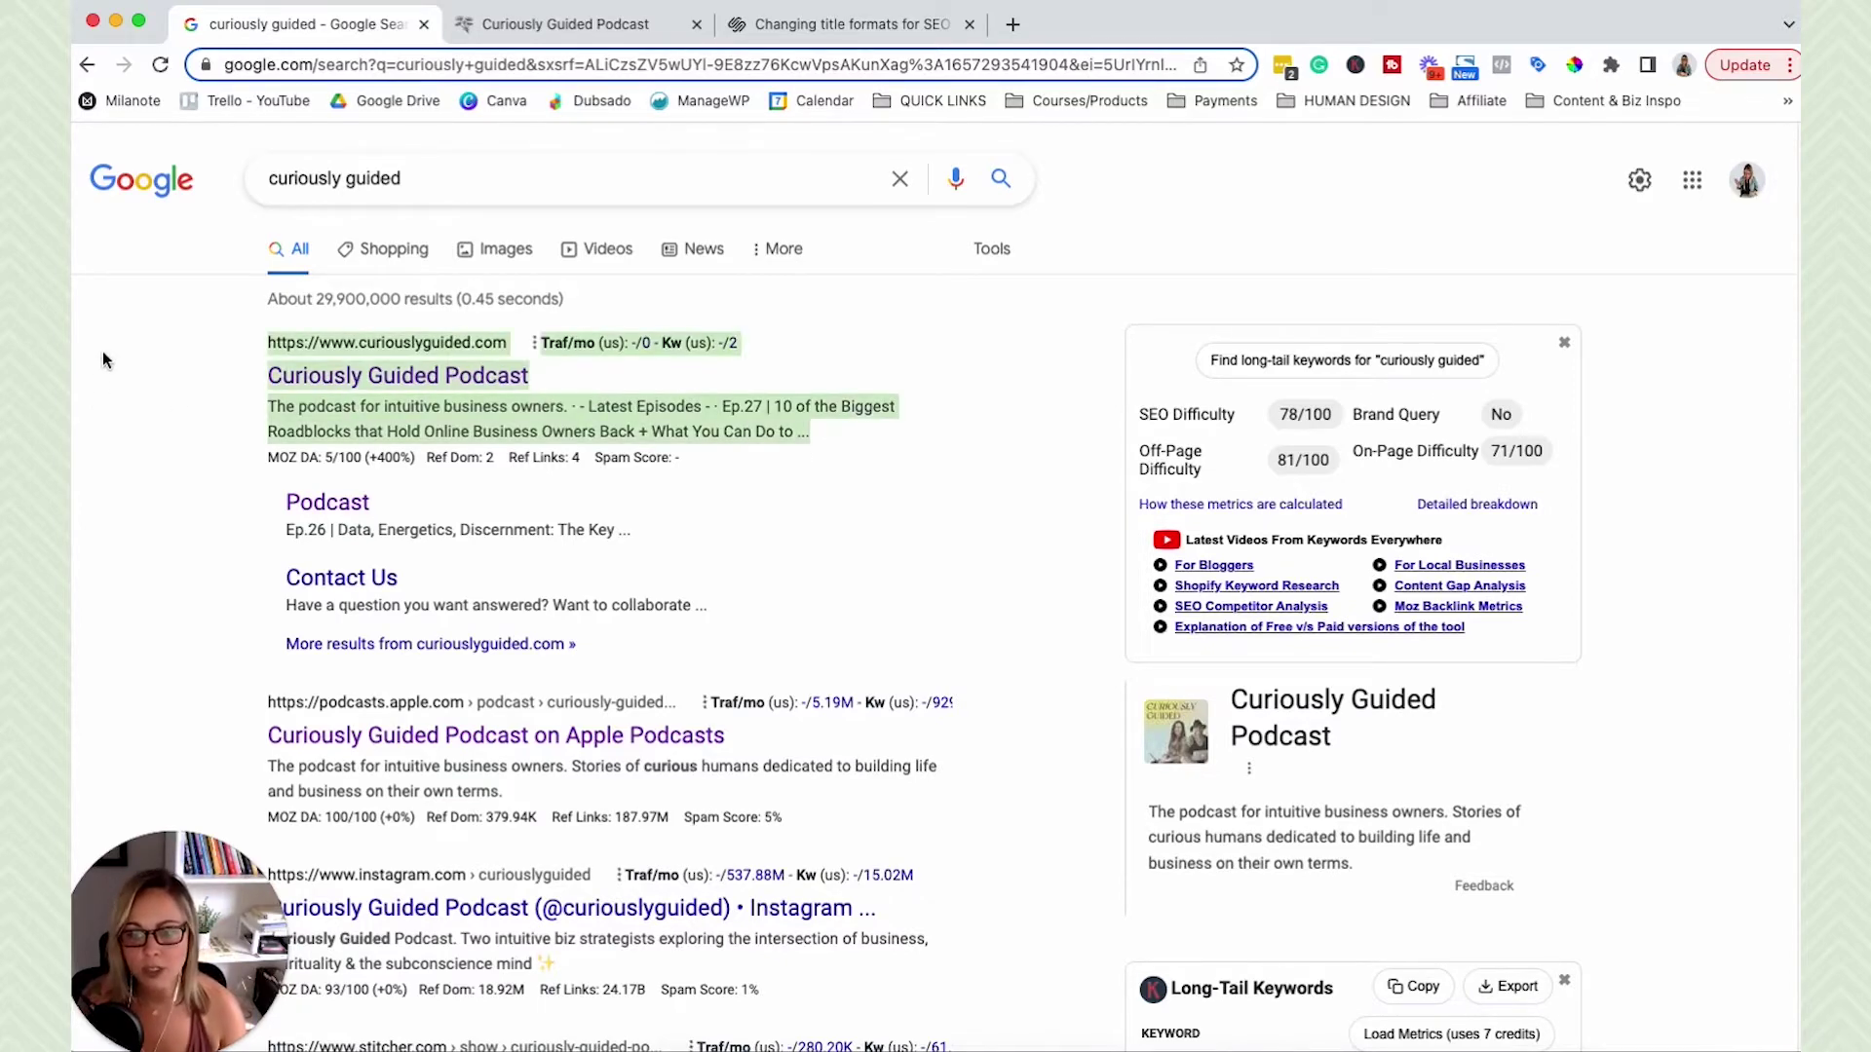
left_click(584, 24)
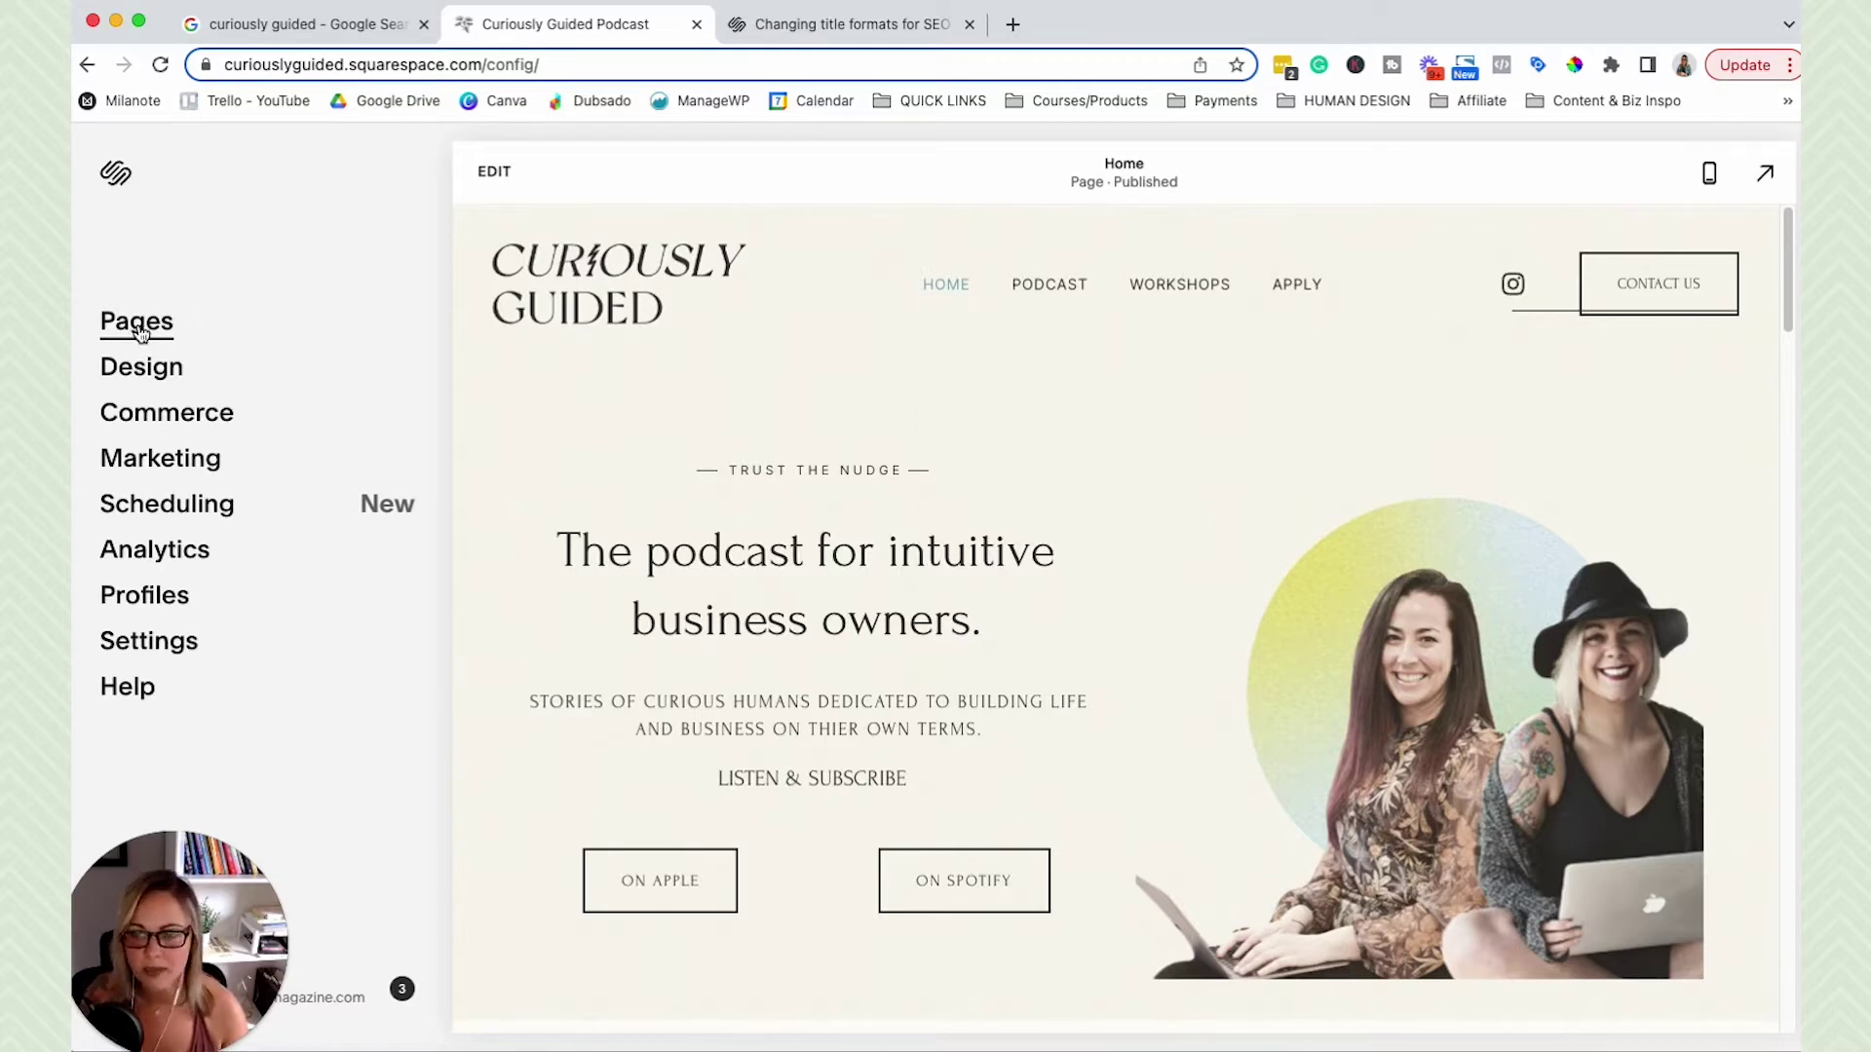
Open the Podcast blog's settings at the SEO section from the Pages list
left_click(139, 329)
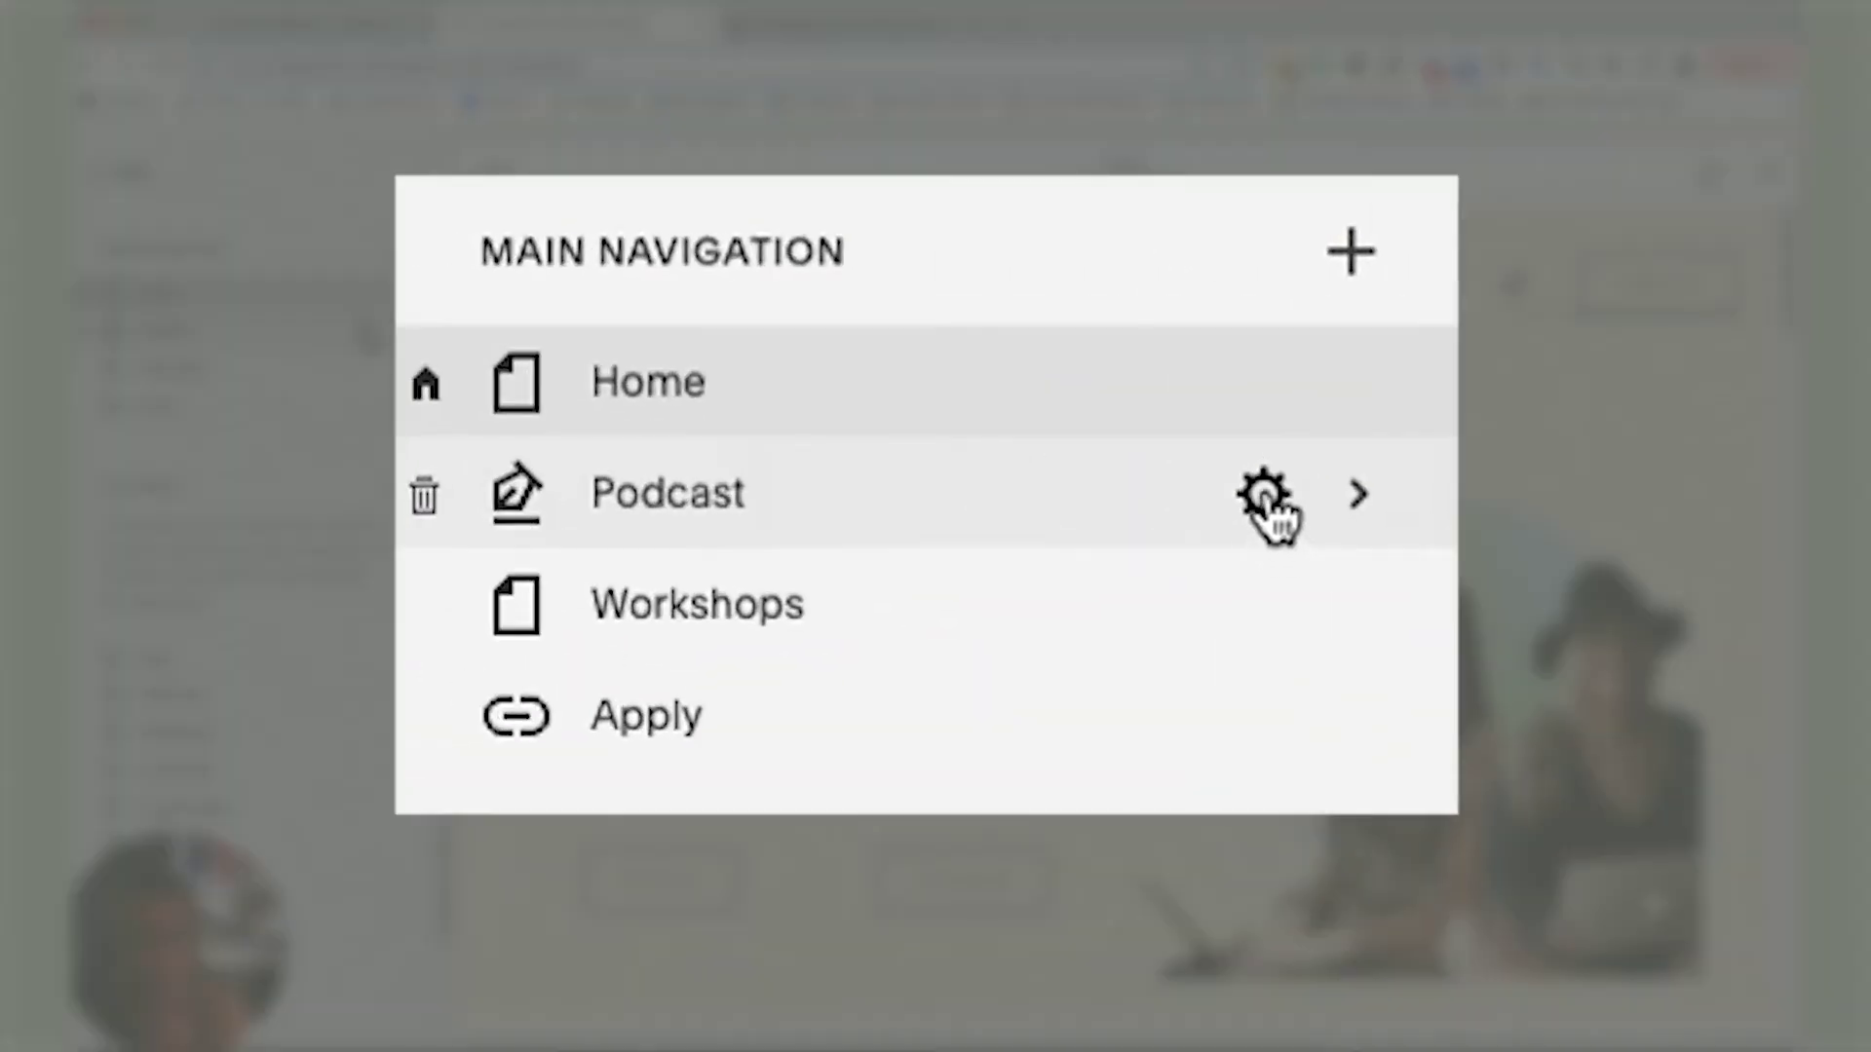
left_click(1265, 495)
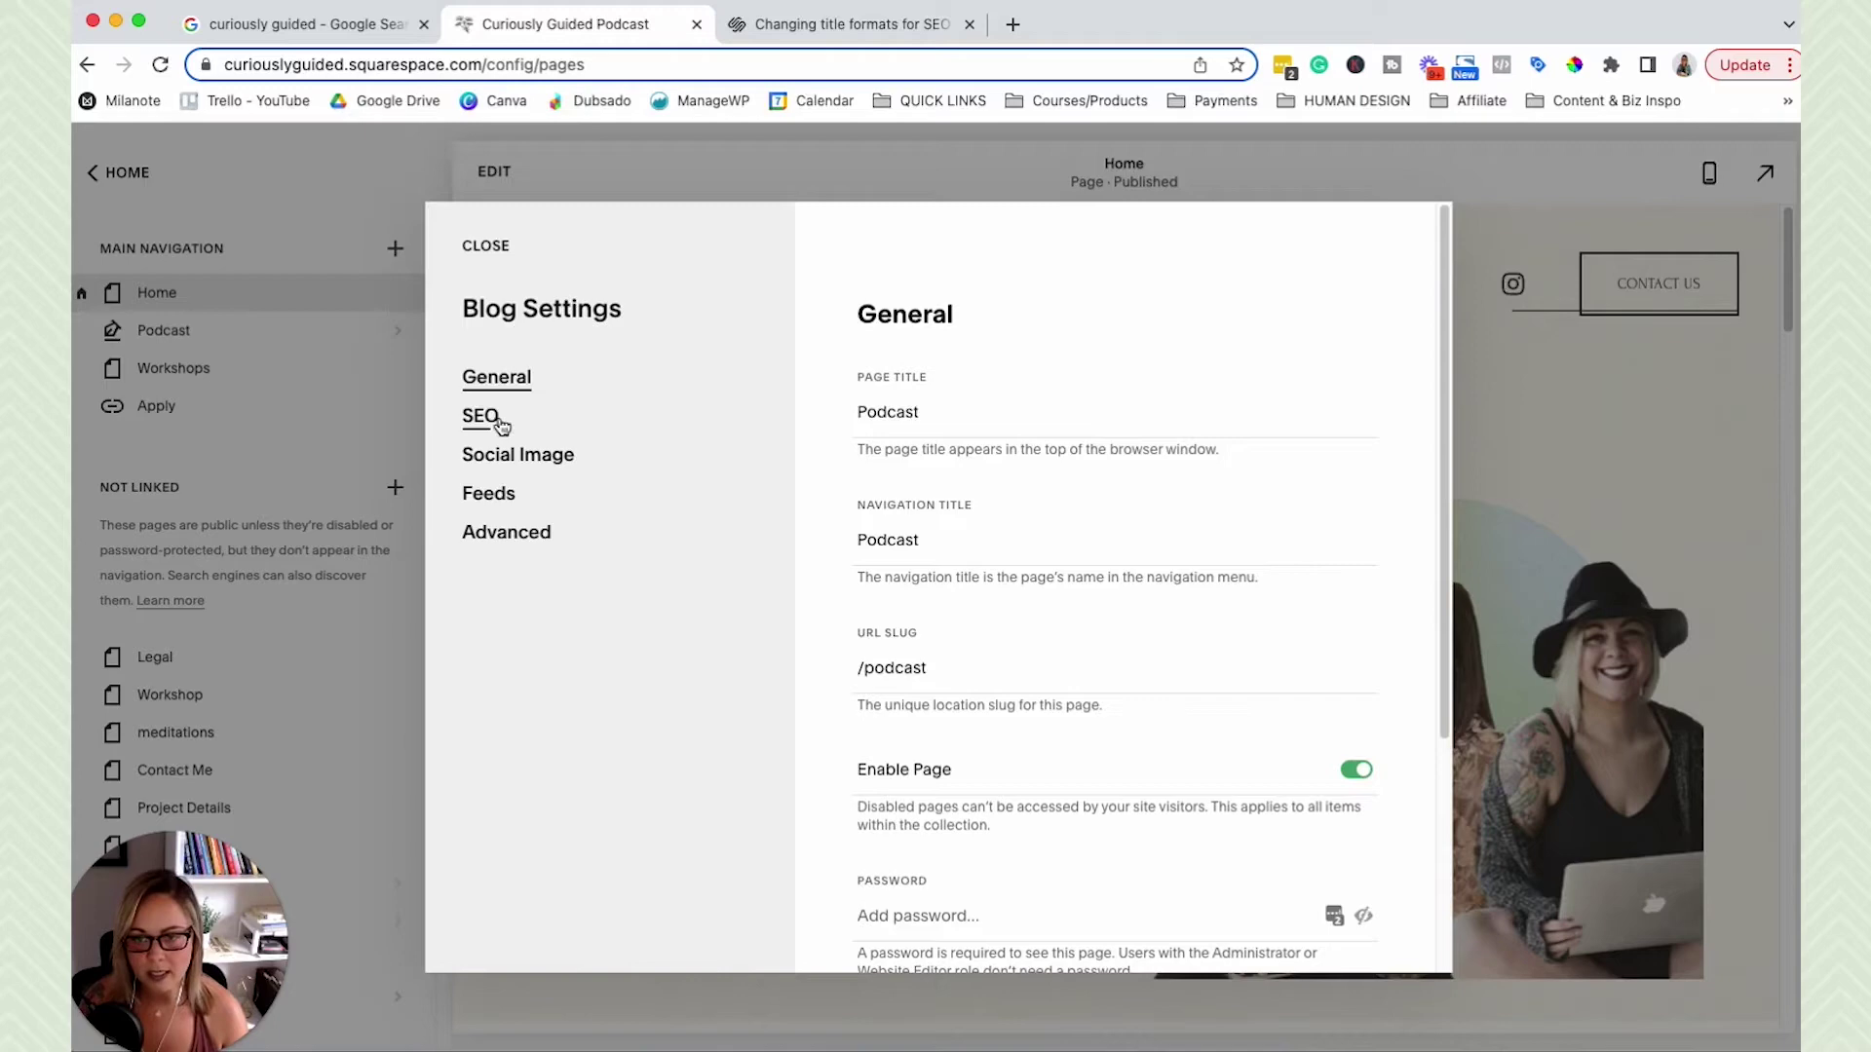
left_click(481, 421)
scroll(955, 723, "down", 1)
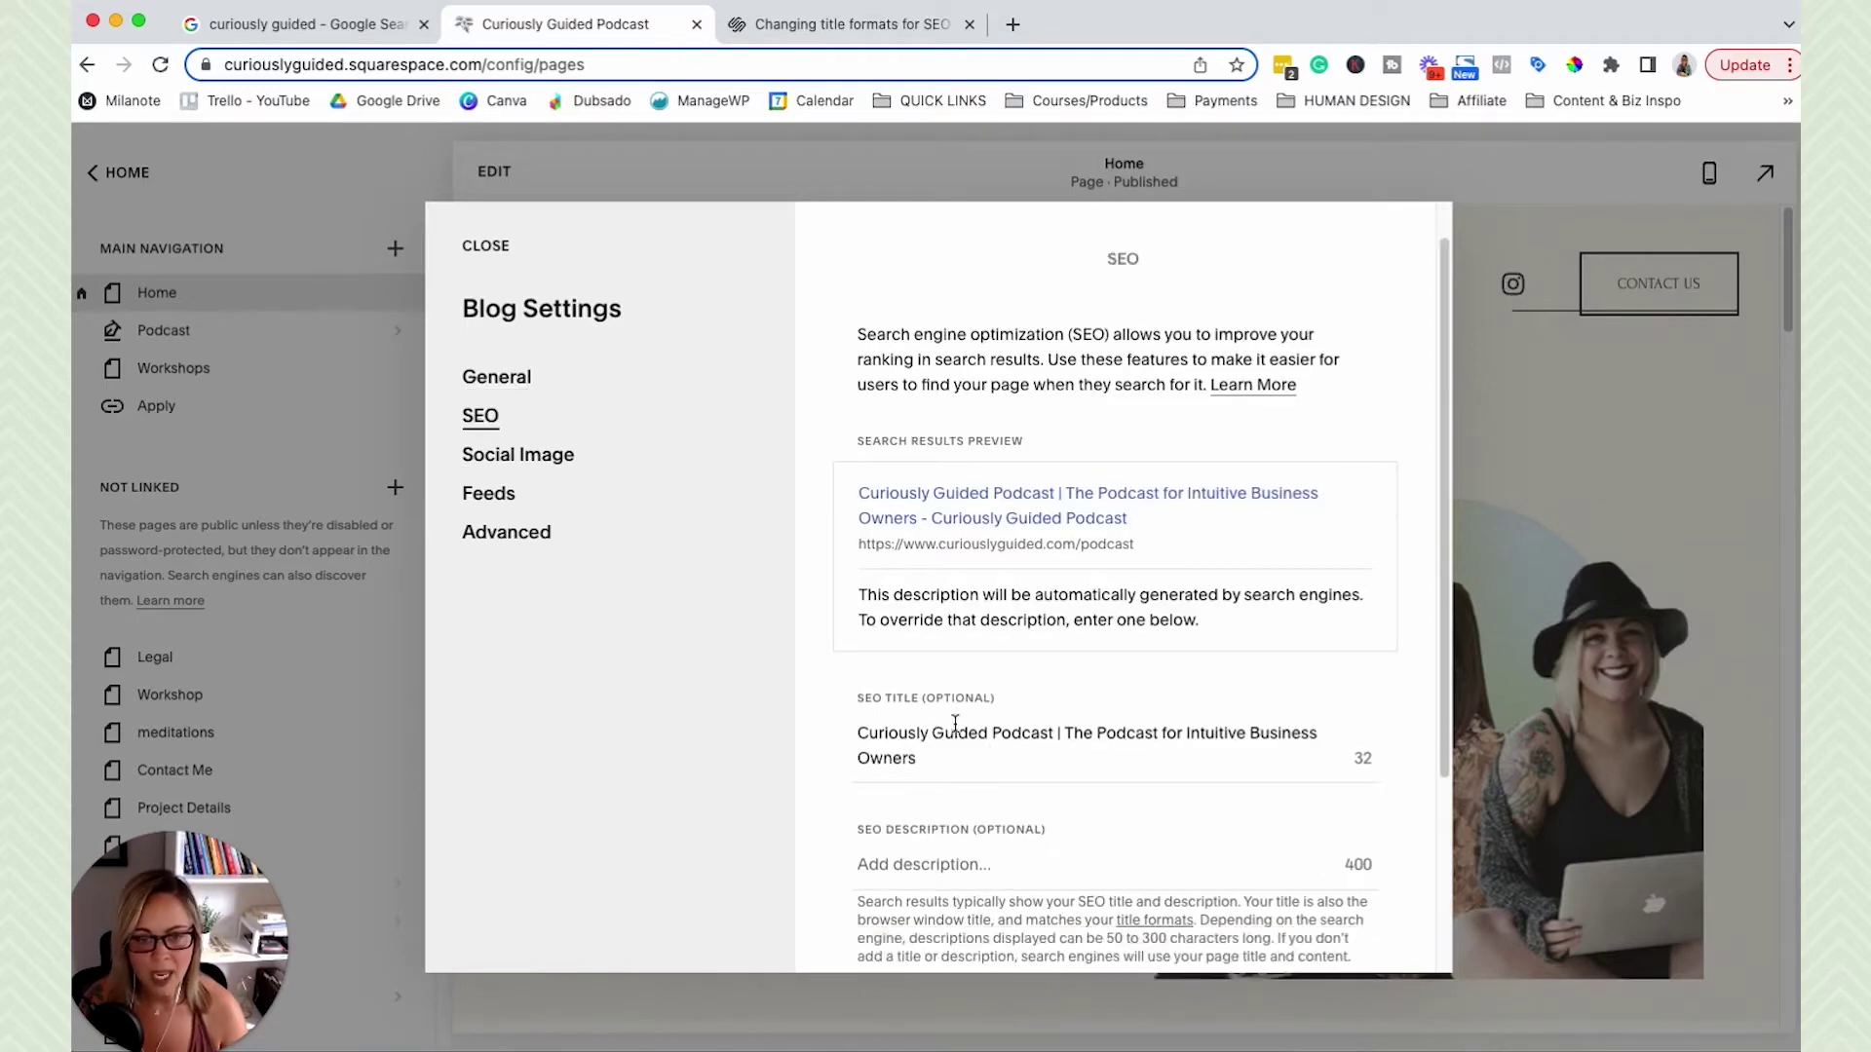
Delete the Podcast SEO title, then paste 'Curiously Guided Podcast | The Podcast for Intuitive Business Owners' back
left_click_drag(954, 763, 830, 713)
key("super+c")
key("BackSpace")
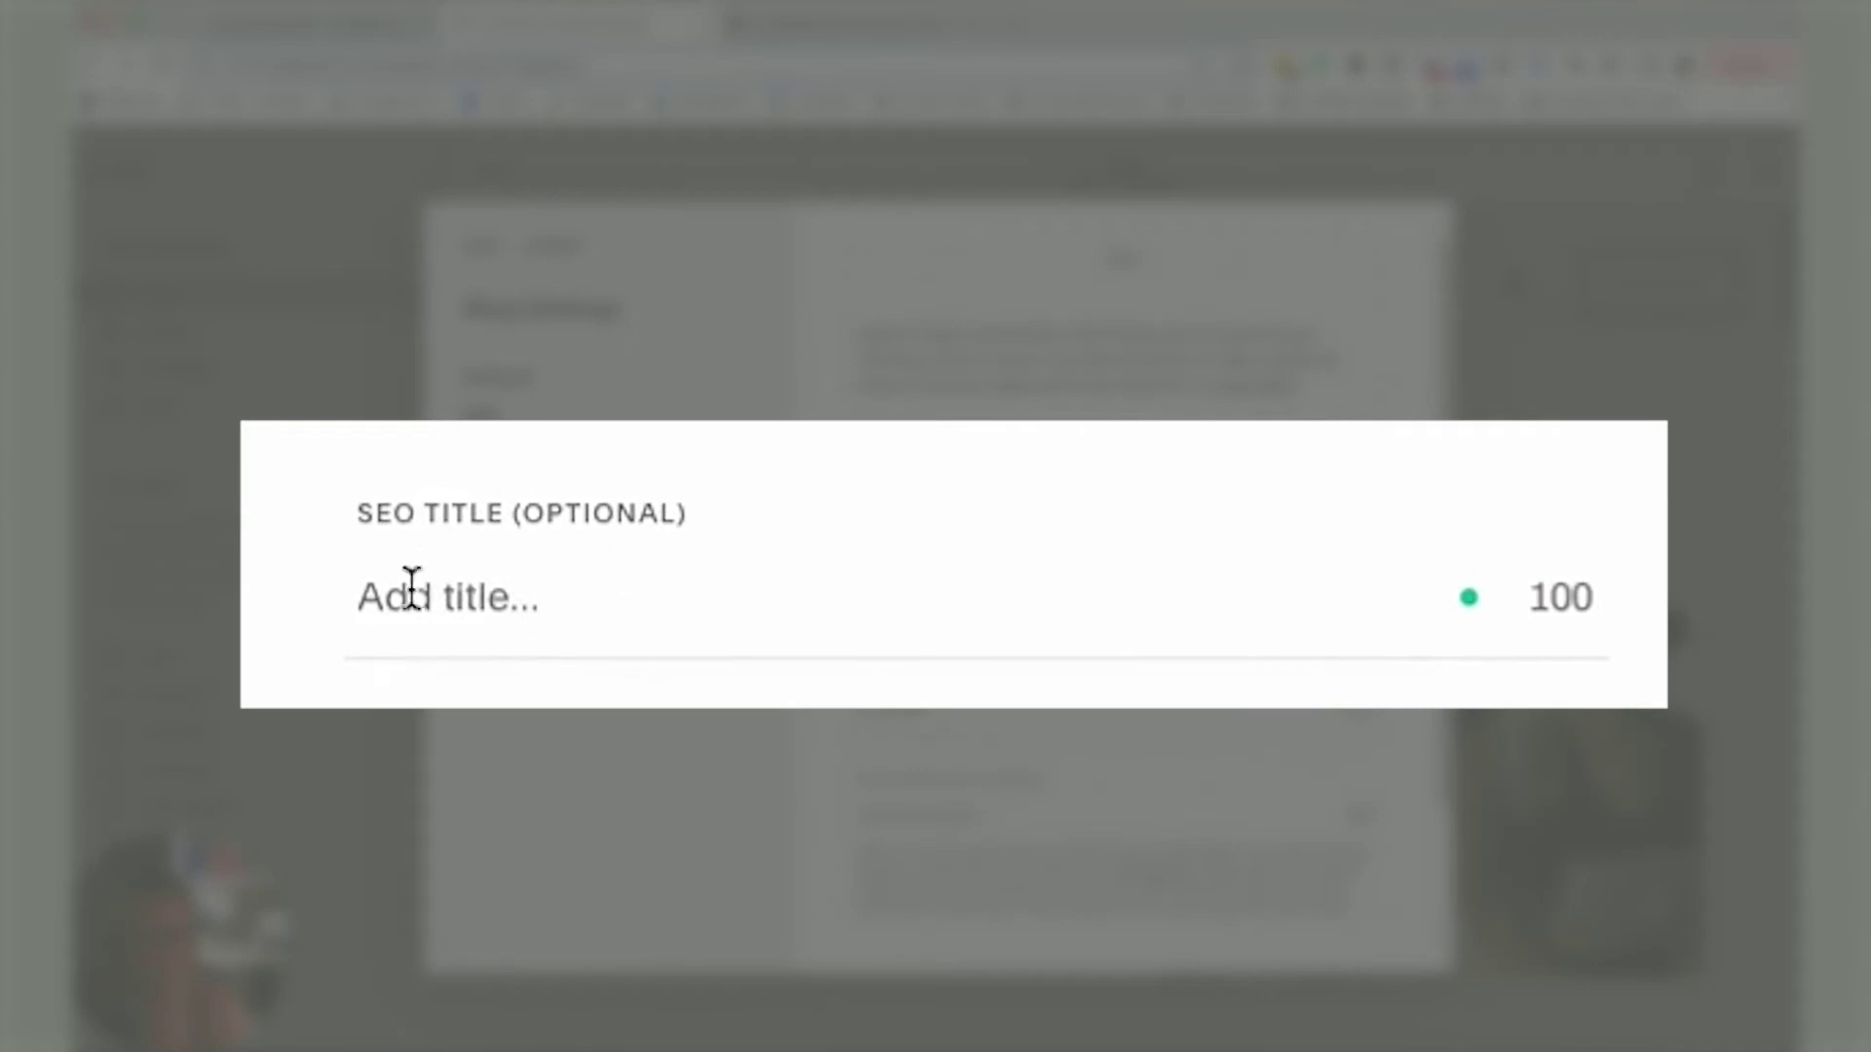
left_click(513, 604)
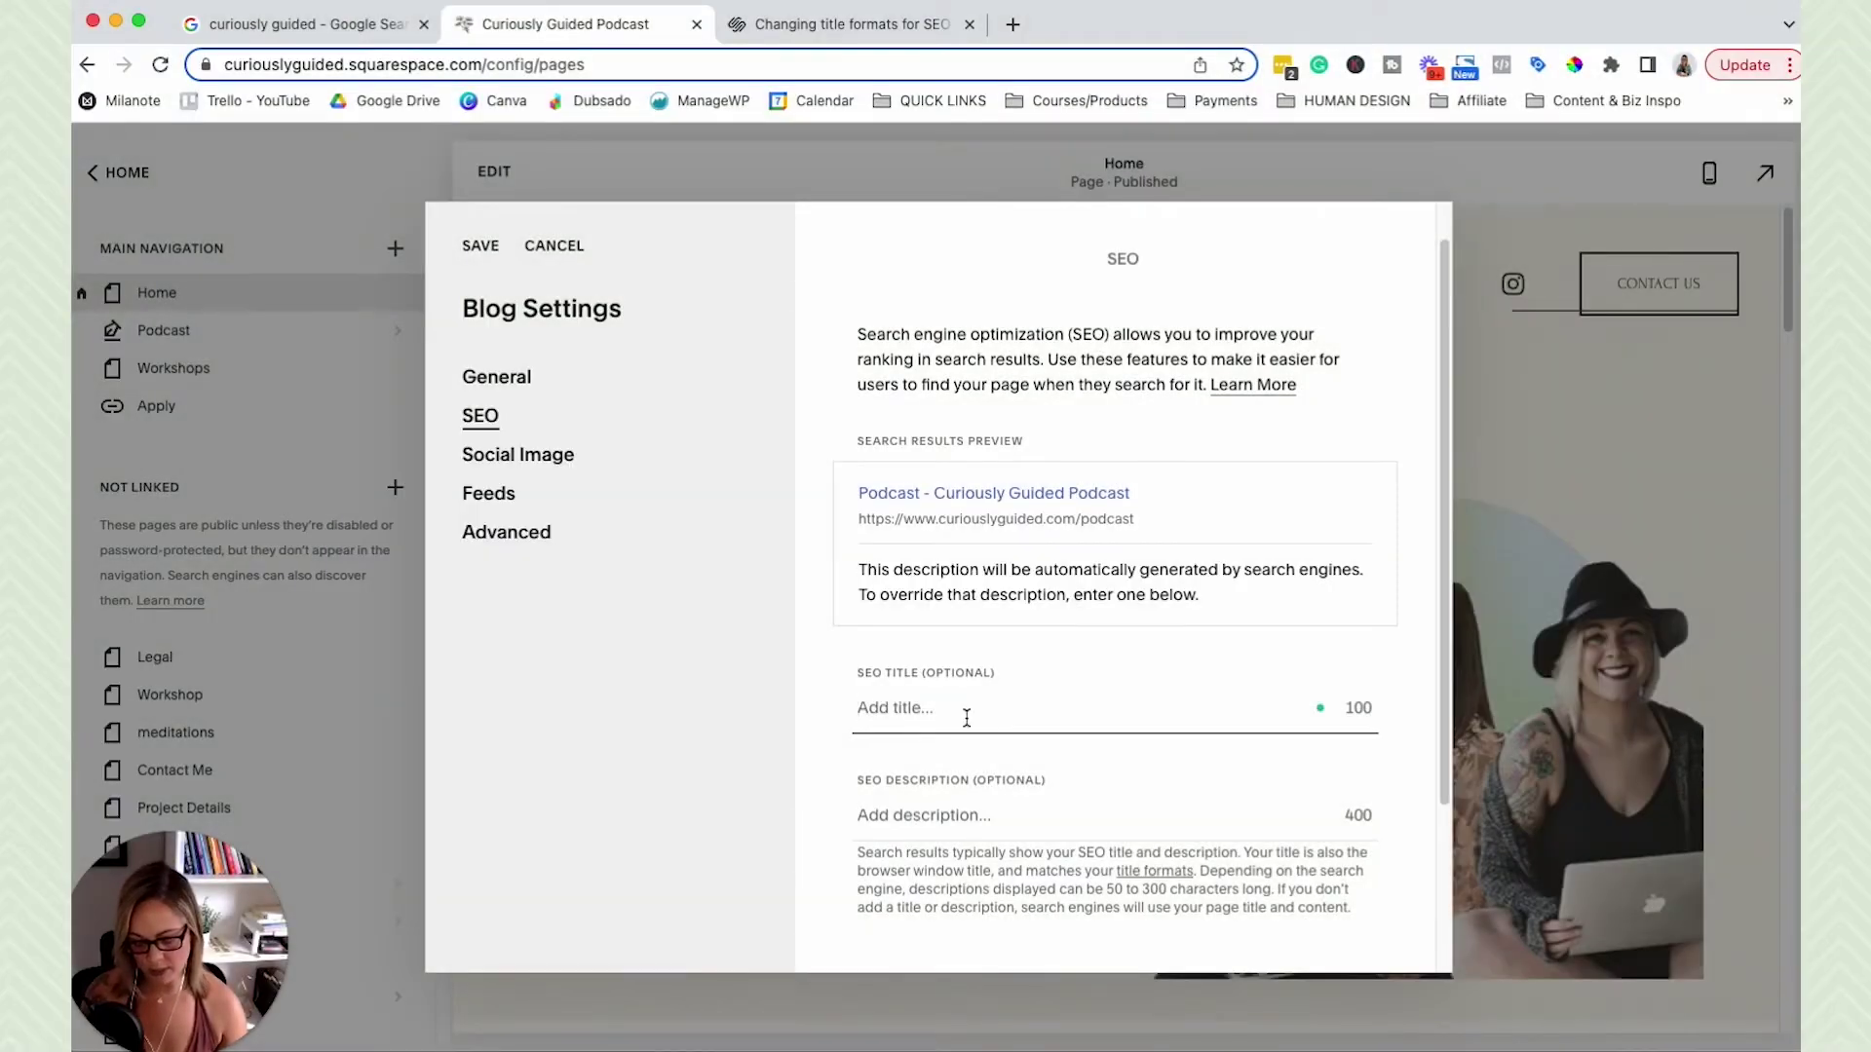
key("super+v")
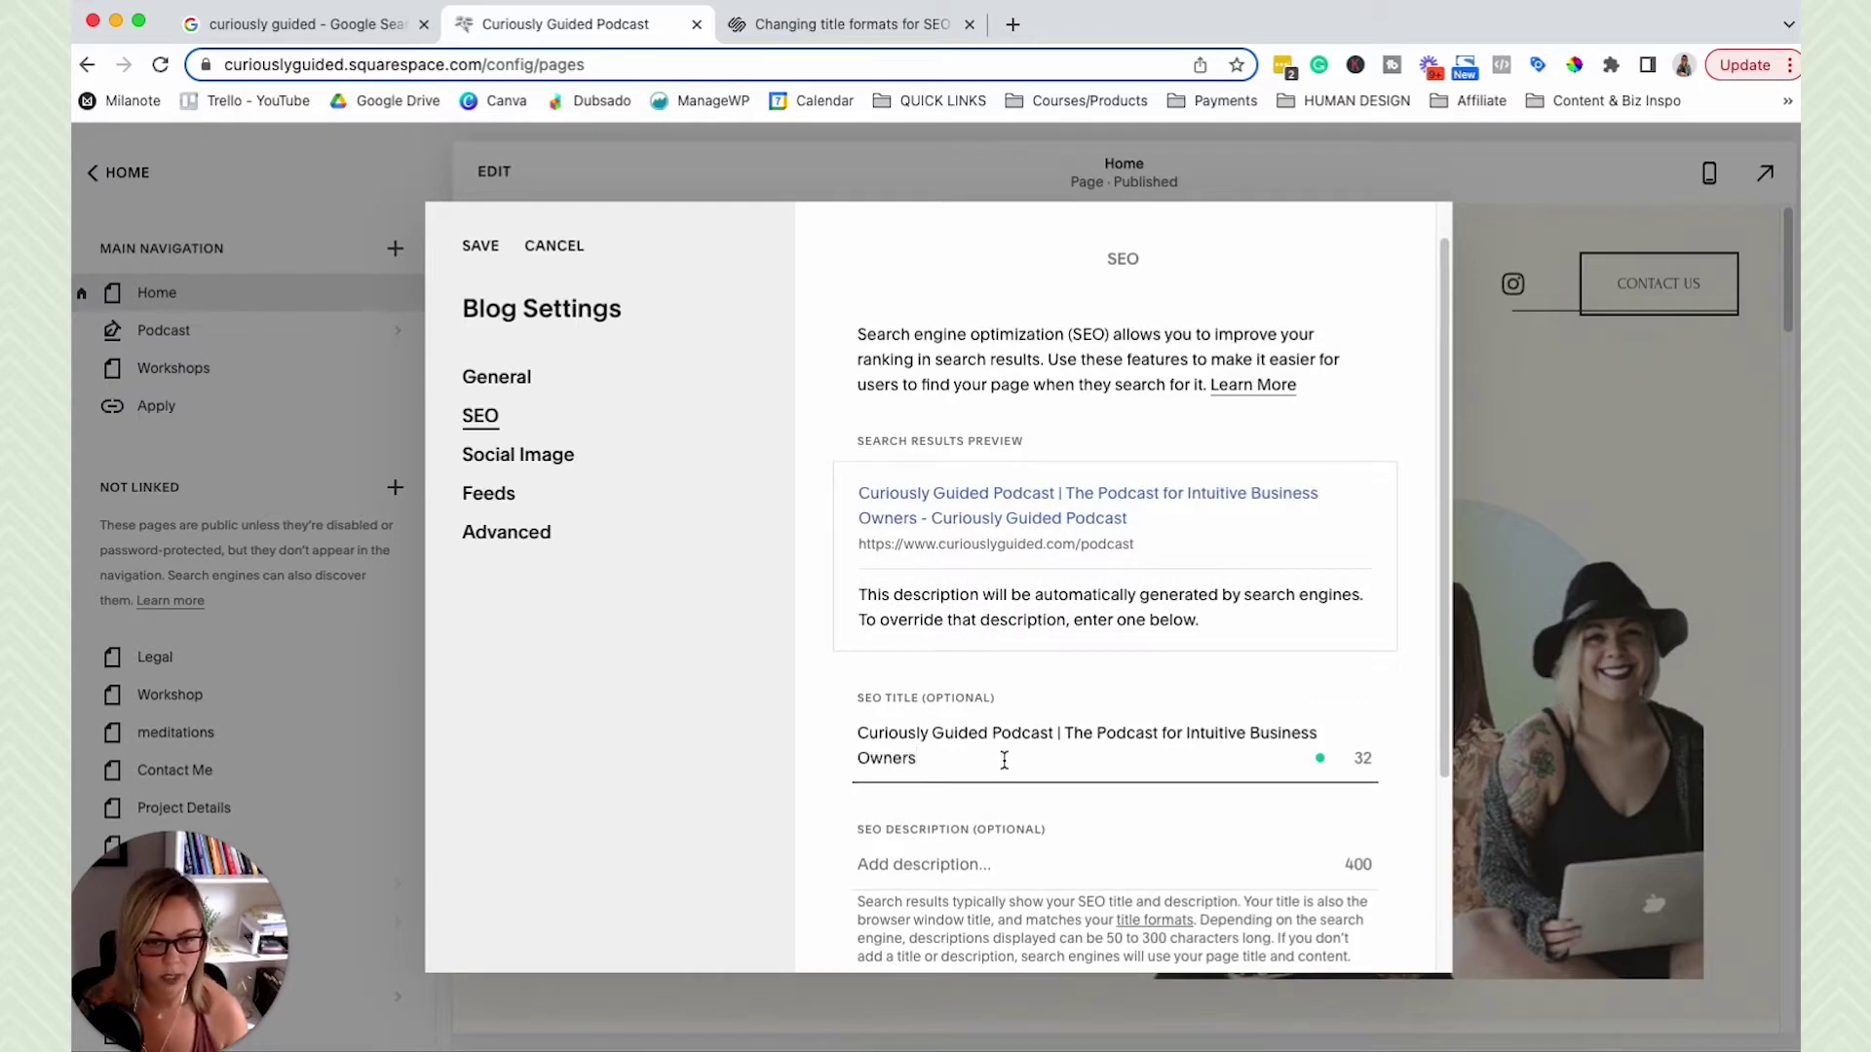
left_click(972, 865)
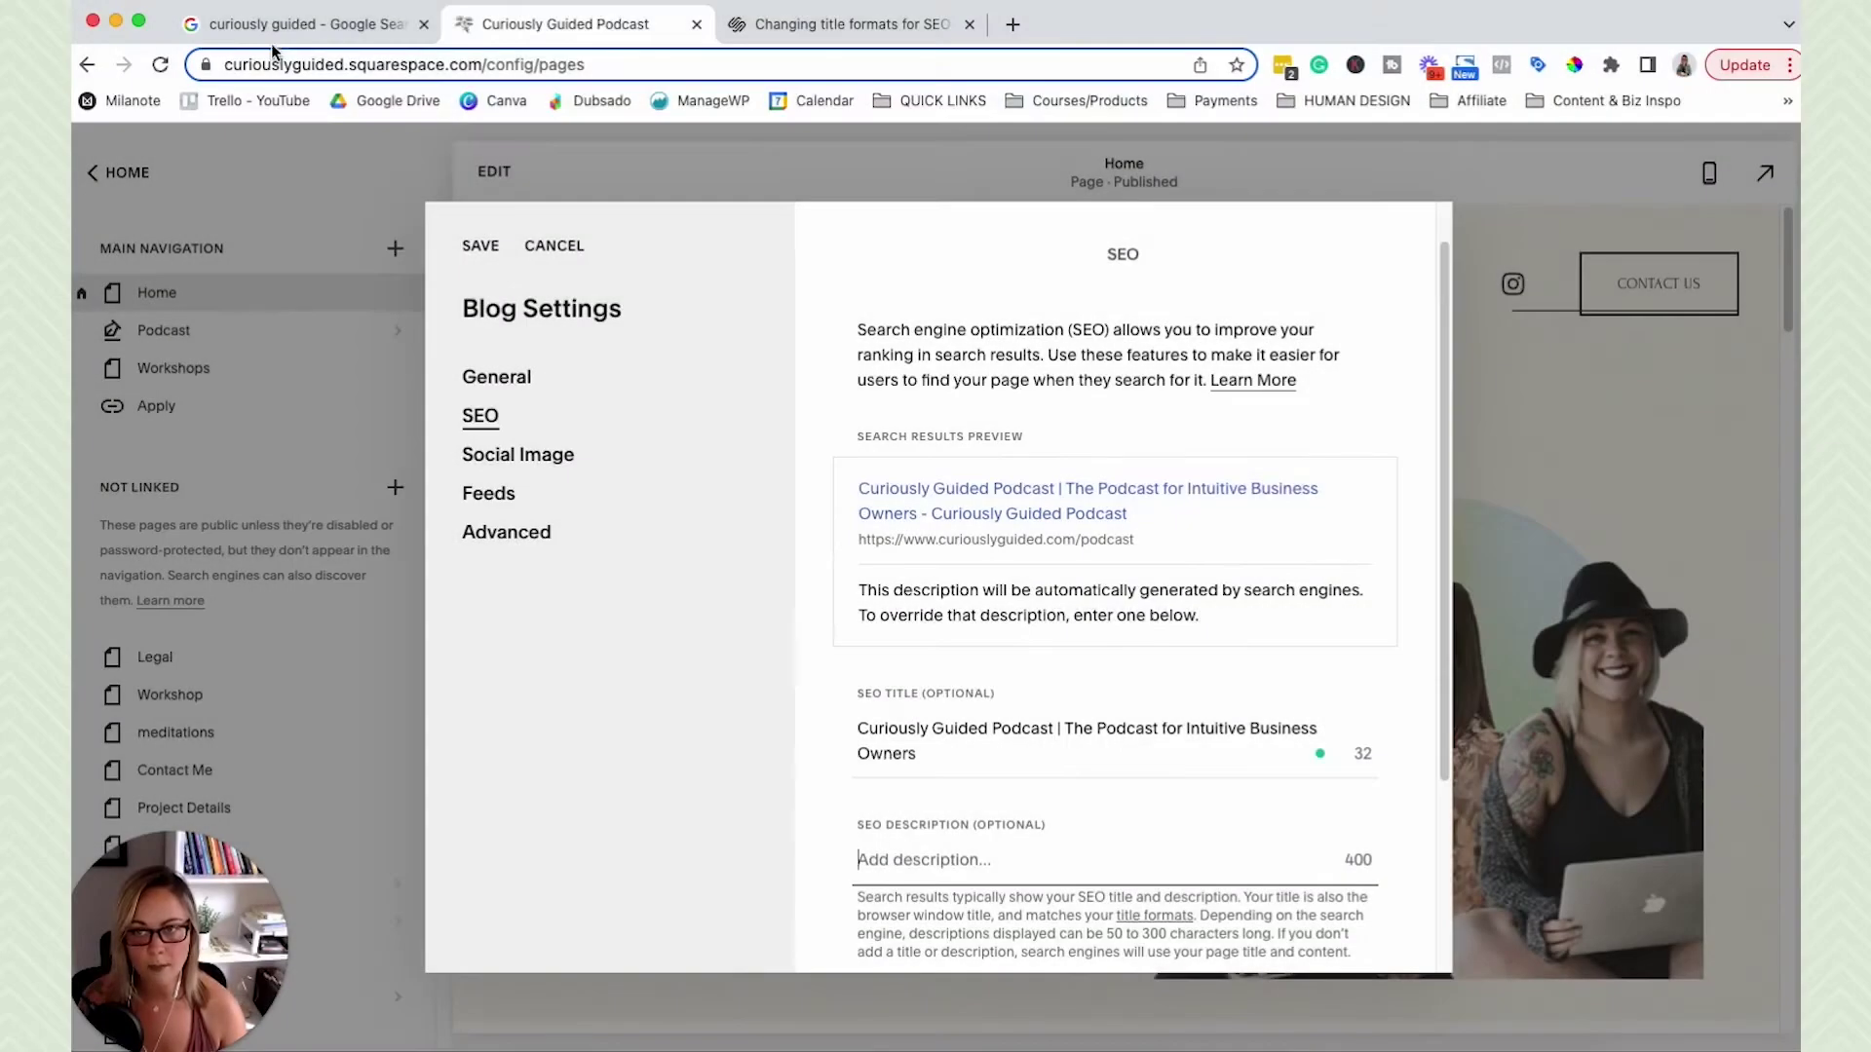
left_click(278, 24)
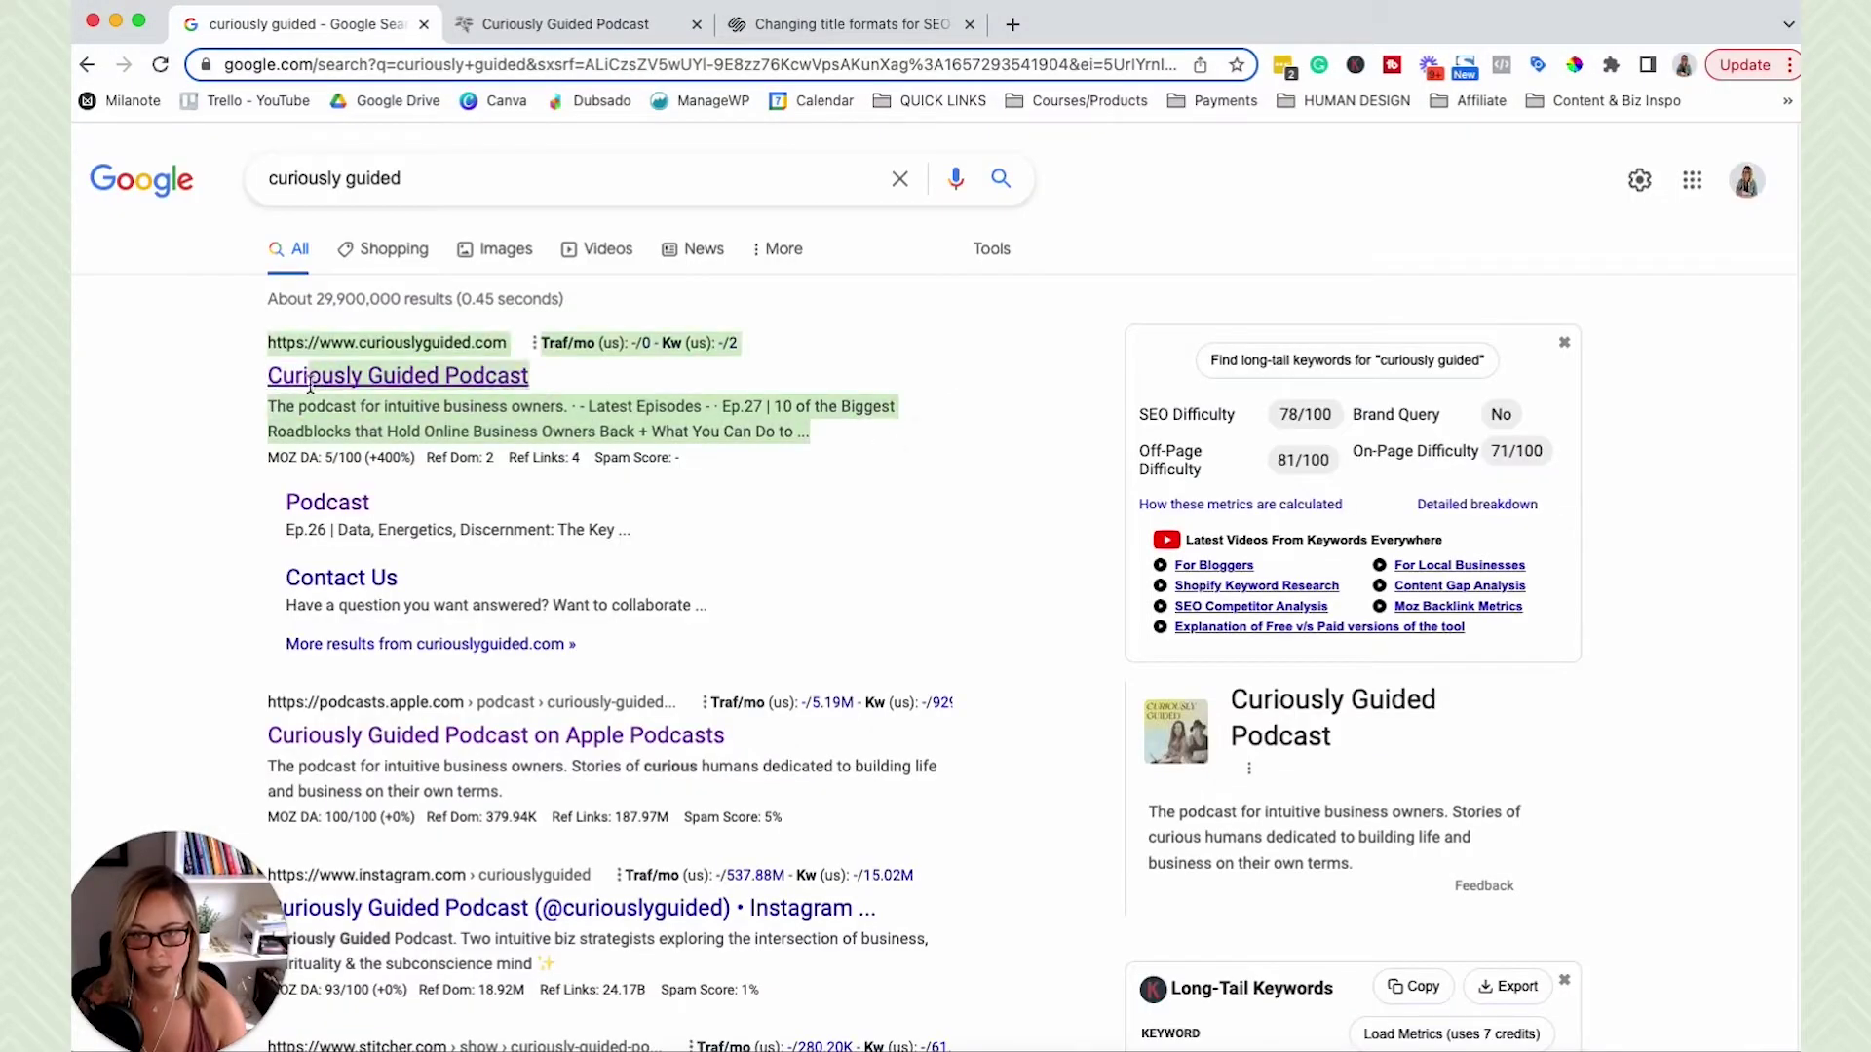
left_click(627, 35)
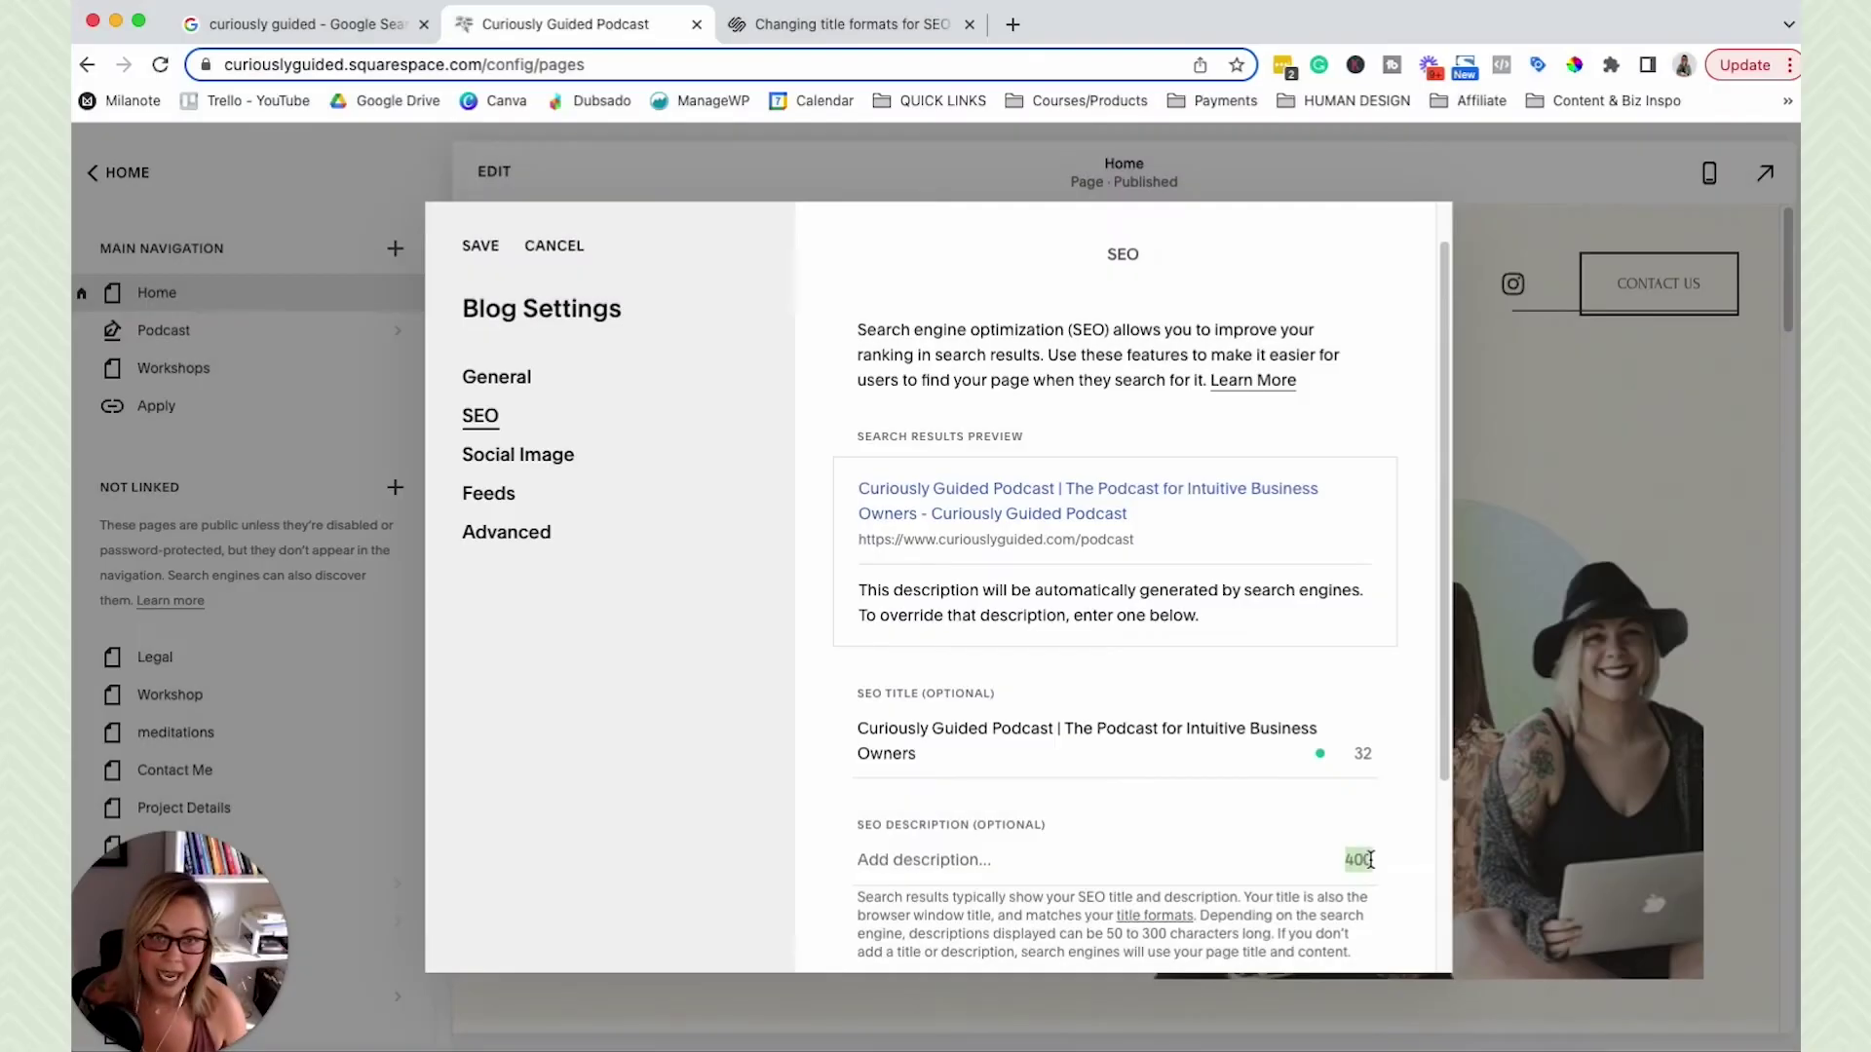
left_click(302, 26)
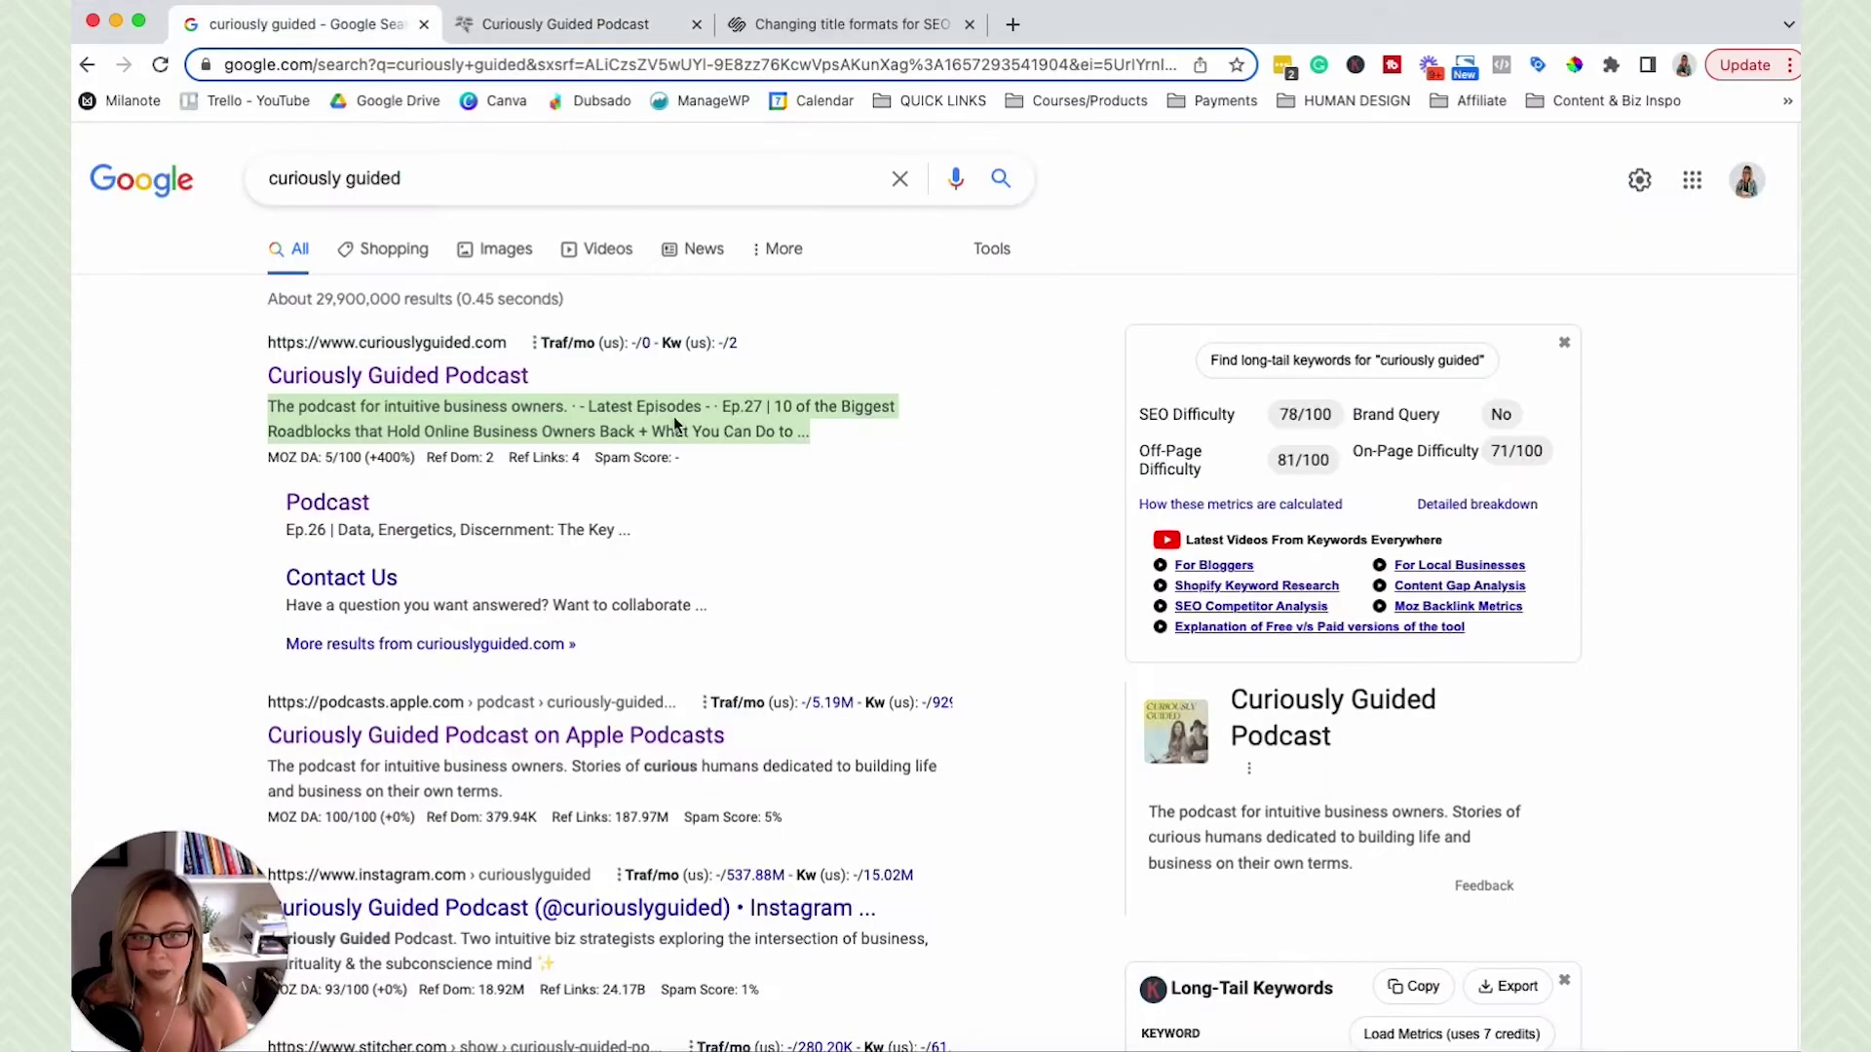
left_click(834, 442)
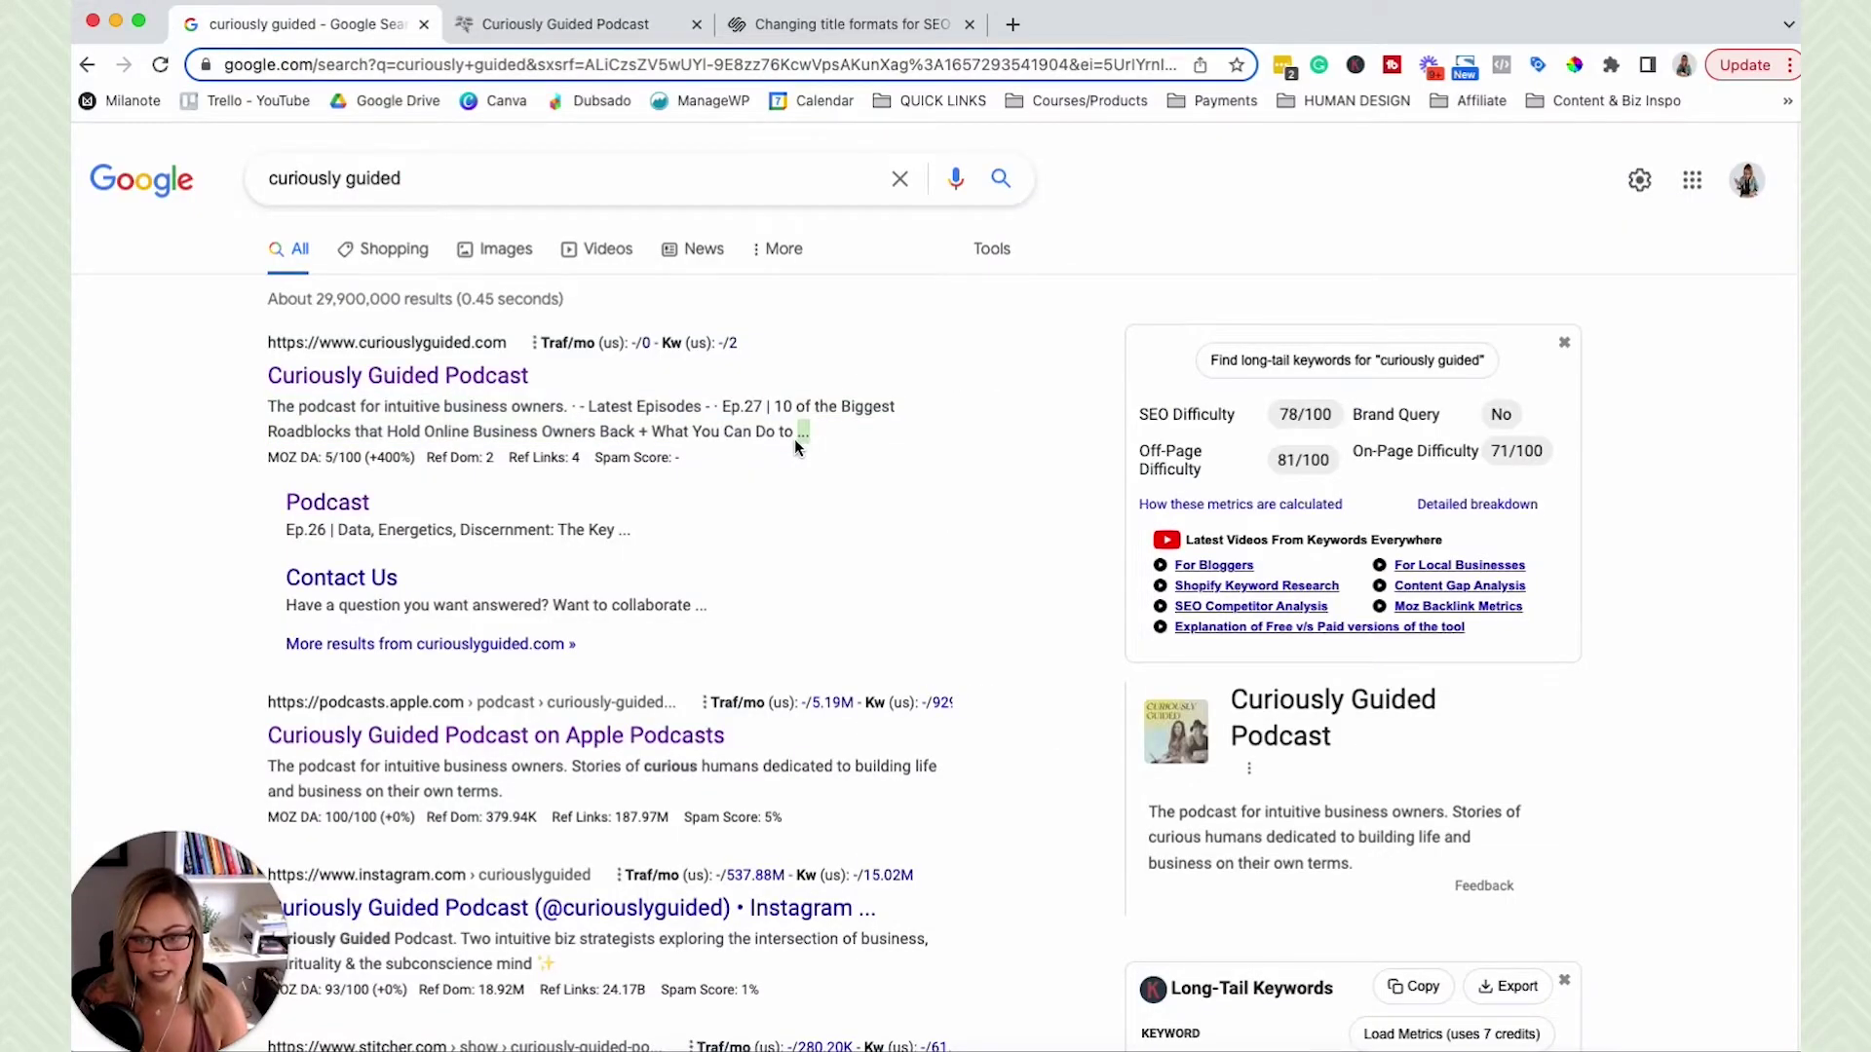
scroll(986, 526, "down", 7)
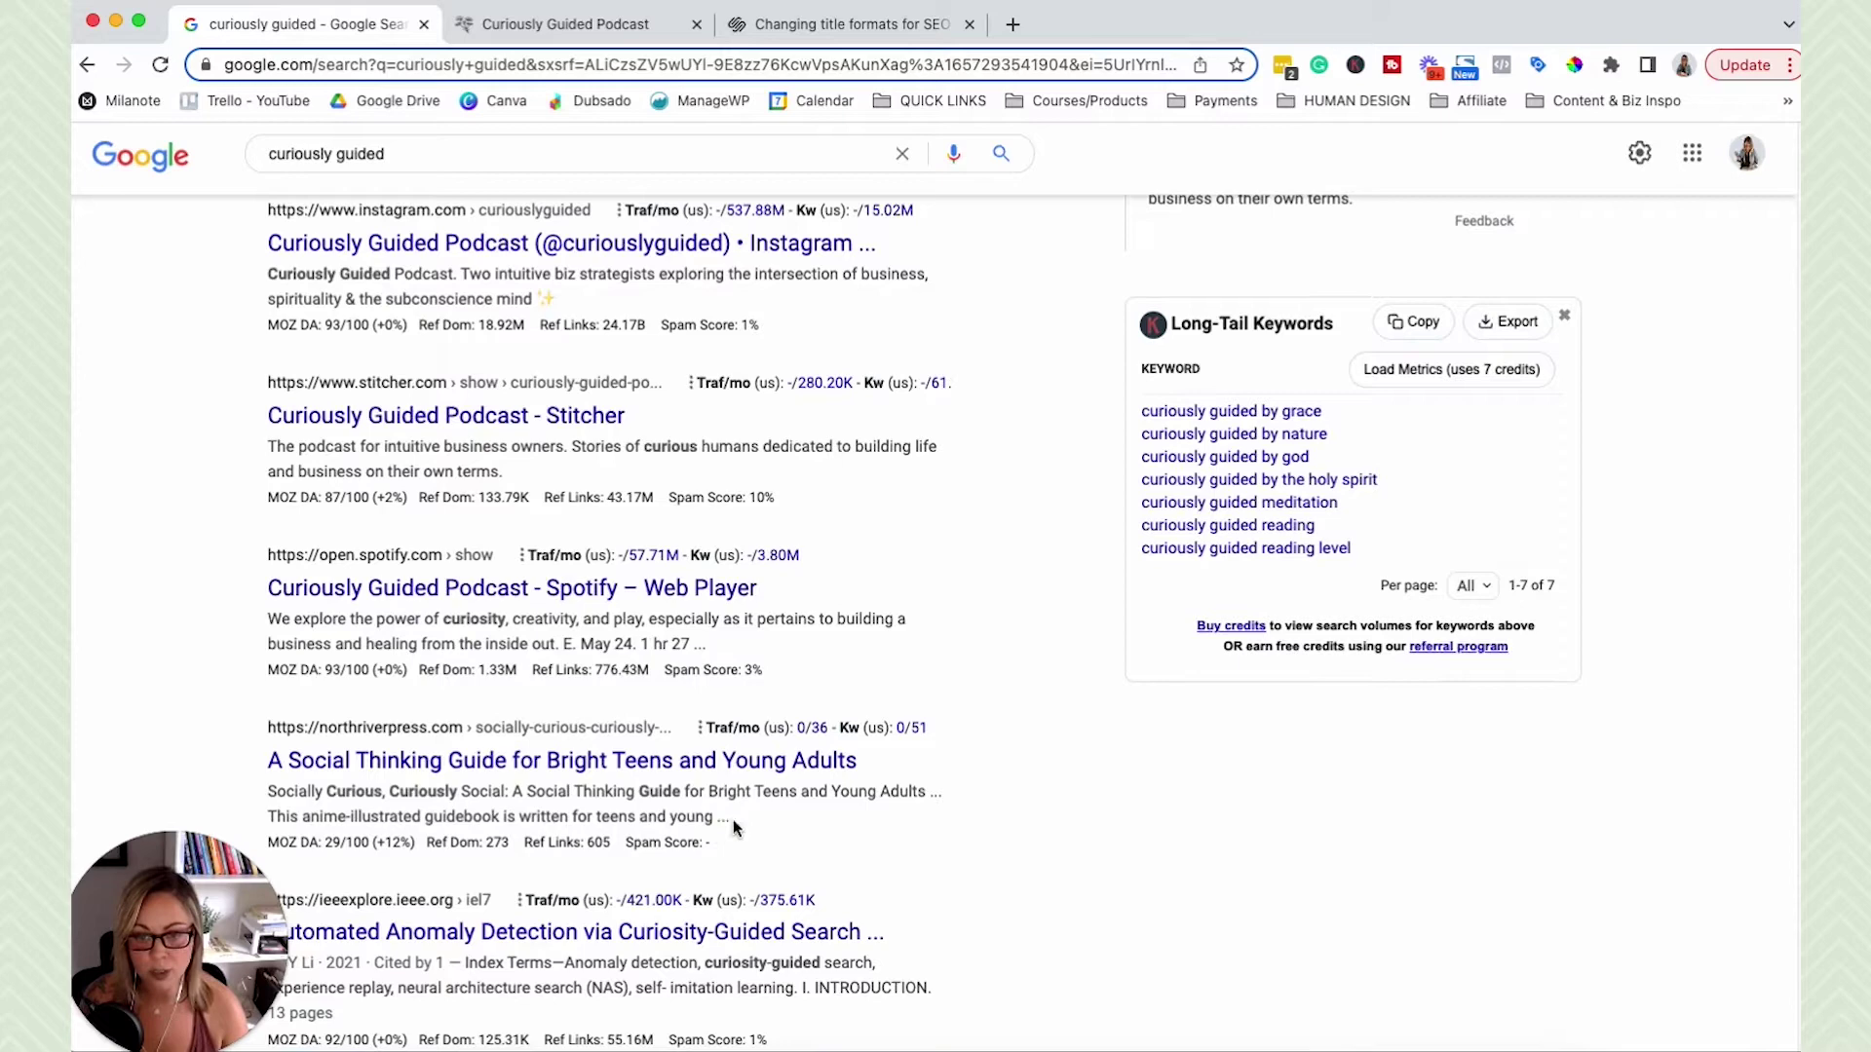
left_click_drag(733, 820, 261, 789)
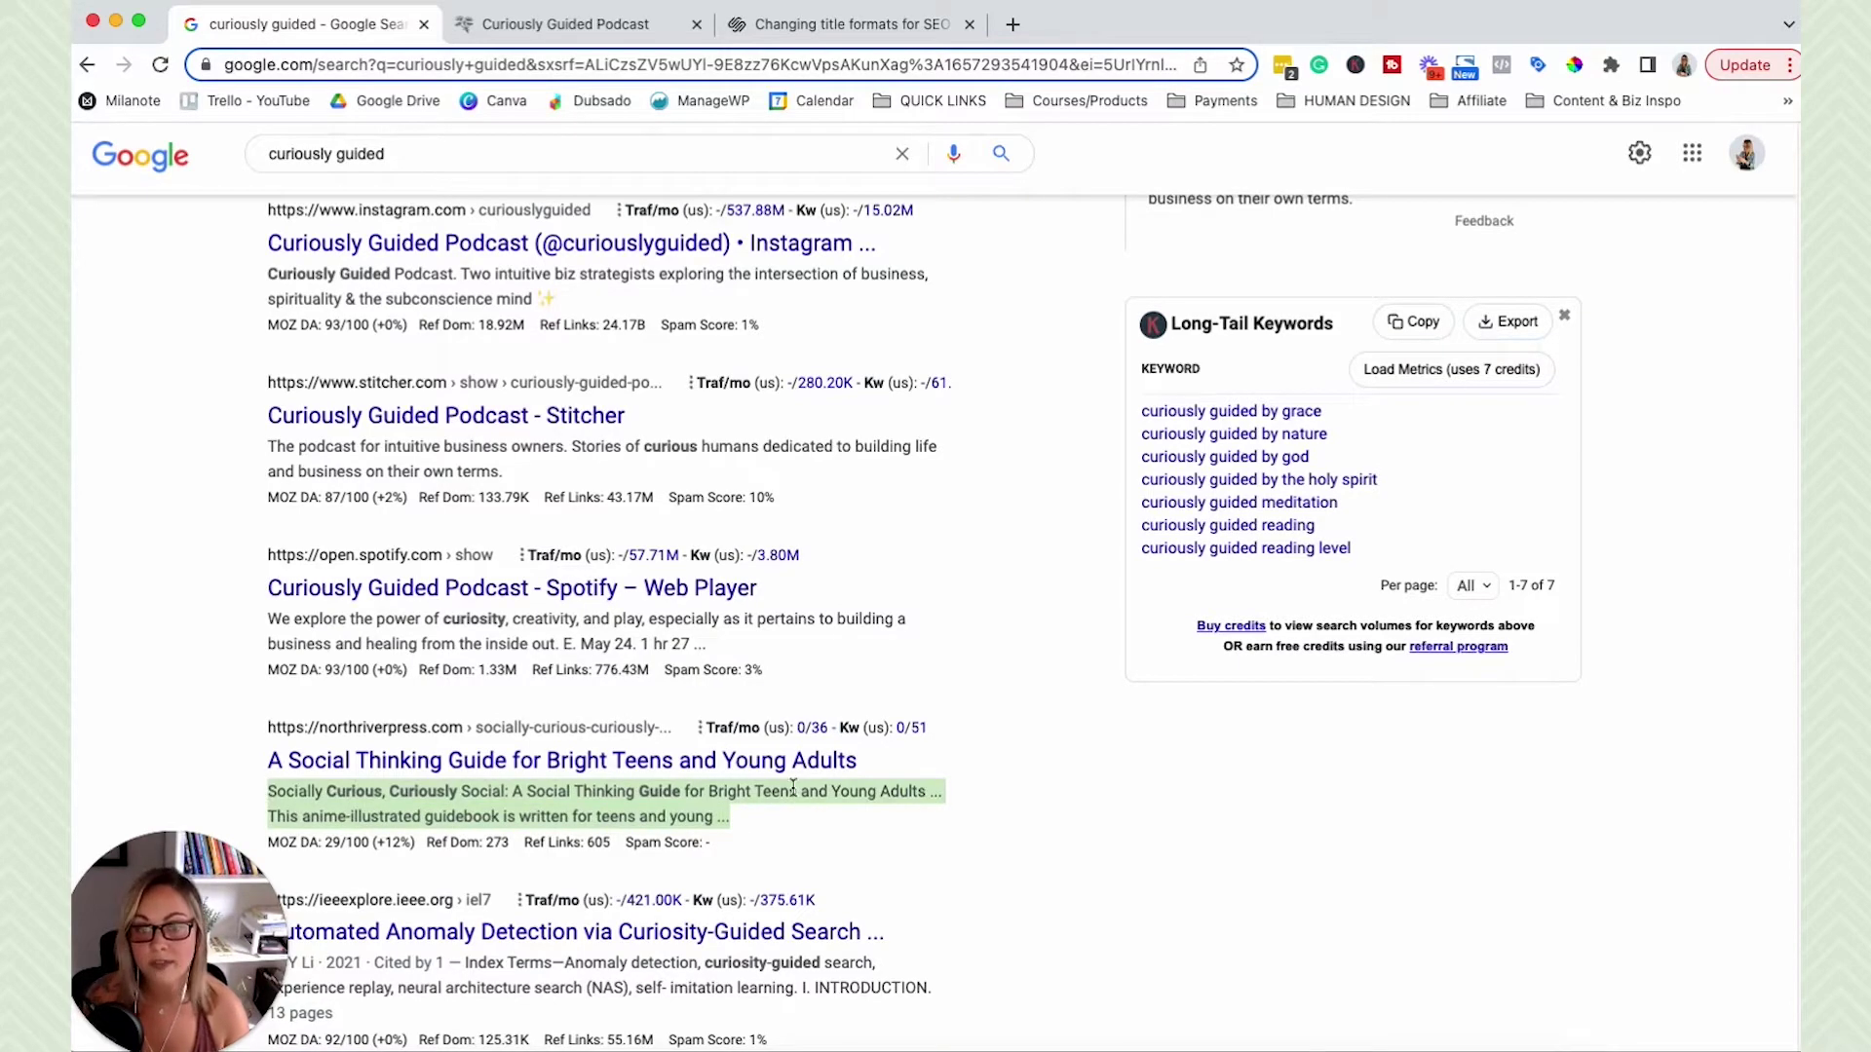
scroll(1013, 706, "down", 3)
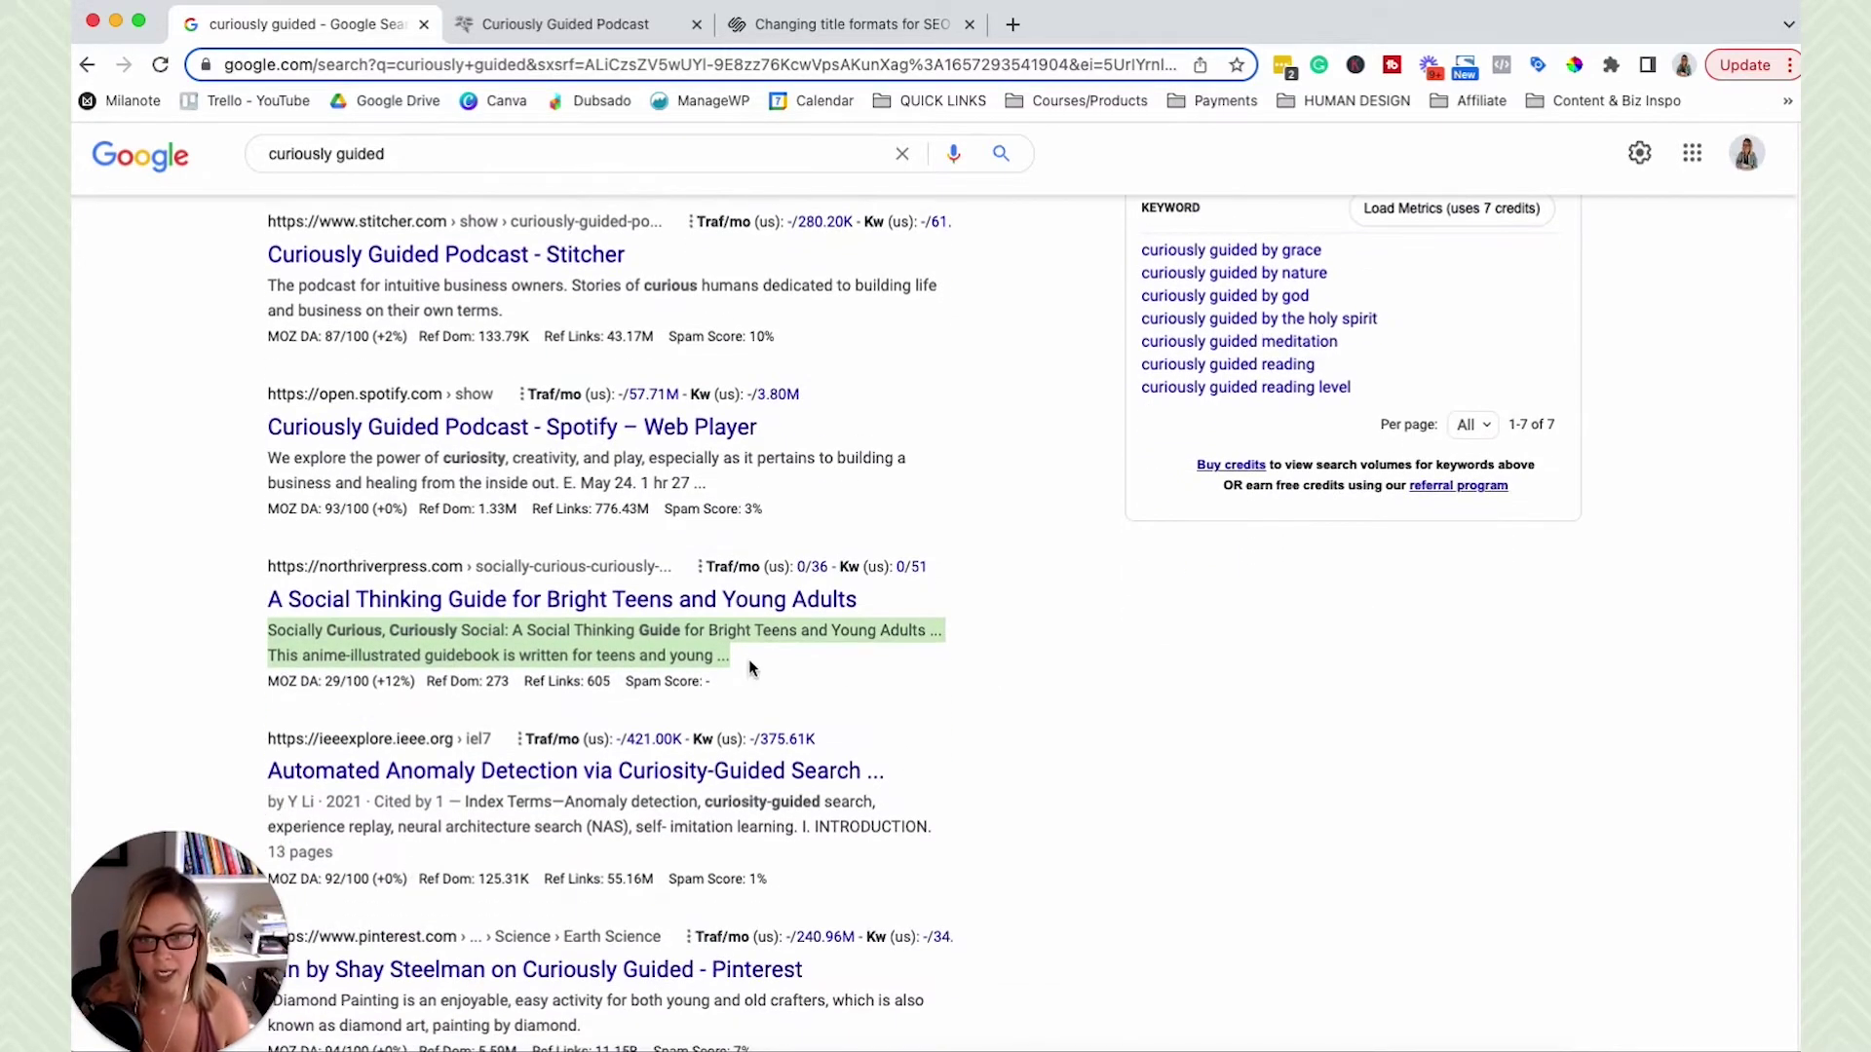
left_click_drag(739, 661, 719, 661)
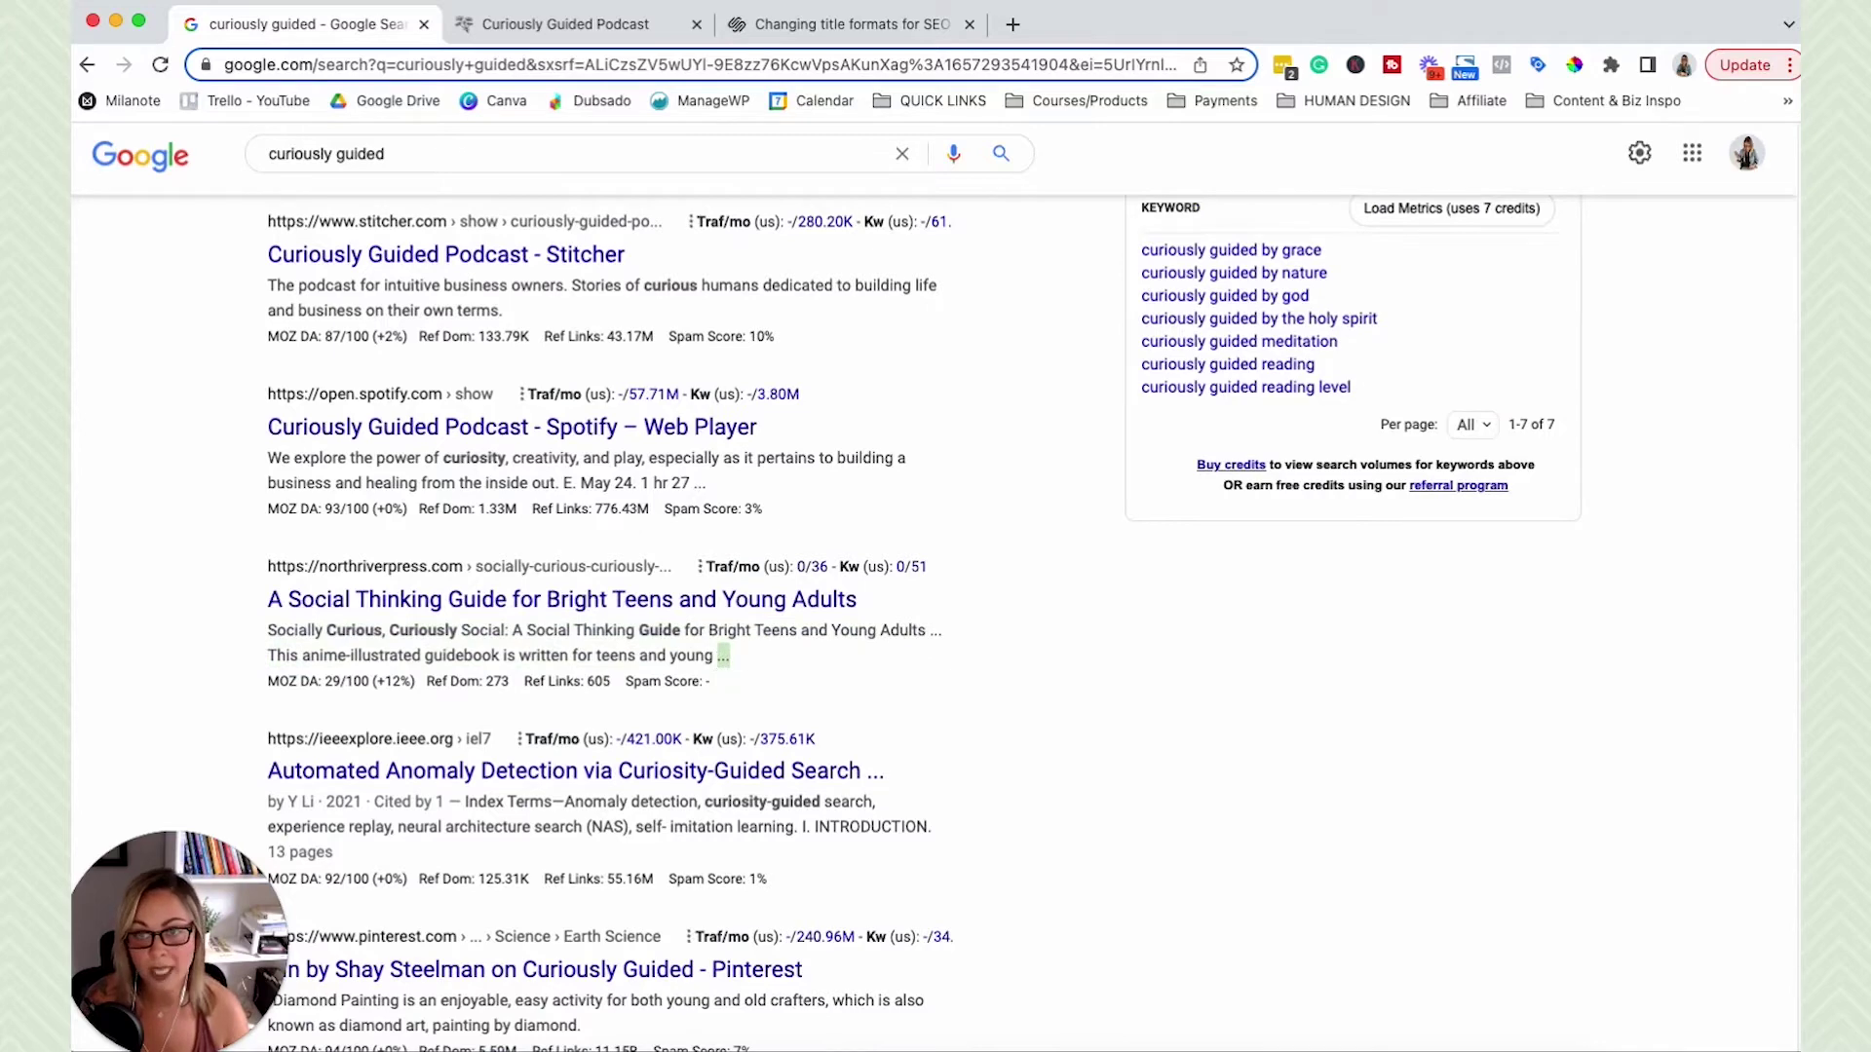
left_click(639, 24)
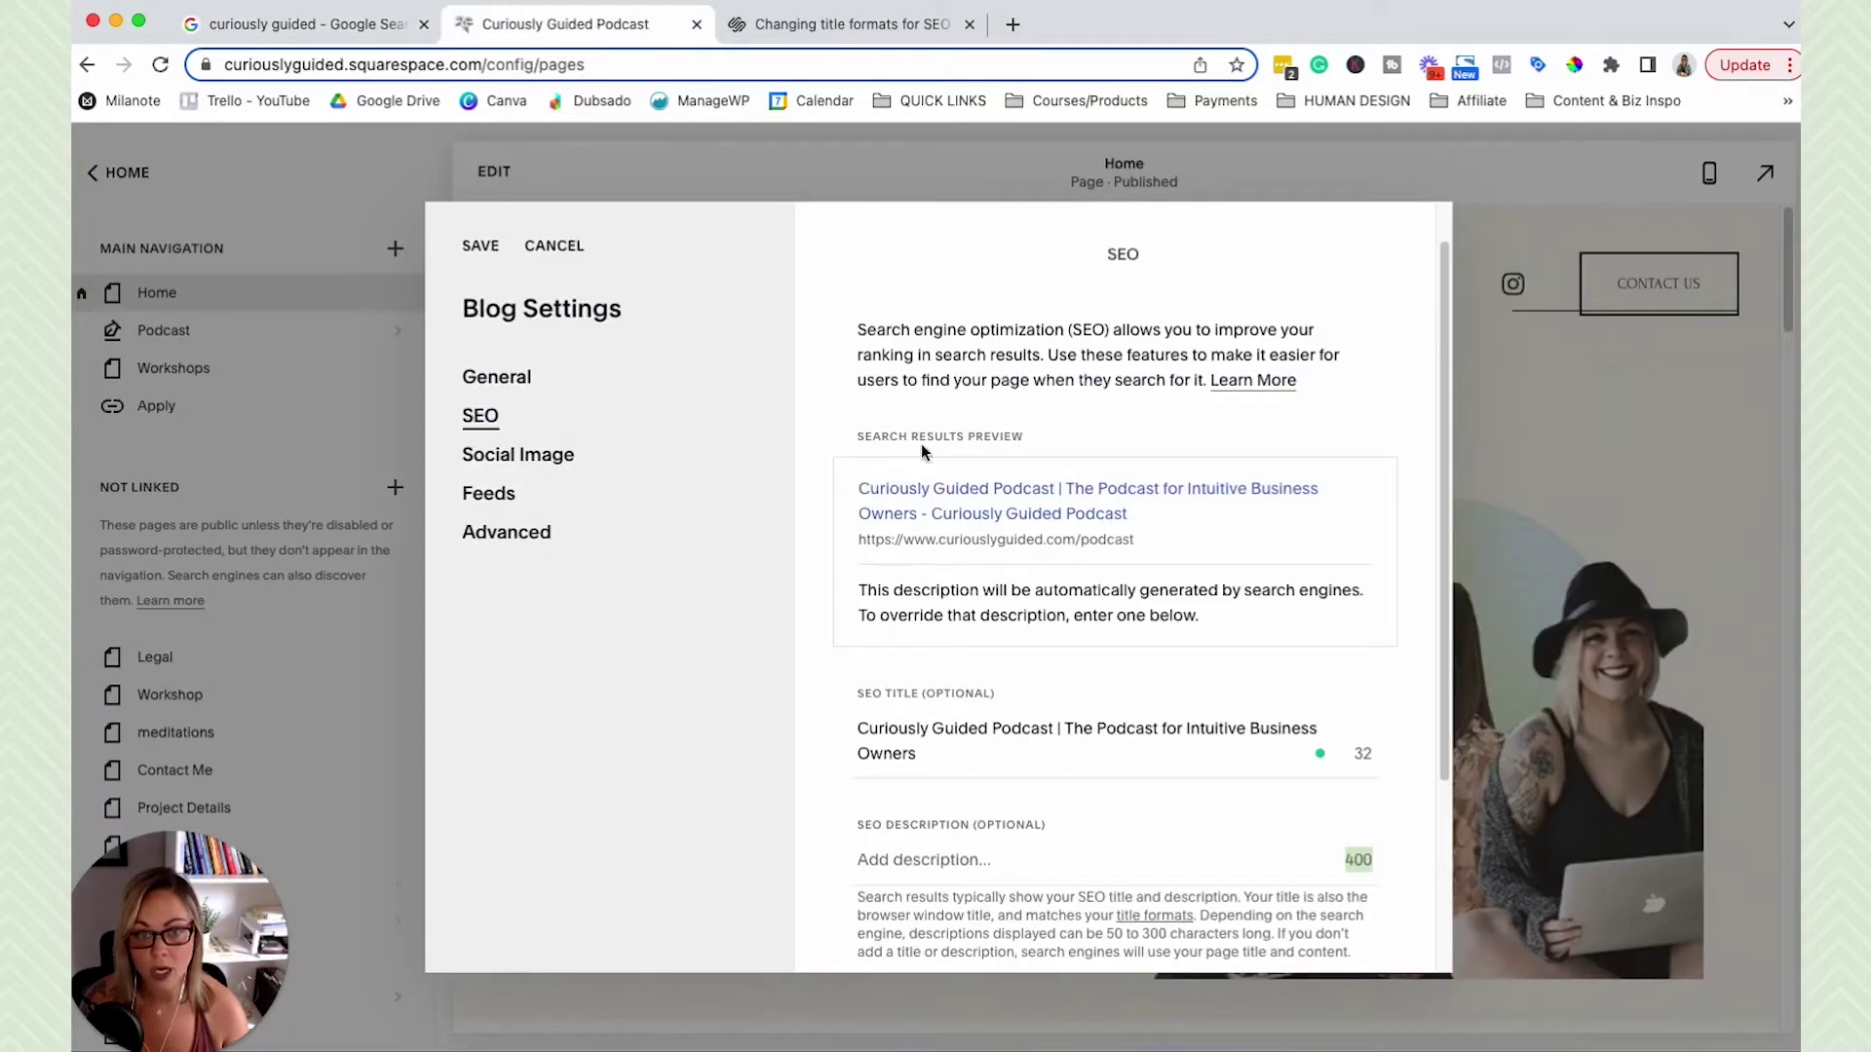
Reselect and paste back the Podcast blog's custom SEO title, then view the Google results
left_click(1120, 871)
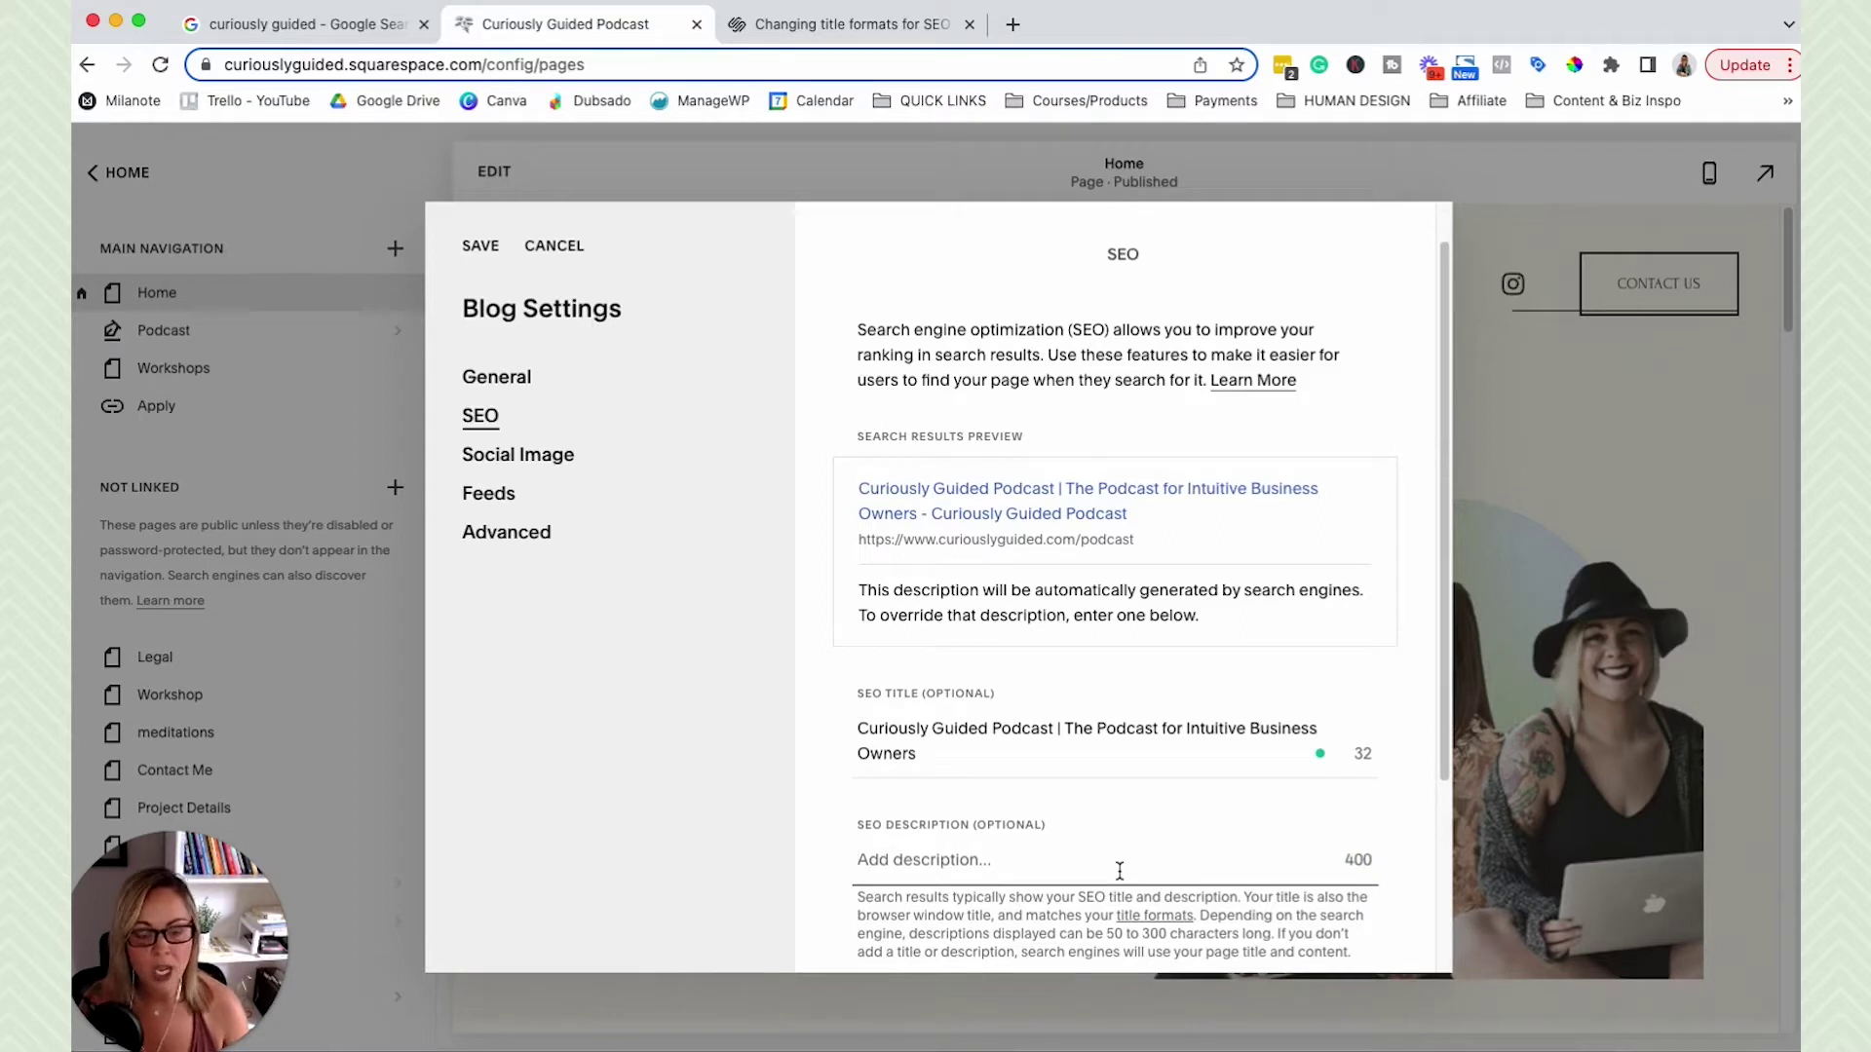
scroll(1120, 870, "down", 1)
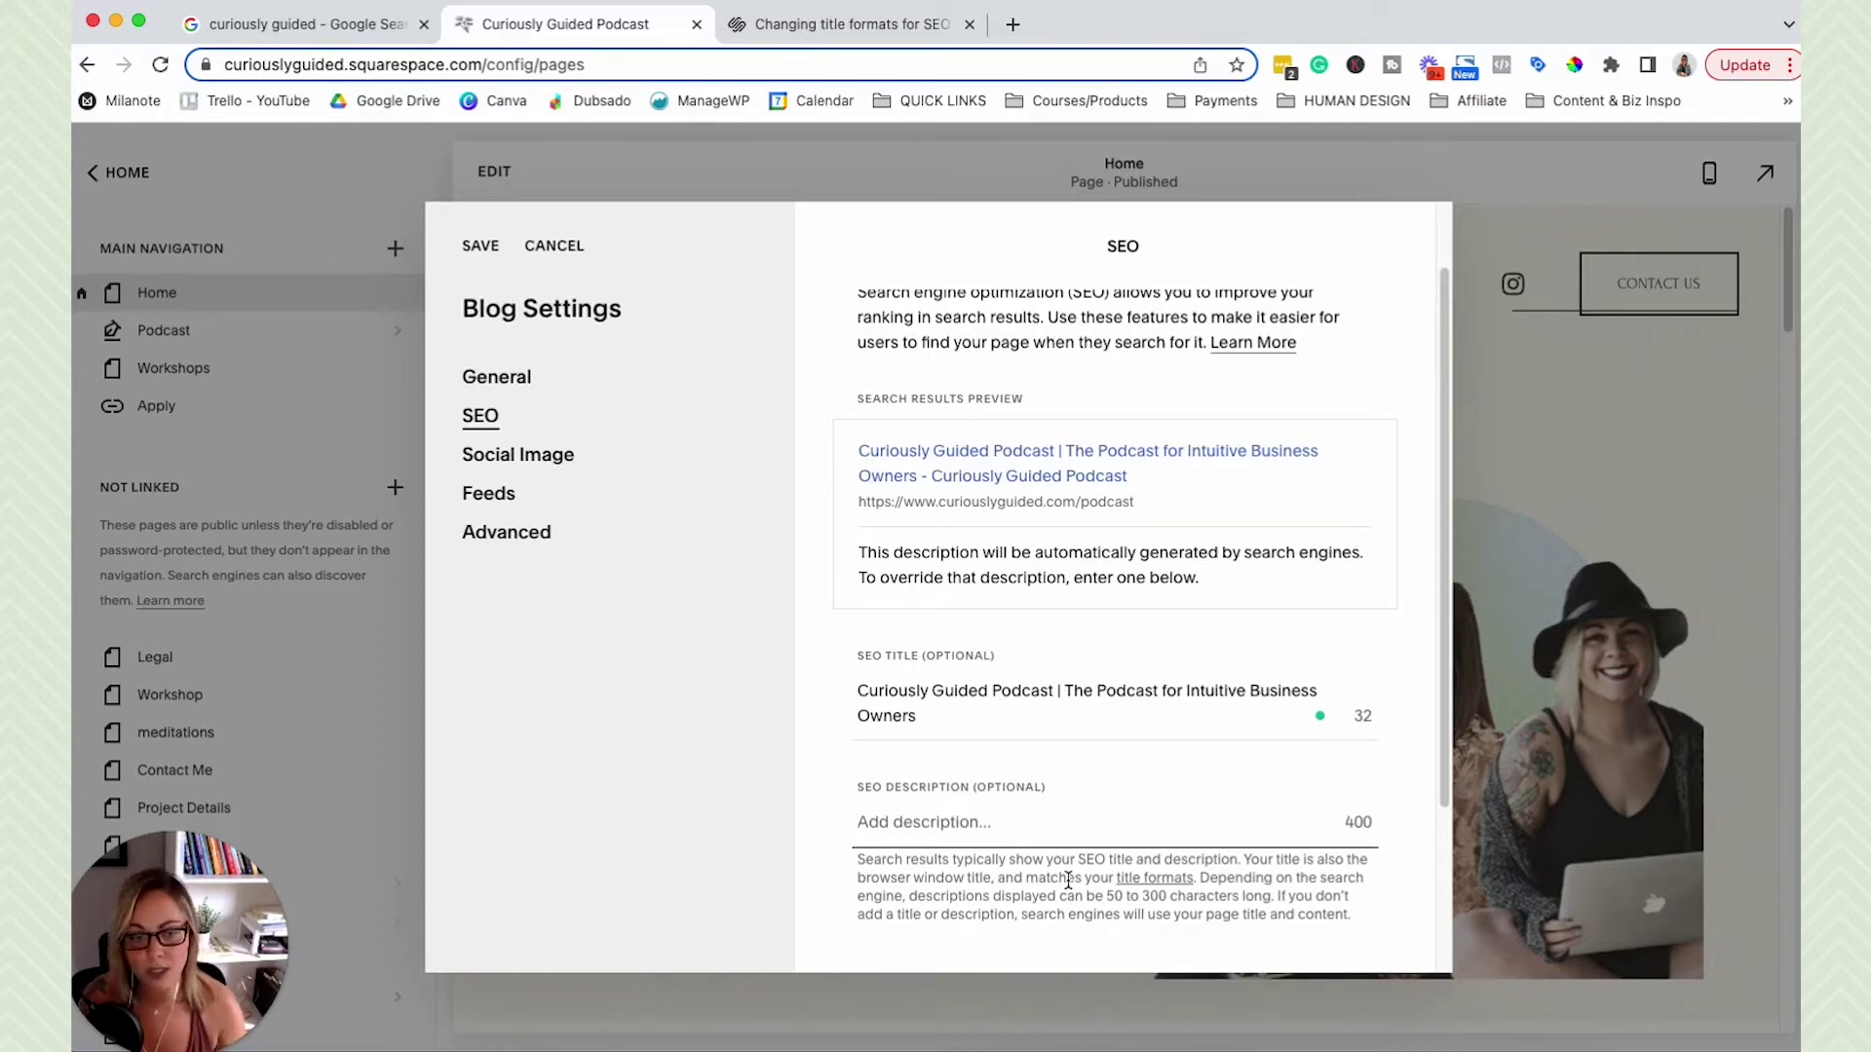
left_click(944, 716)
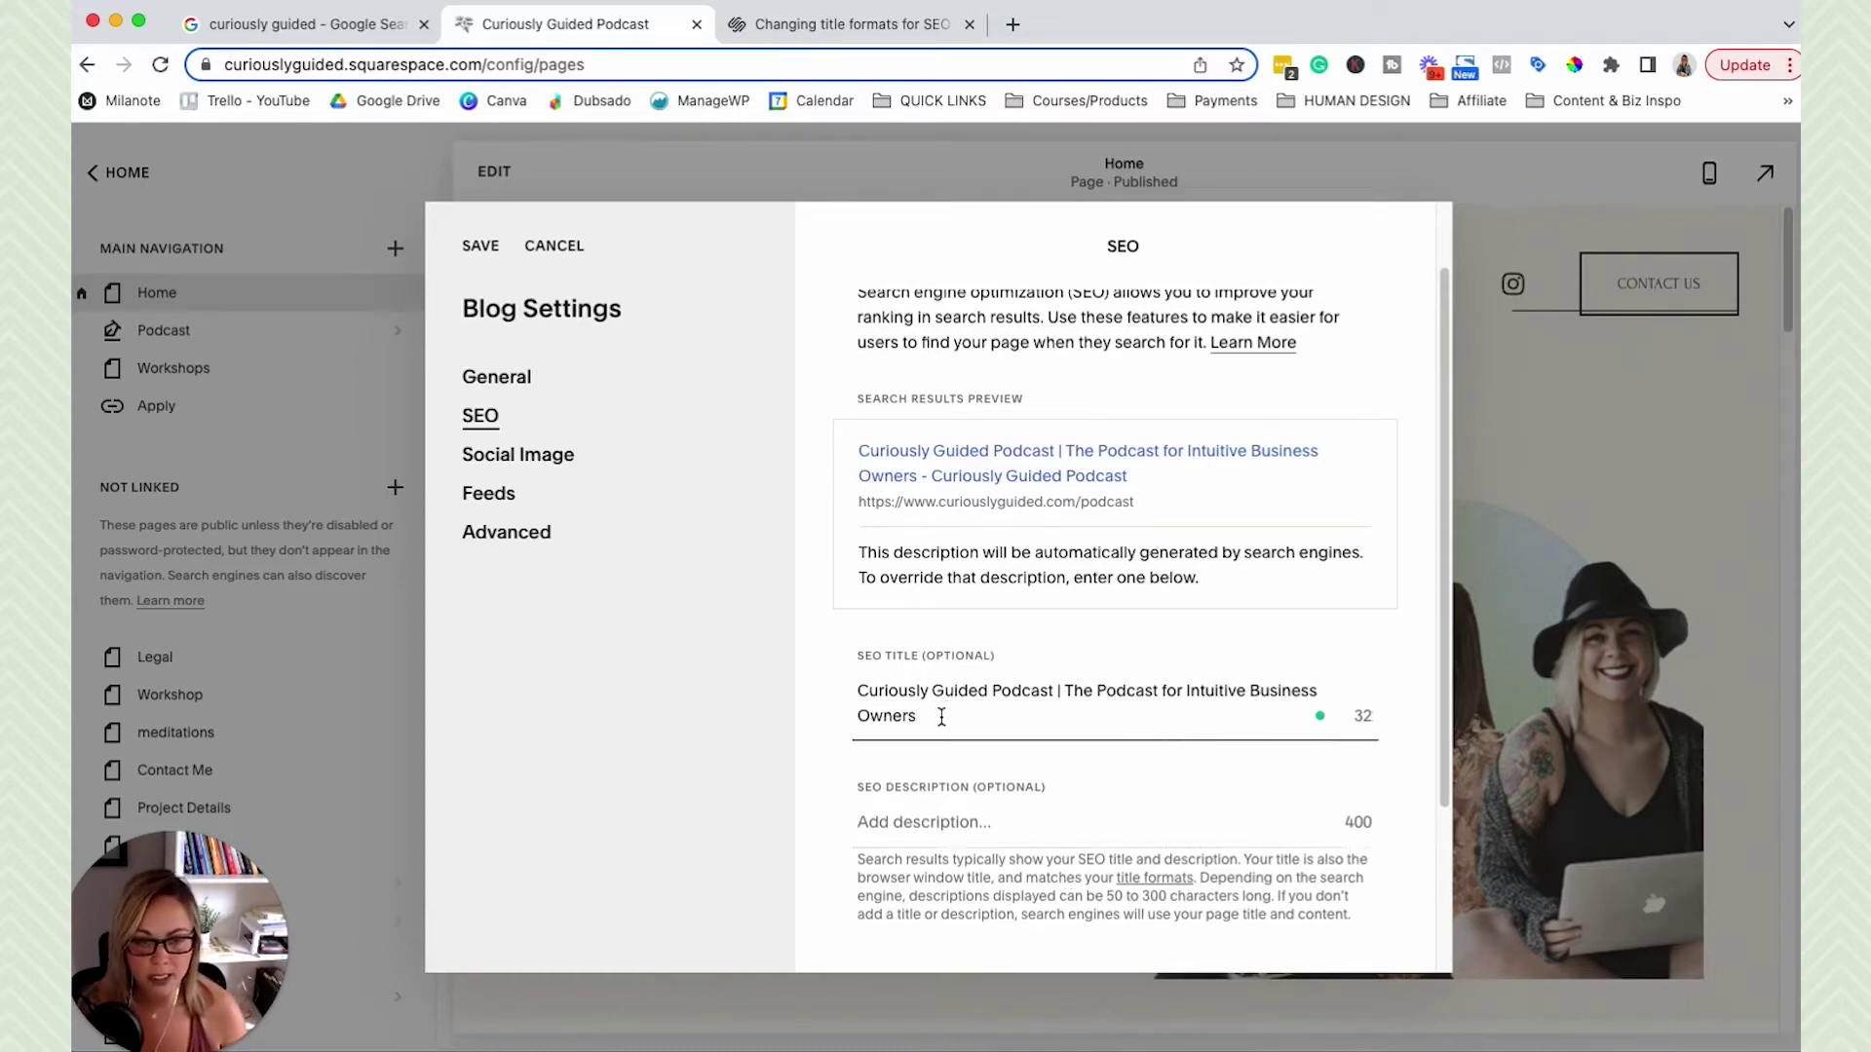
left_click_drag(941, 717, 785, 689)
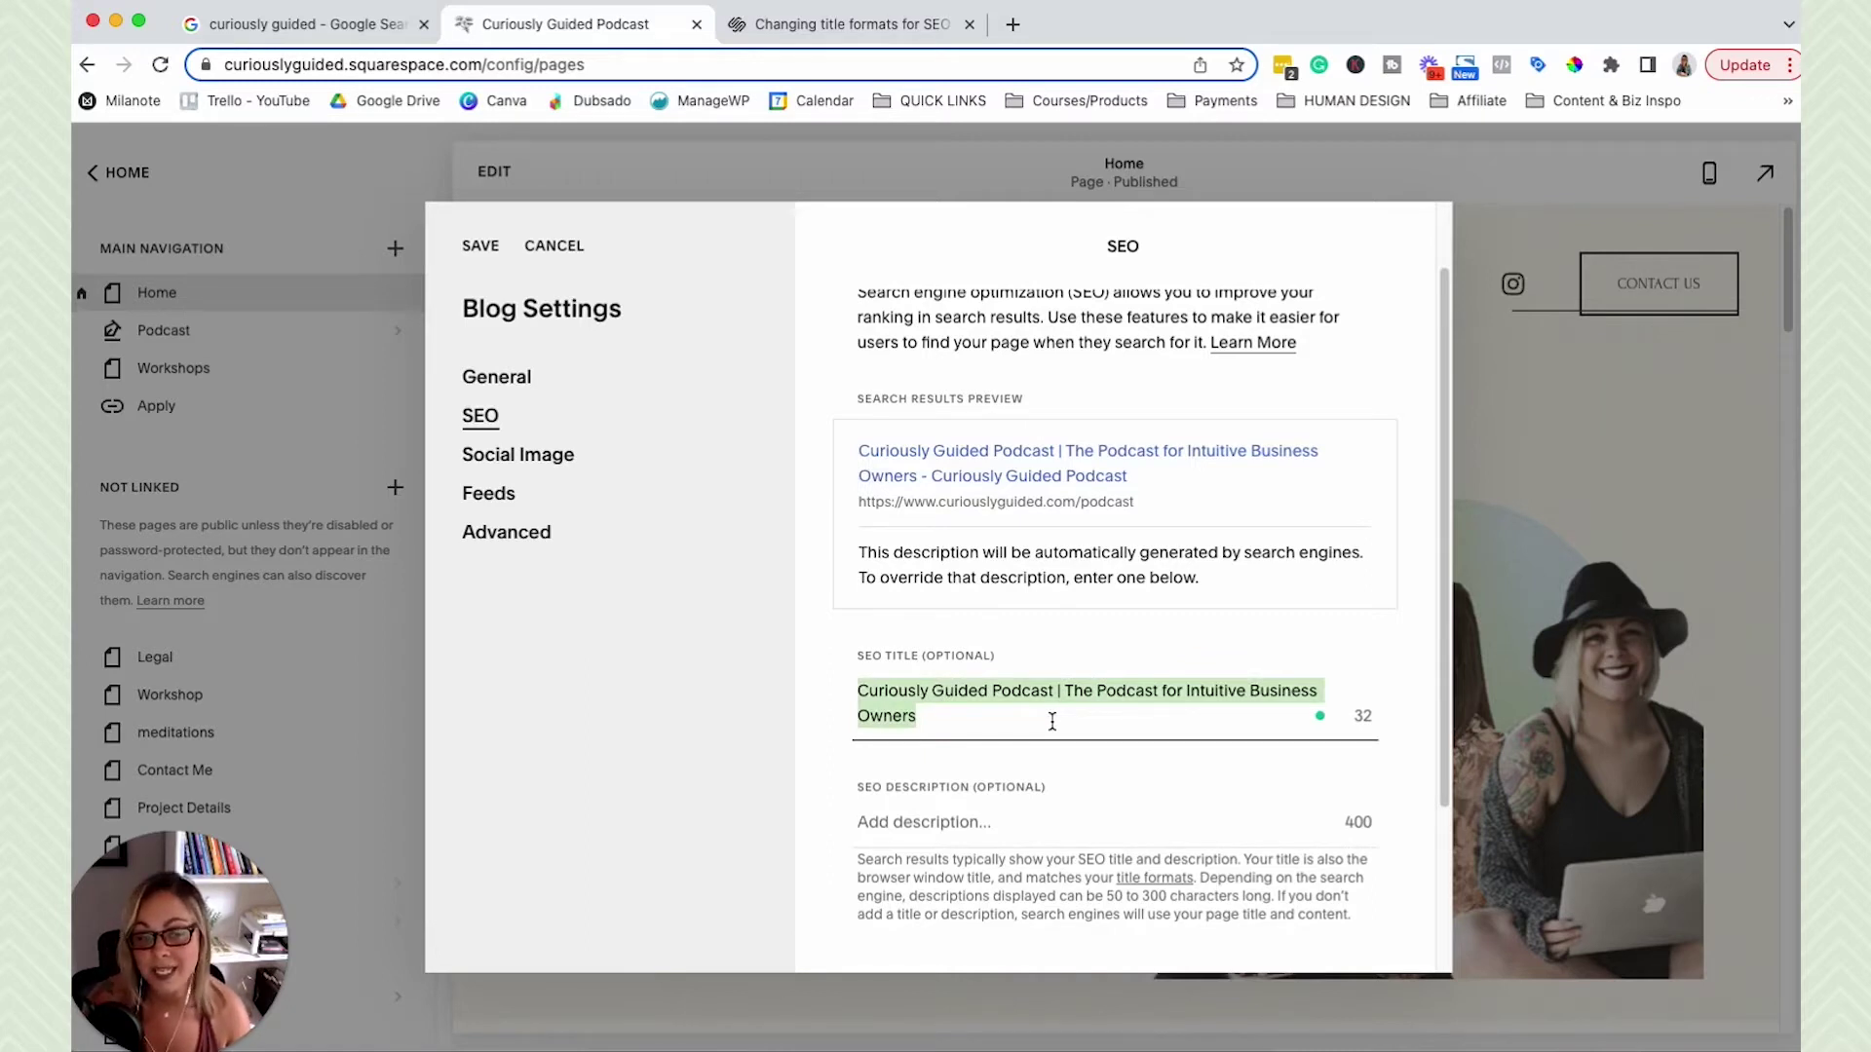
left_click_drag(1053, 721, 807, 682)
key("super+c")
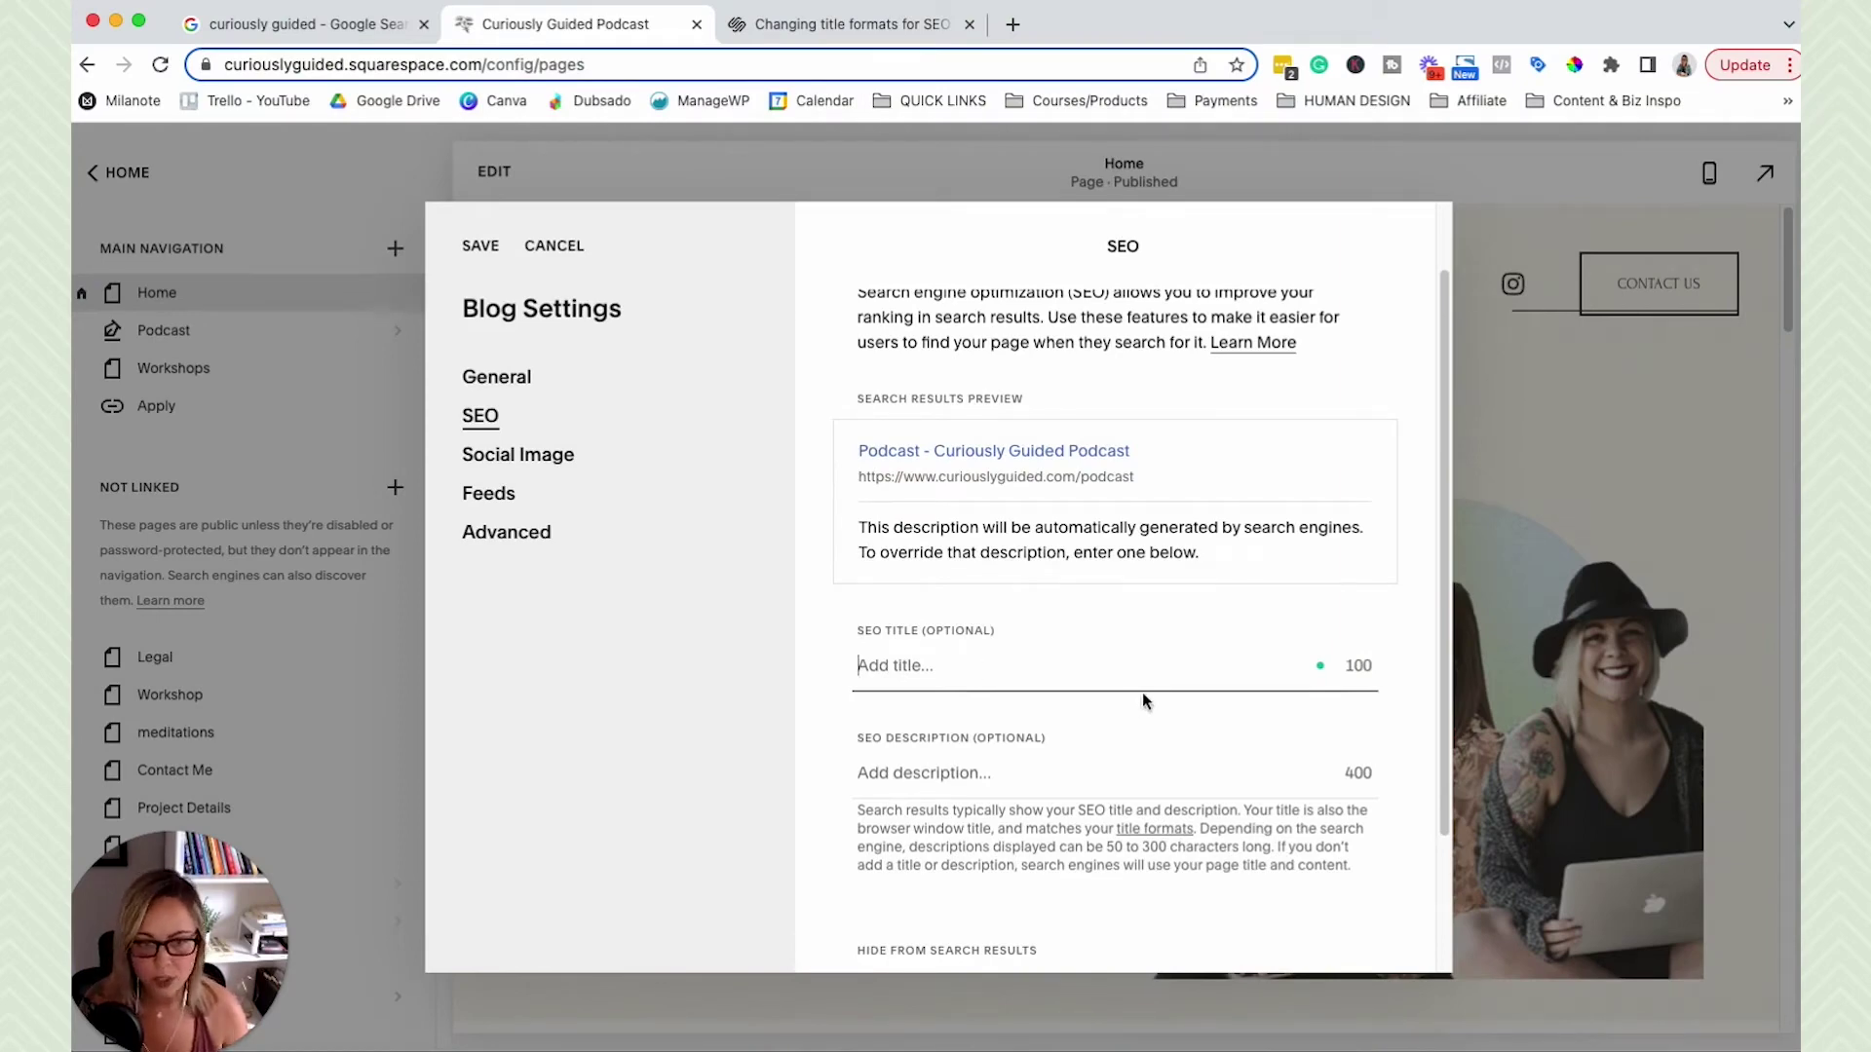
key("super+v")
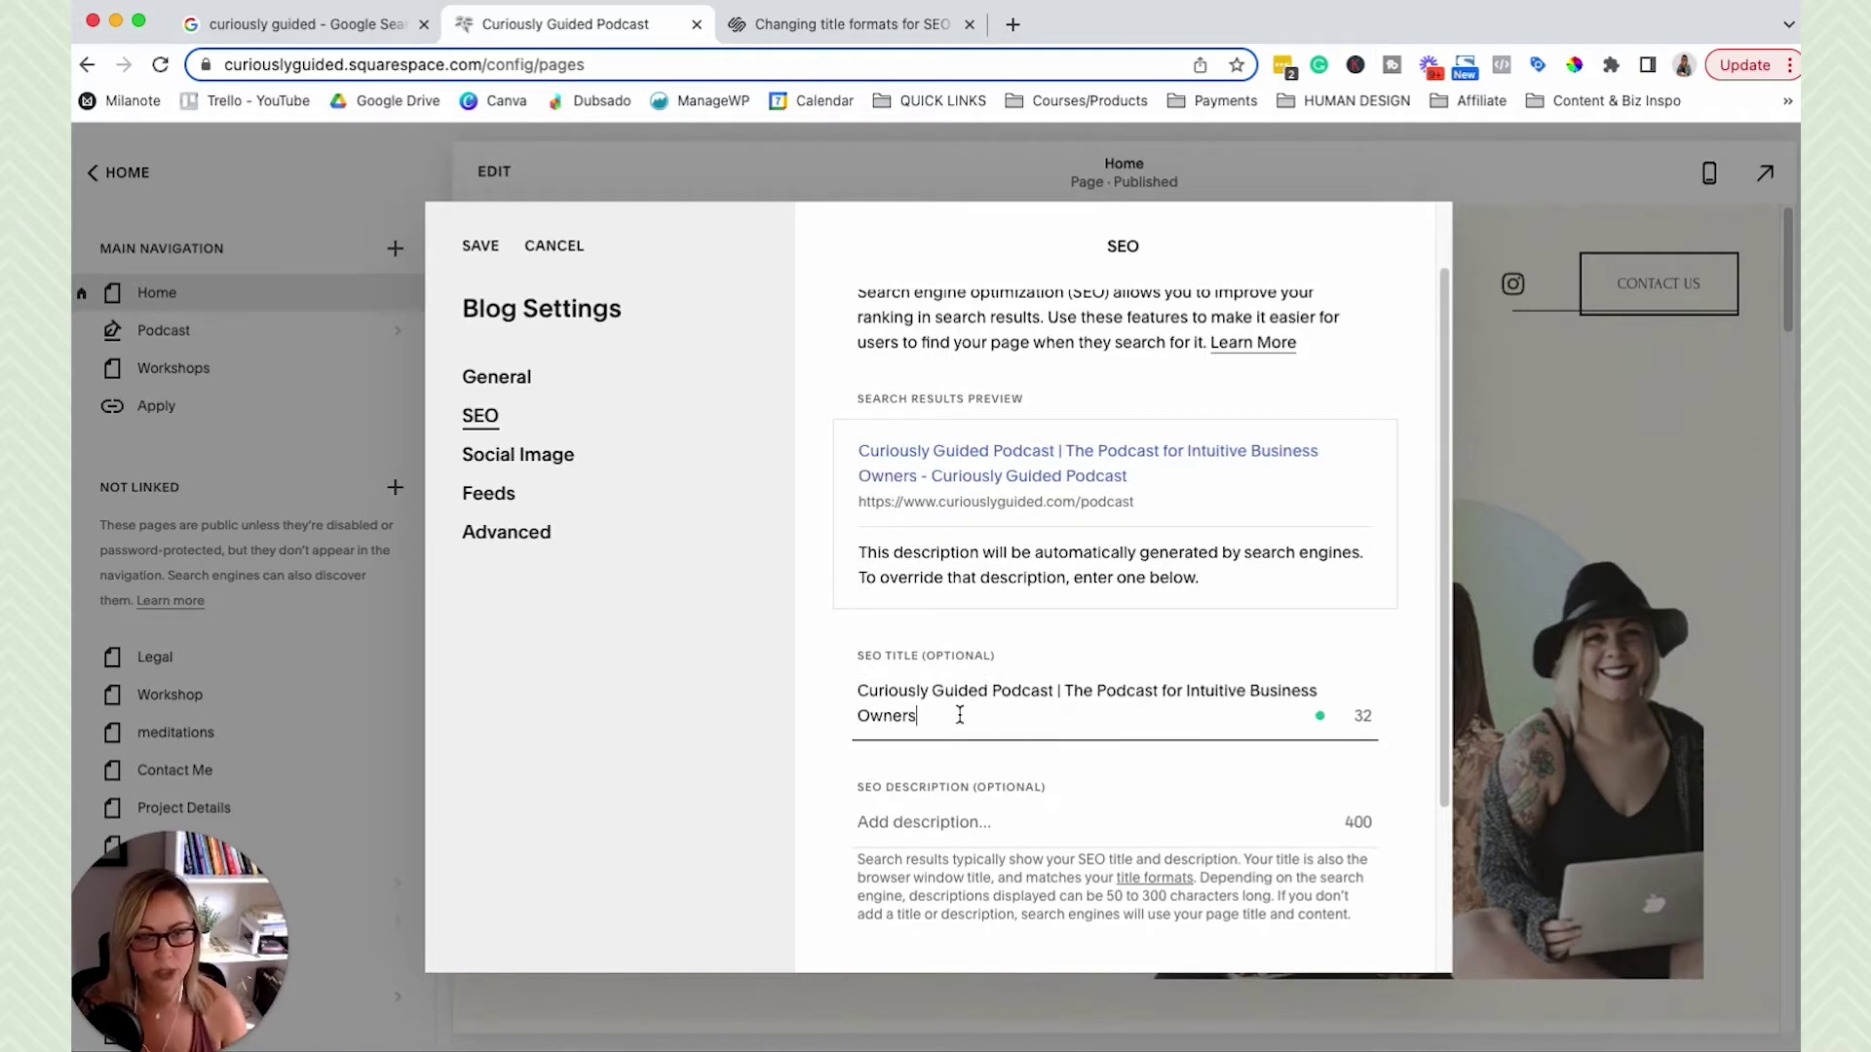
left_click(991, 828)
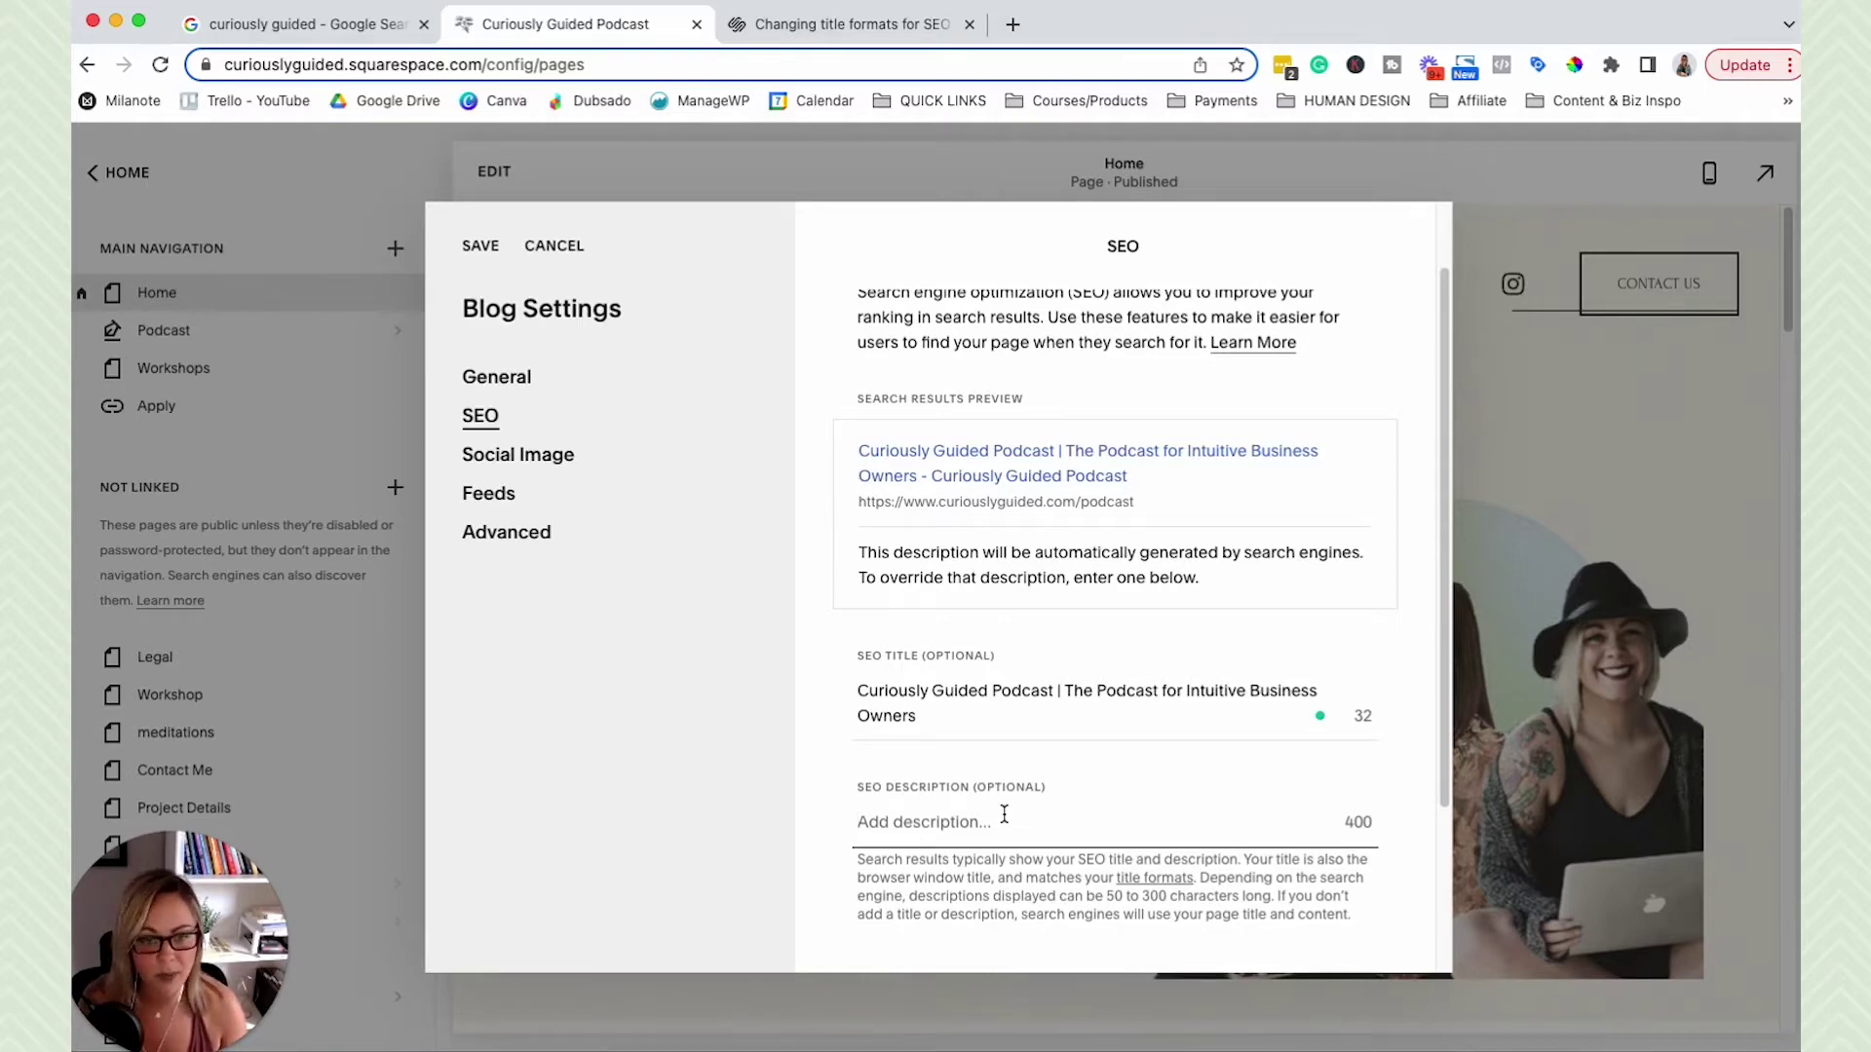
scroll(992, 786, "up", 1)
left_click_drag(955, 726, 836, 704)
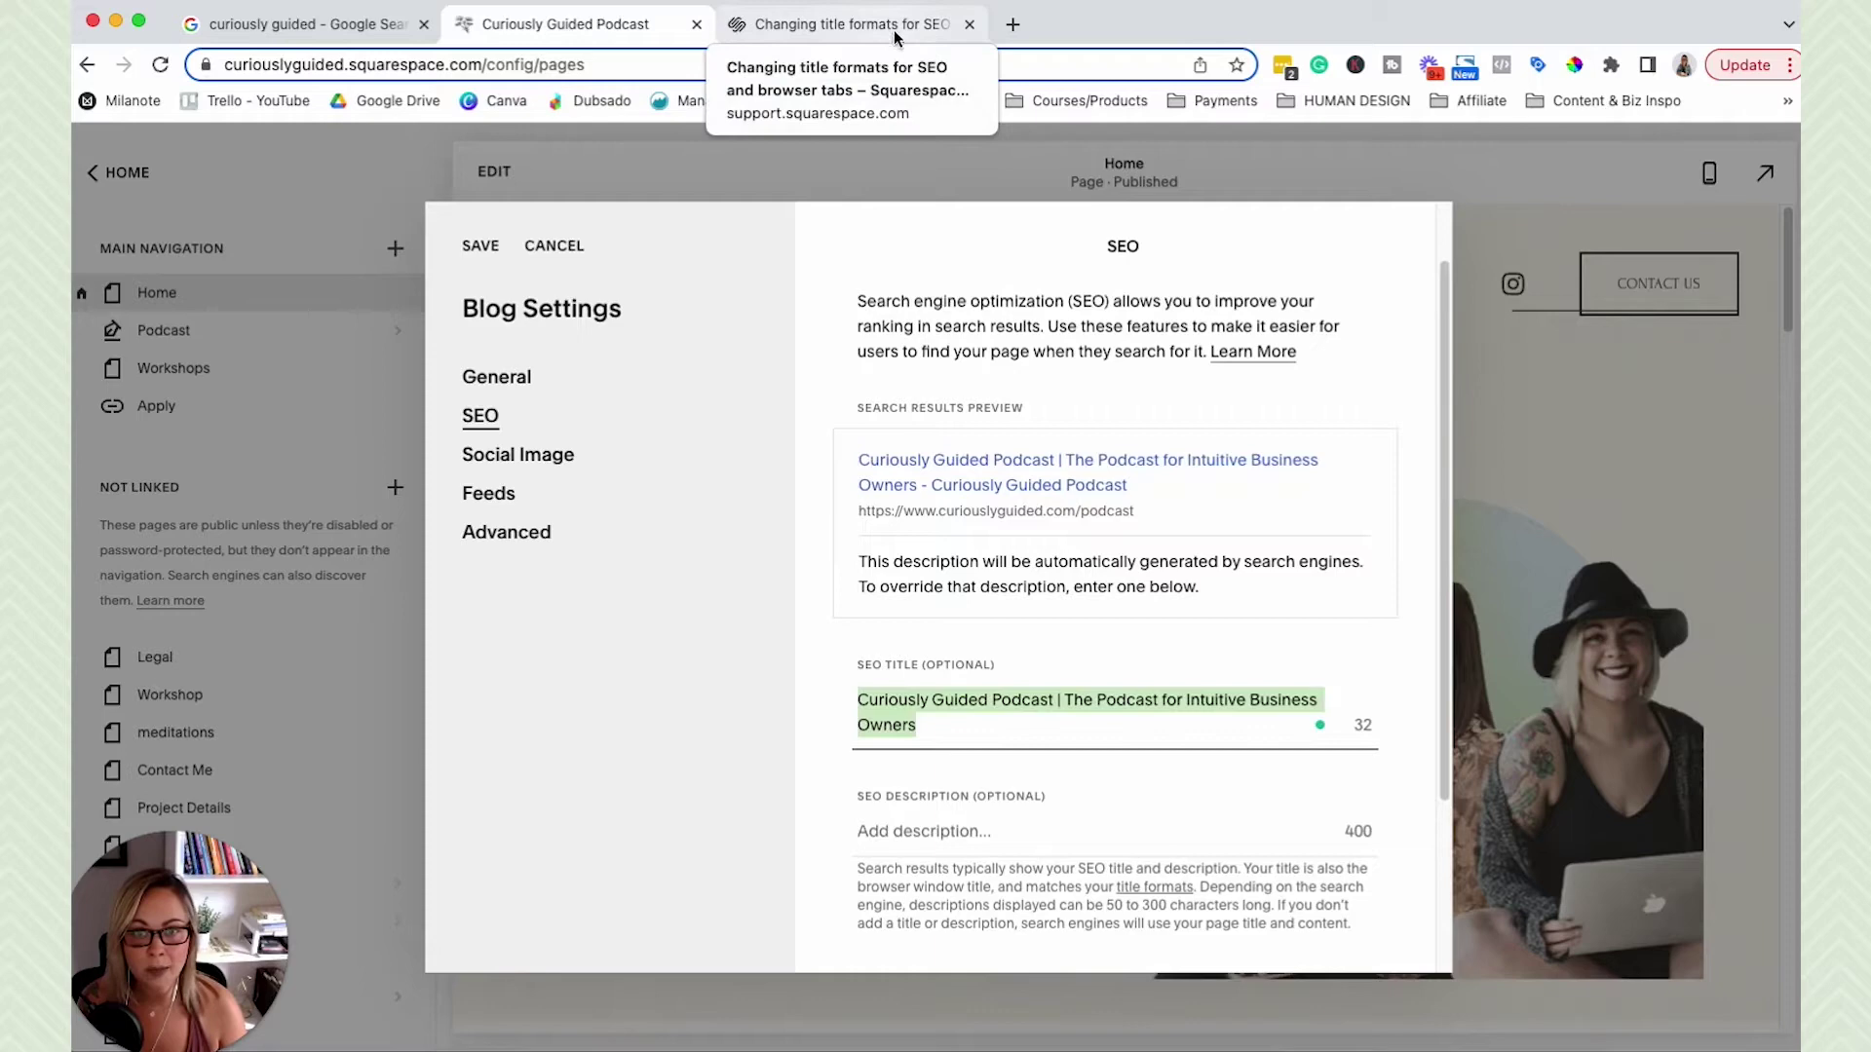
left_click(298, 24)
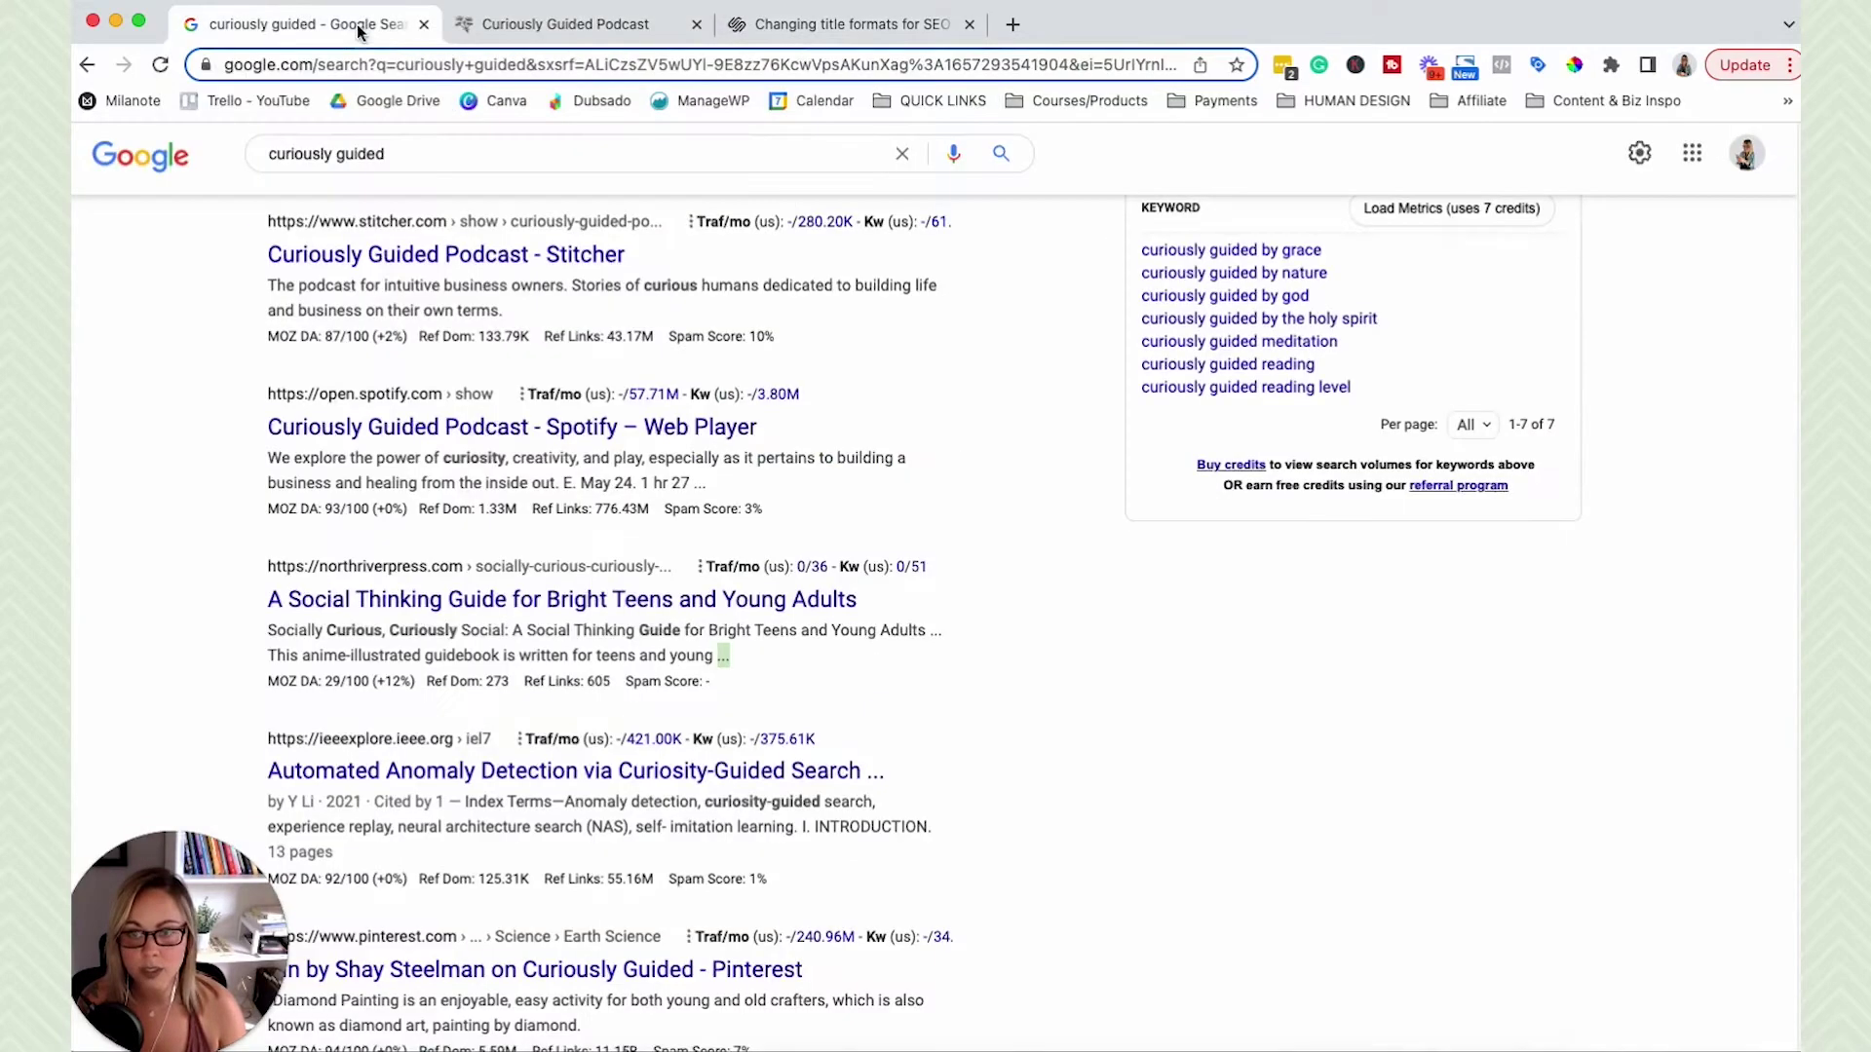
Save the Podcast blog's custom SEO title and close Blog Settings
left_click(576, 27)
left_click(478, 247)
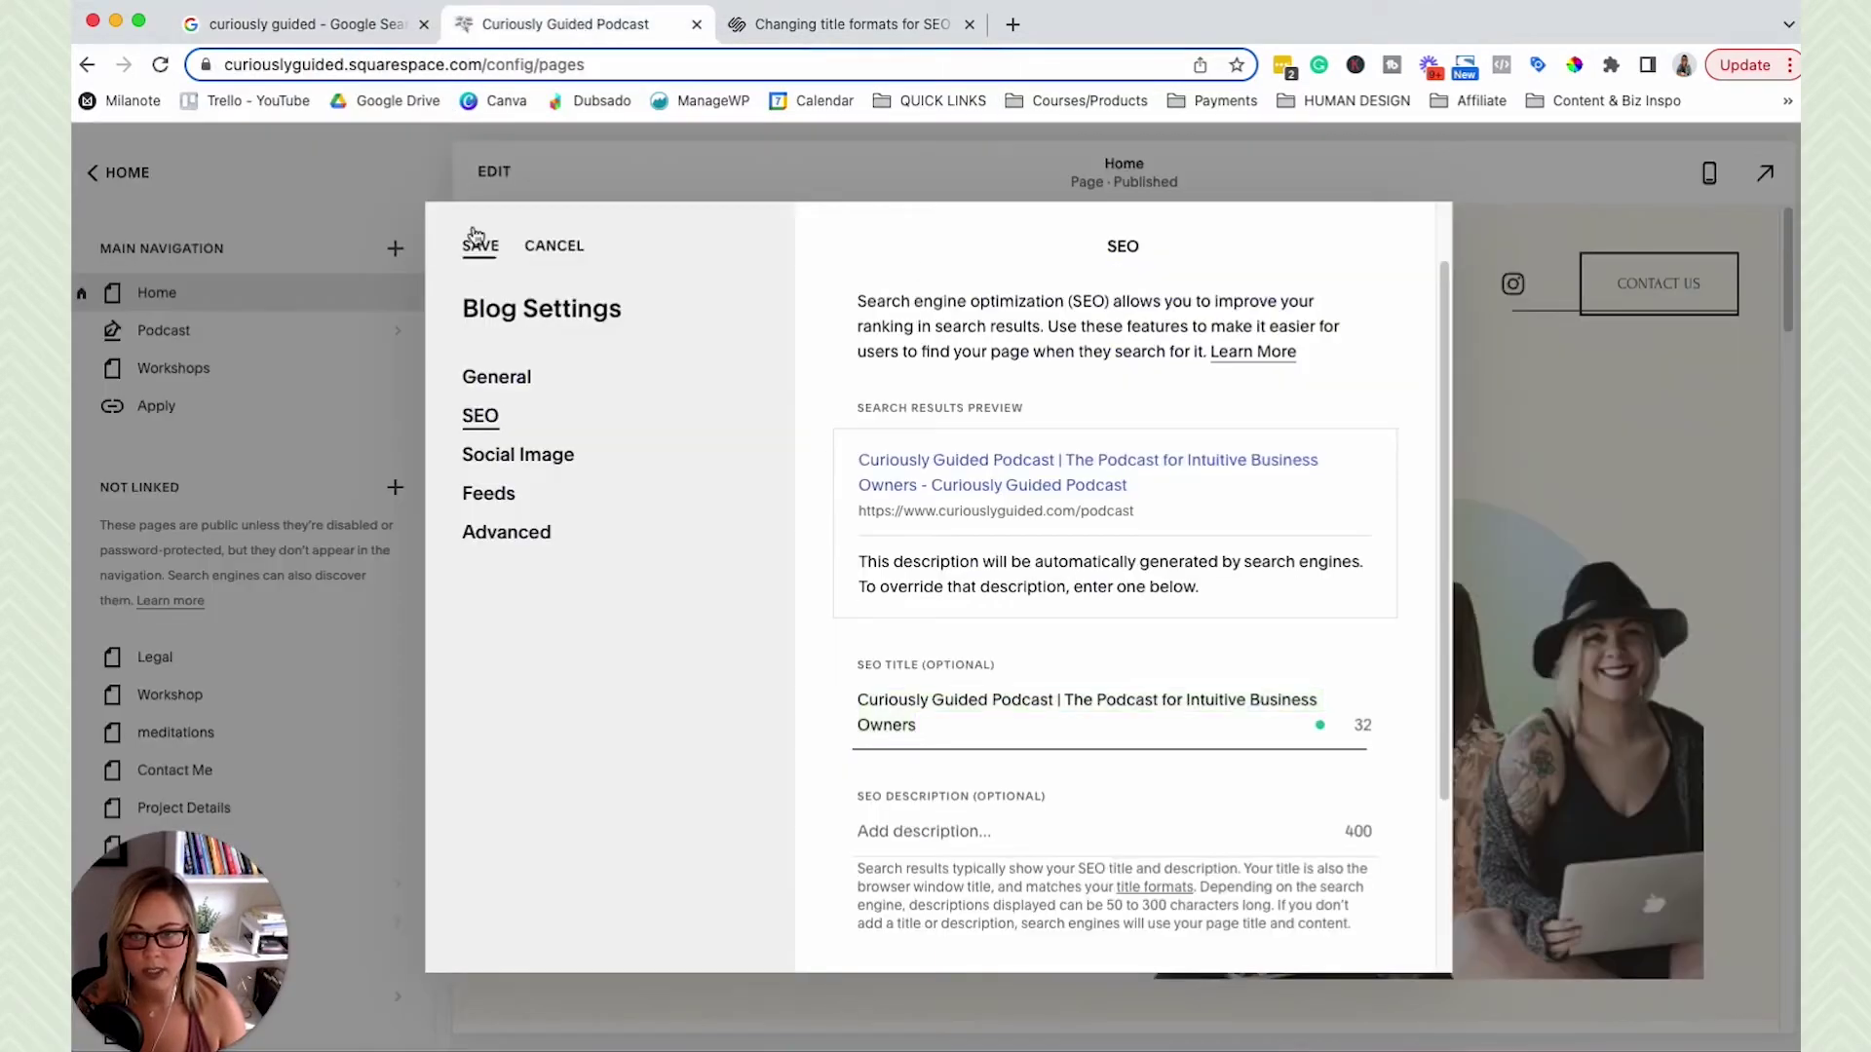
left_click(487, 248)
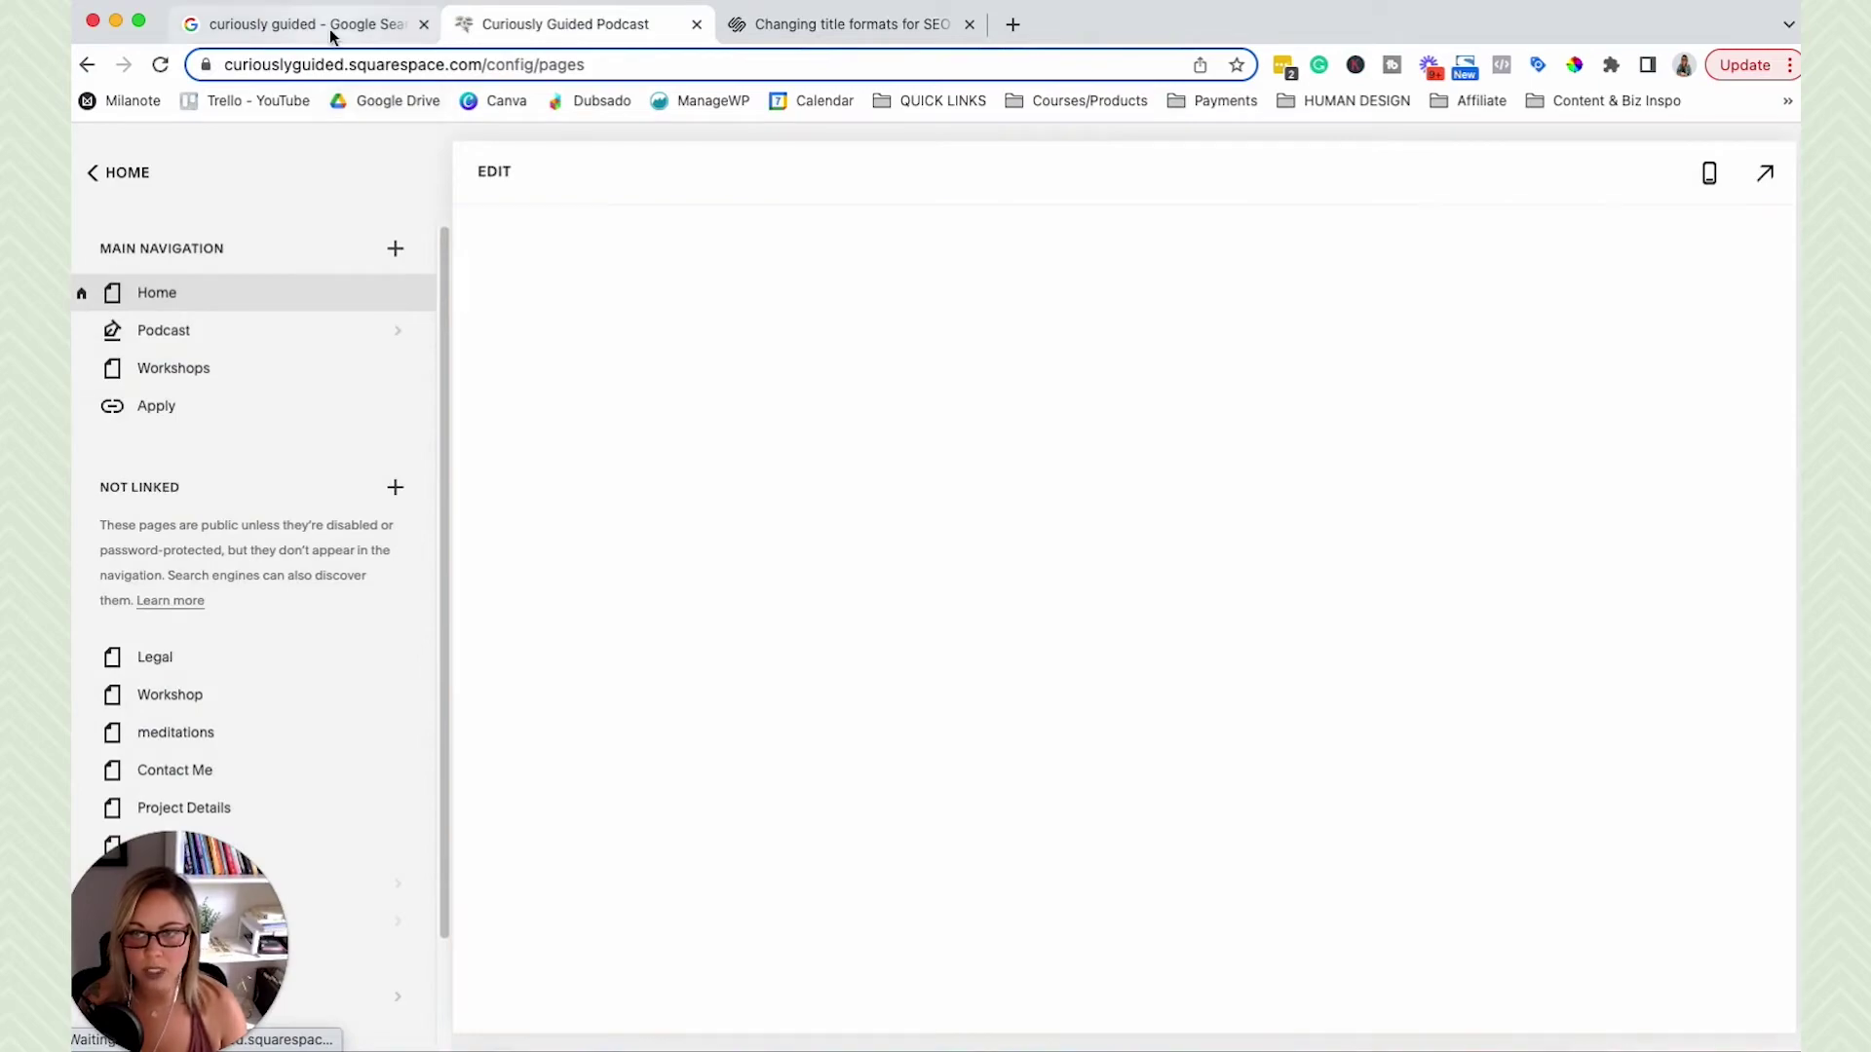
Open the live Podcast page from Google and compare its tab title with the SEO settings
left_click(329, 29)
scroll(429, 536, "up", 9)
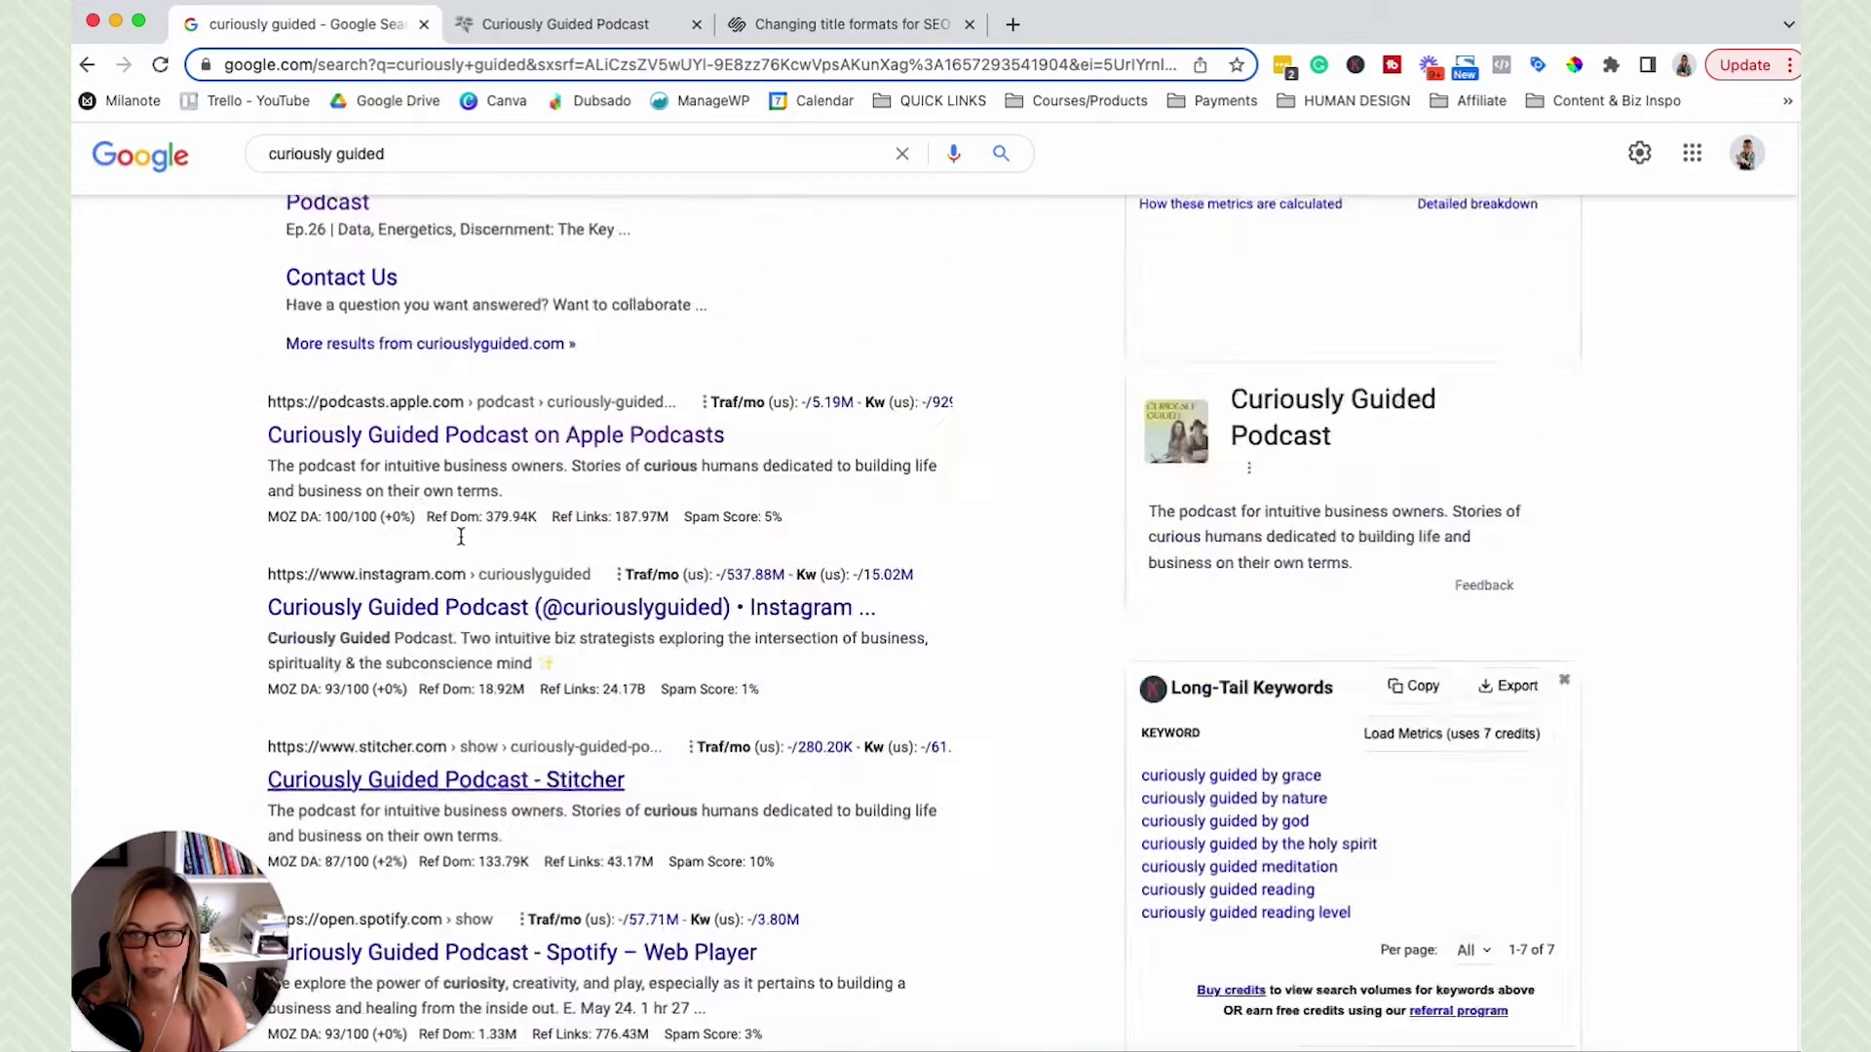
left_click(322, 506)
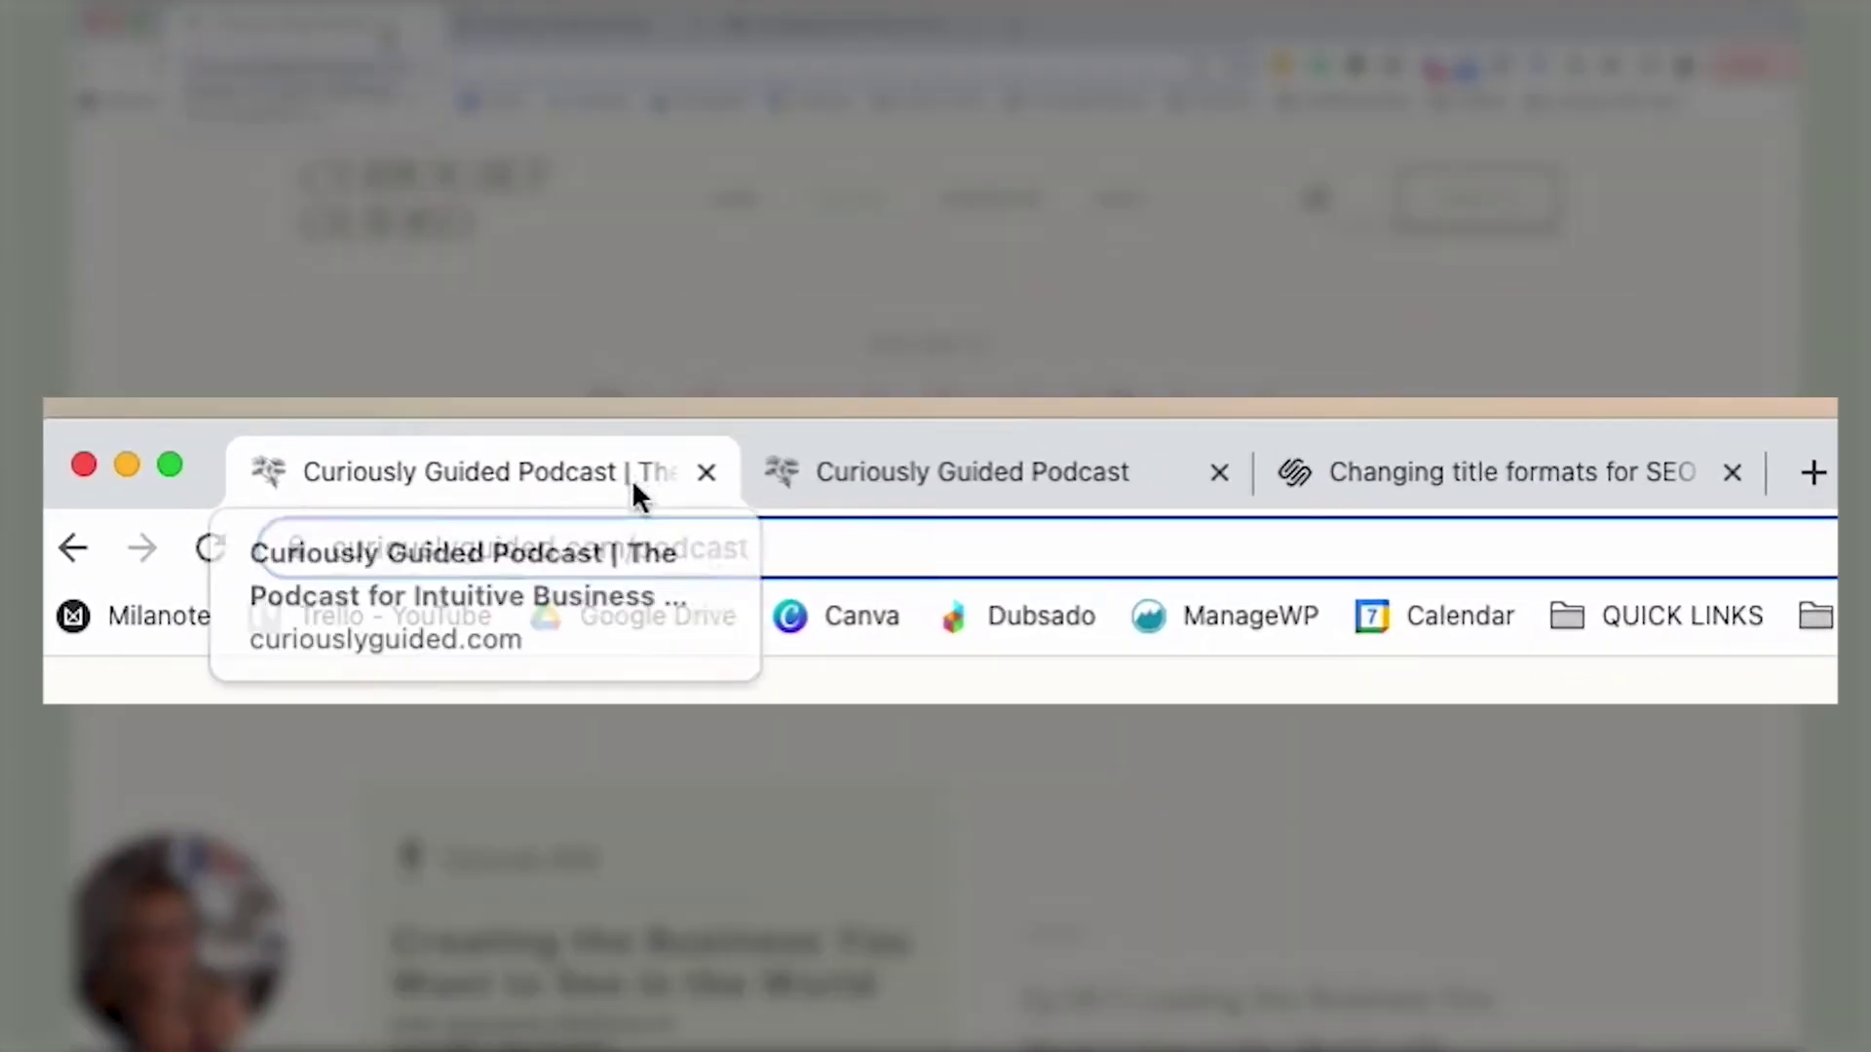
left_click(918, 473)
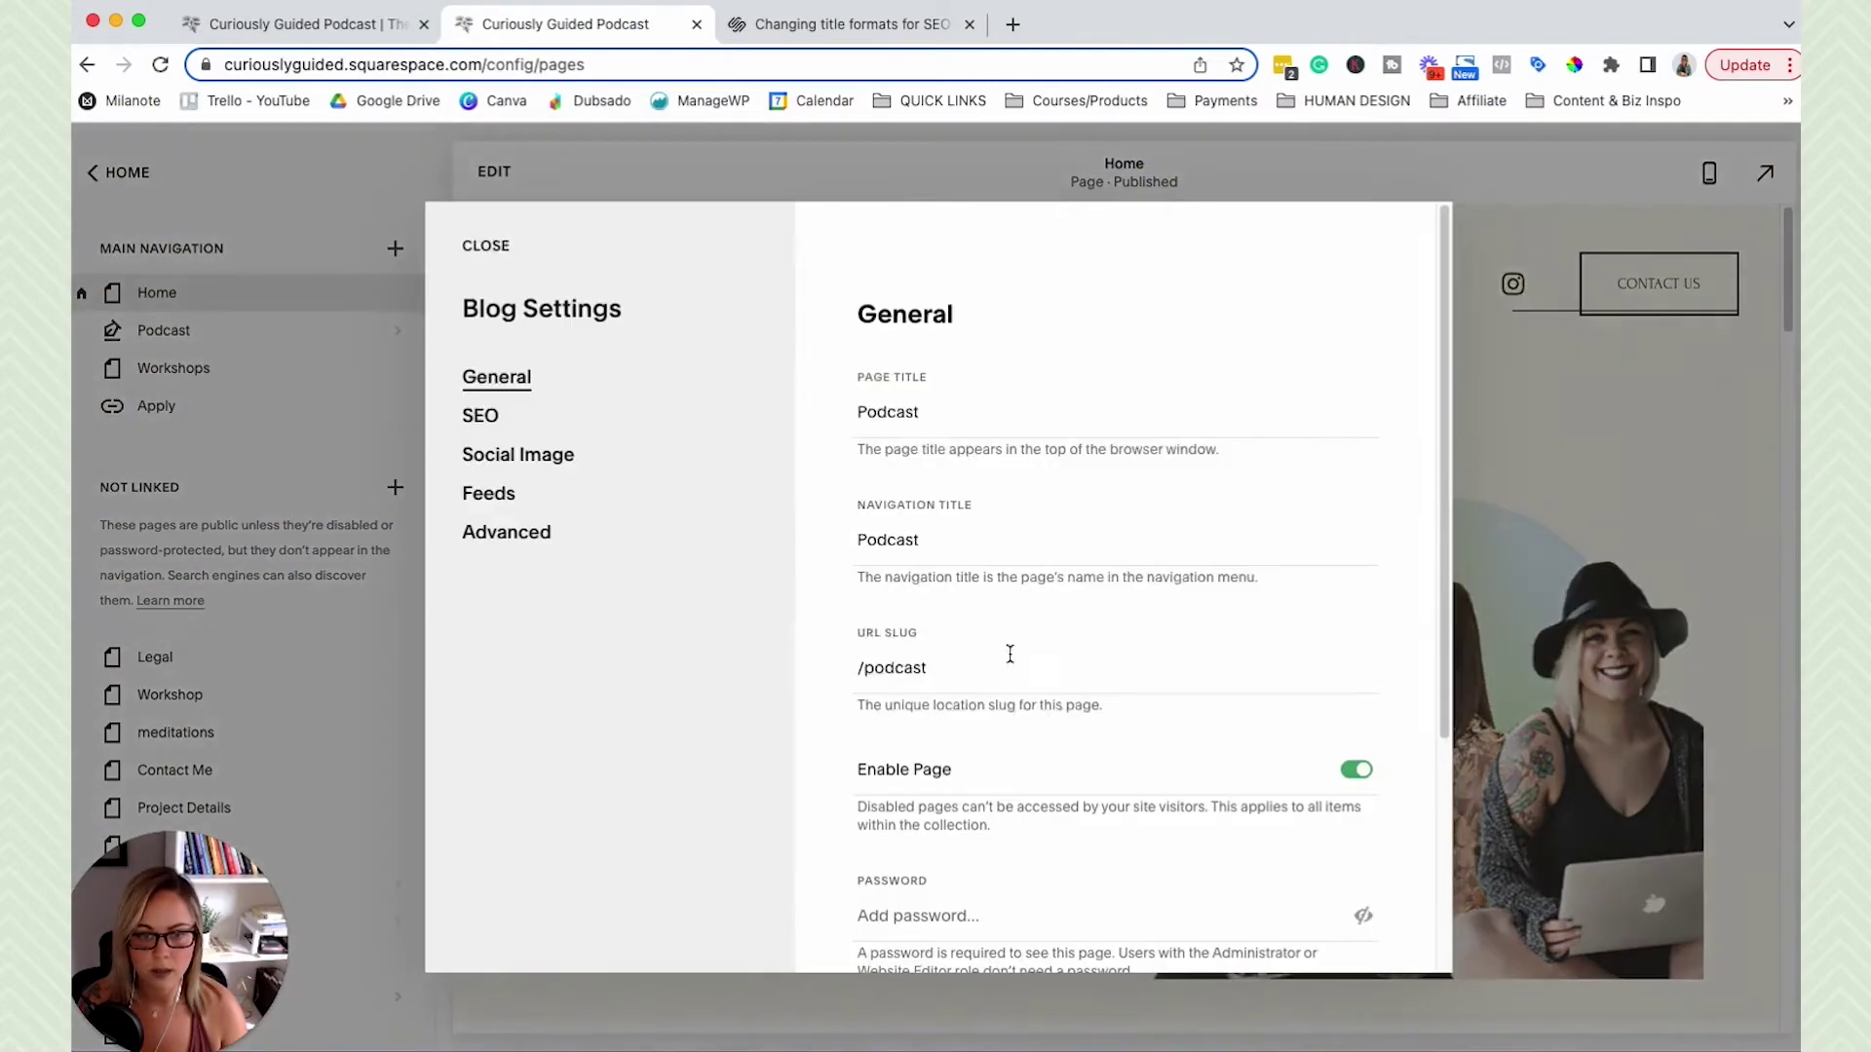
left_click(481, 415)
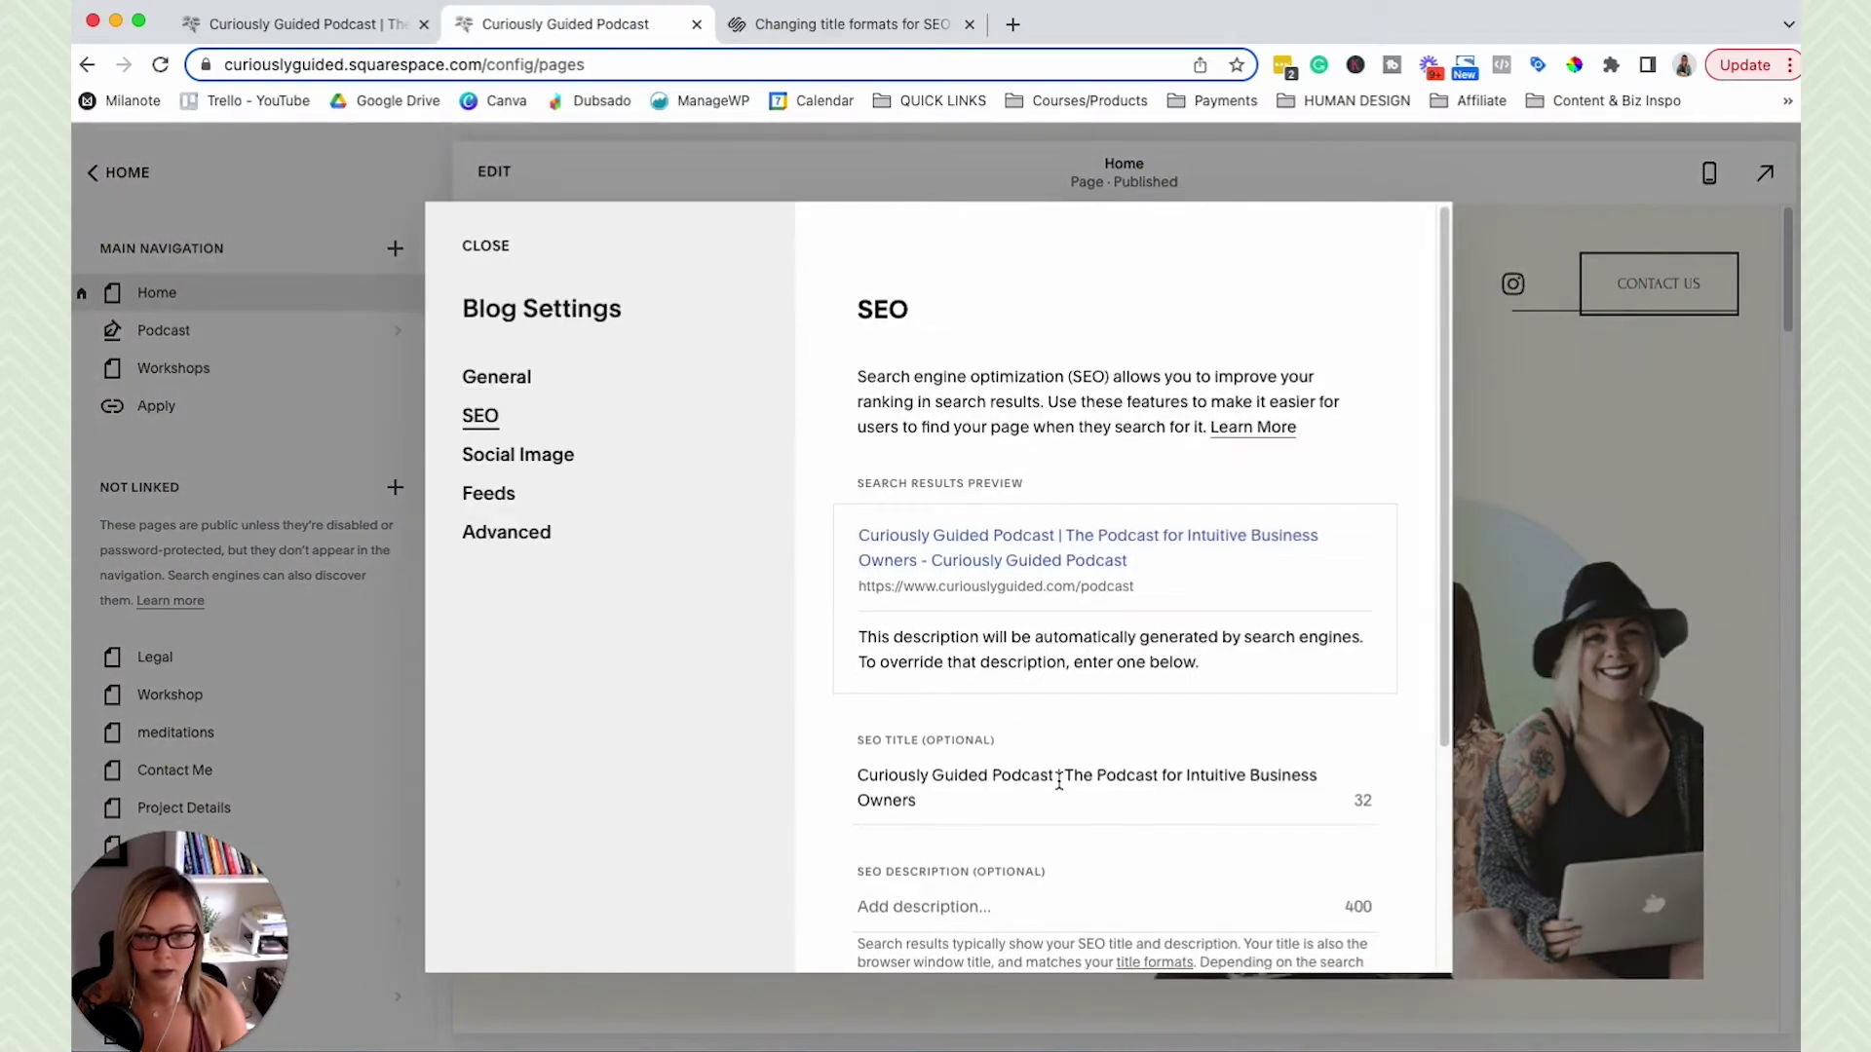
left_click(322, 22)
left_click(558, 38)
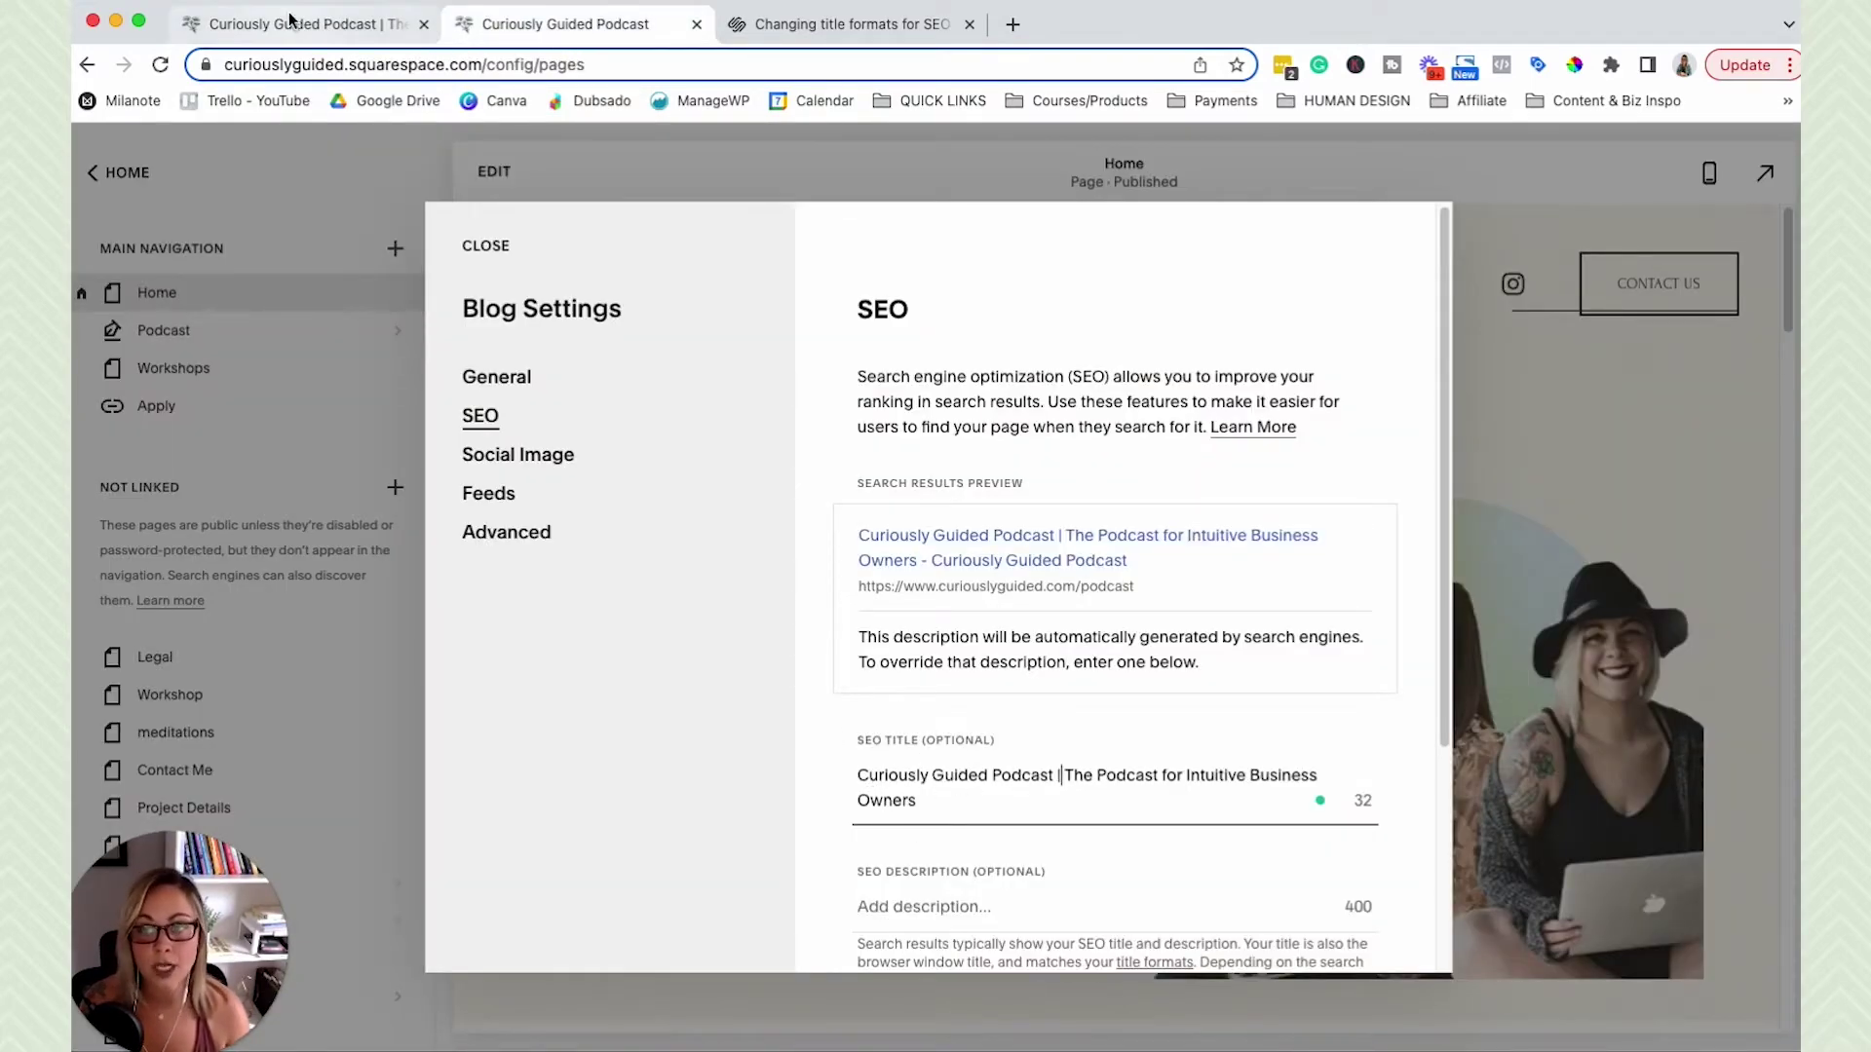
left_click(336, 28)
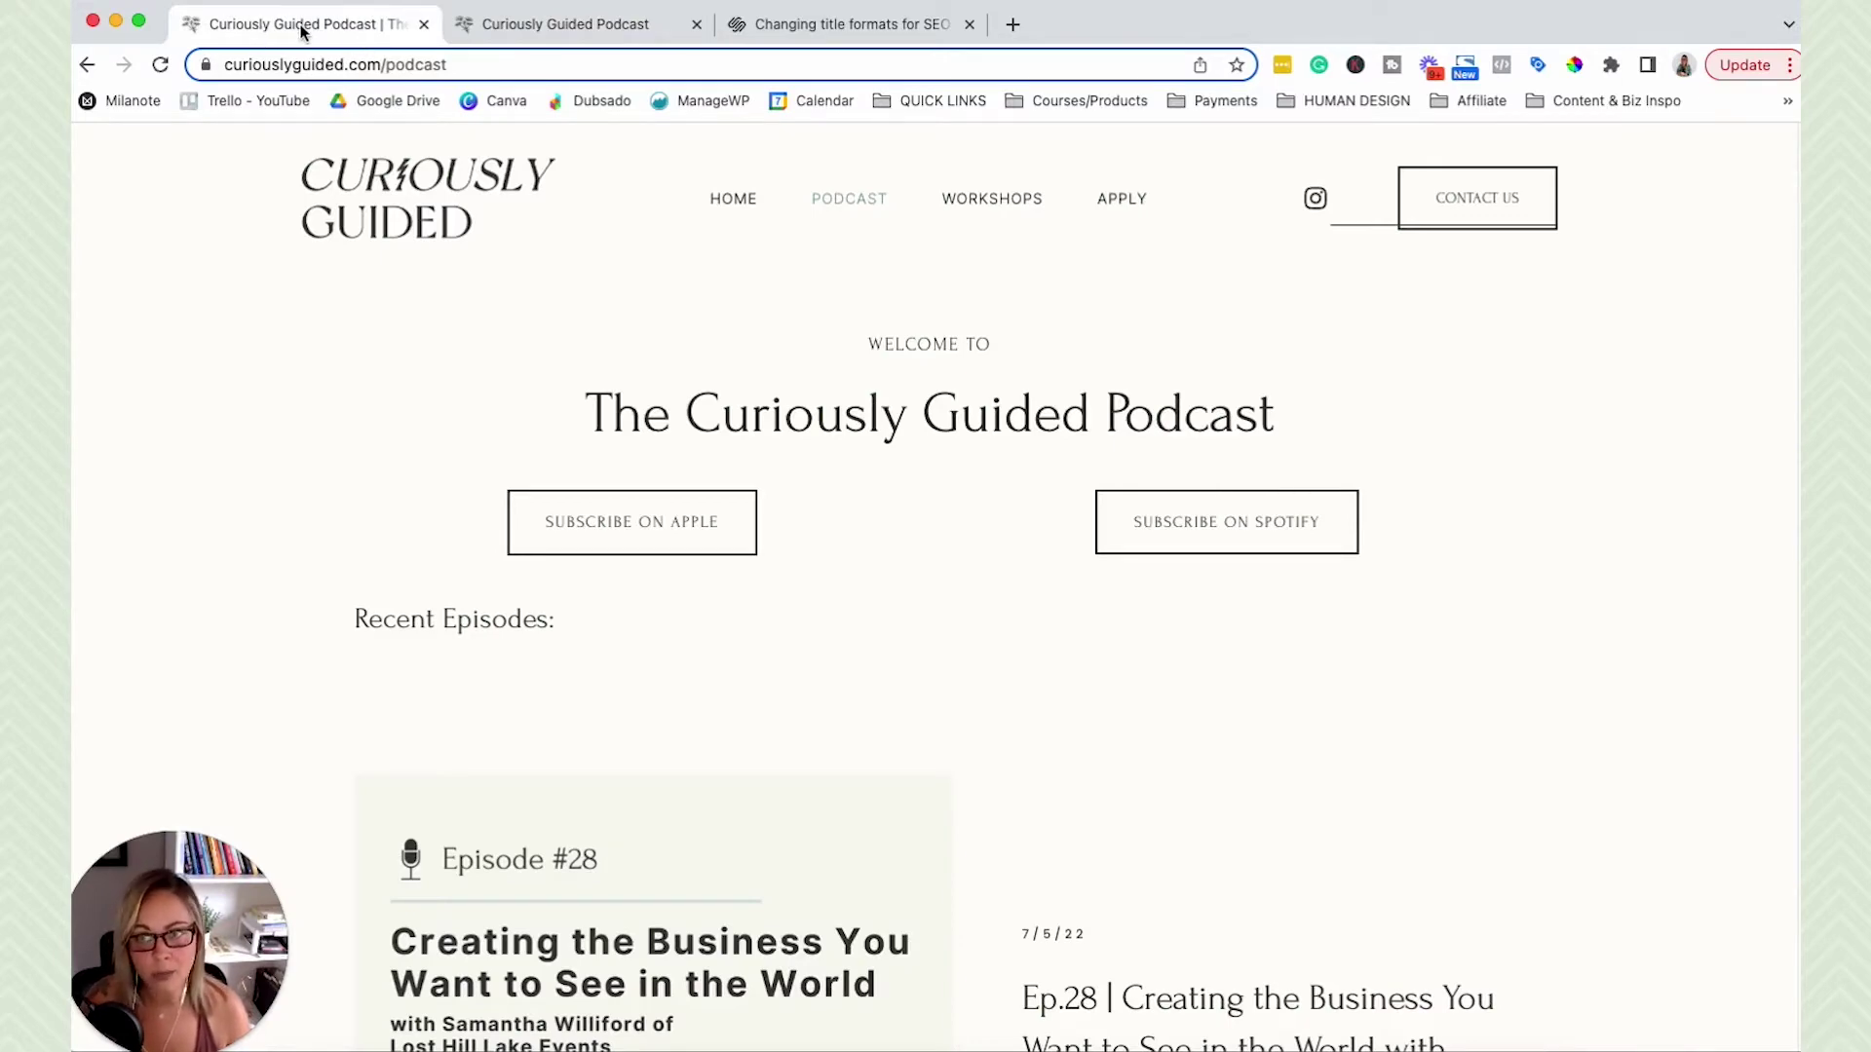
left_click(88, 65)
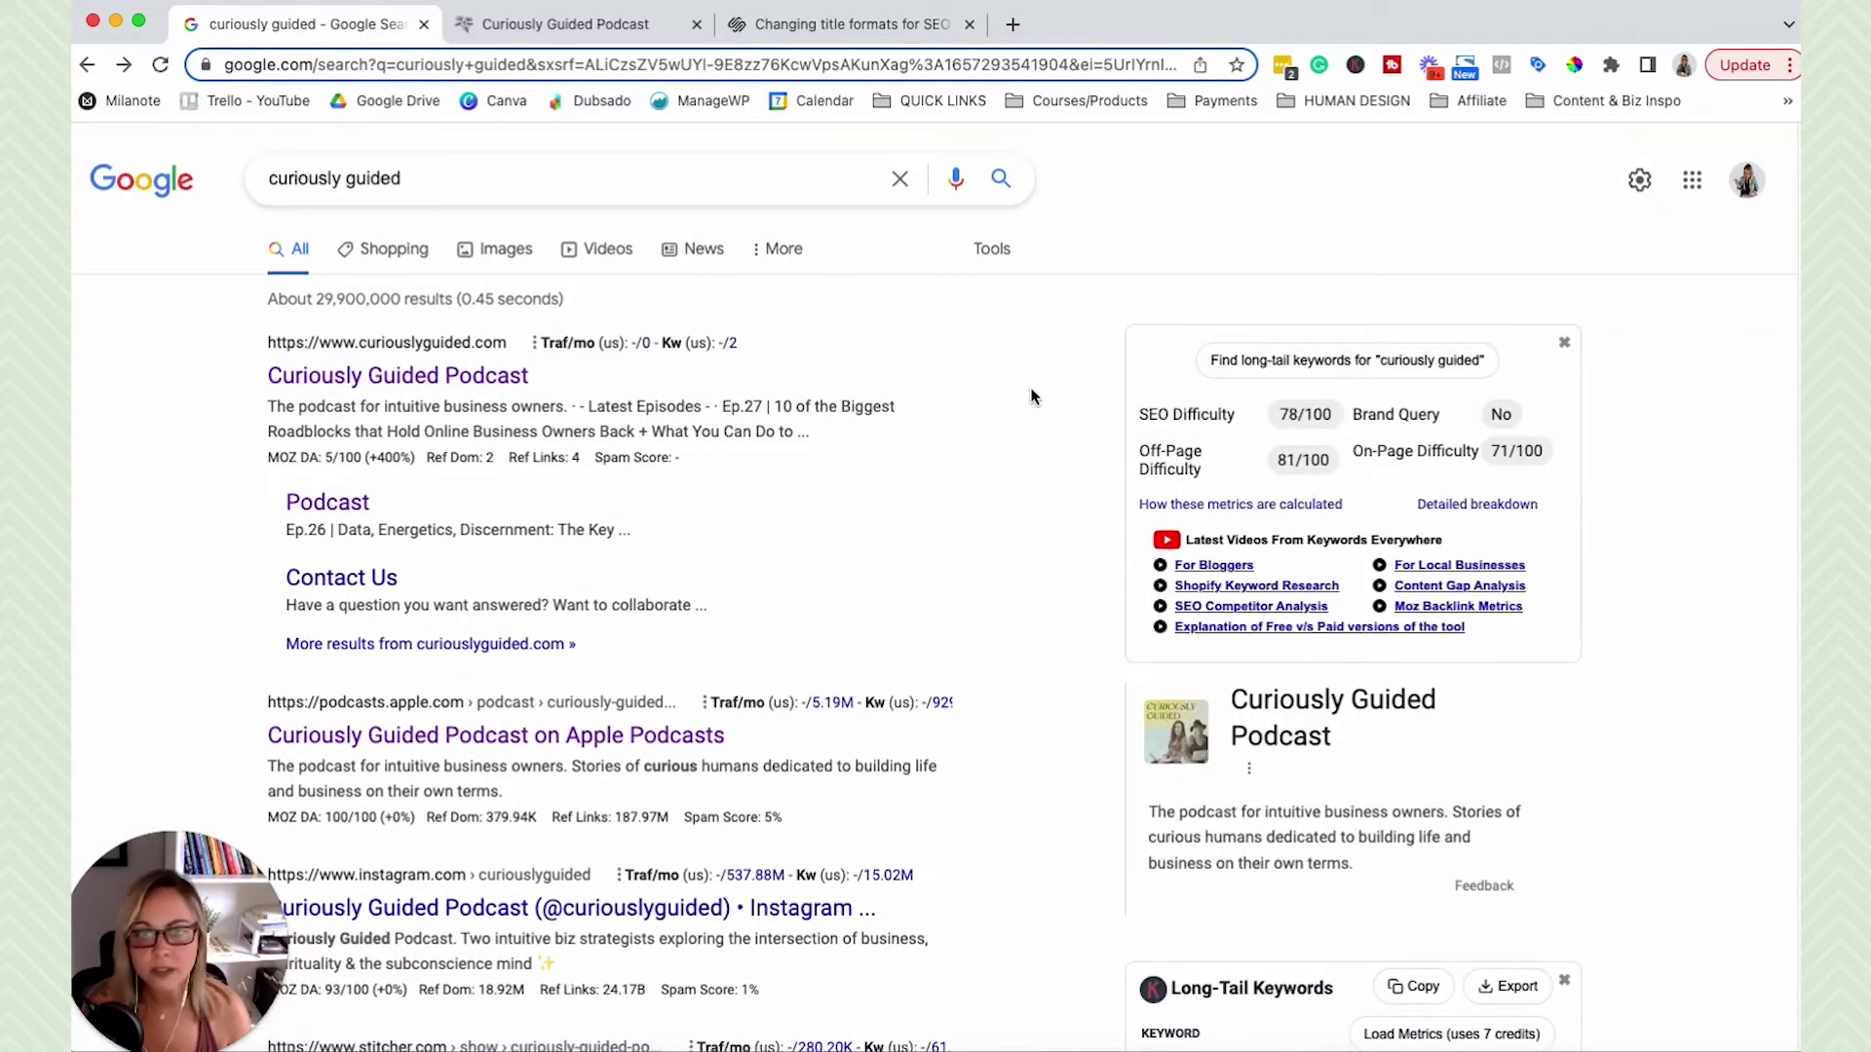
left_click(582, 29)
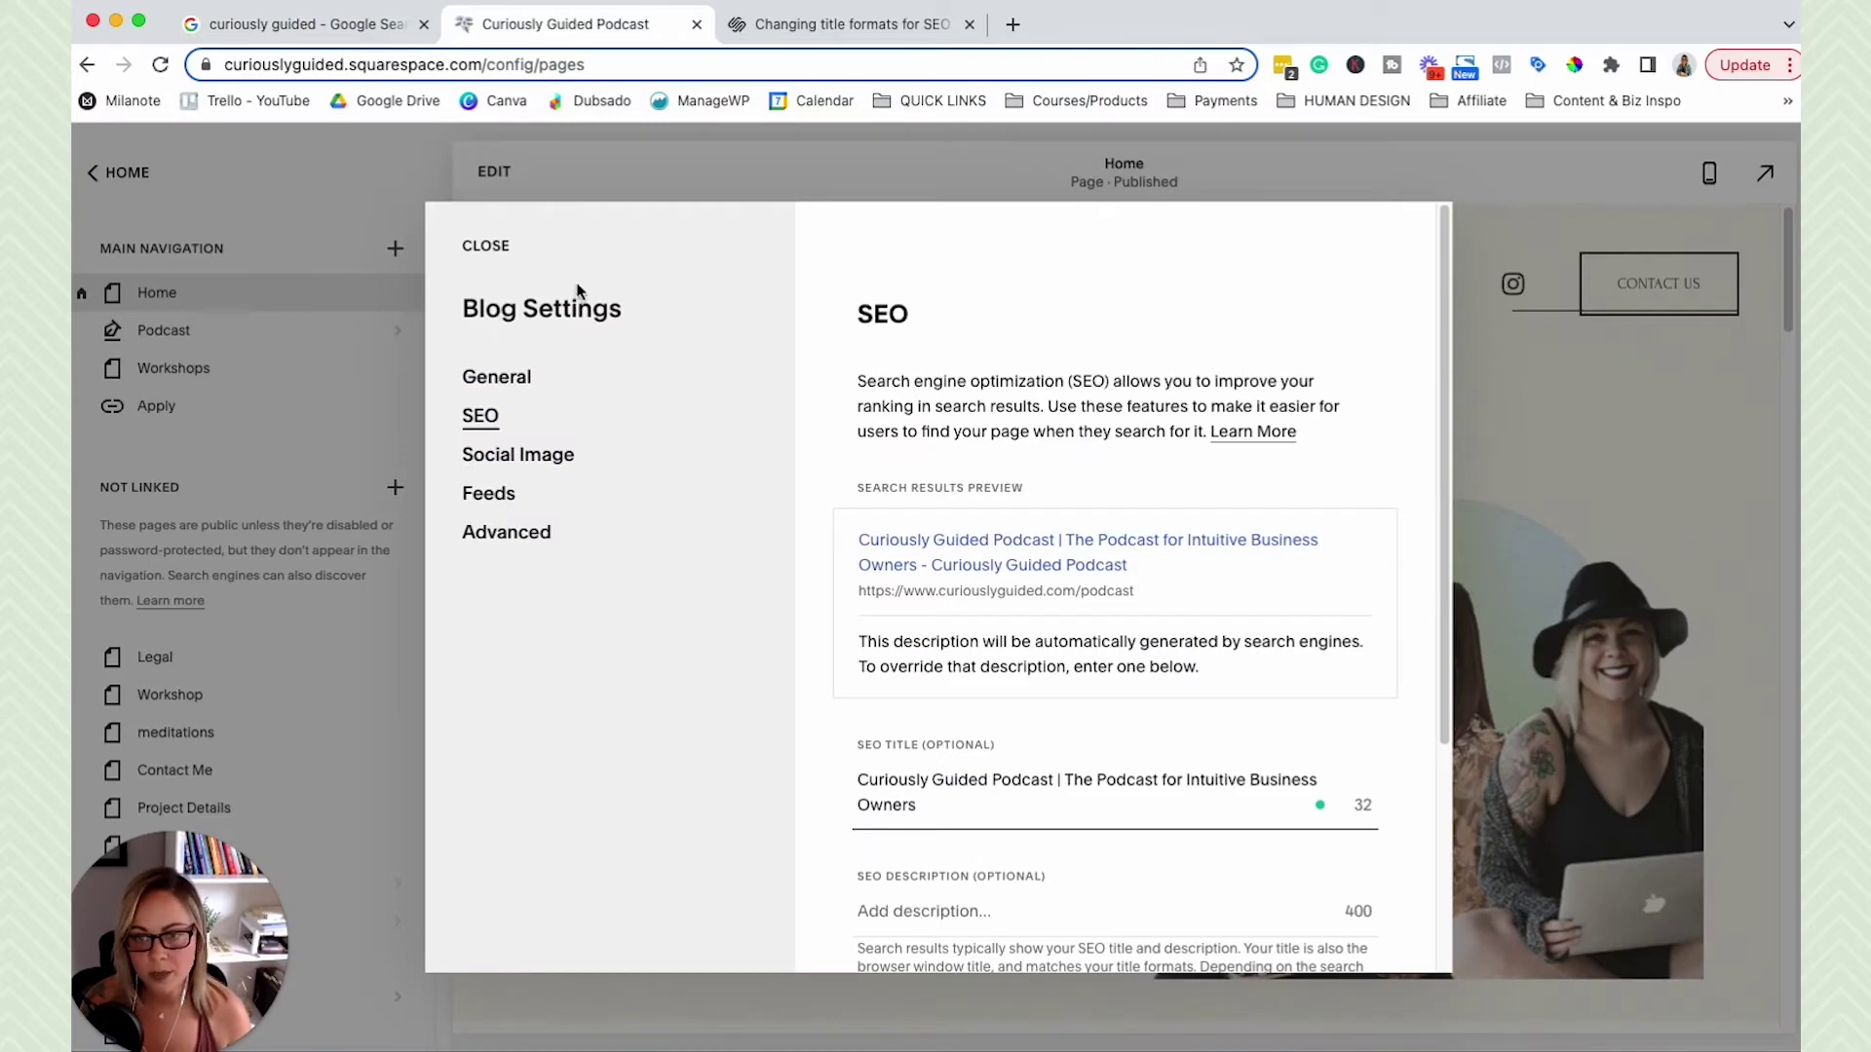
Close Blog Settings and show the Home page's SEO settings and search preview
left_click(487, 245)
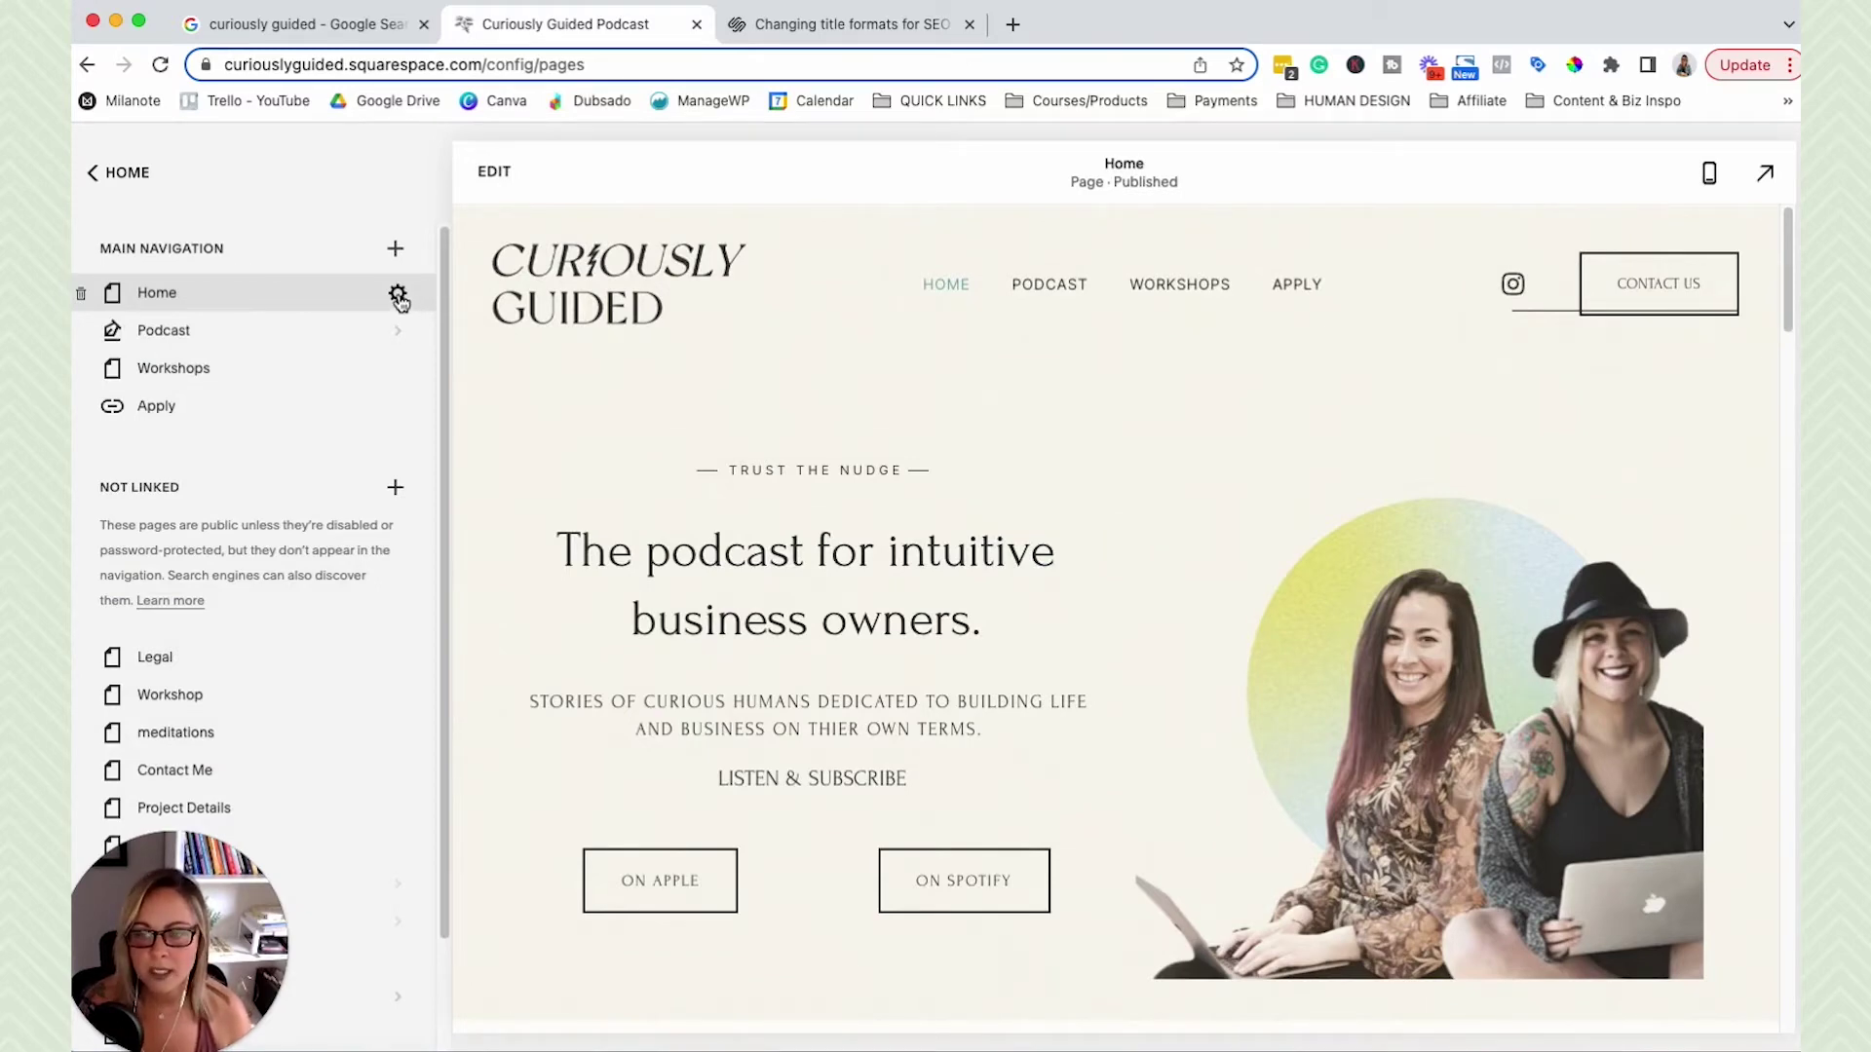
left_click(397, 294)
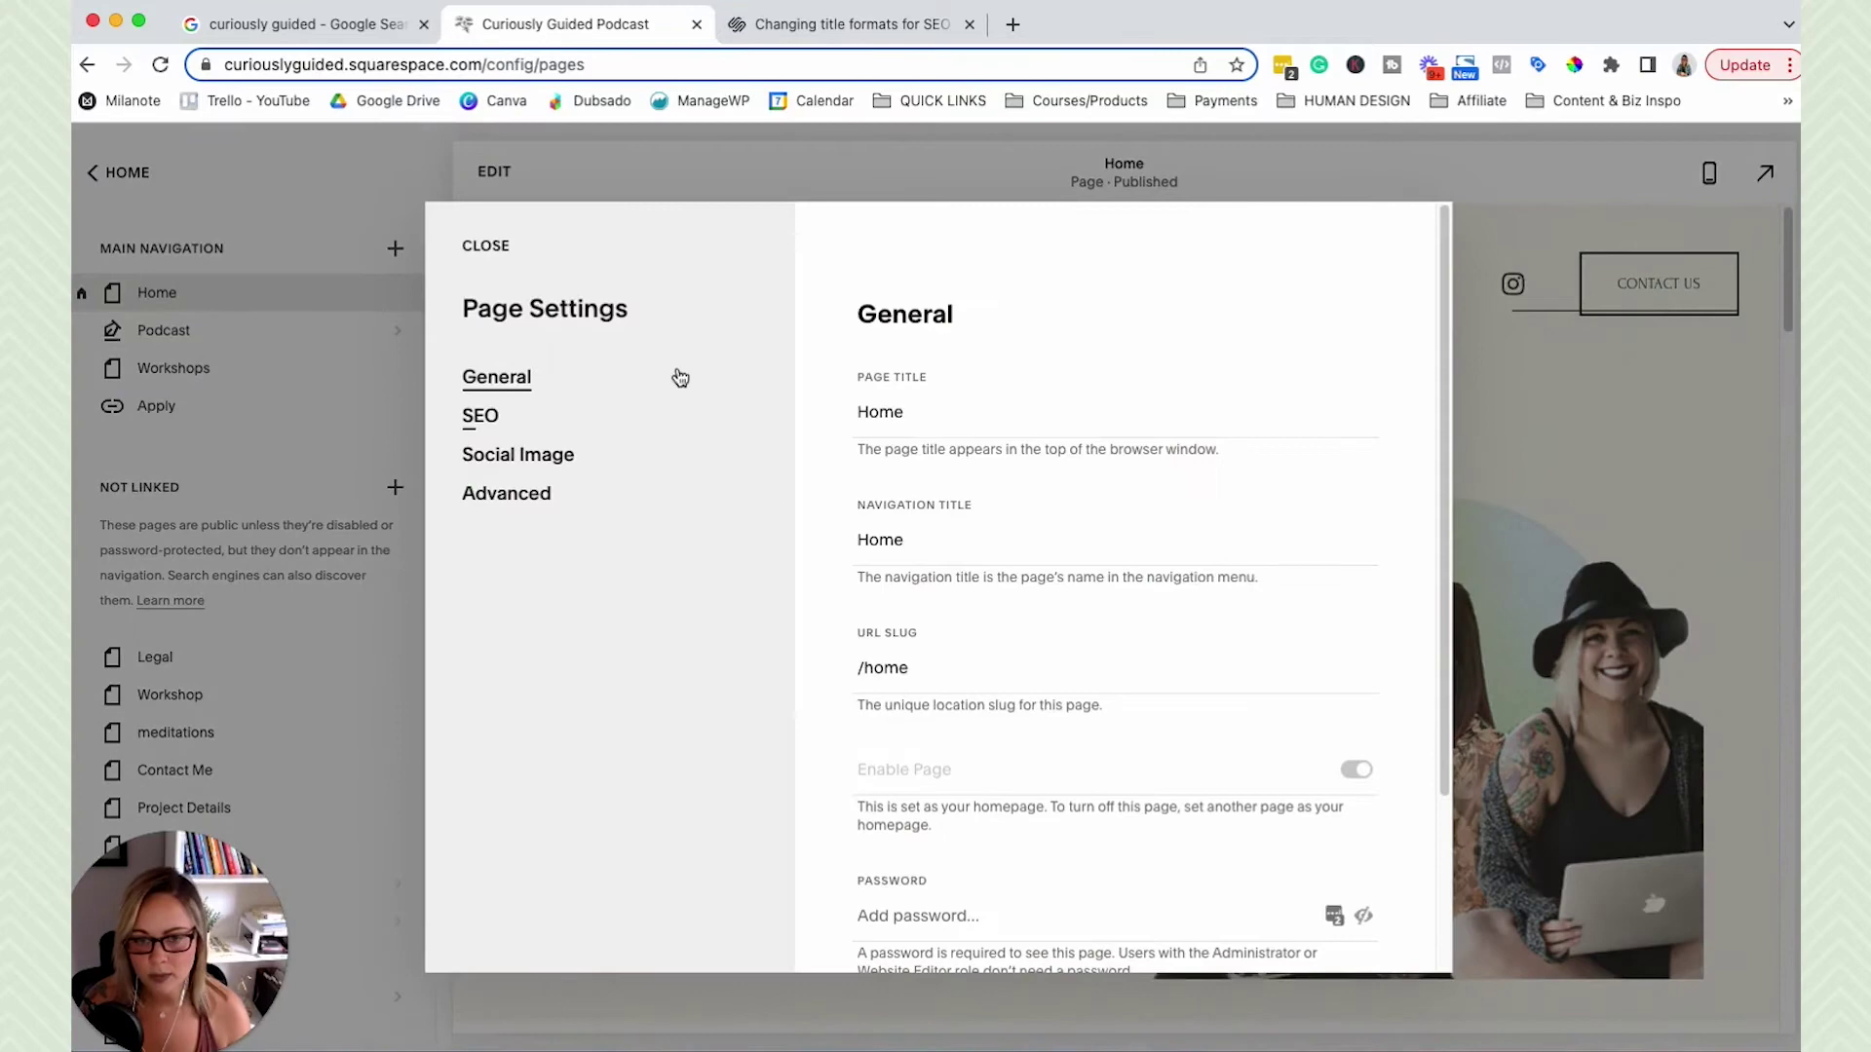
left_click(492, 421)
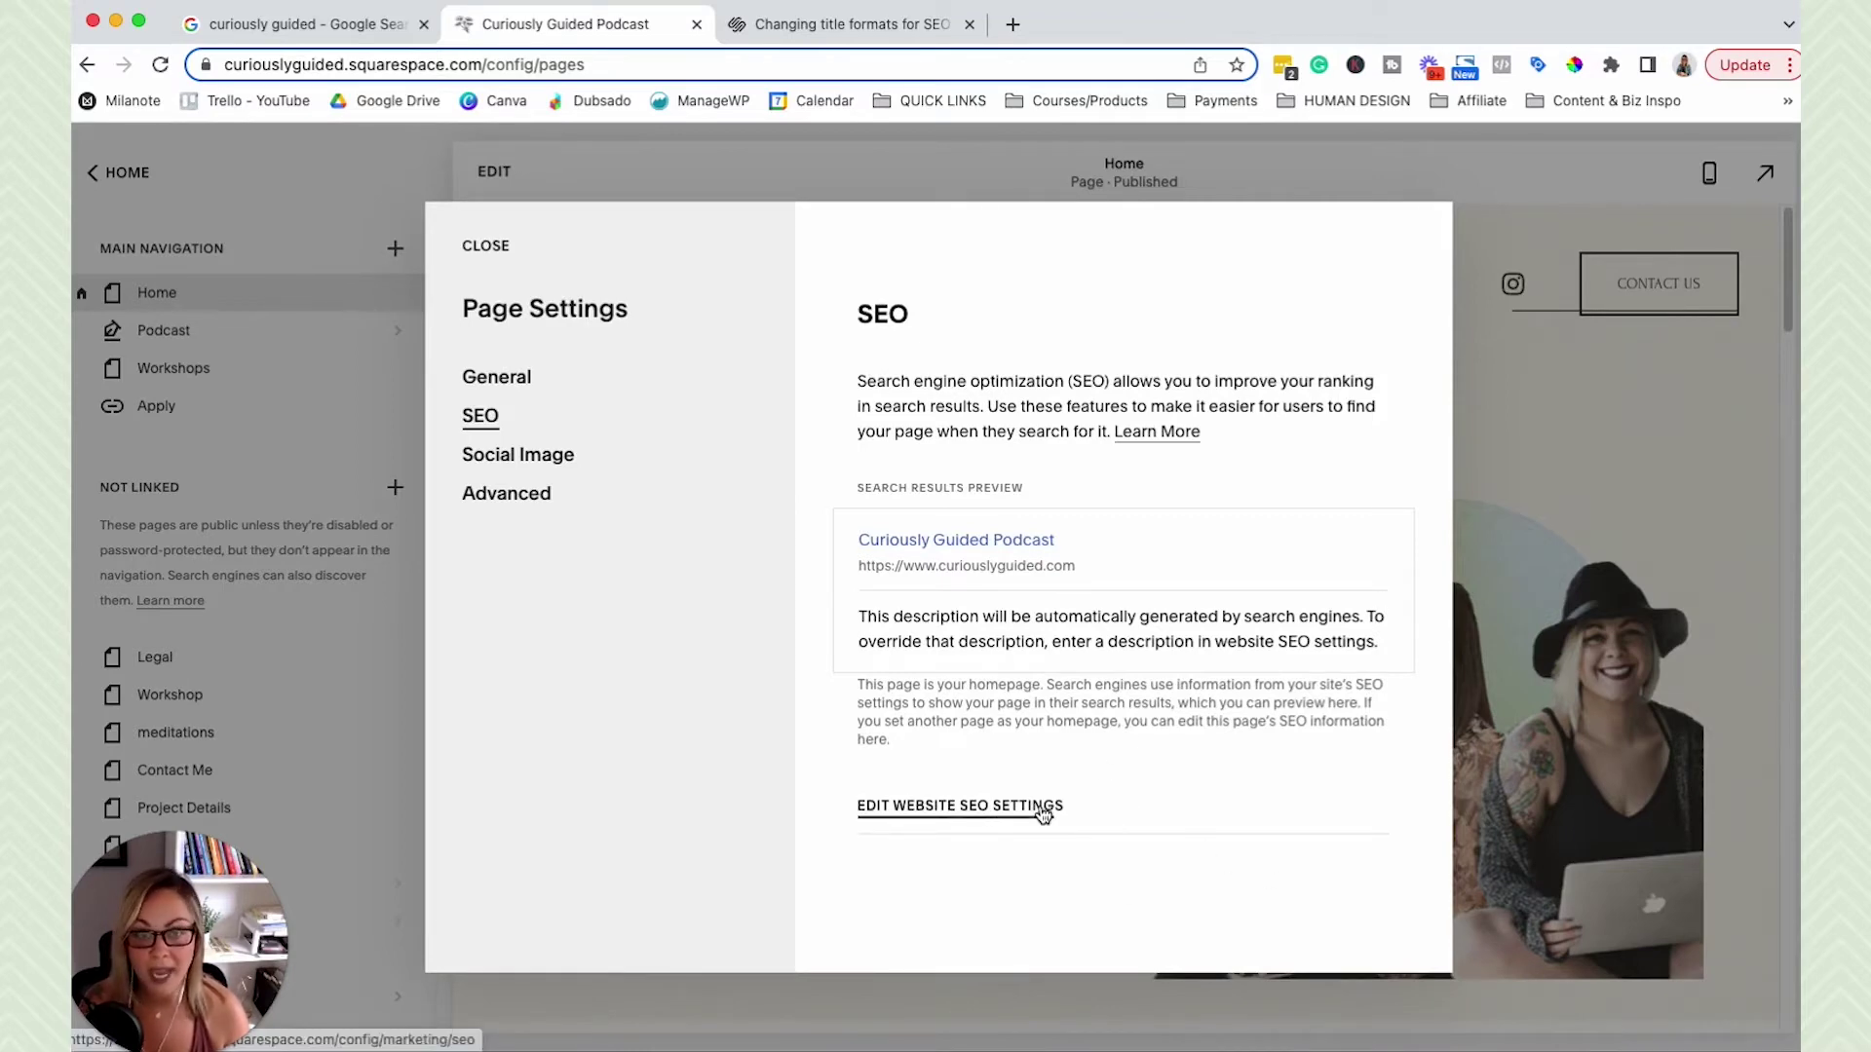
Open the site-wide SEO panel through Marketing > SEO, showing the %s Home title format
left_click(900, 809)
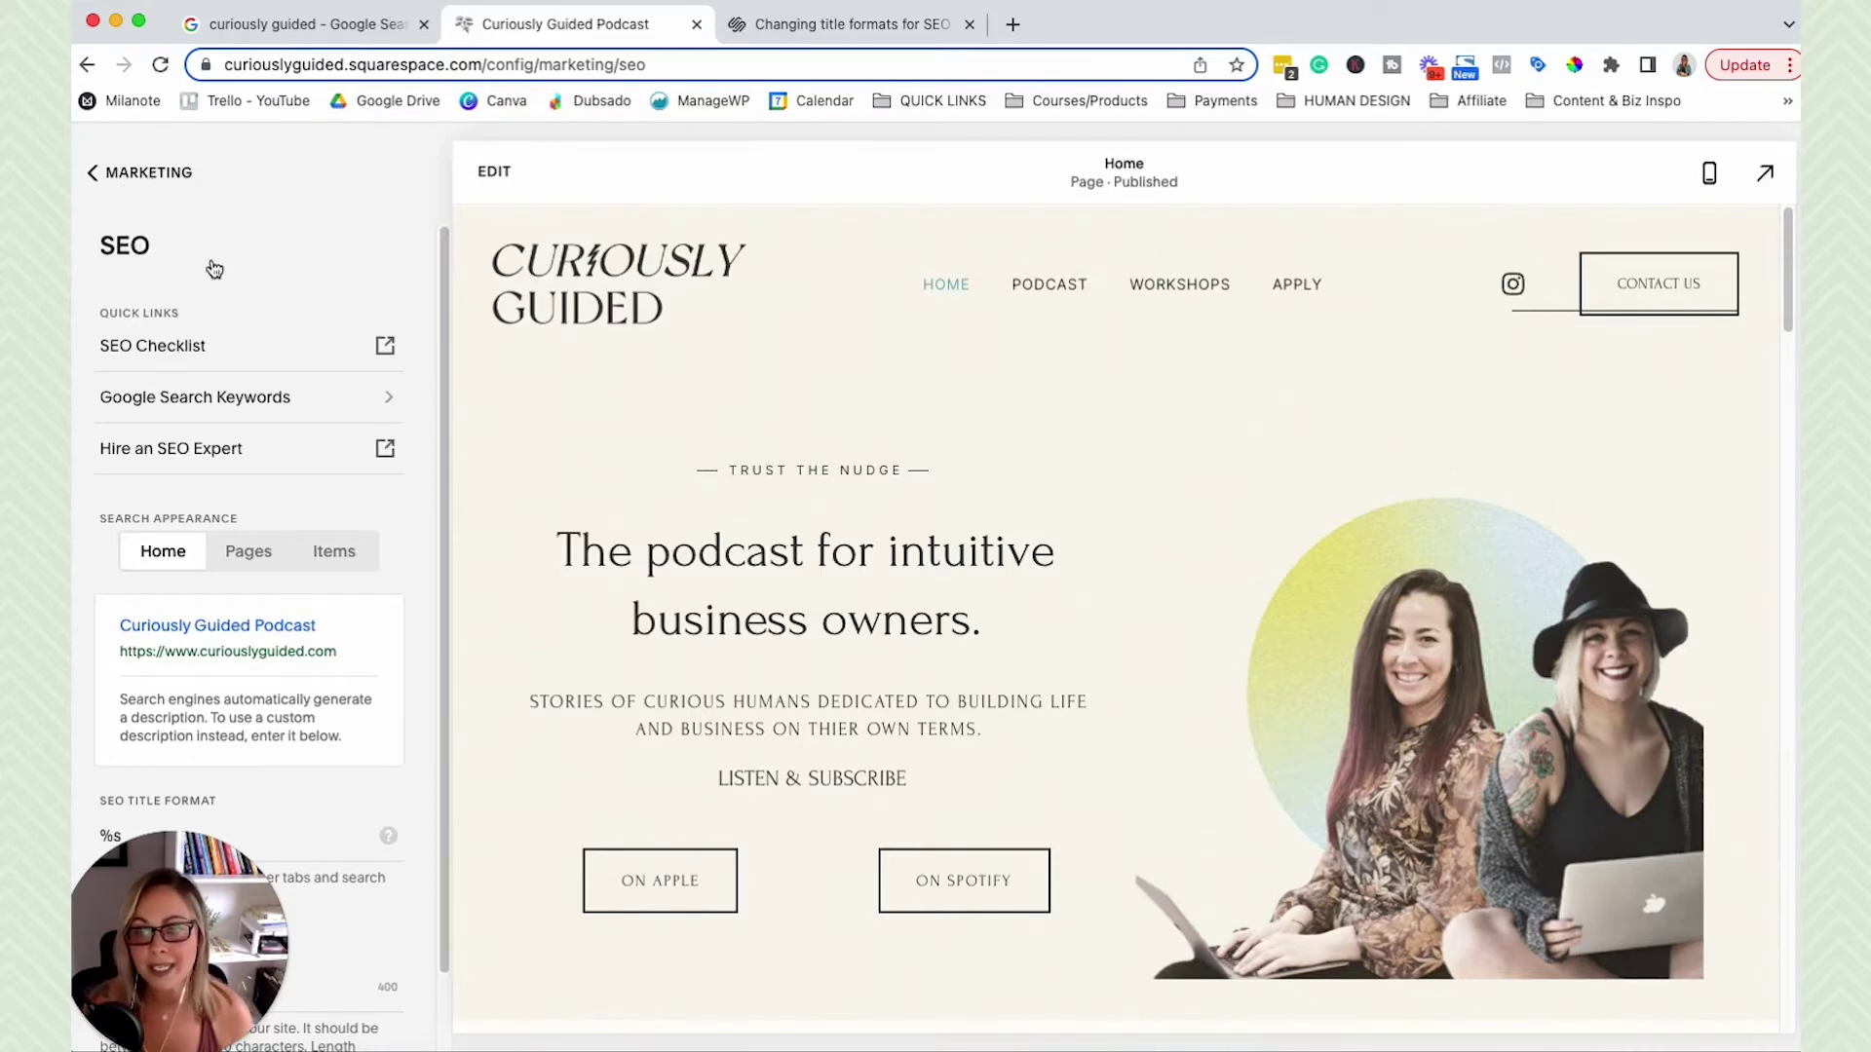
left_click(117, 173)
left_click(116, 176)
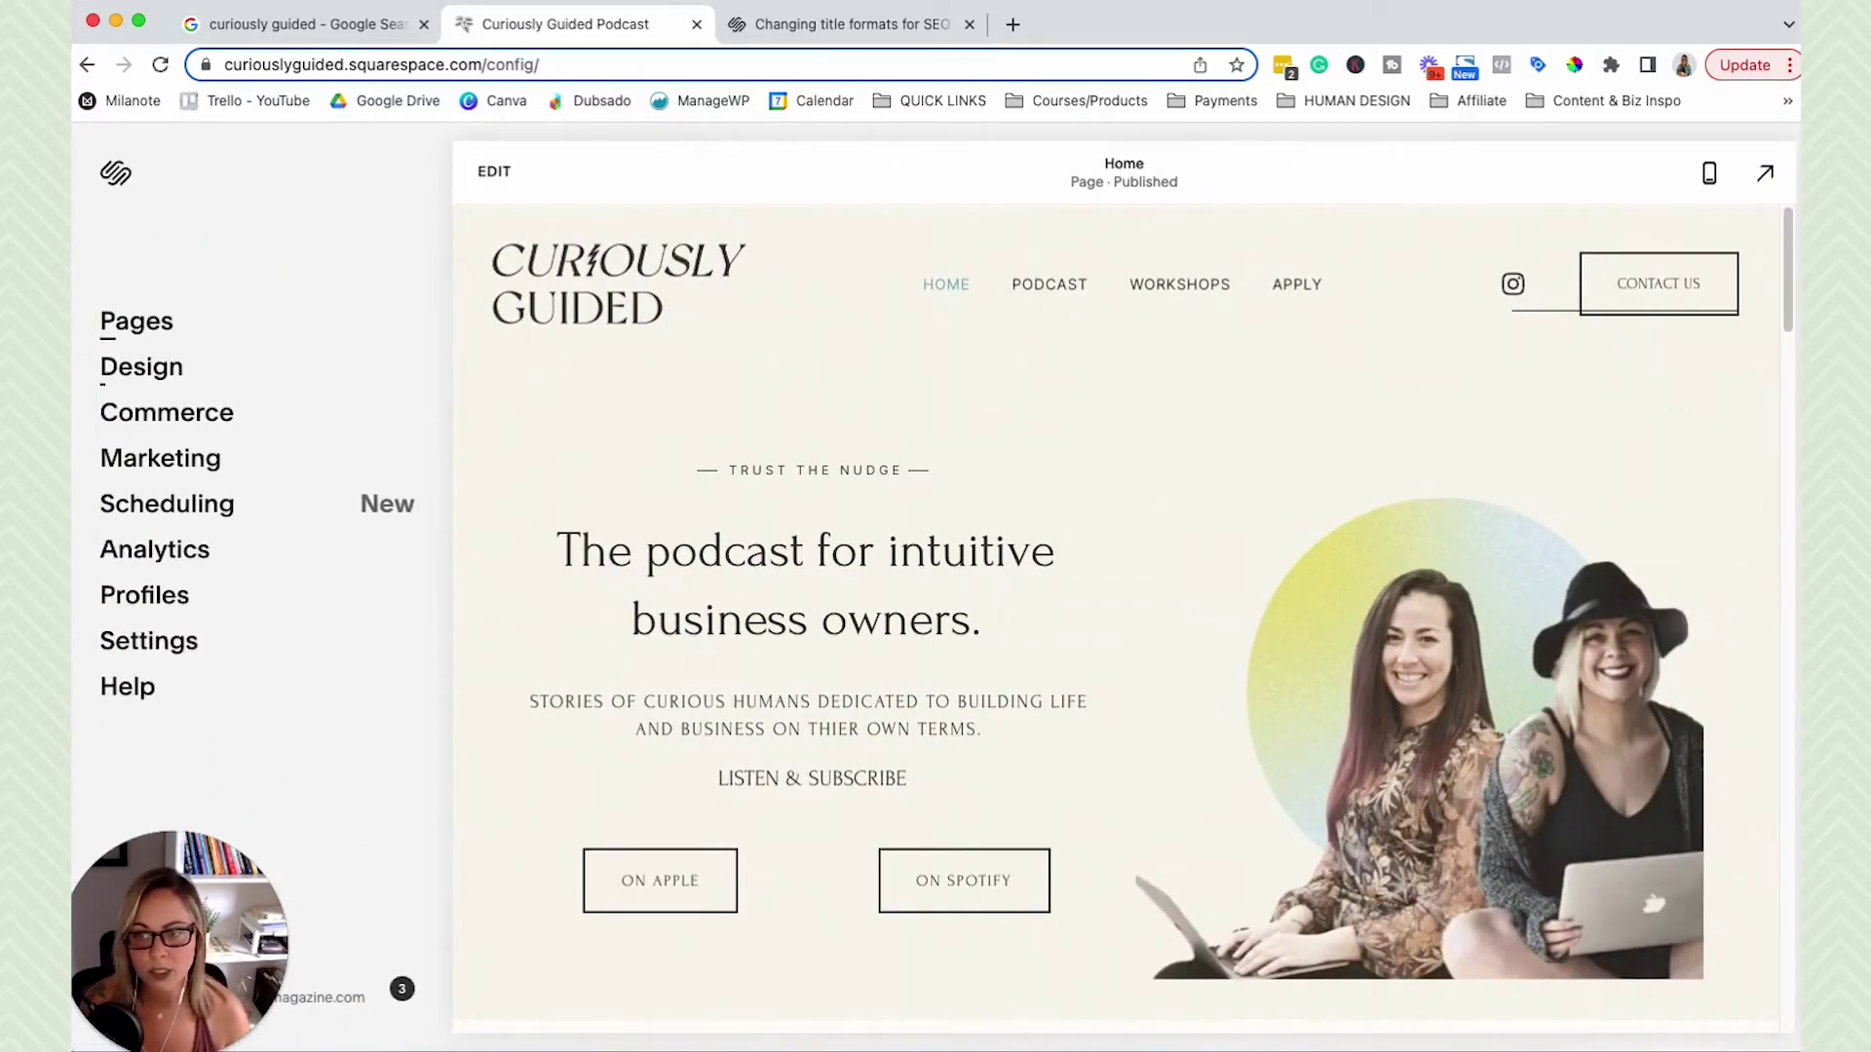
left_click(184, 470)
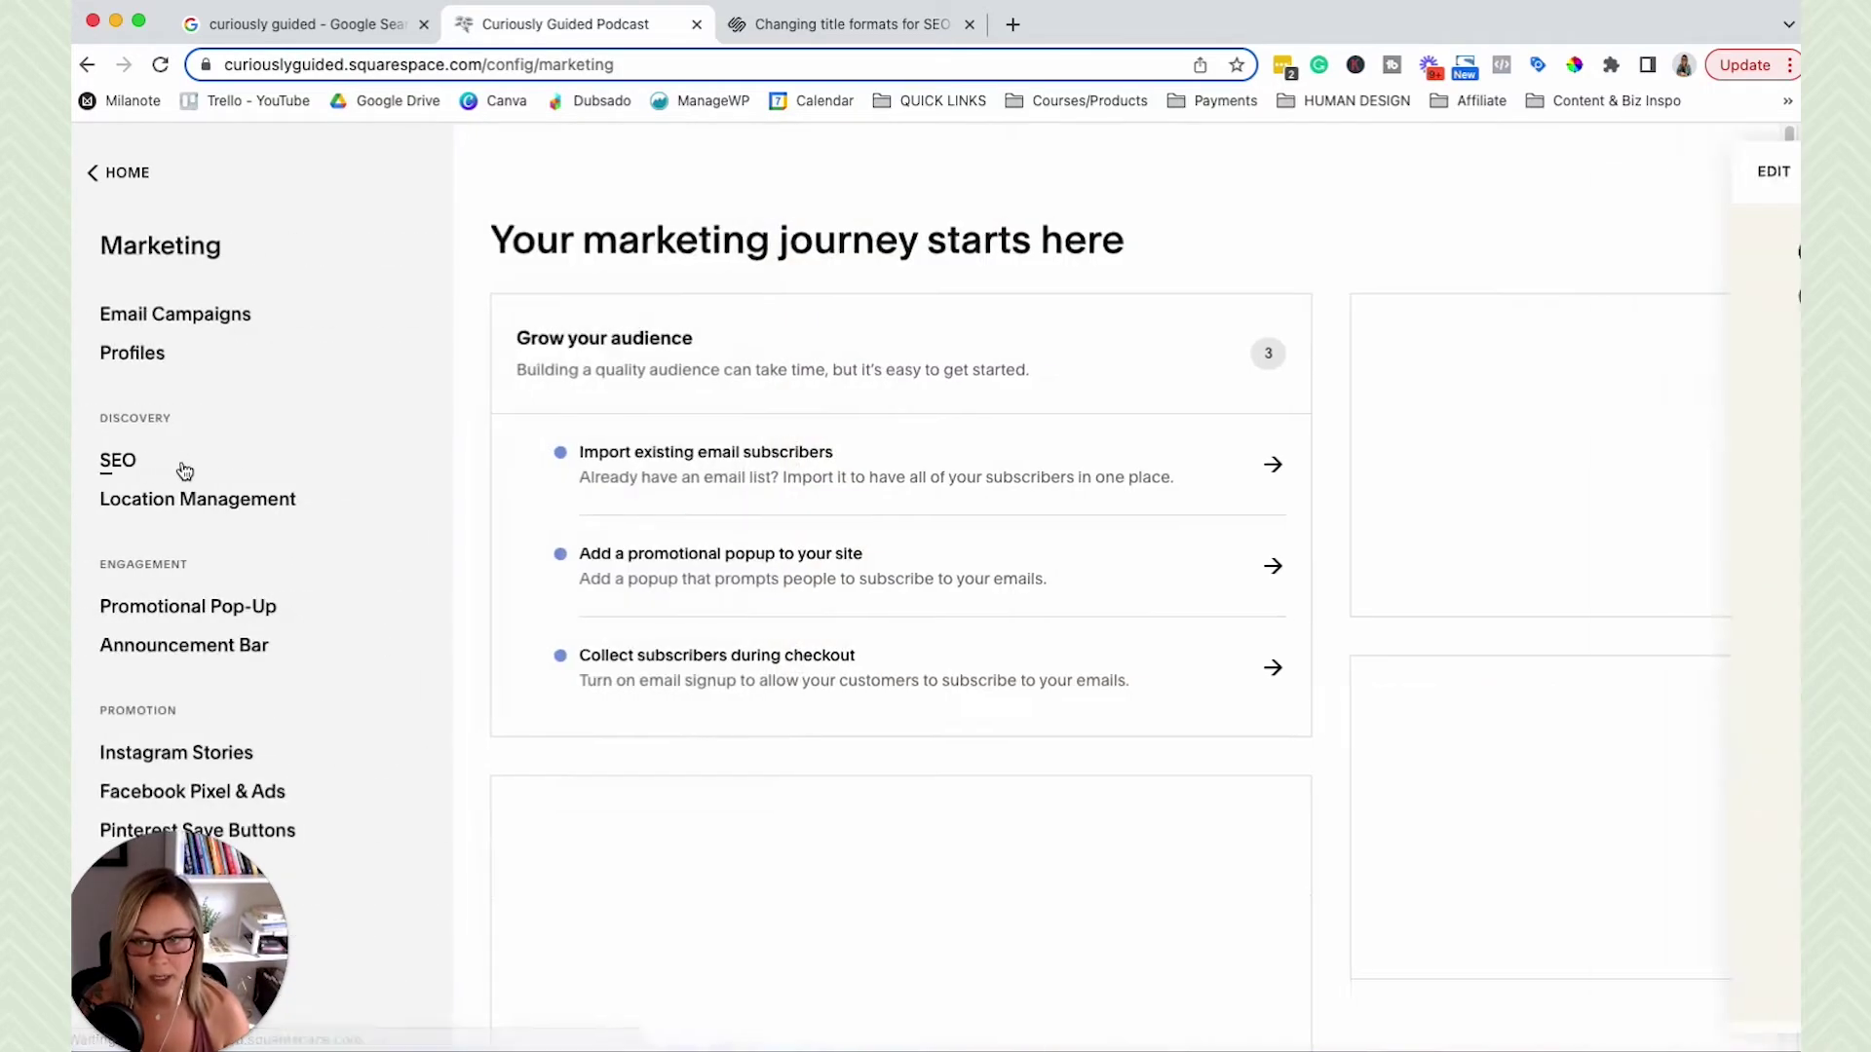
left_click(112, 463)
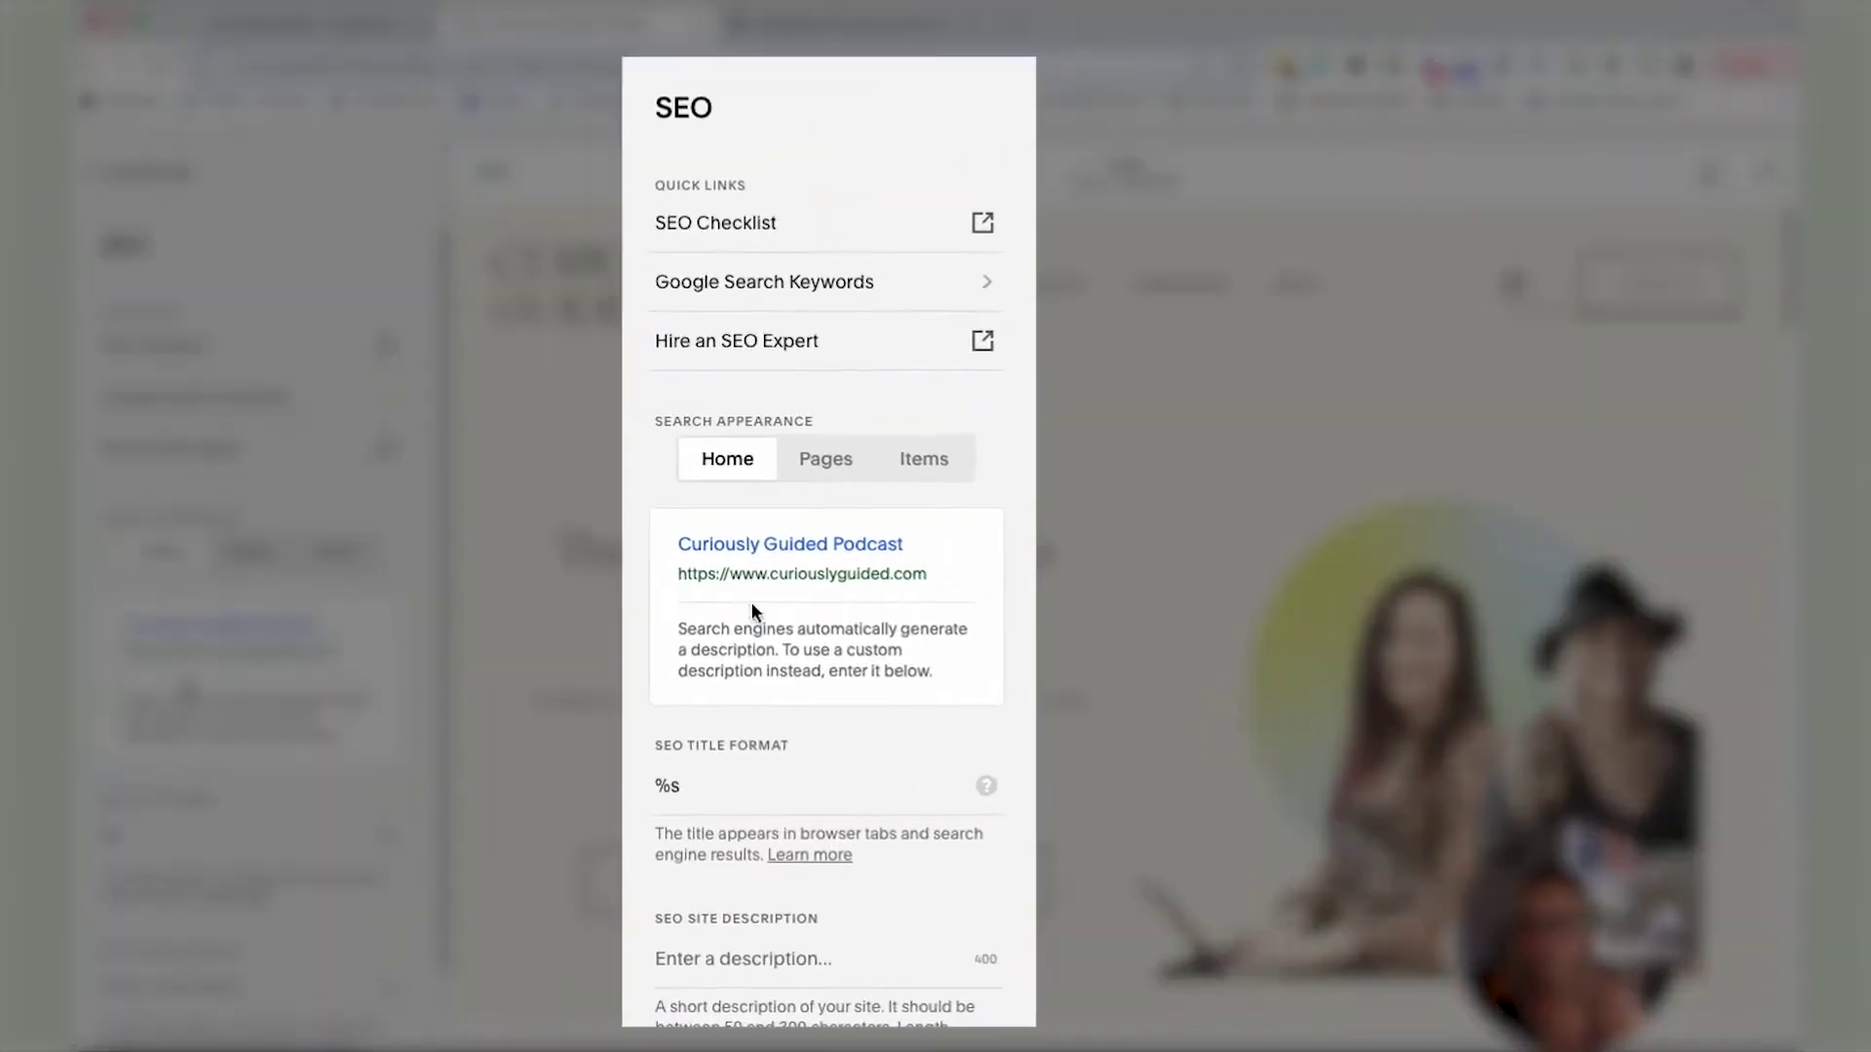
Replace the Home title format %s with 'Curiously Guided Podcast | The Podcast for Intuitive Business Owners'
left_click_drag(877, 675, 777, 671)
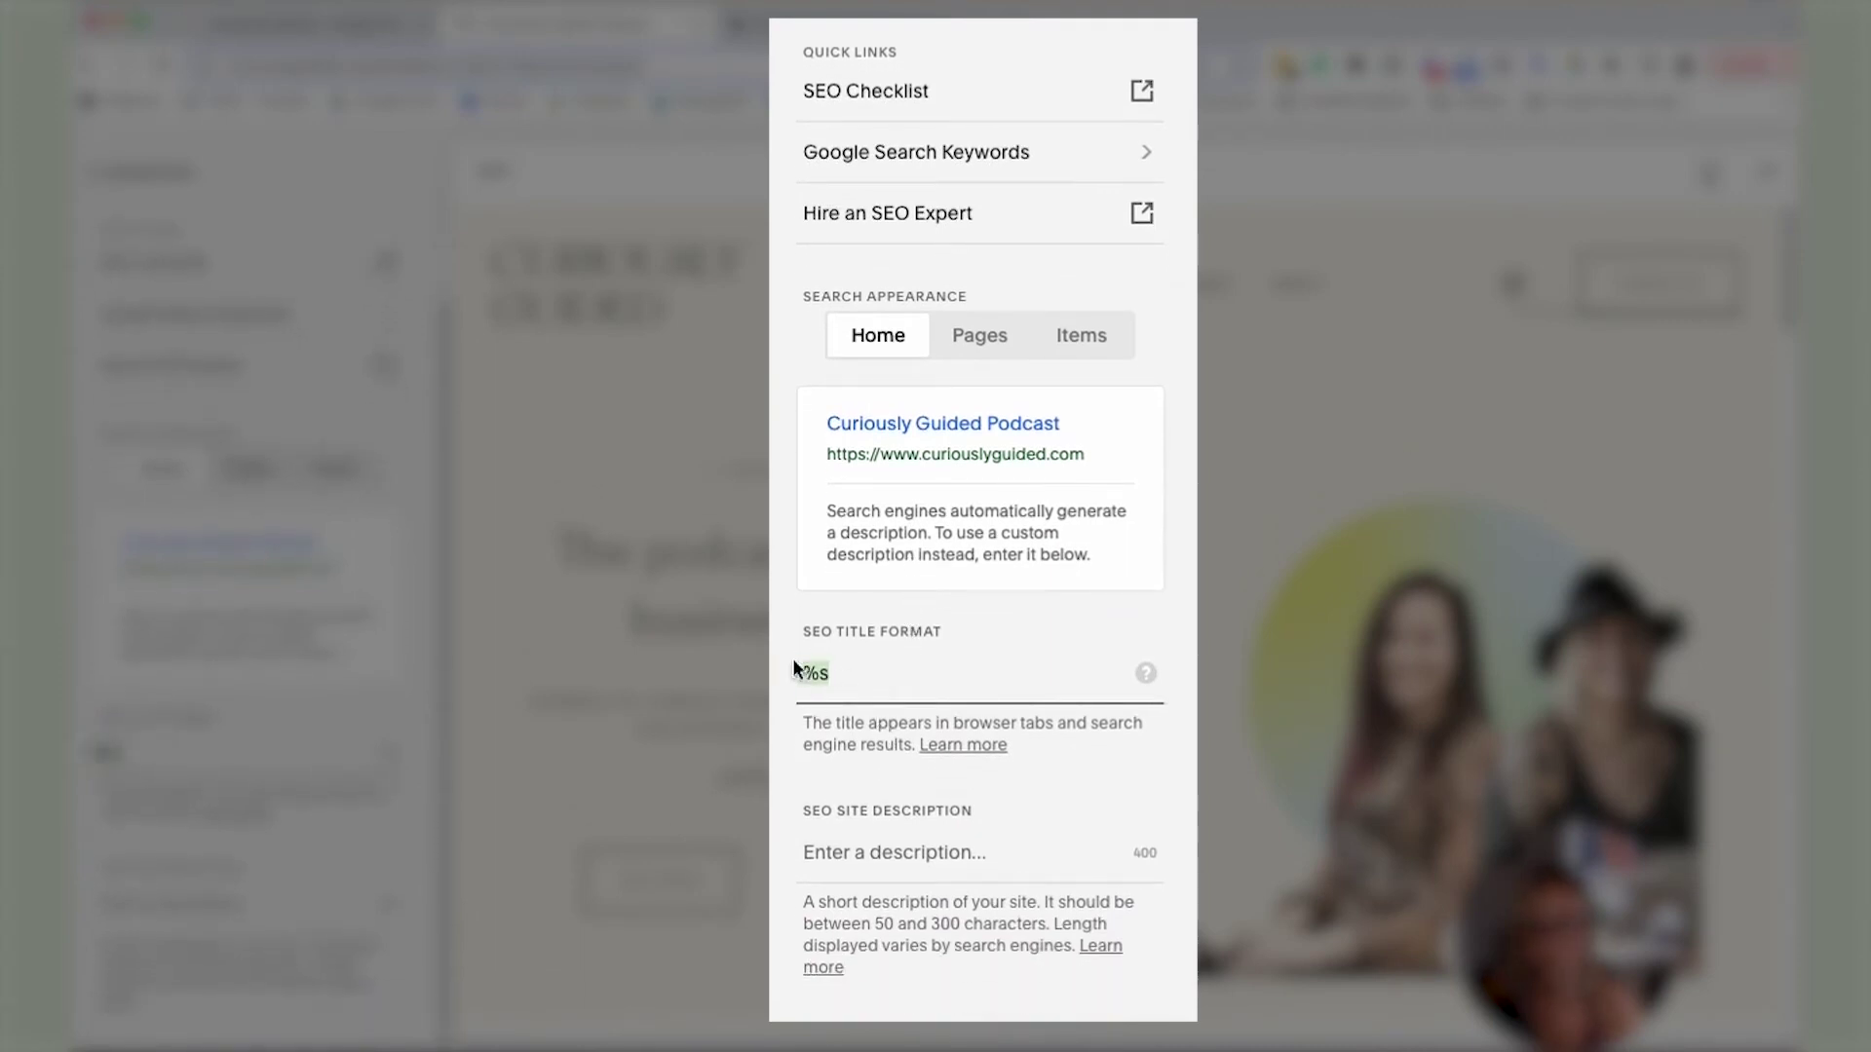
left_click(945, 856)
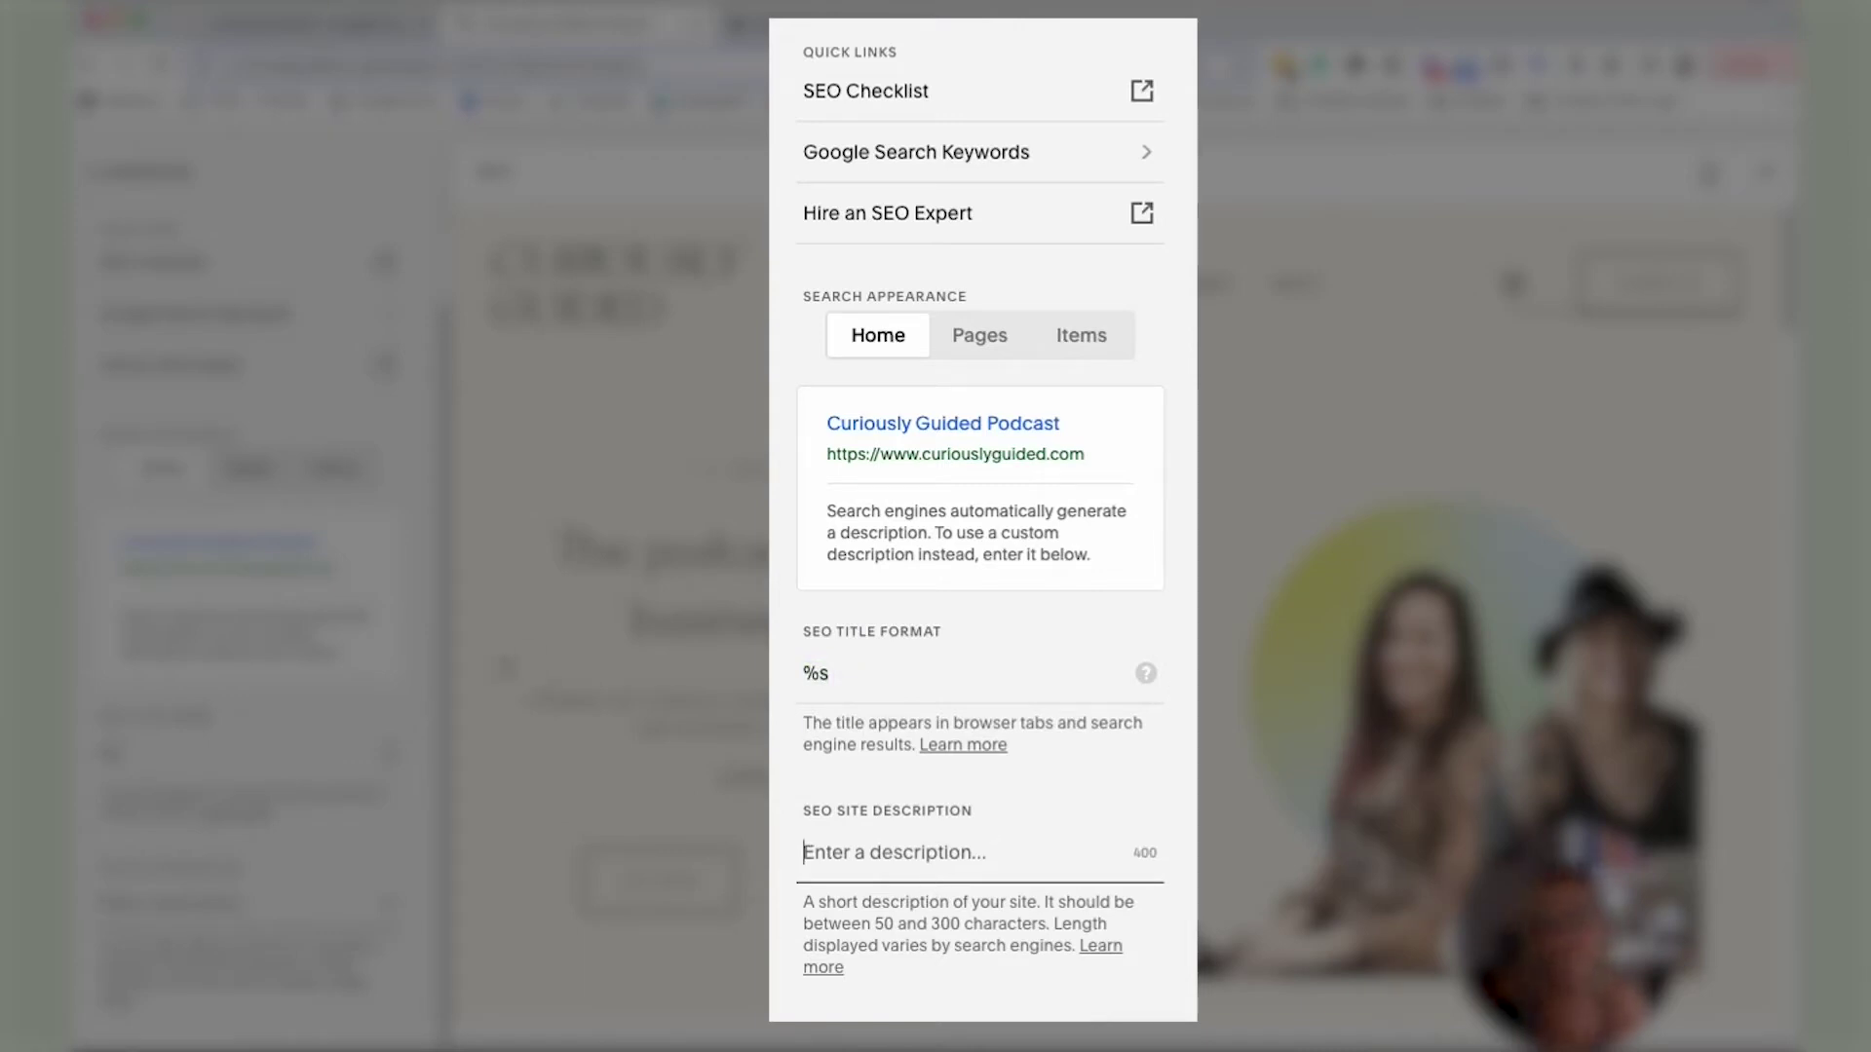
left_click(895, 680)
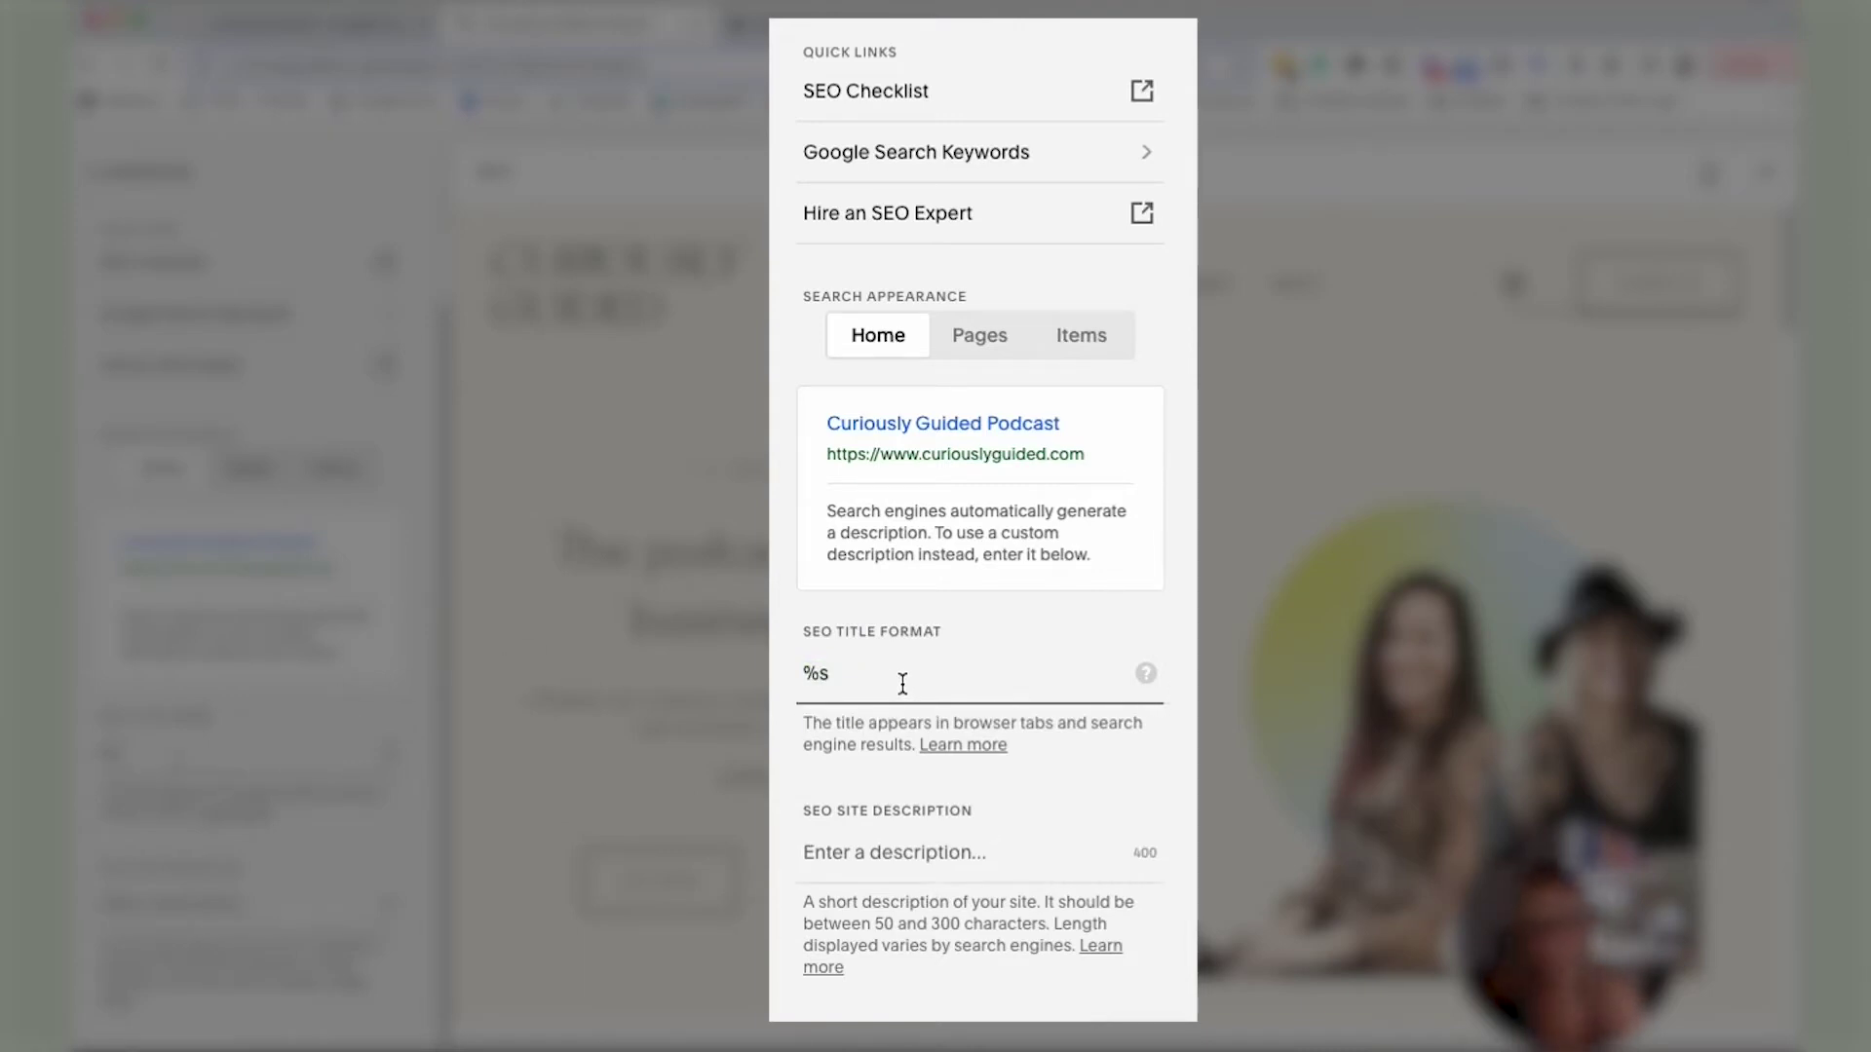
key("super+a")
key("Left")
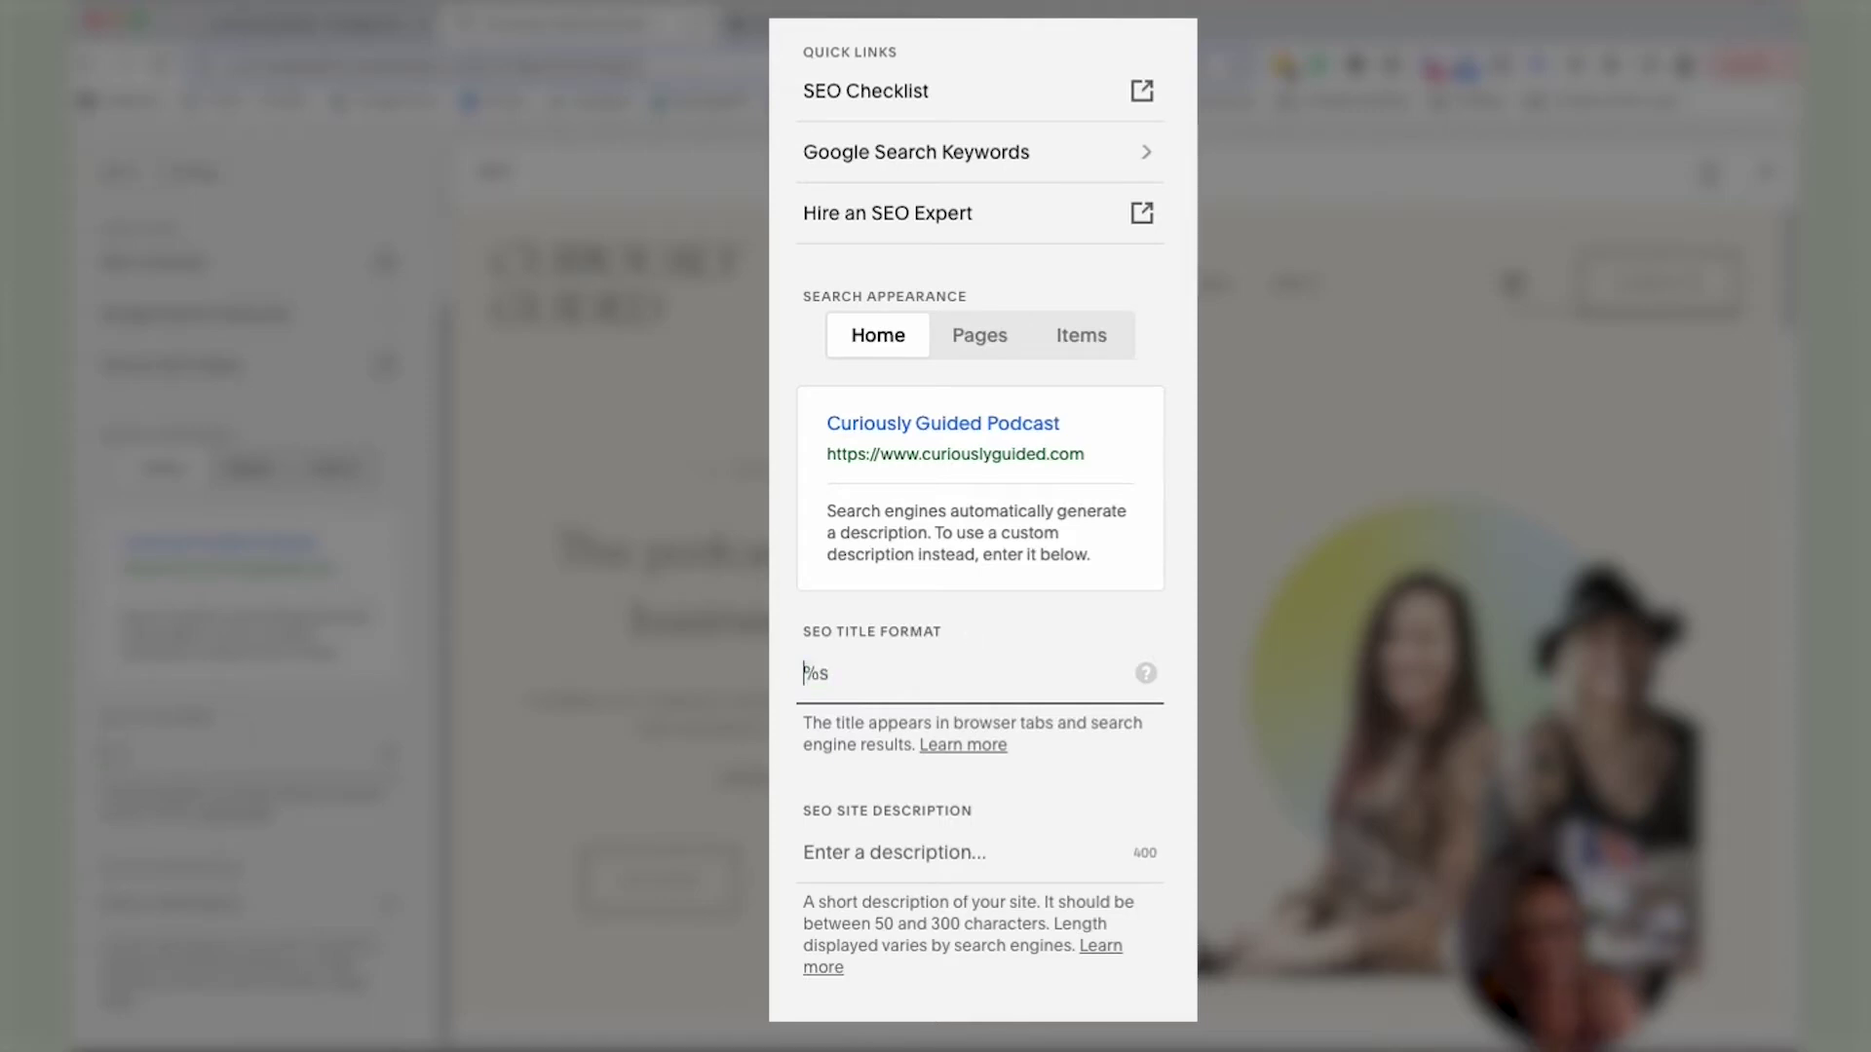
type("Curiously Guided Podcast | The Podcast for Intuitive Business Owners")
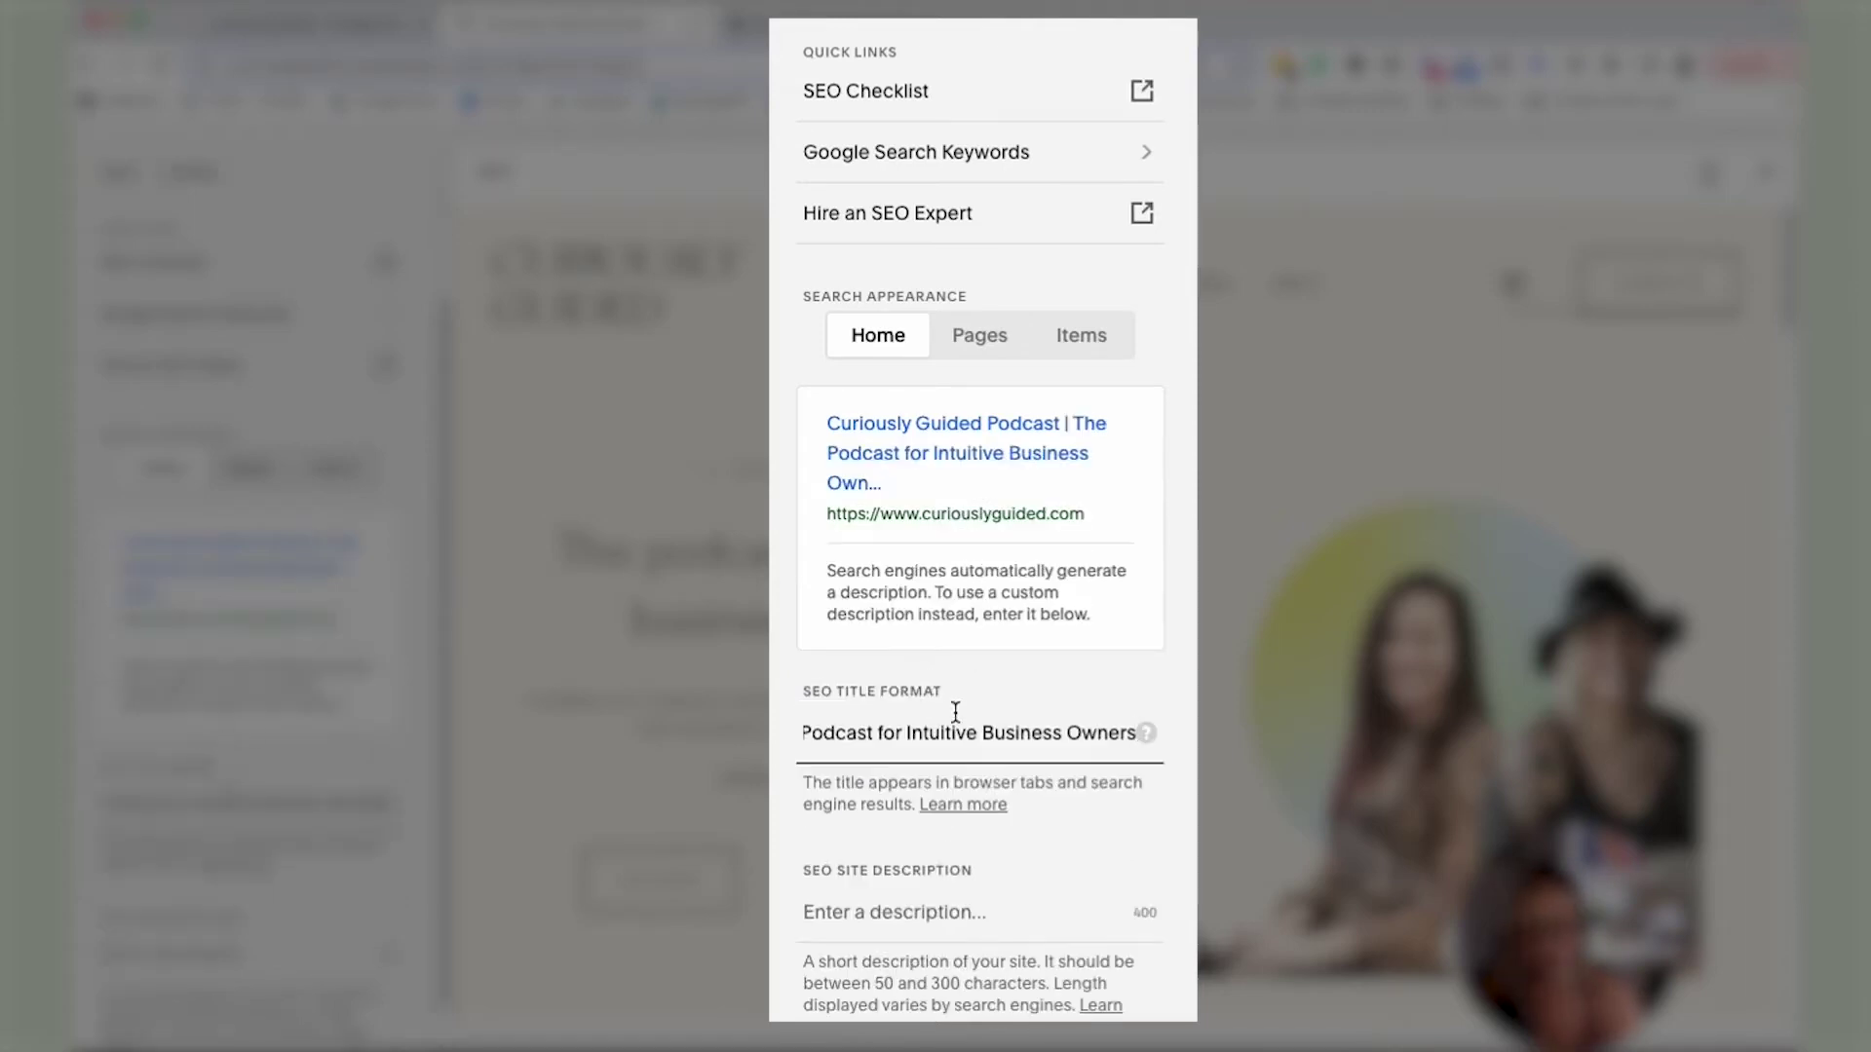
left_click(1062, 671)
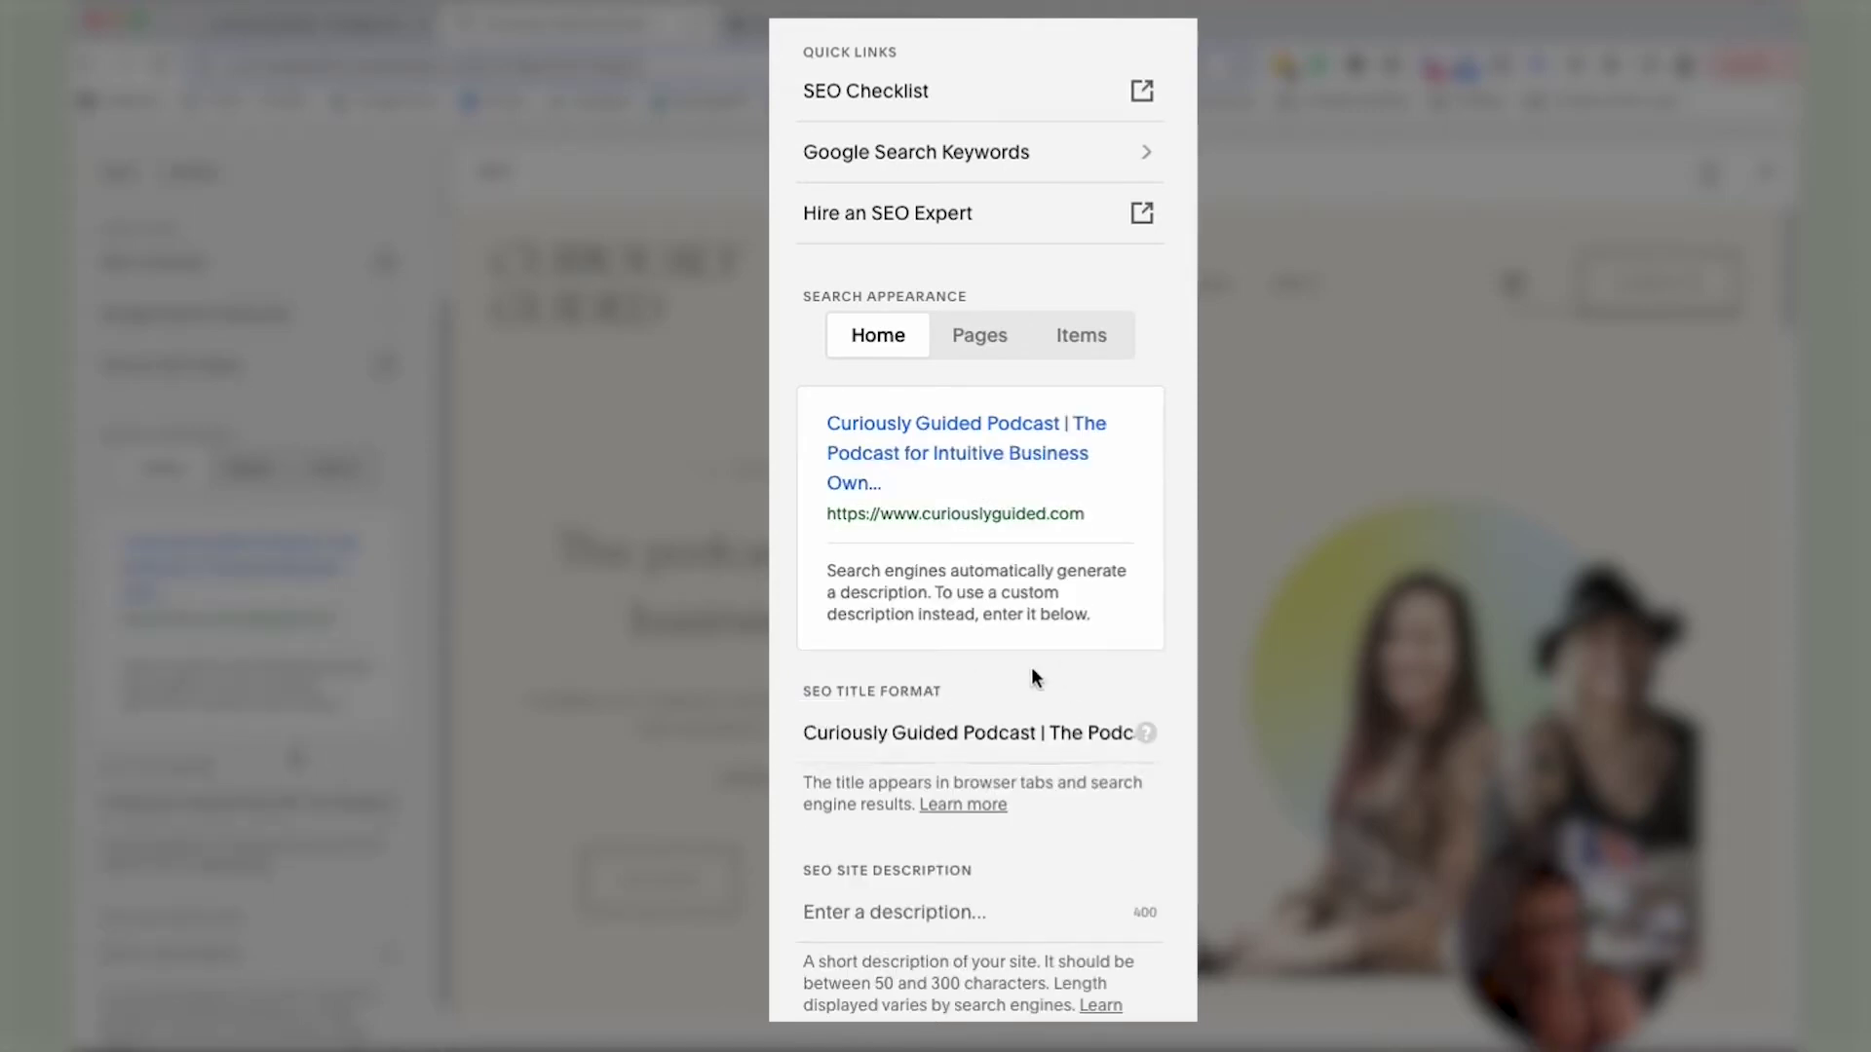
left_click(907, 920)
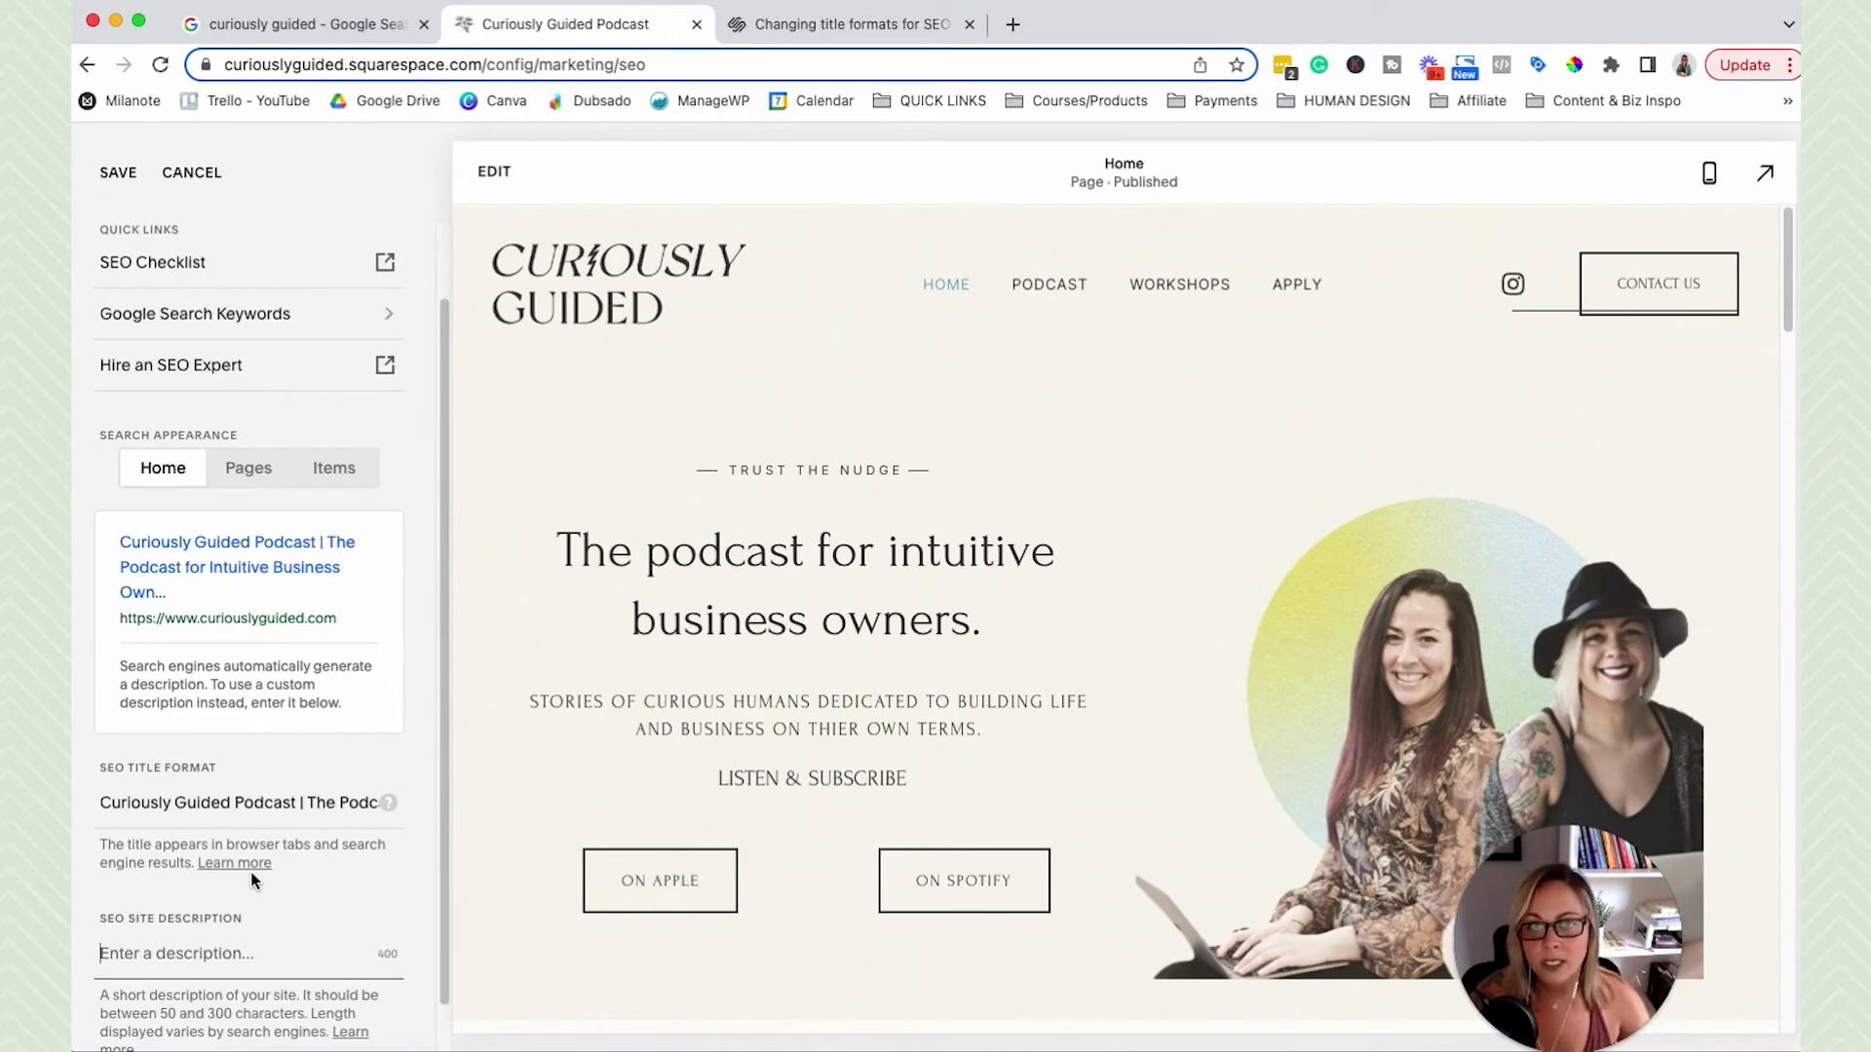
Compare against the Google result snippet, then show the Pages title format %p - %s
left_click(319, 25)
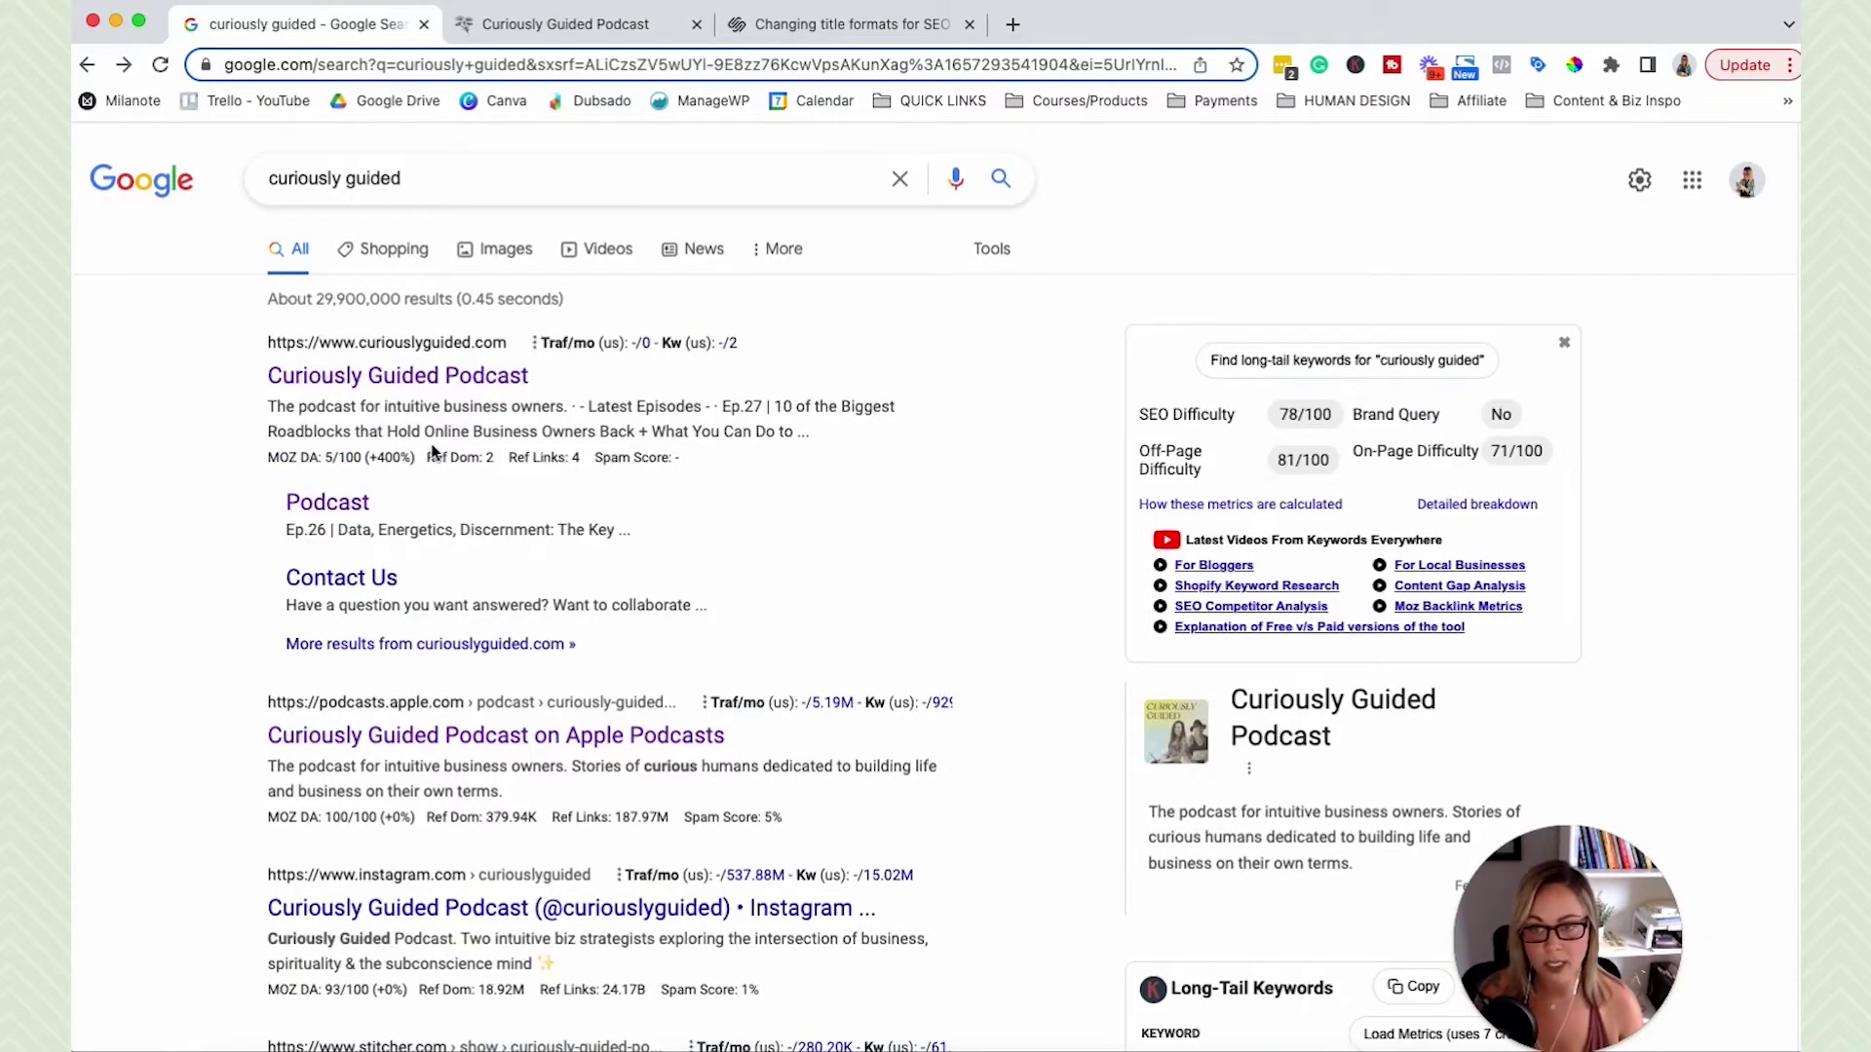
left_click(565, 24)
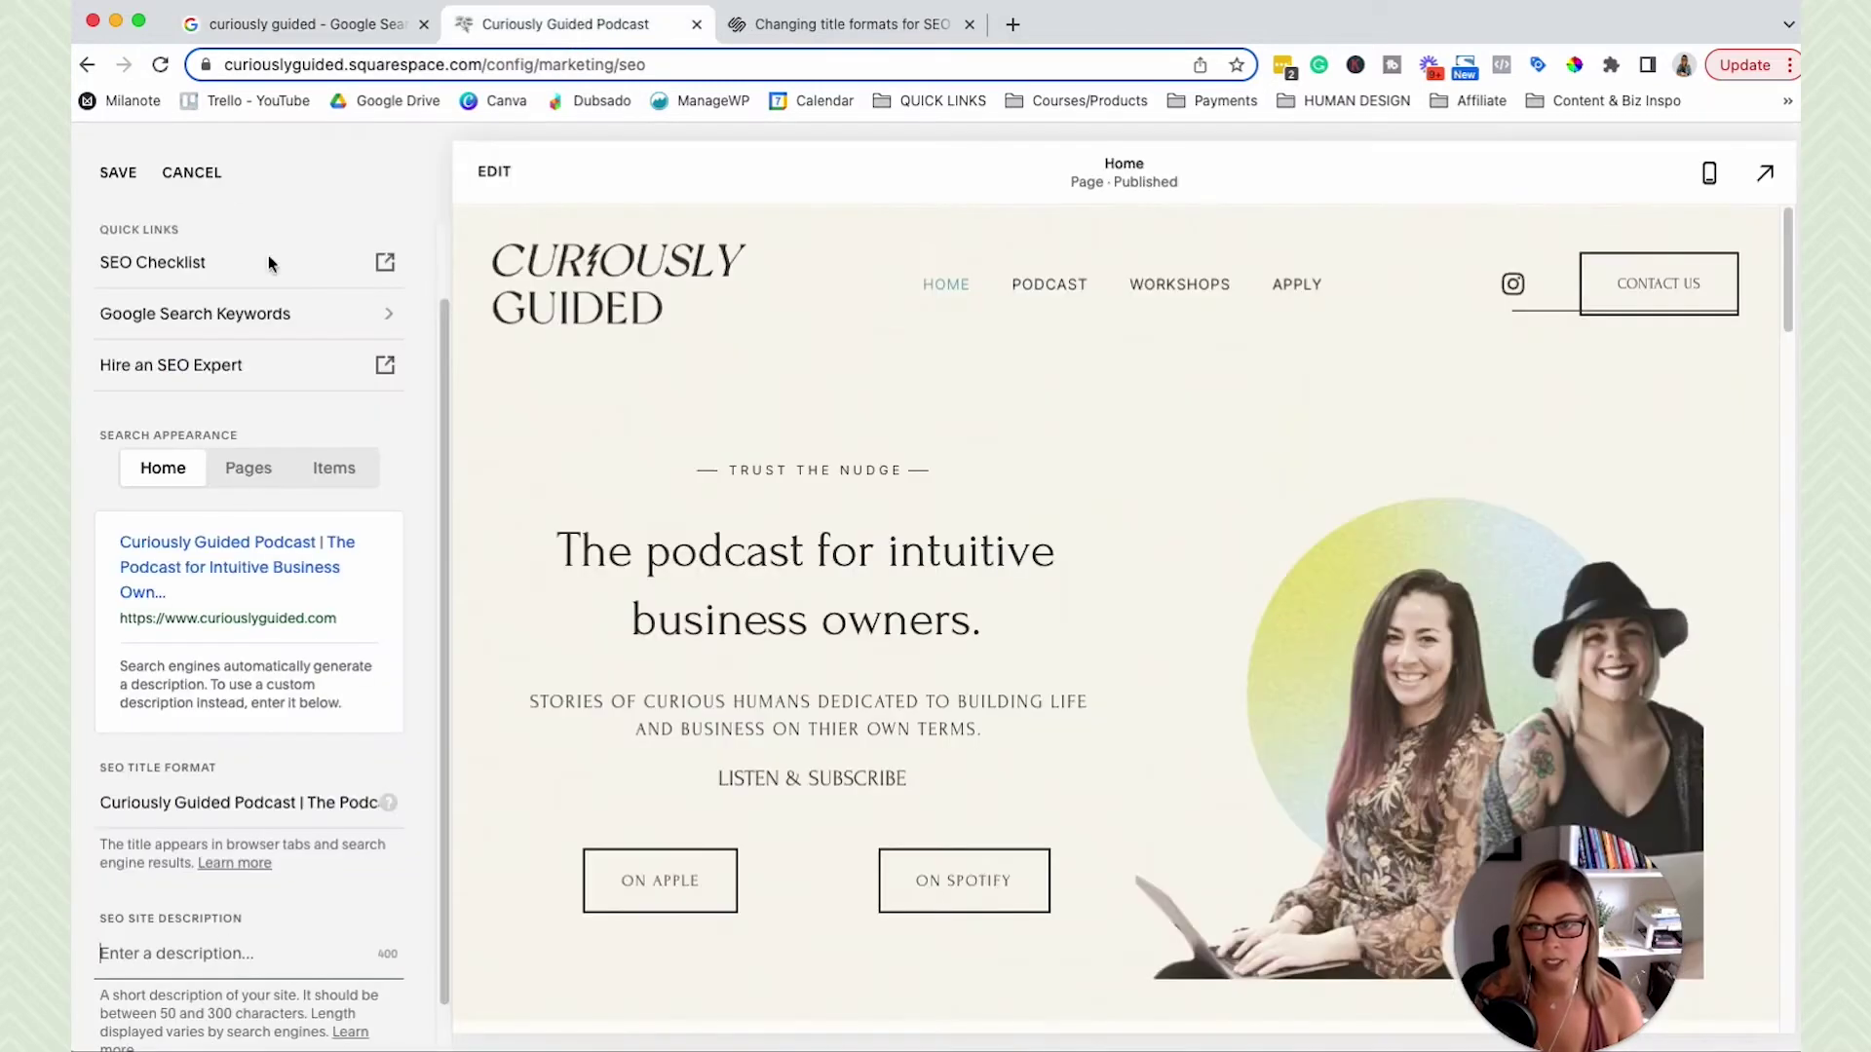
left_click(318, 35)
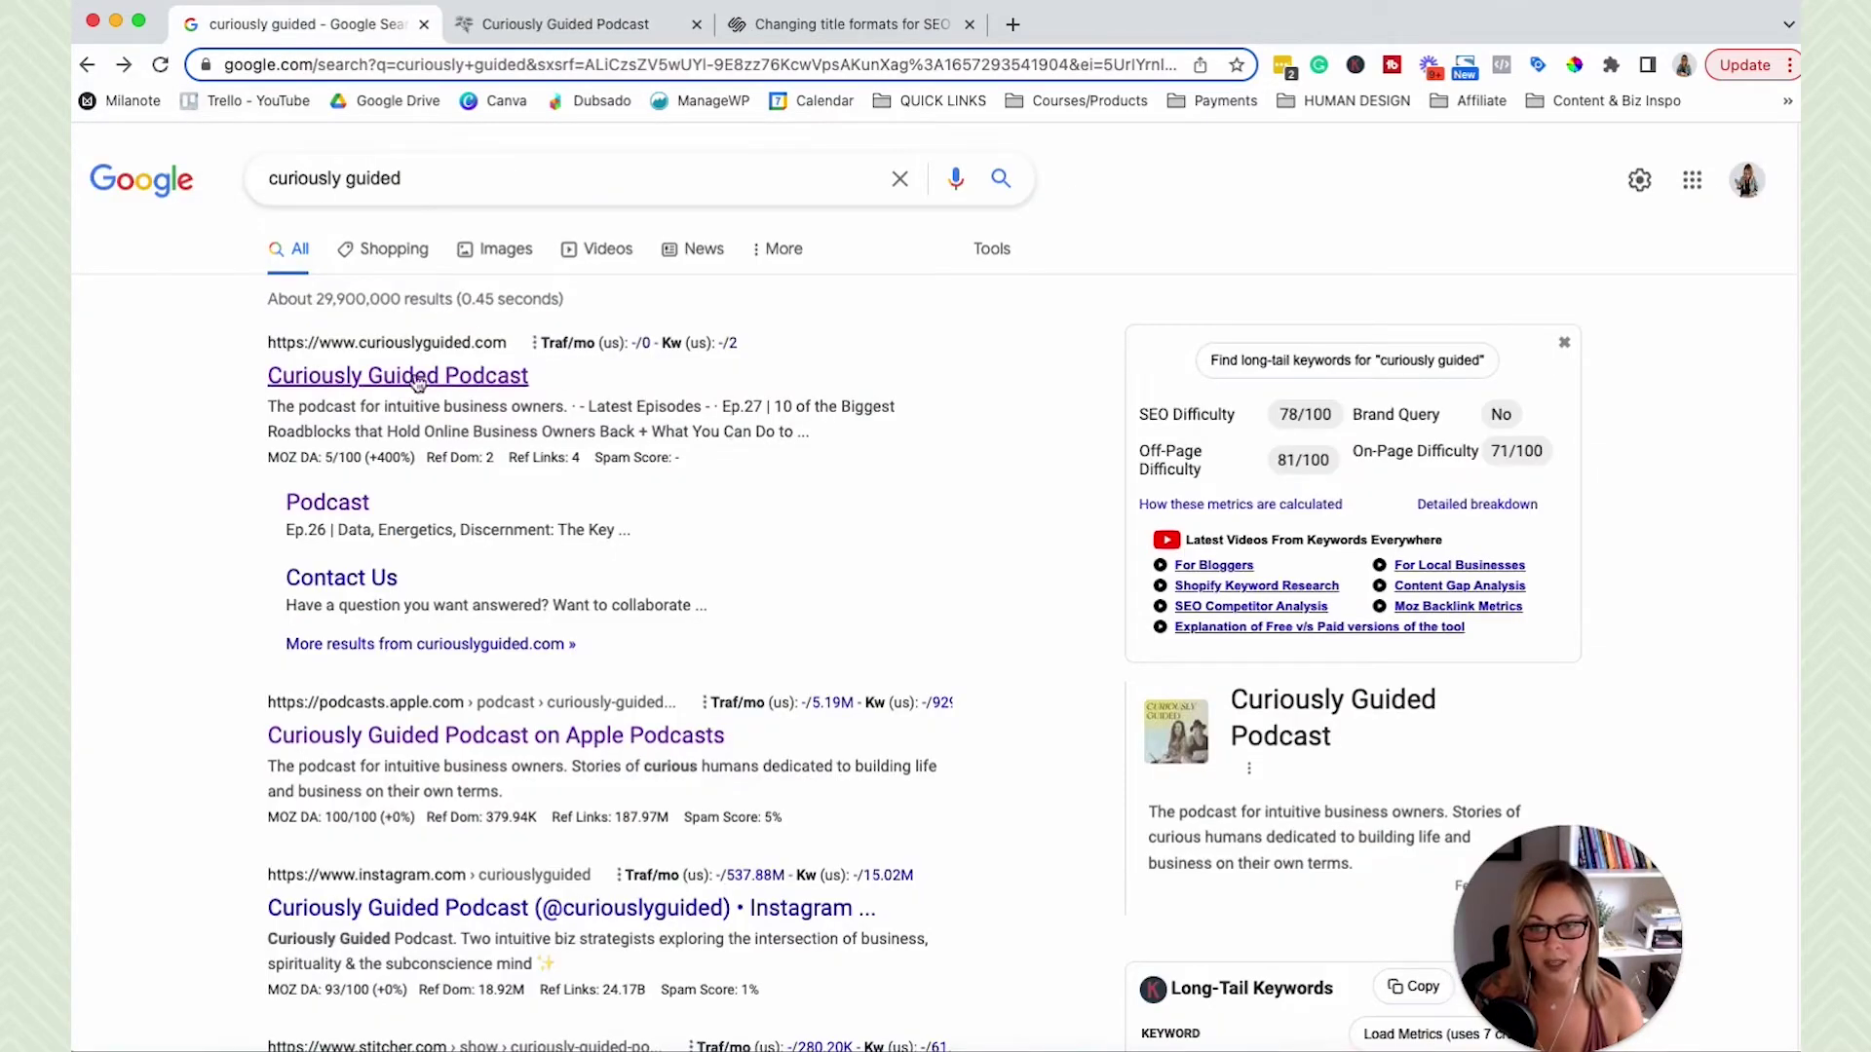
left_click_drag(811, 434, 235, 409)
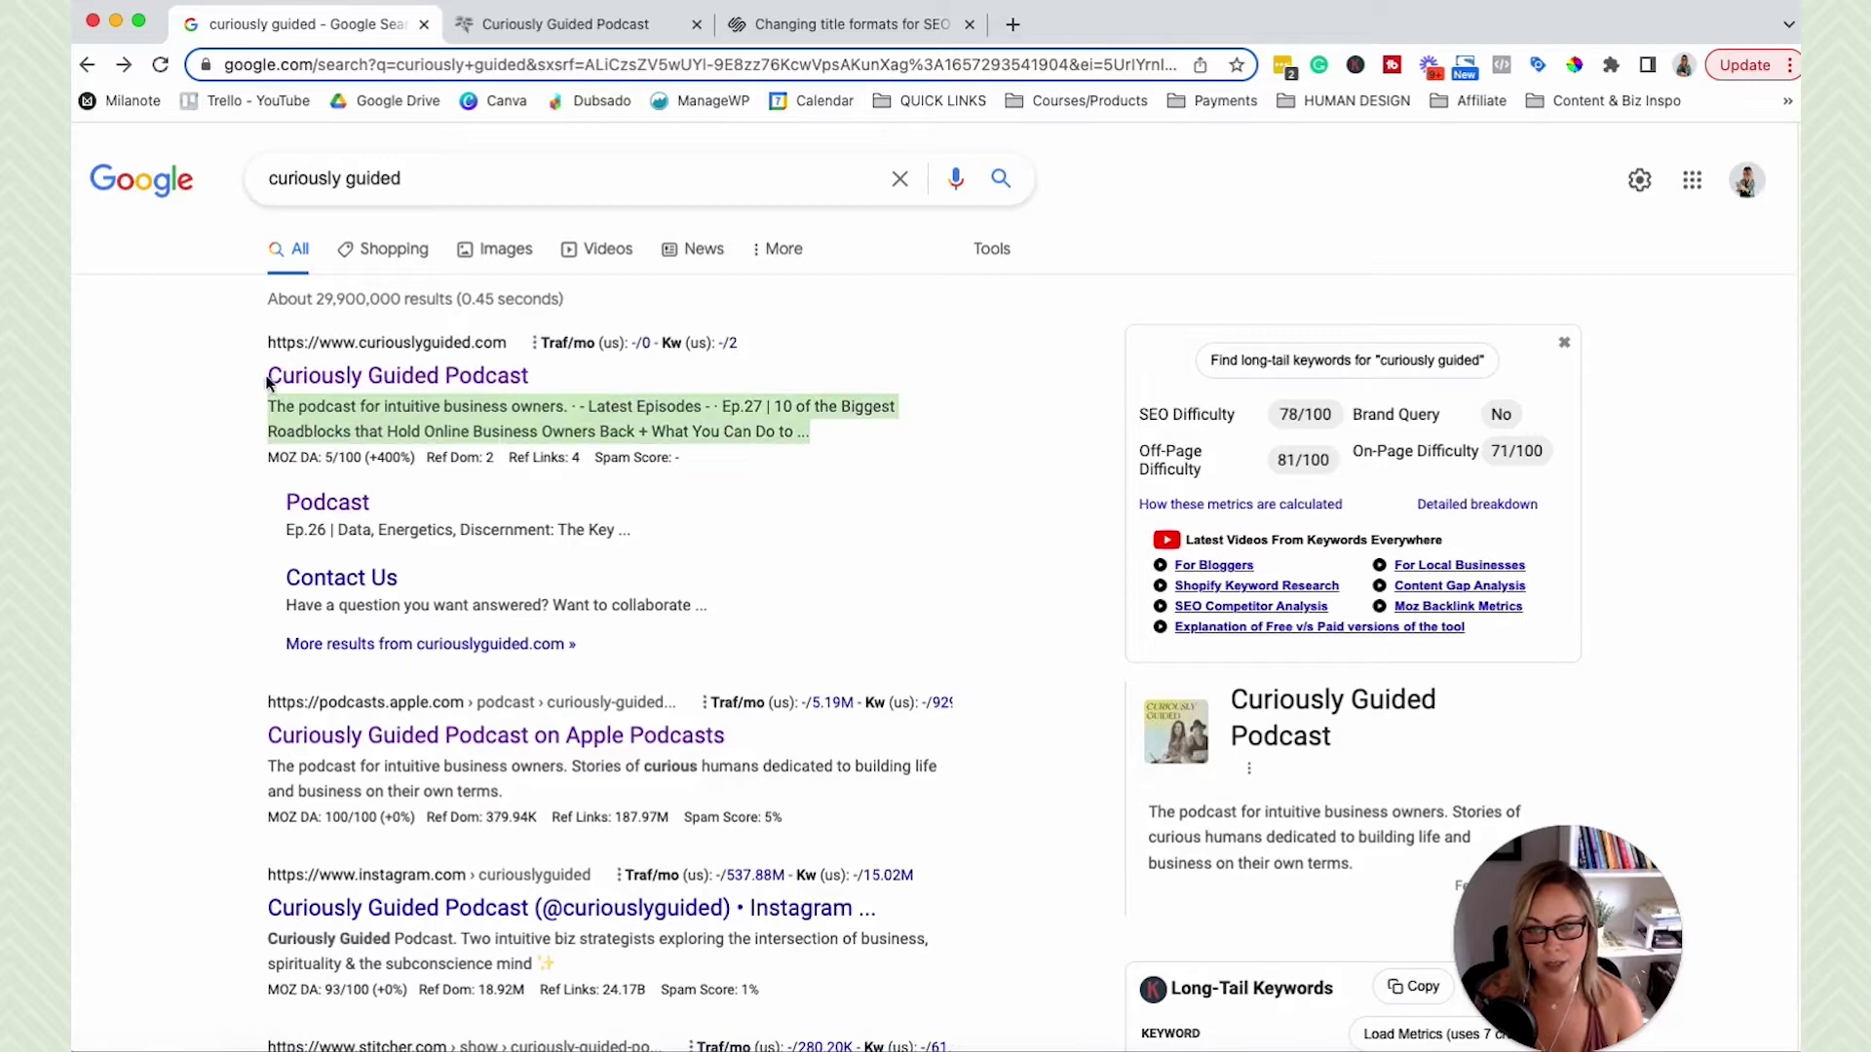
left_click(606, 30)
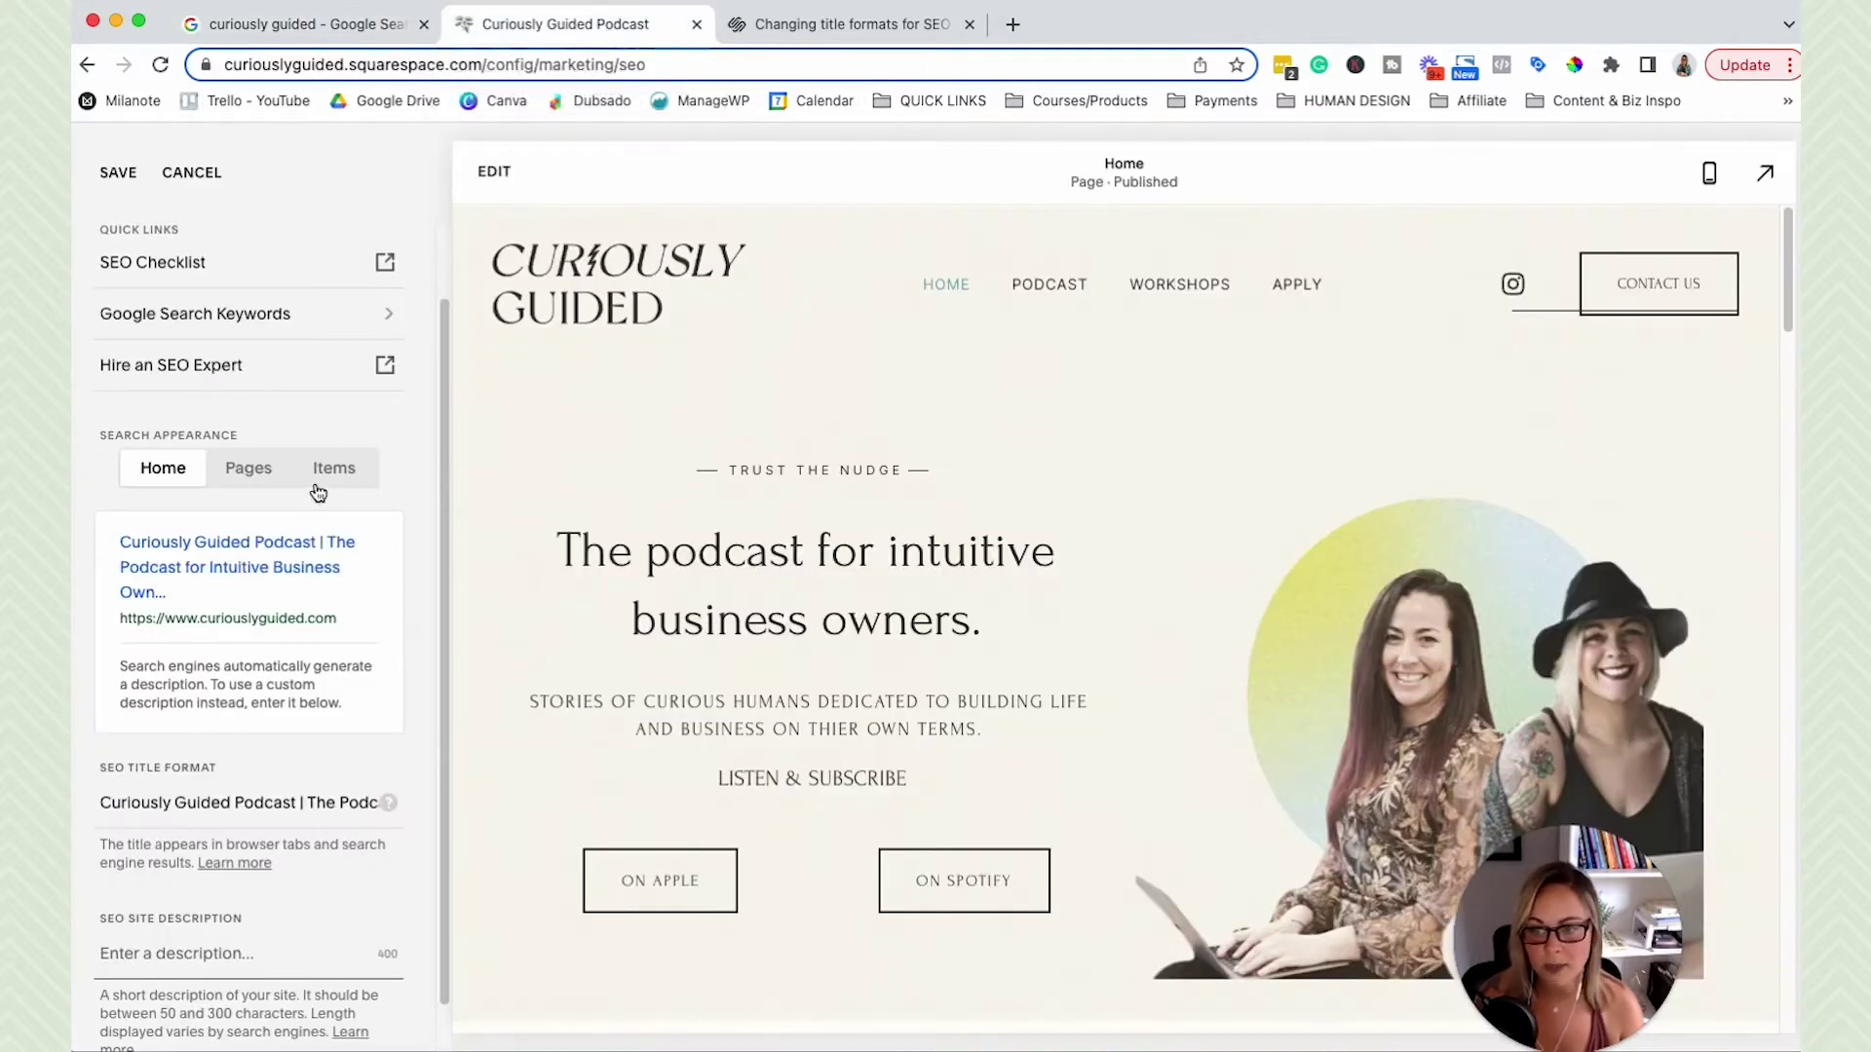
left_click(247, 469)
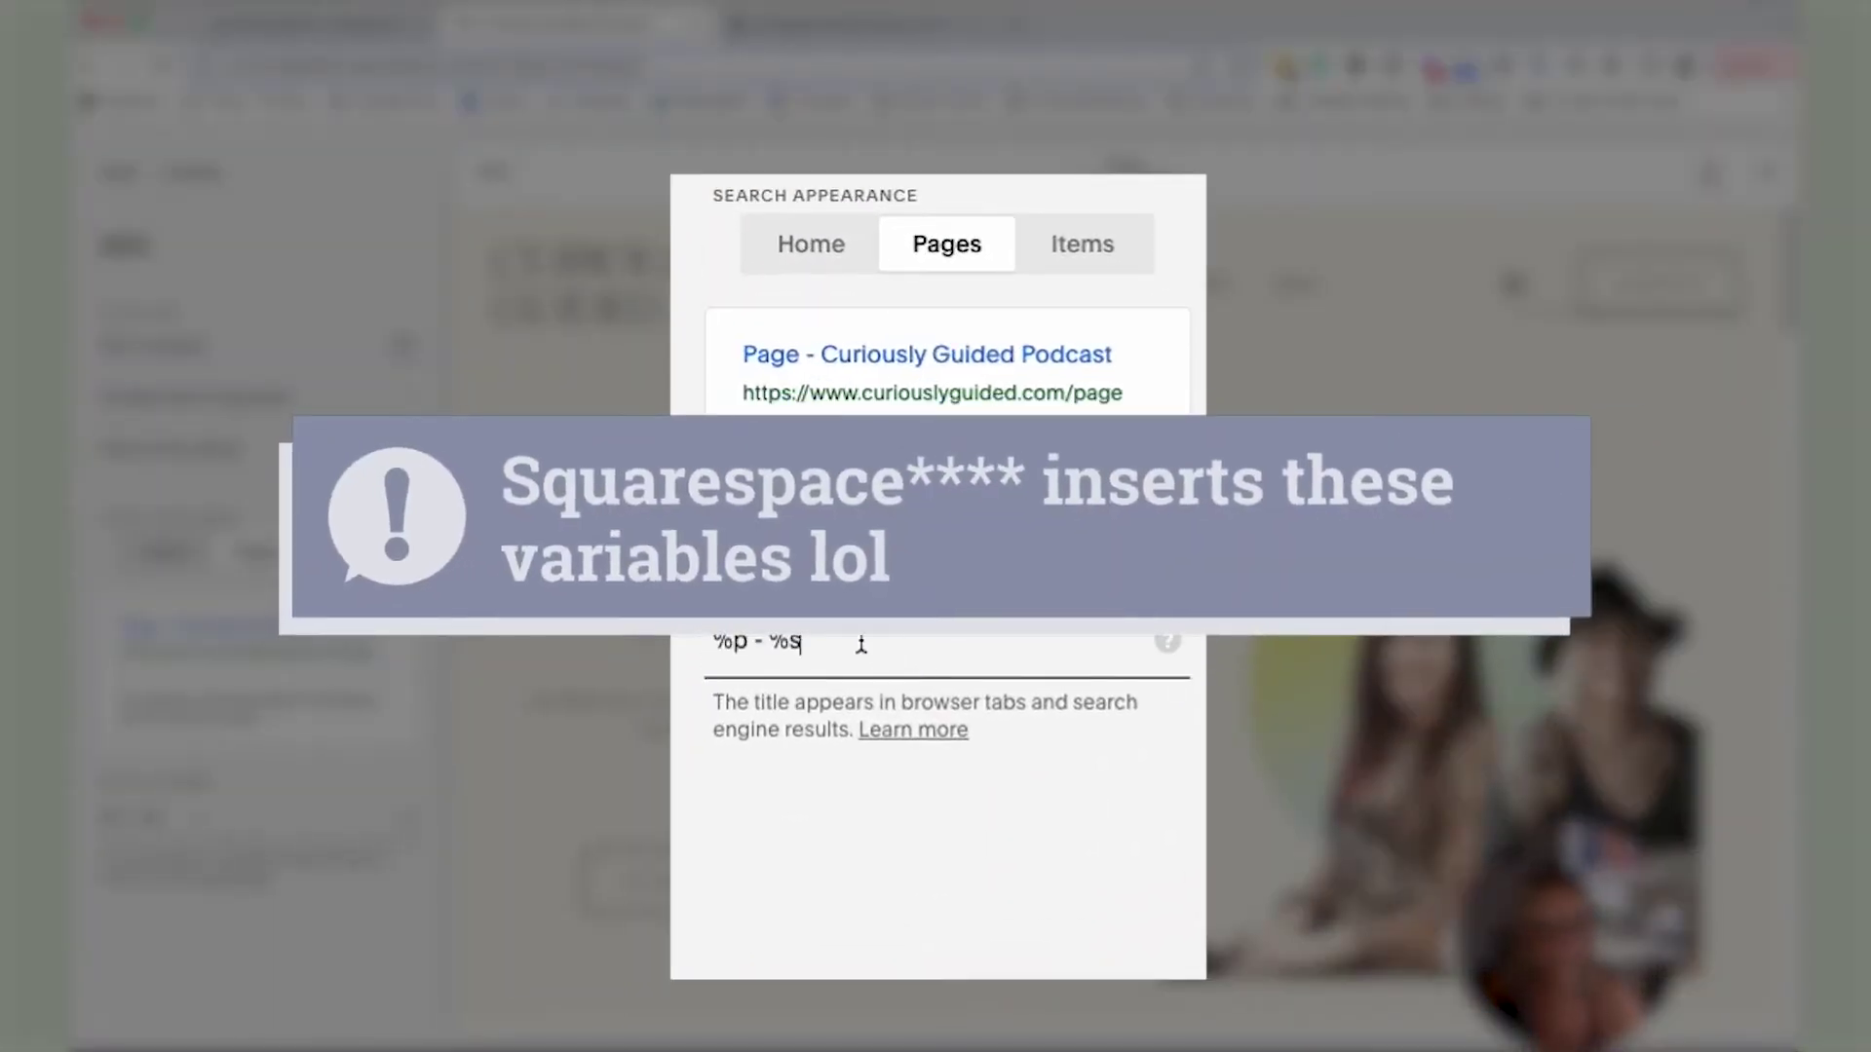
left_click_drag(860, 648, 670, 651)
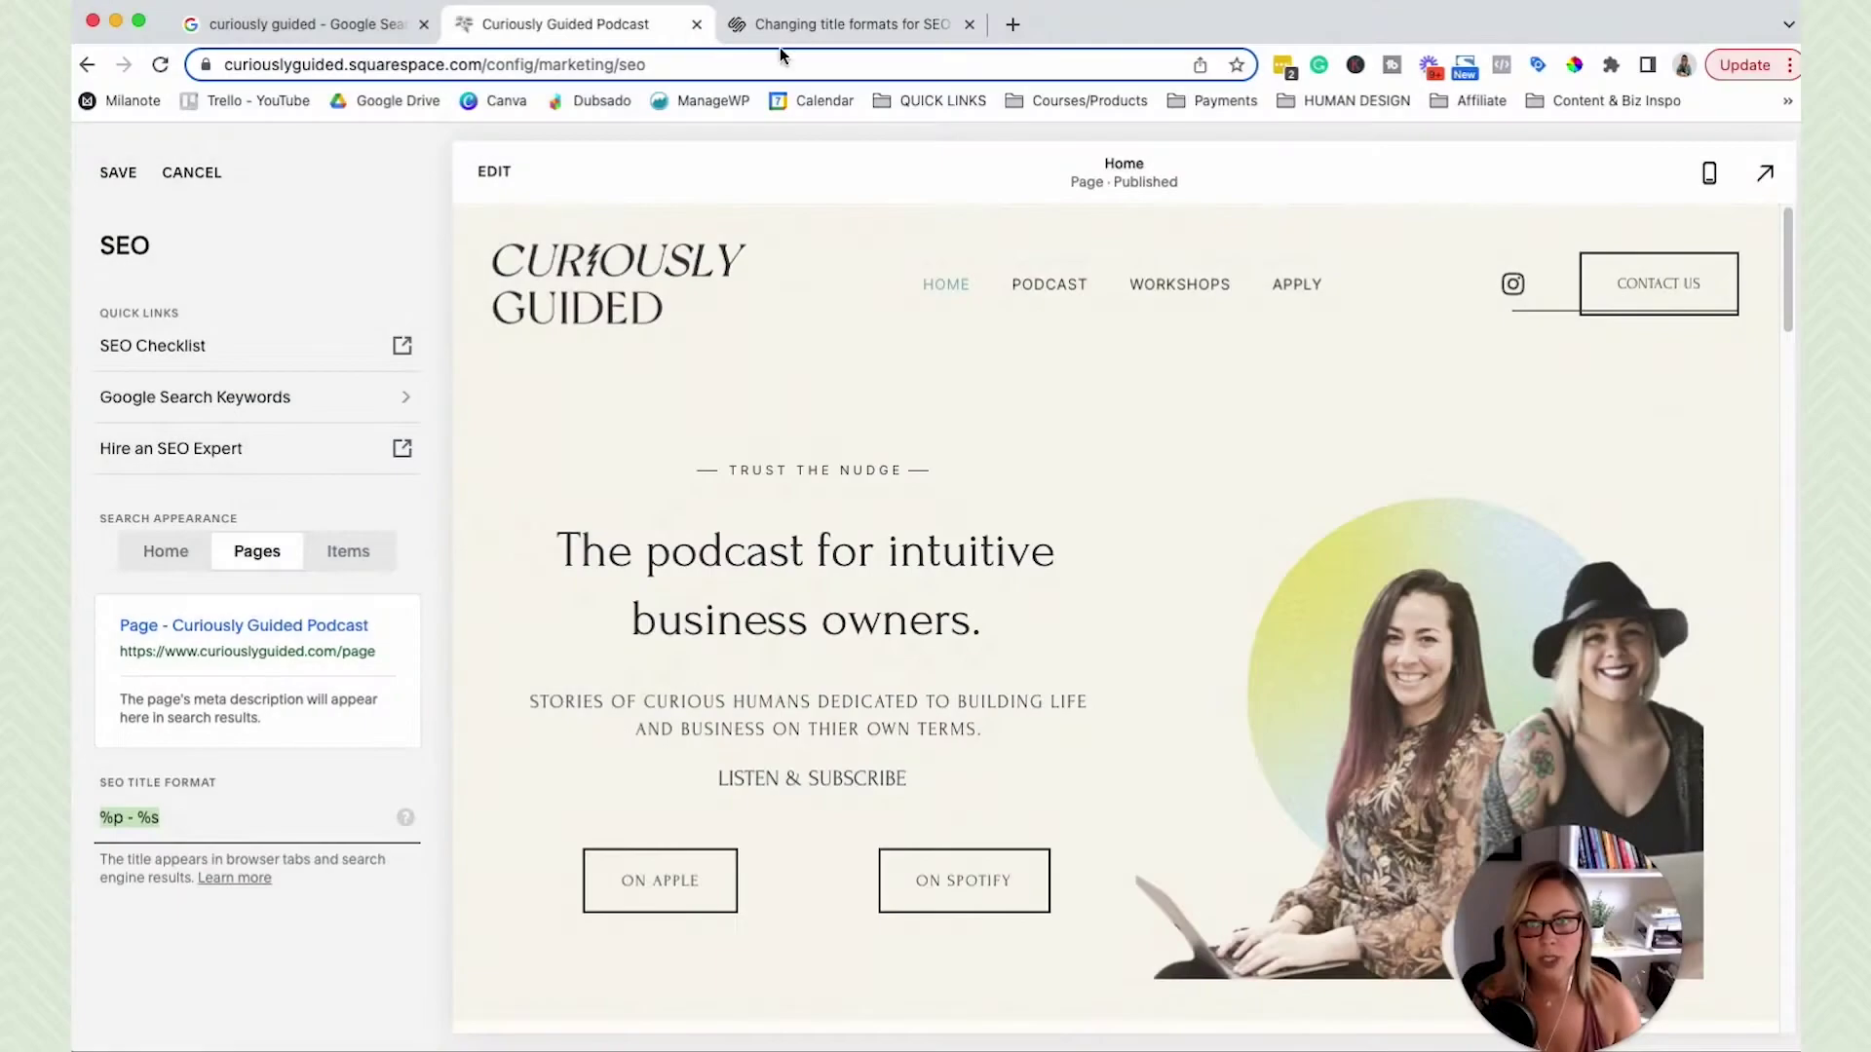
left_click(815, 23)
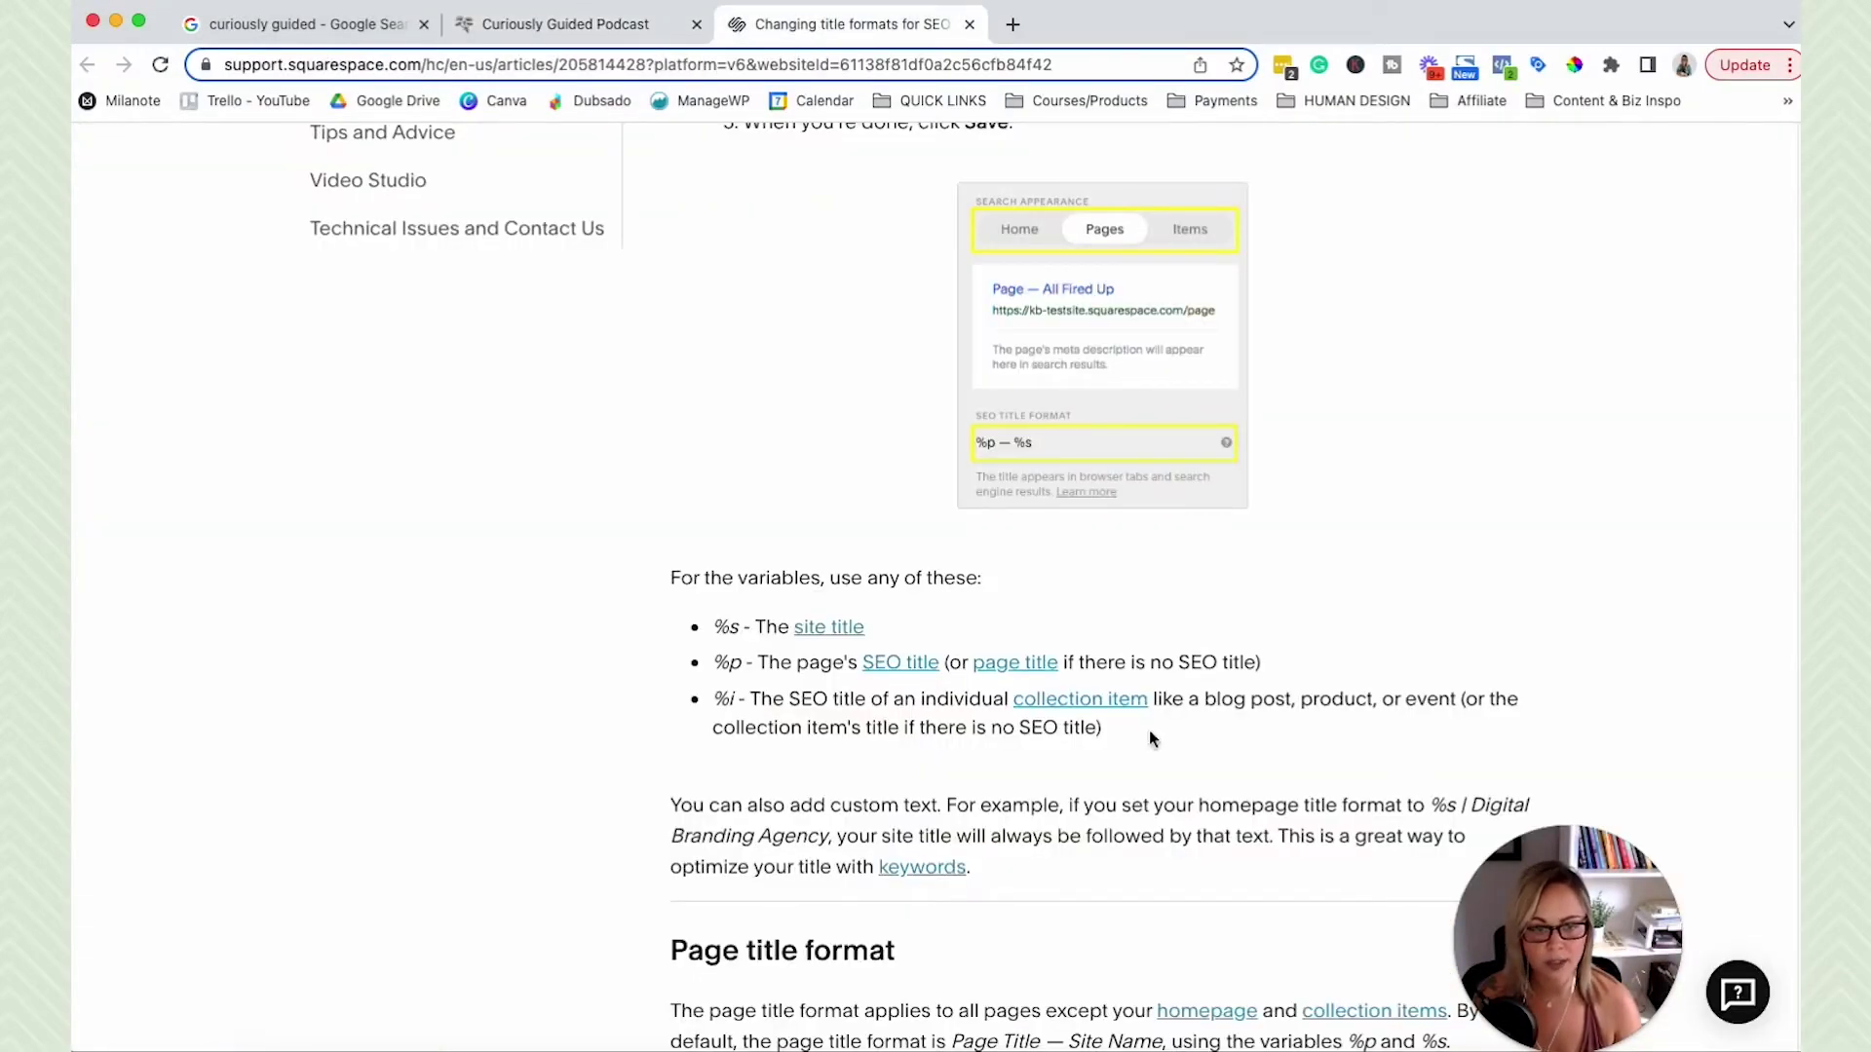
left_click_drag(1150, 738, 669, 602)
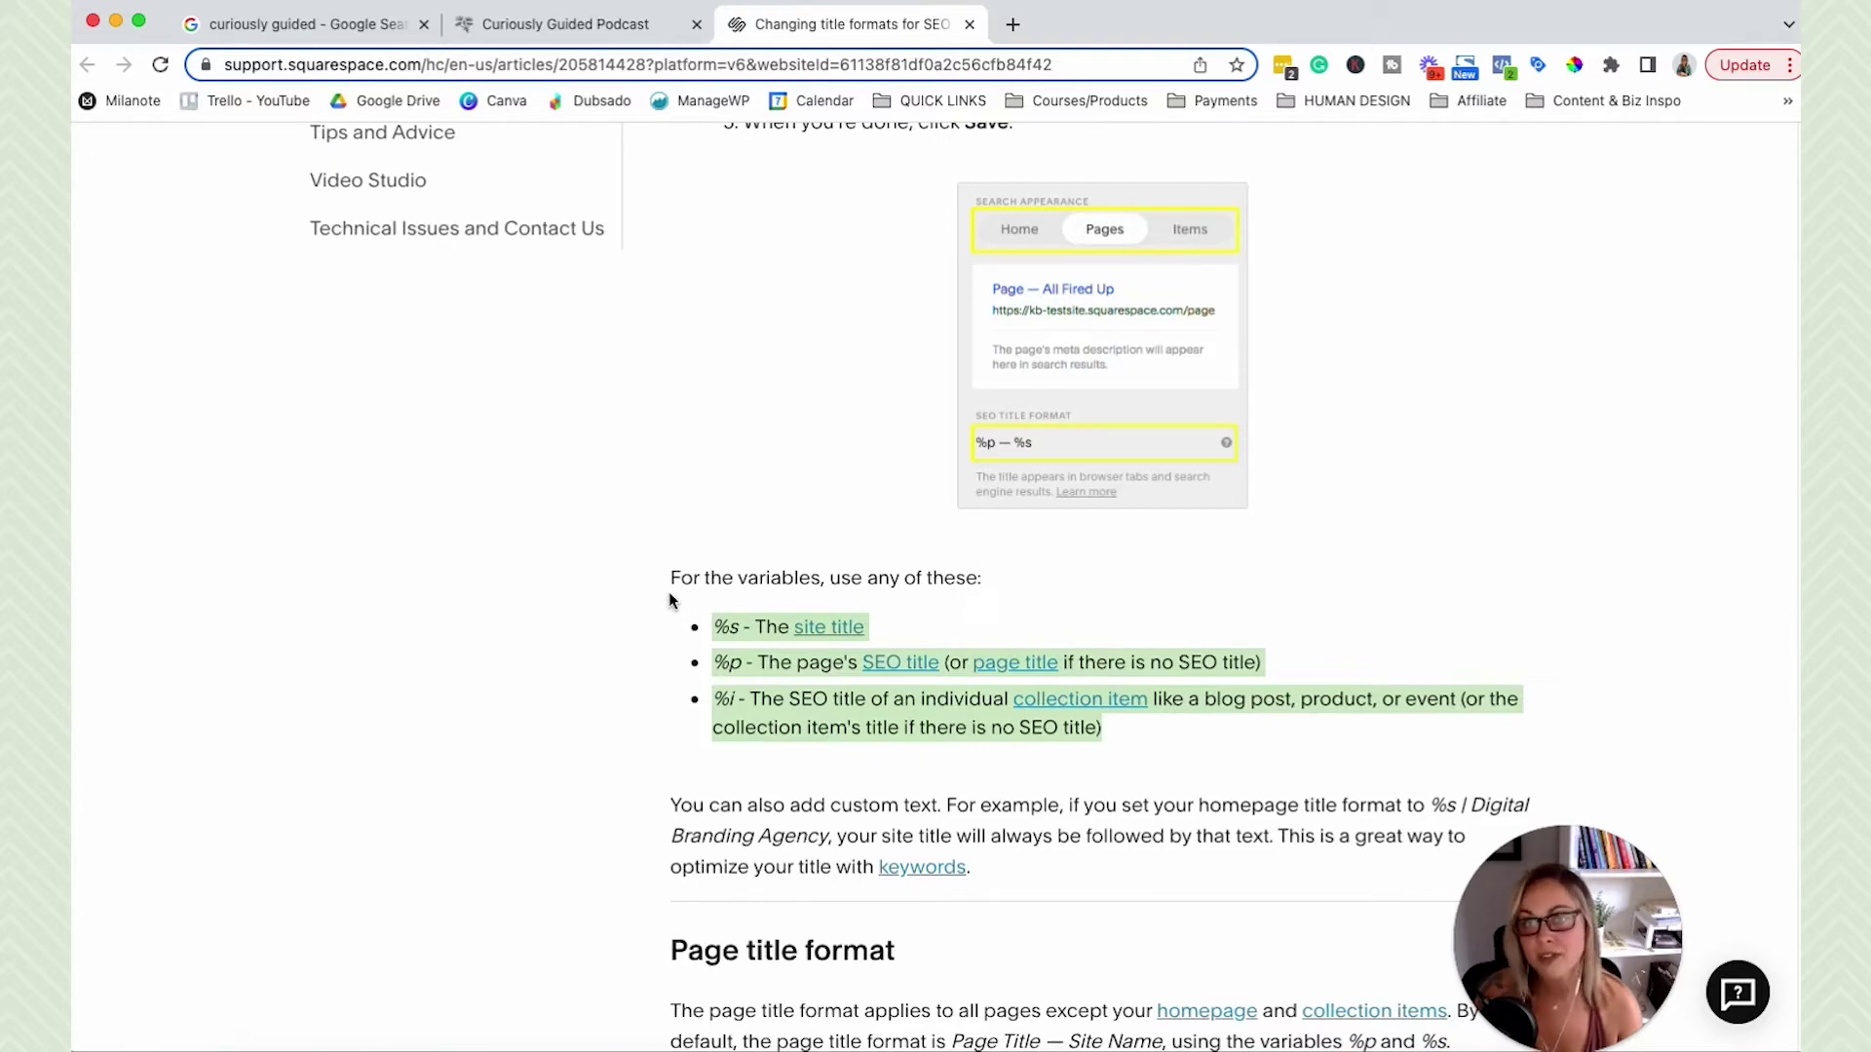
left_click(728, 648)
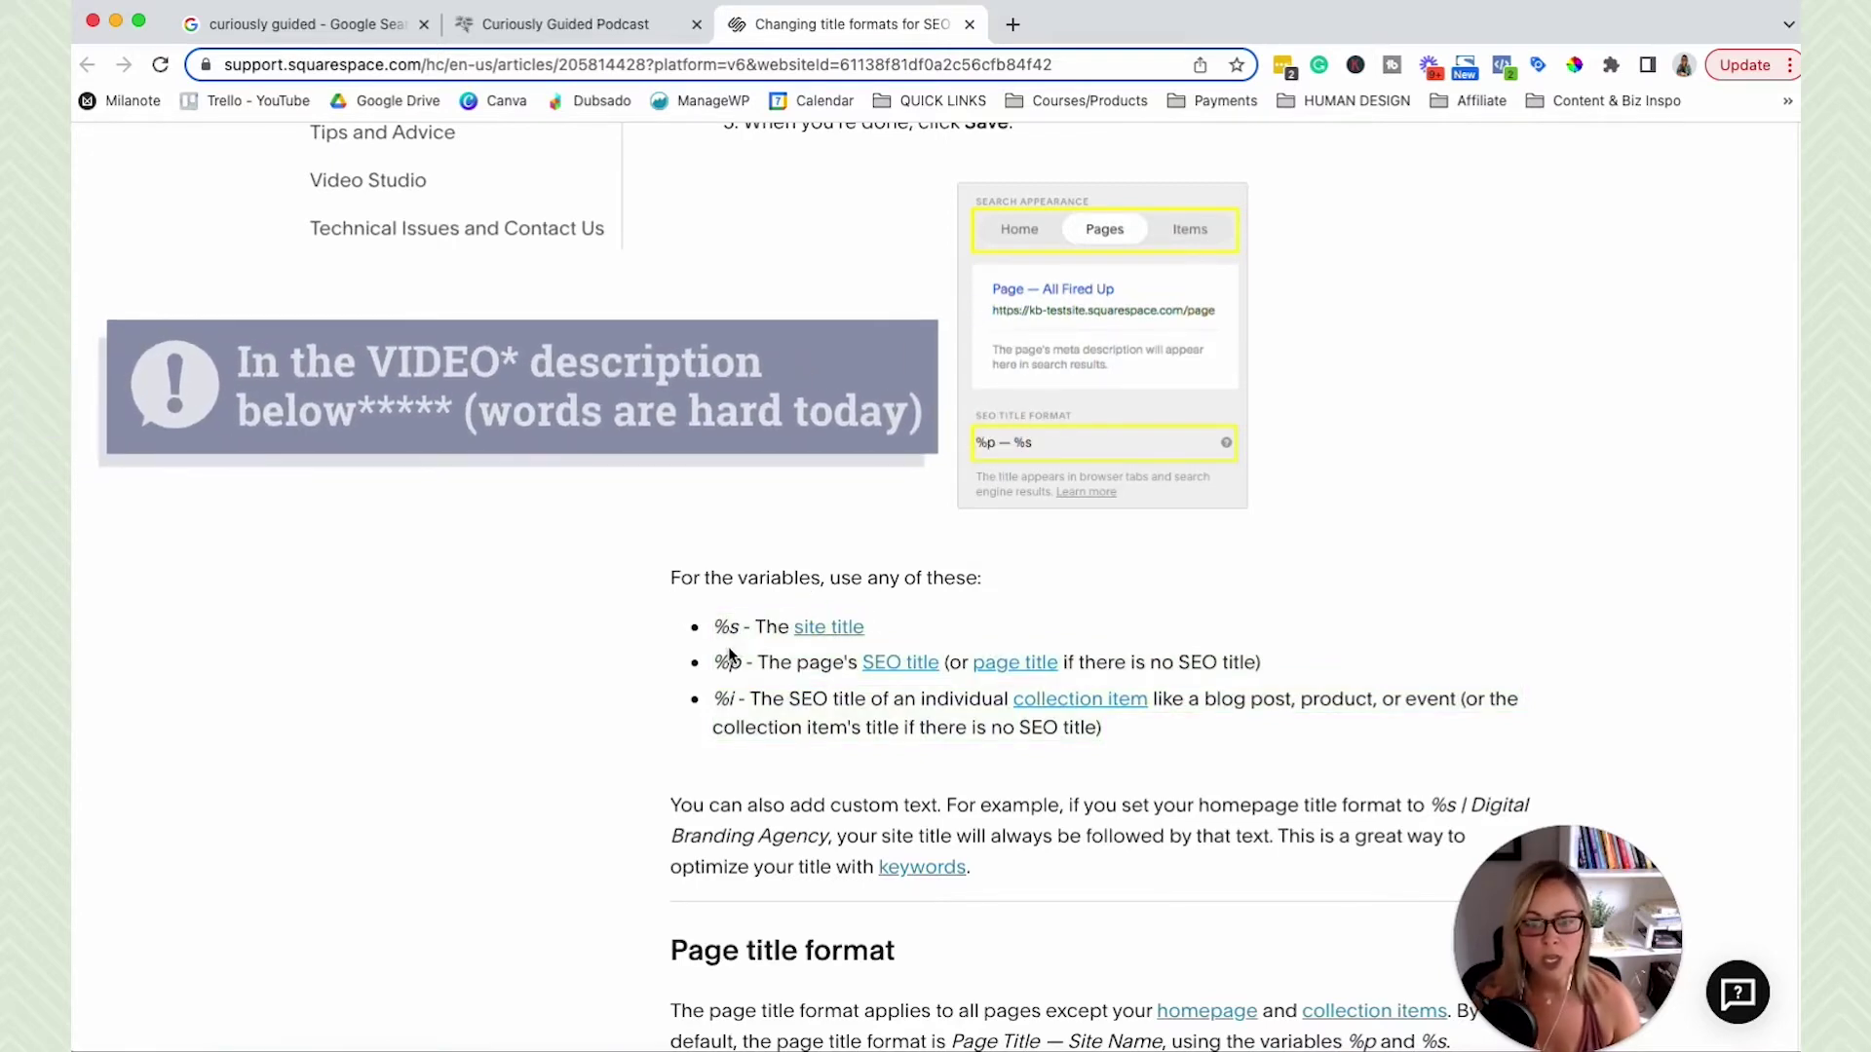
double_click(733, 633)
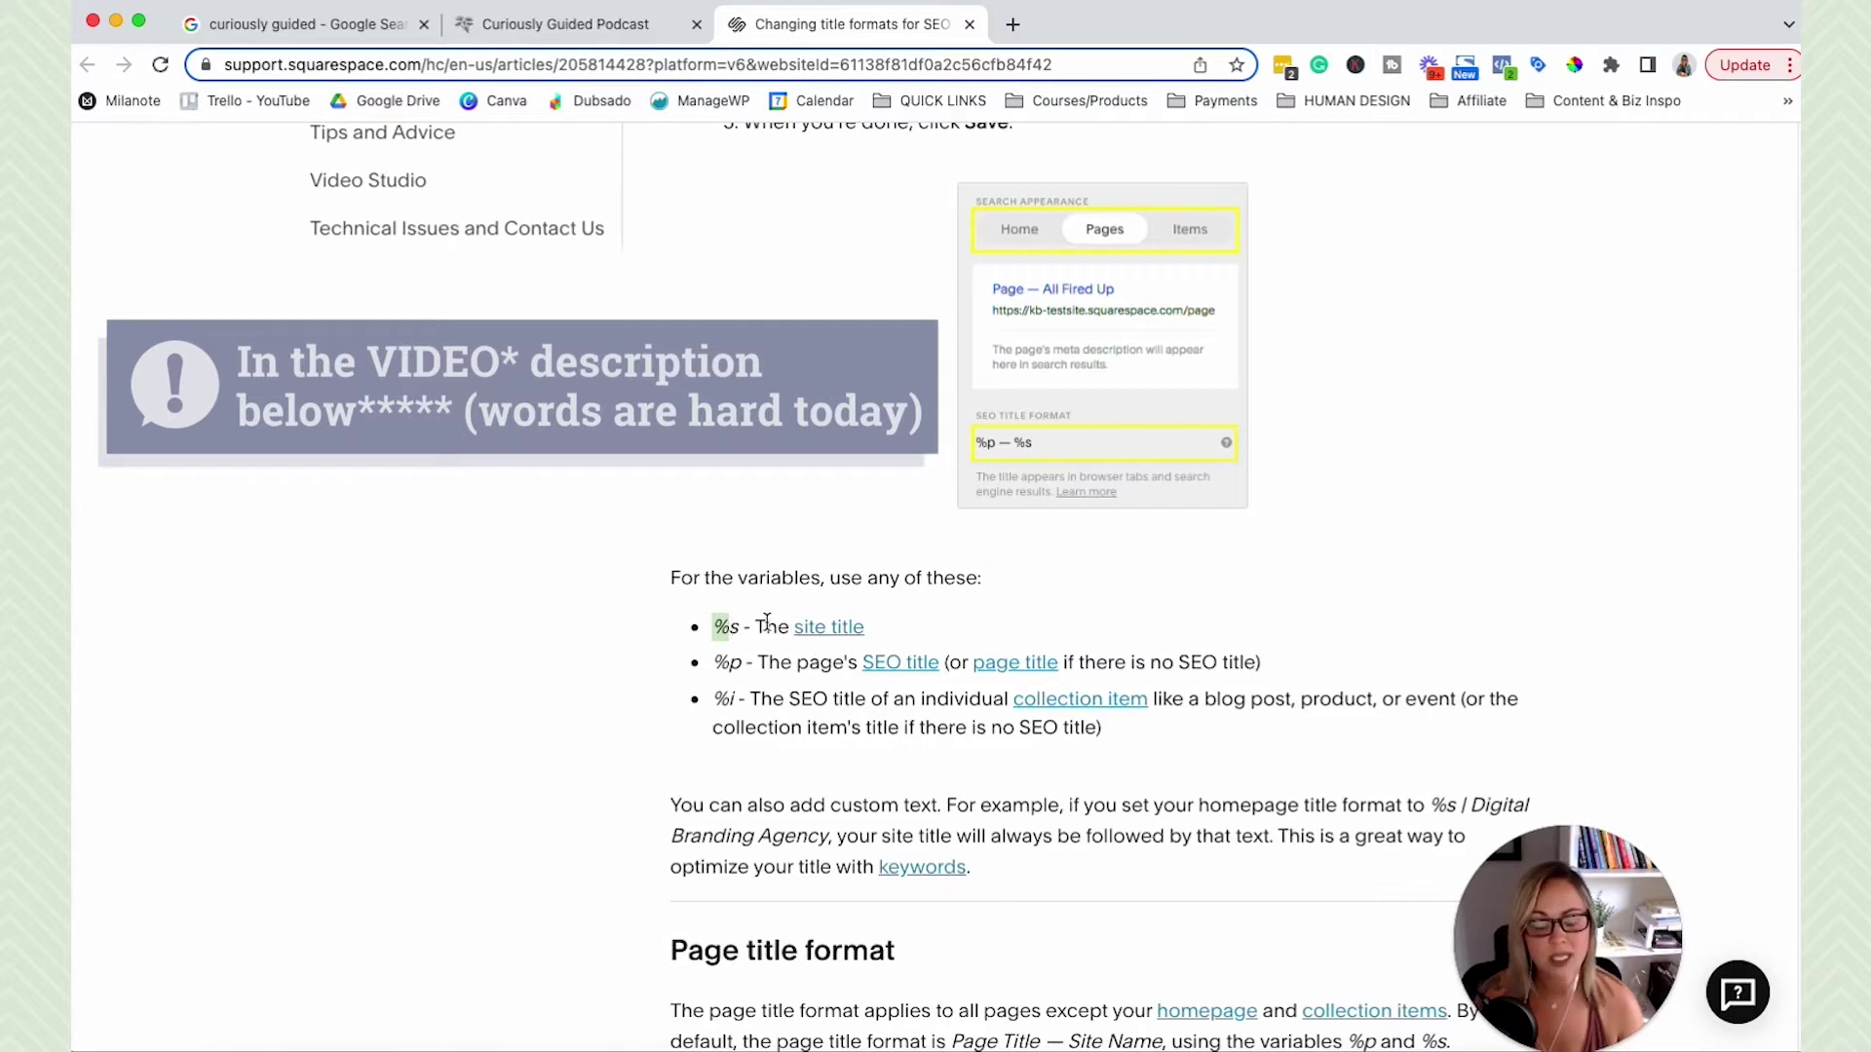
left_click(740, 663)
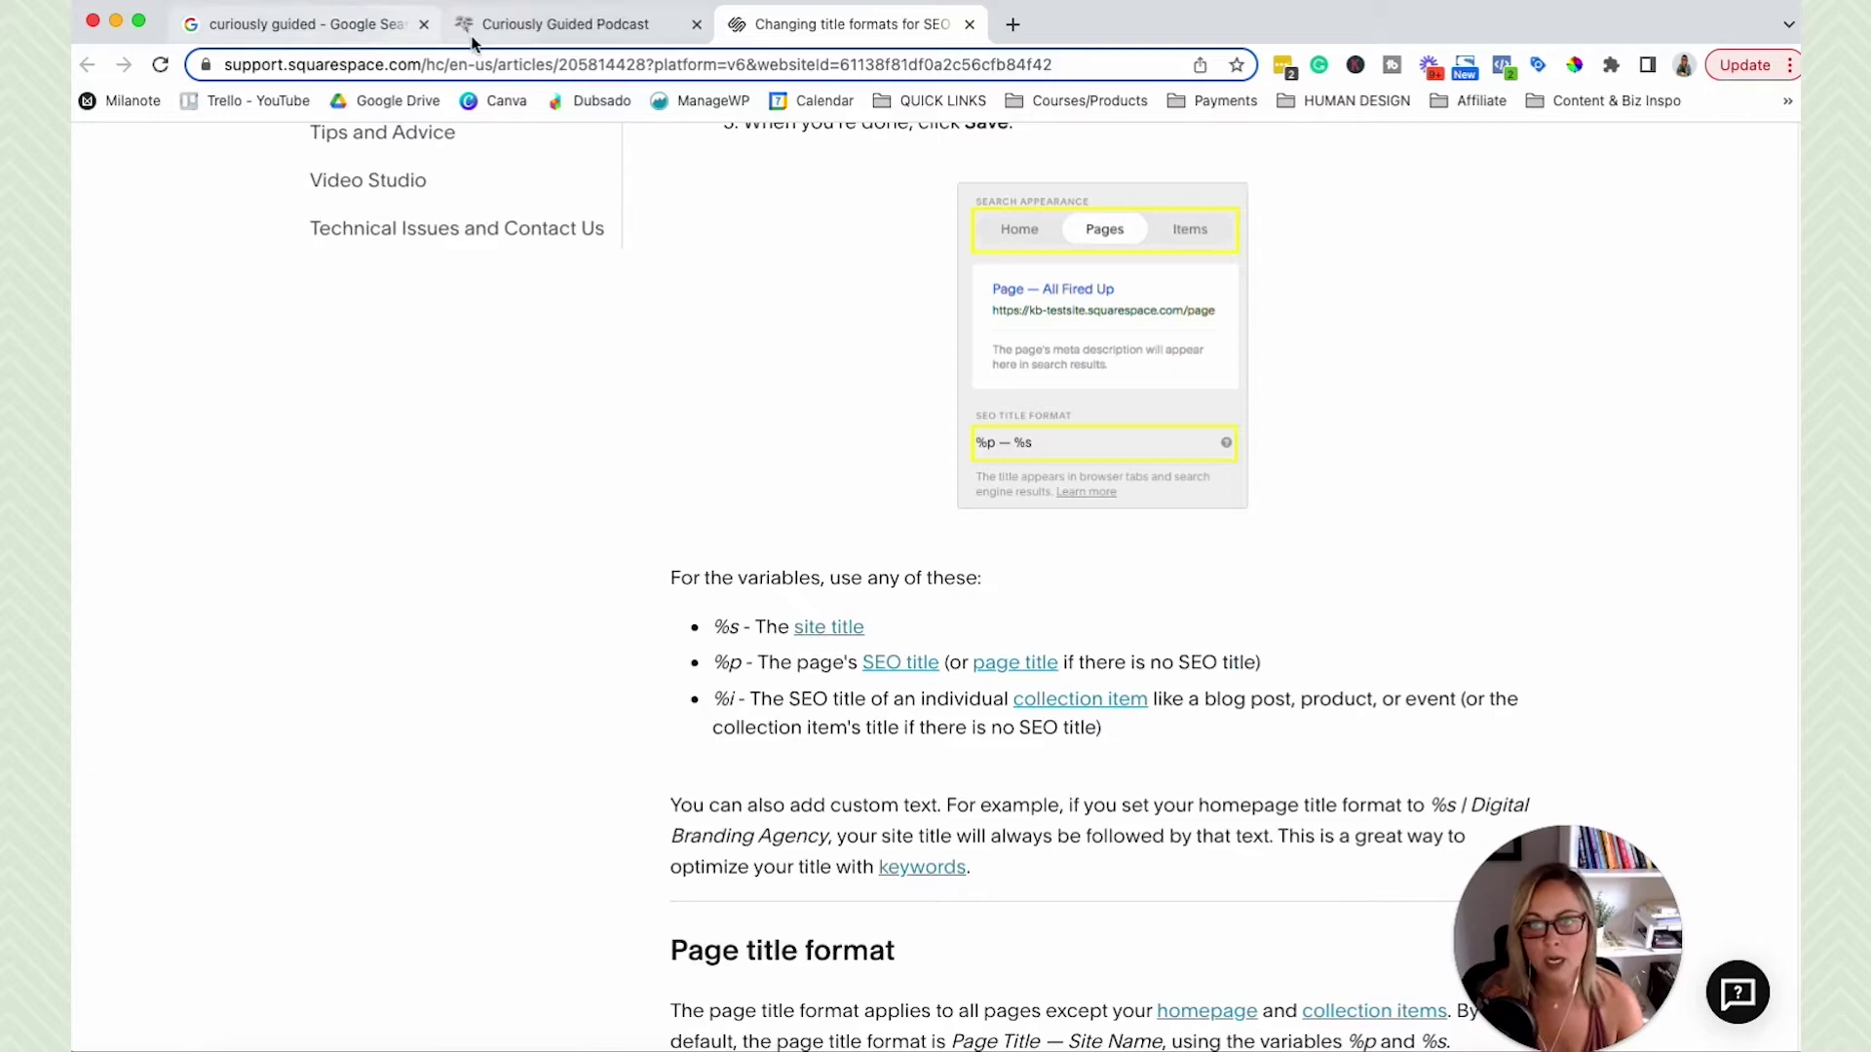
left_click(366, 30)
left_click(553, 30)
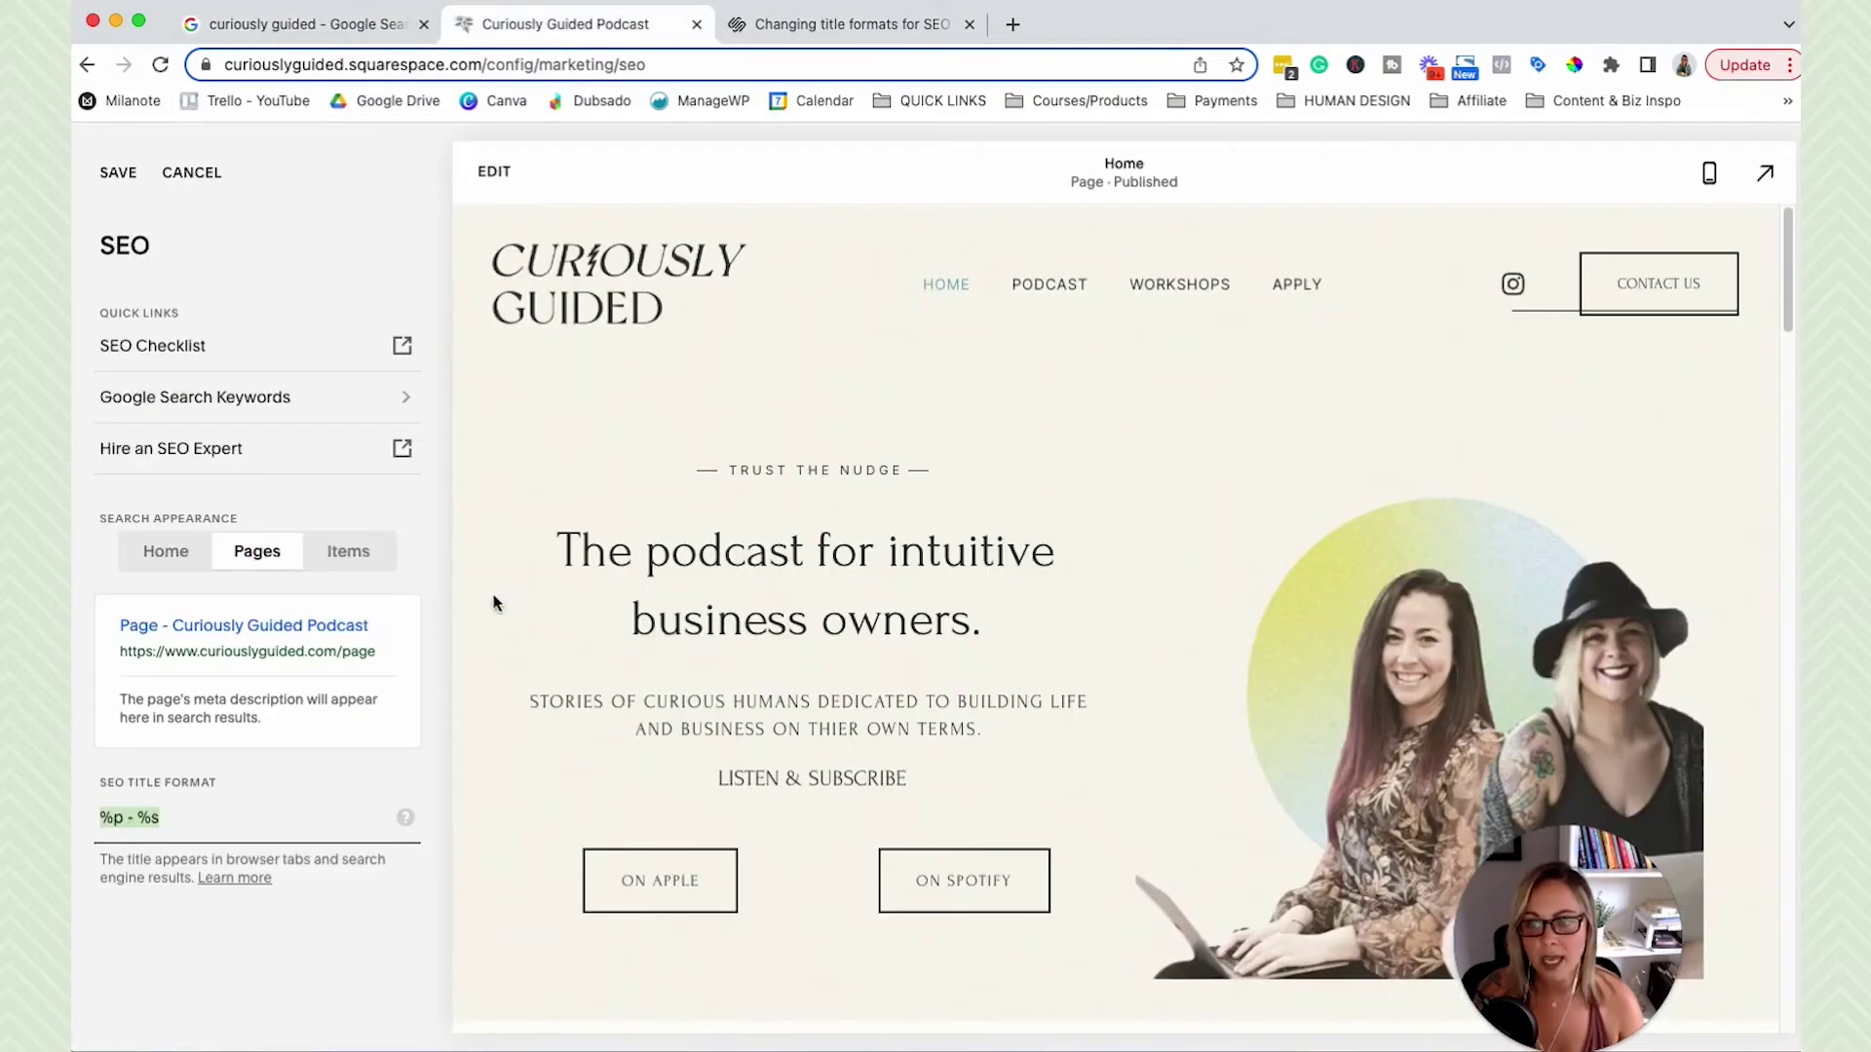
left_click(231, 823)
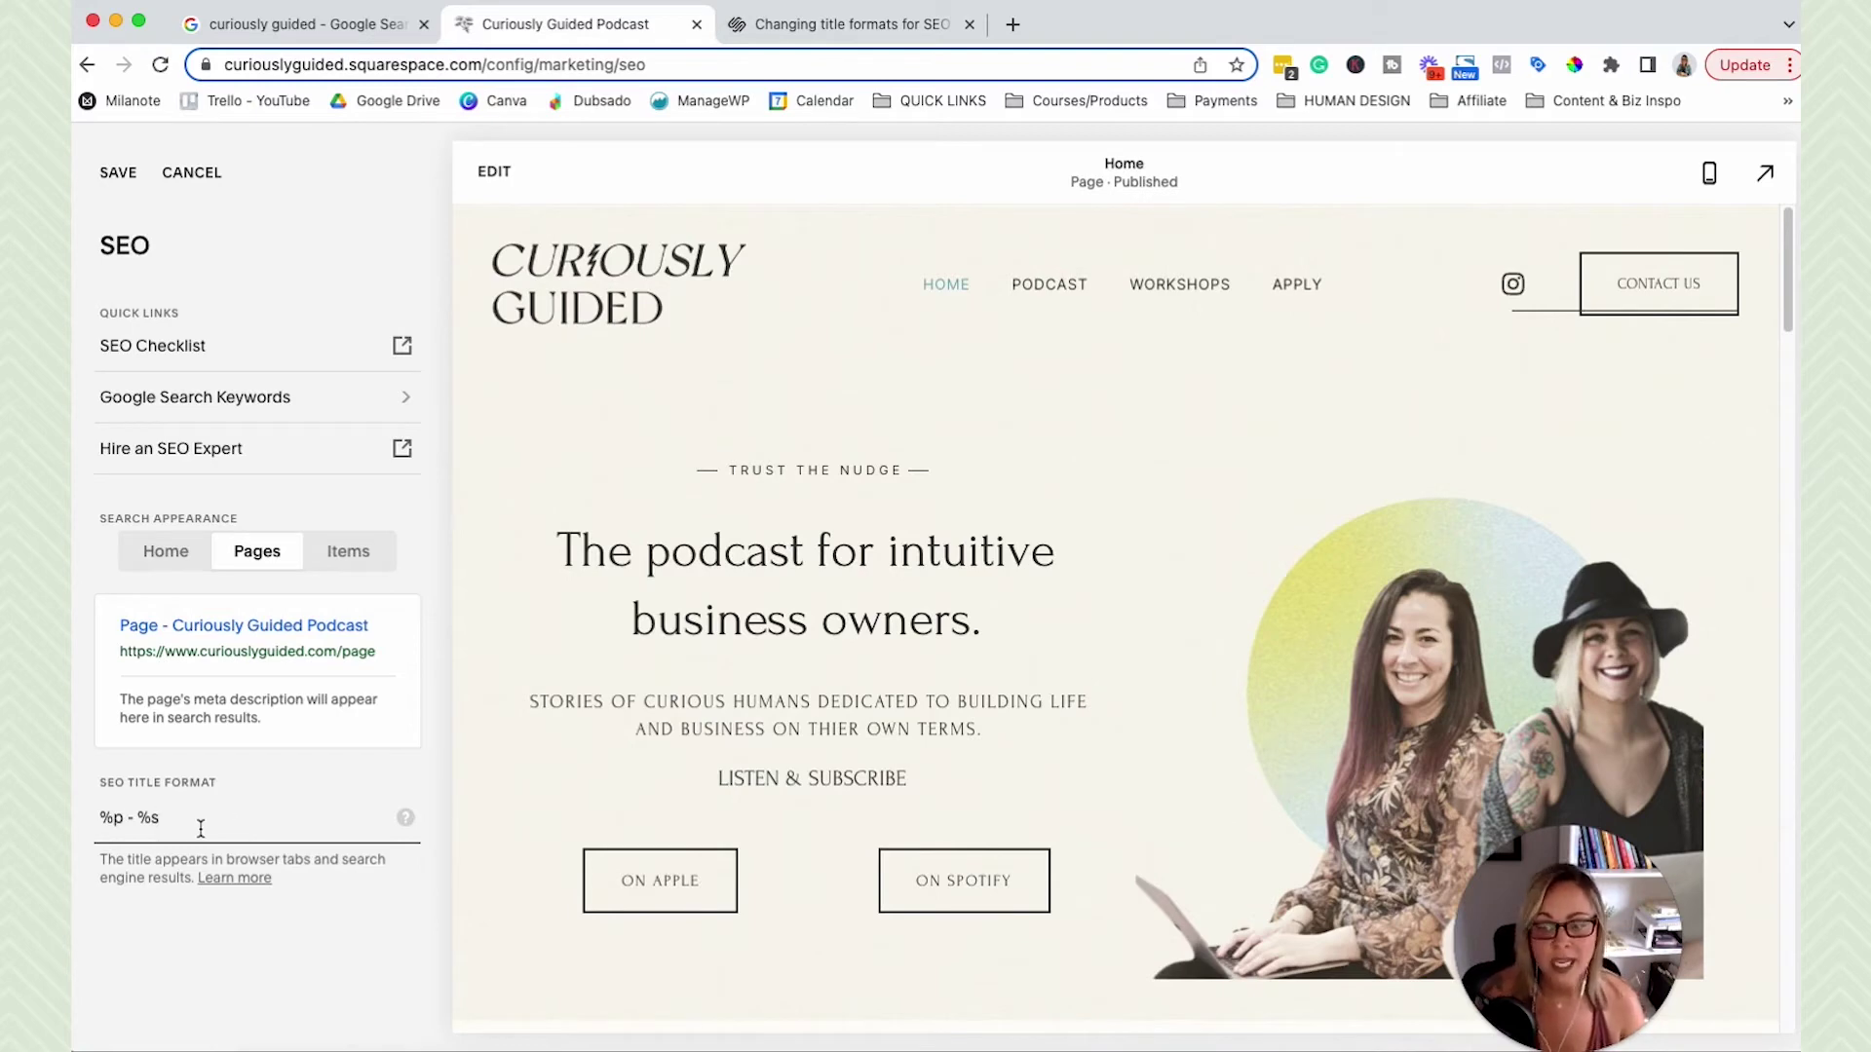
Select the %s variable in the Pages title format and save the SEO settings
left_click_drag(161, 824, 136, 823)
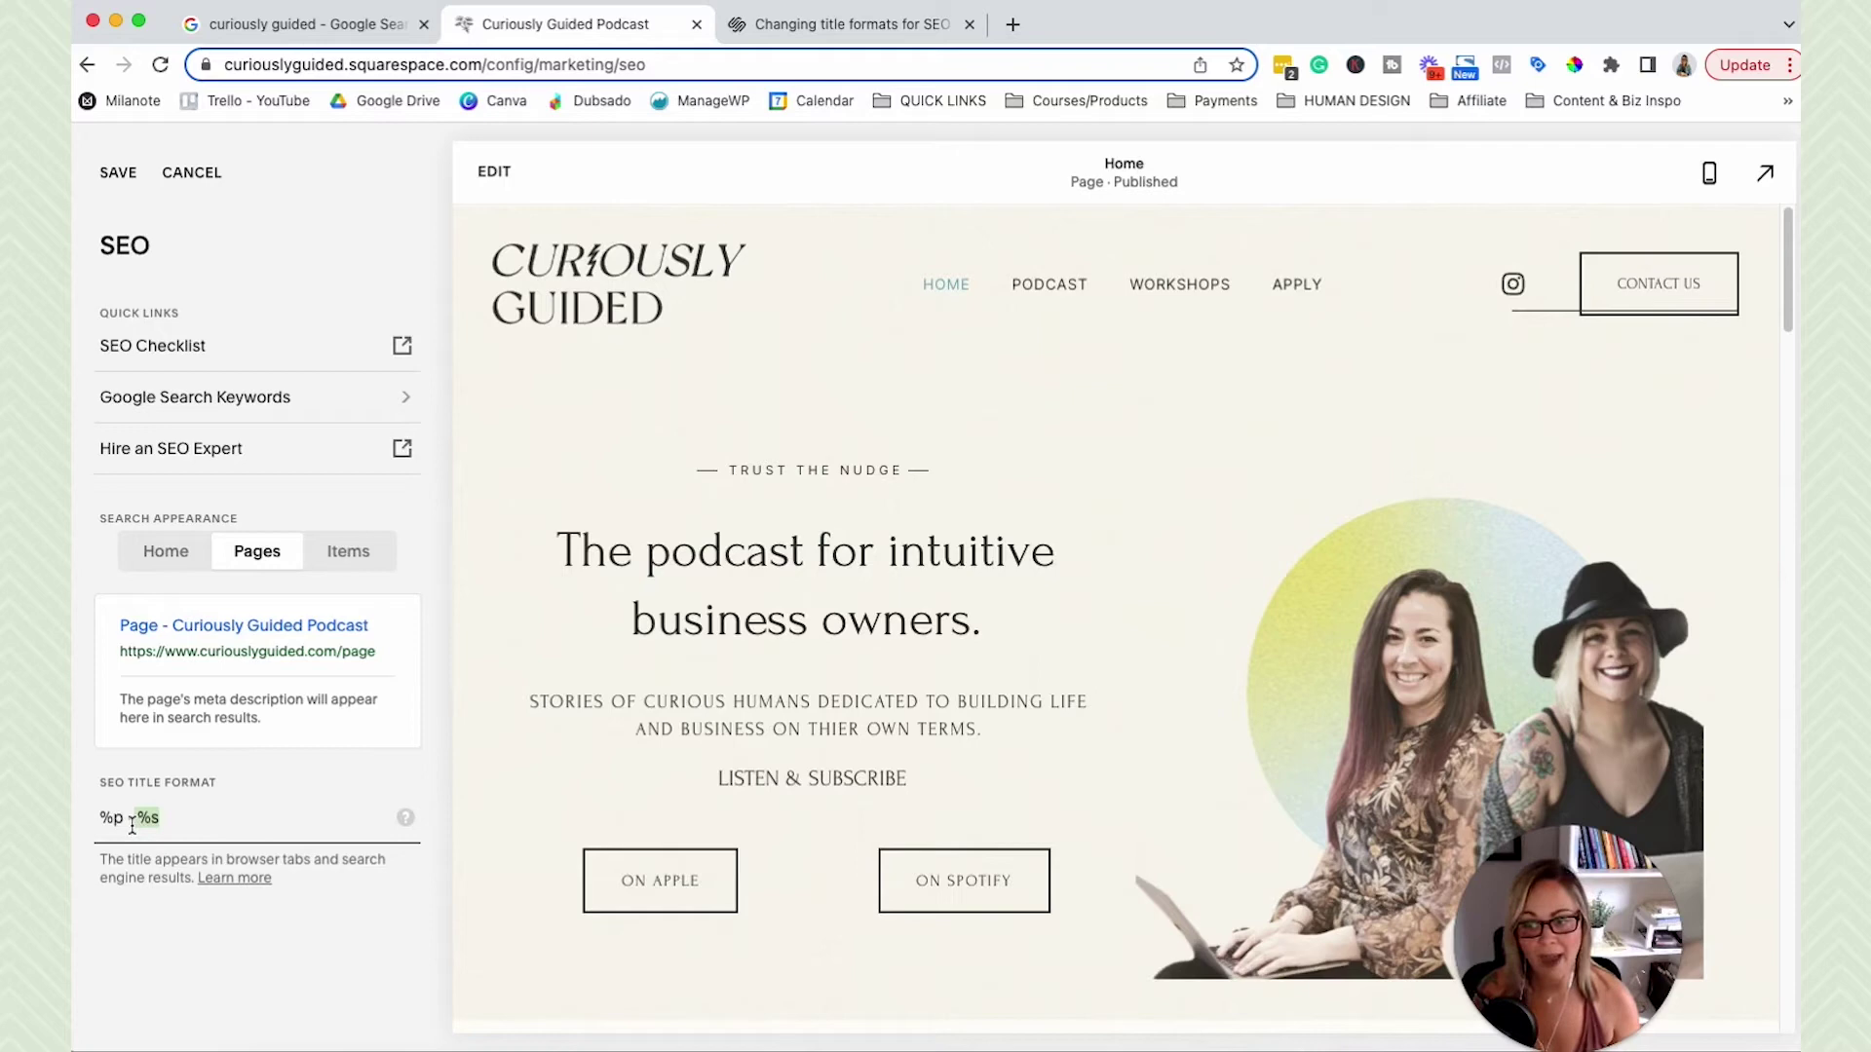
left_click(119, 820)
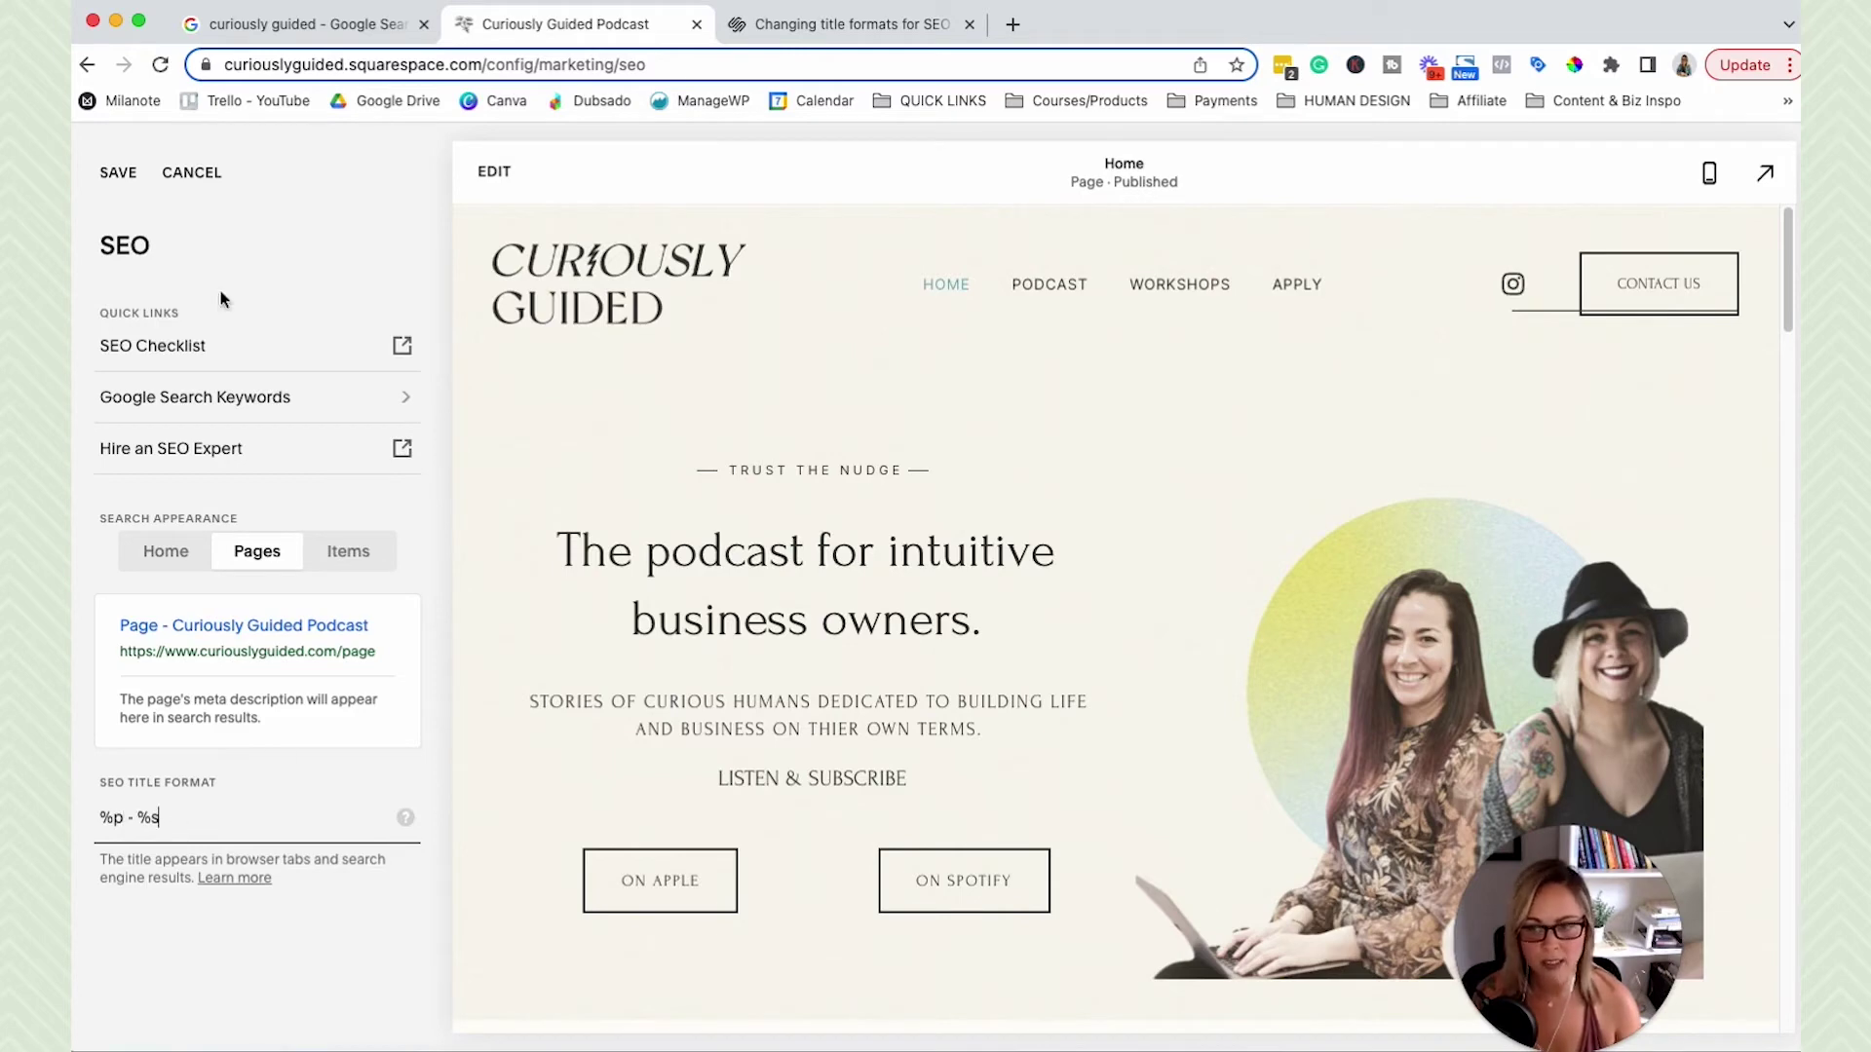
left_click(118, 176)
Open the Workshops page's SEO settings and allow the page in search results
left_click(118, 174)
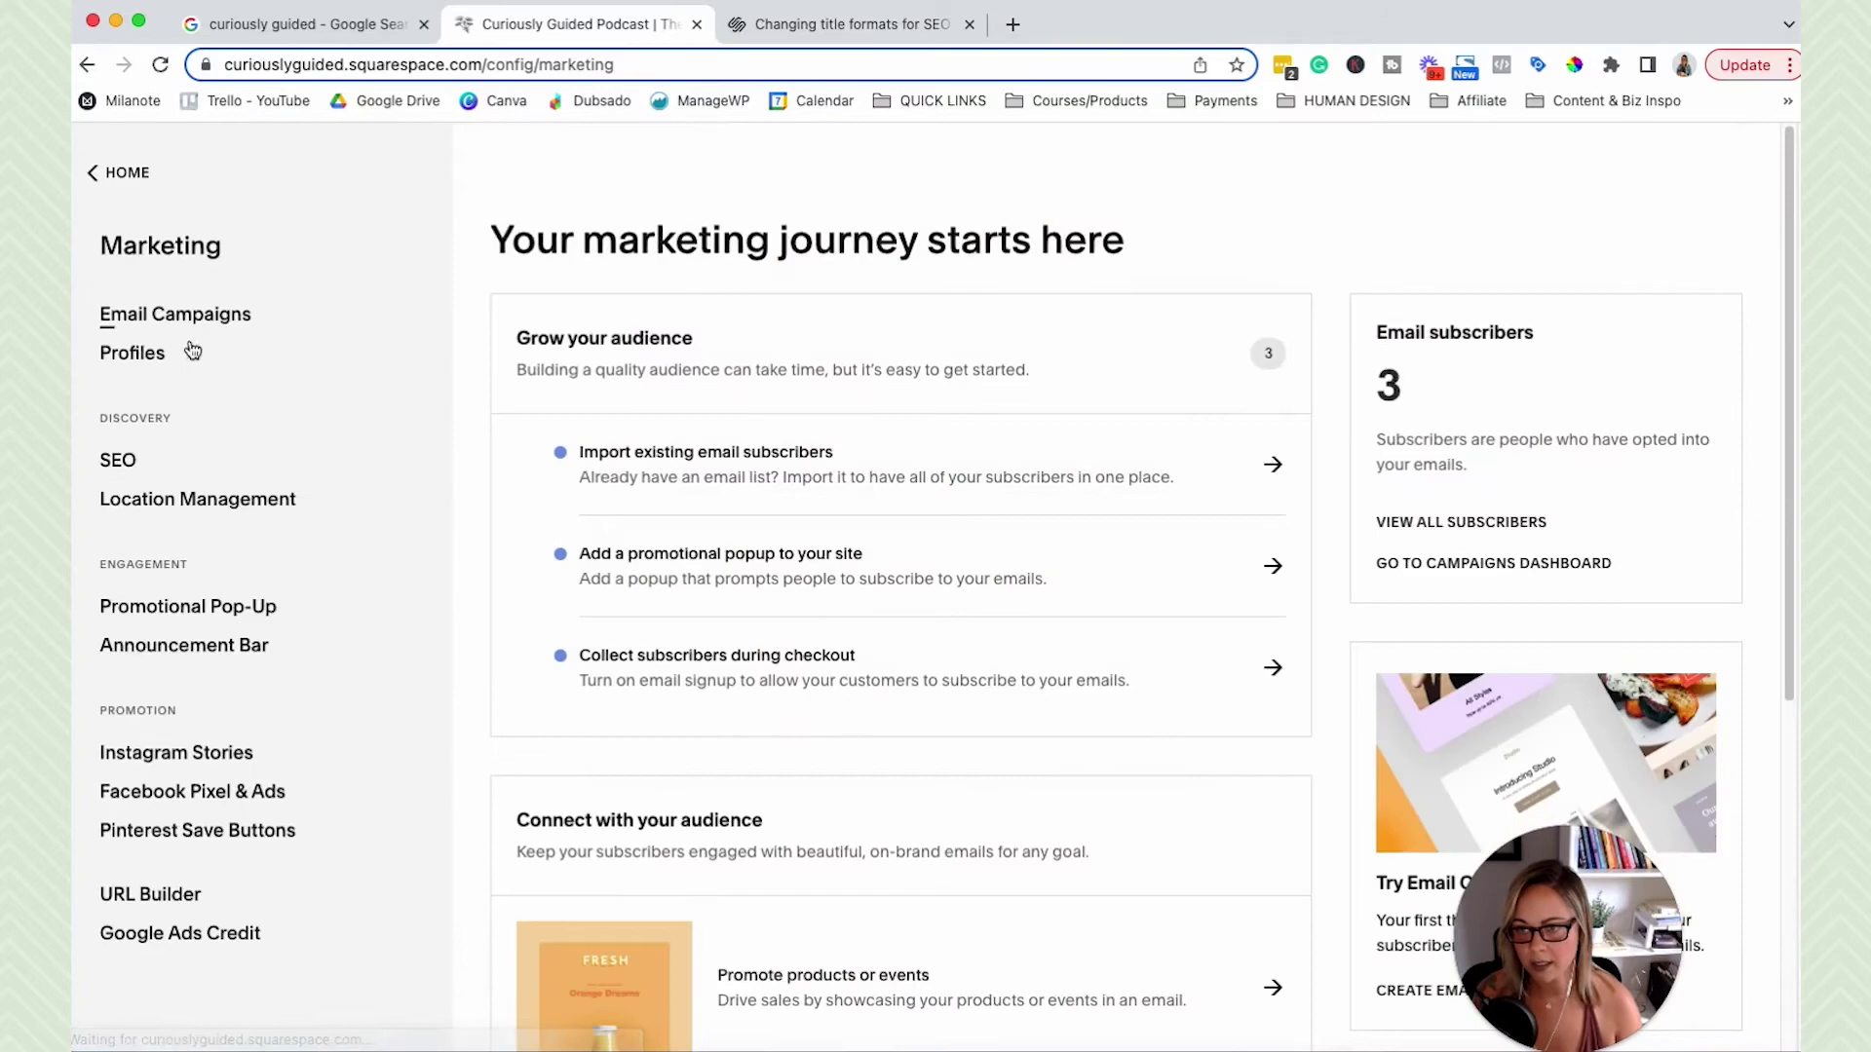
left_click(118, 173)
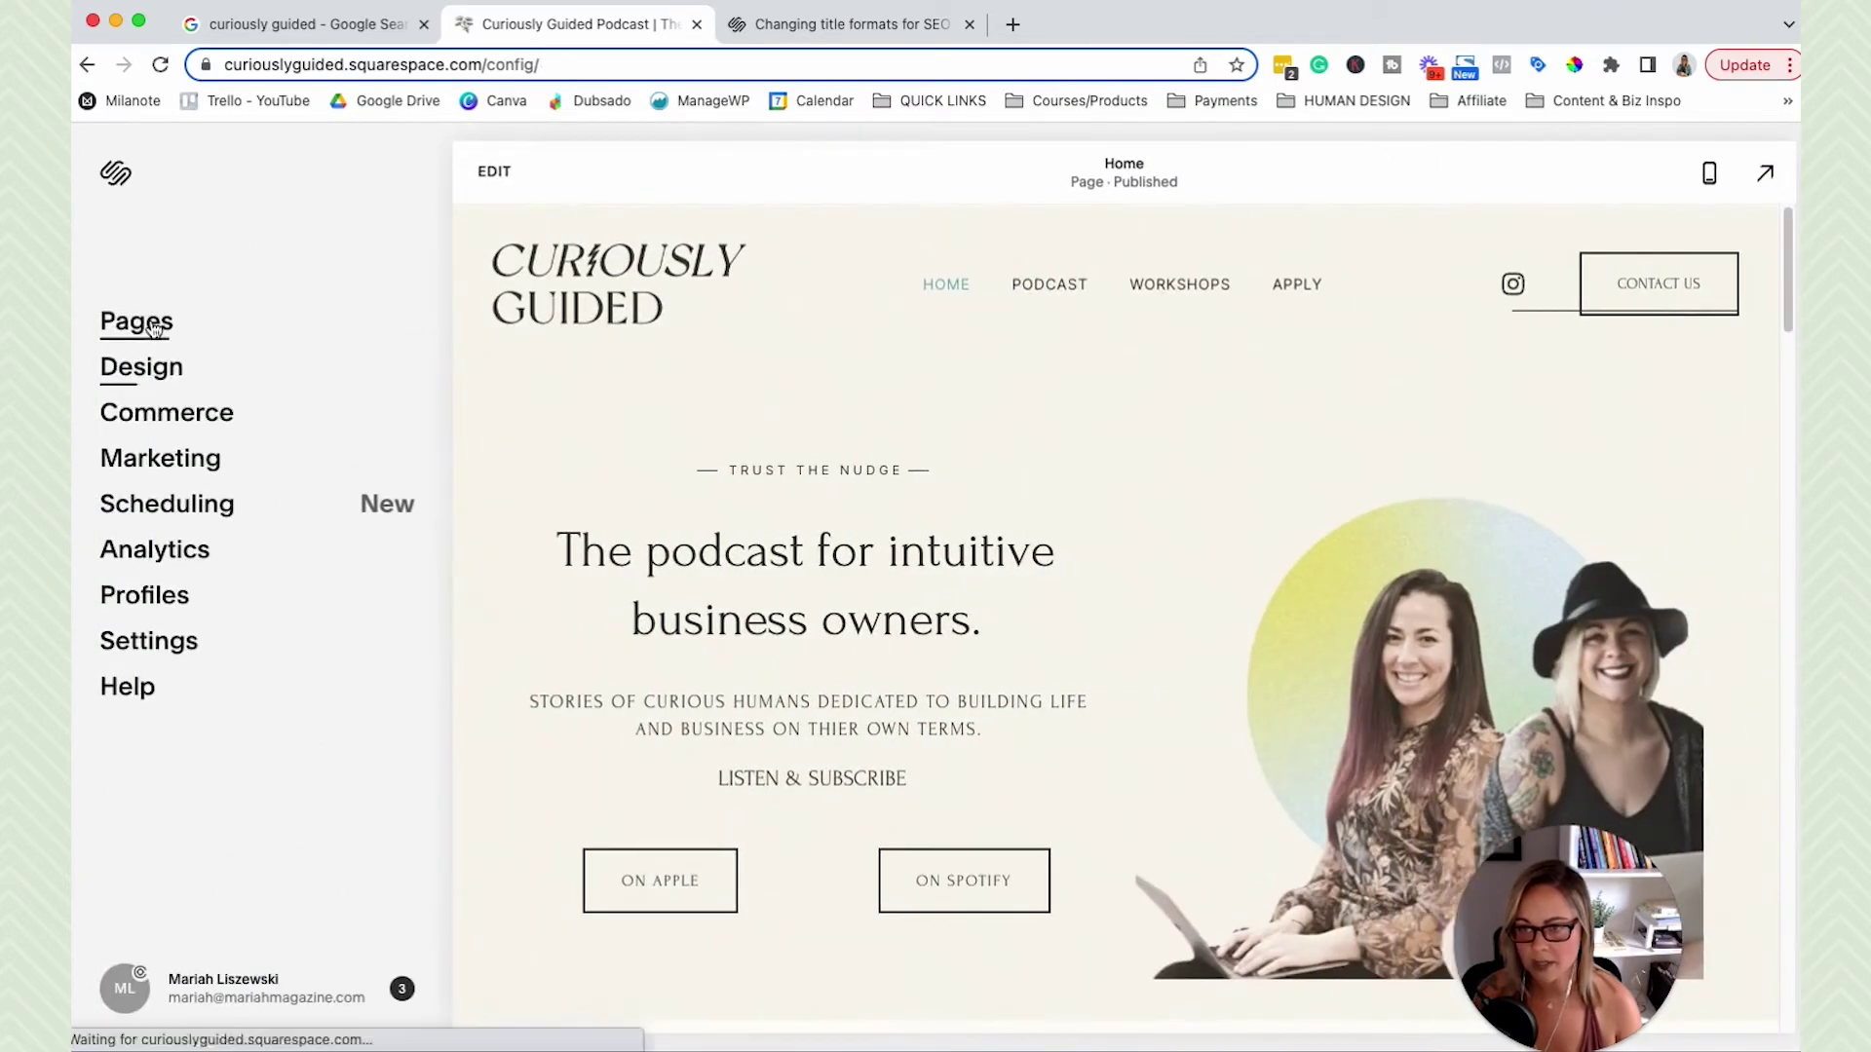
left_click(153, 328)
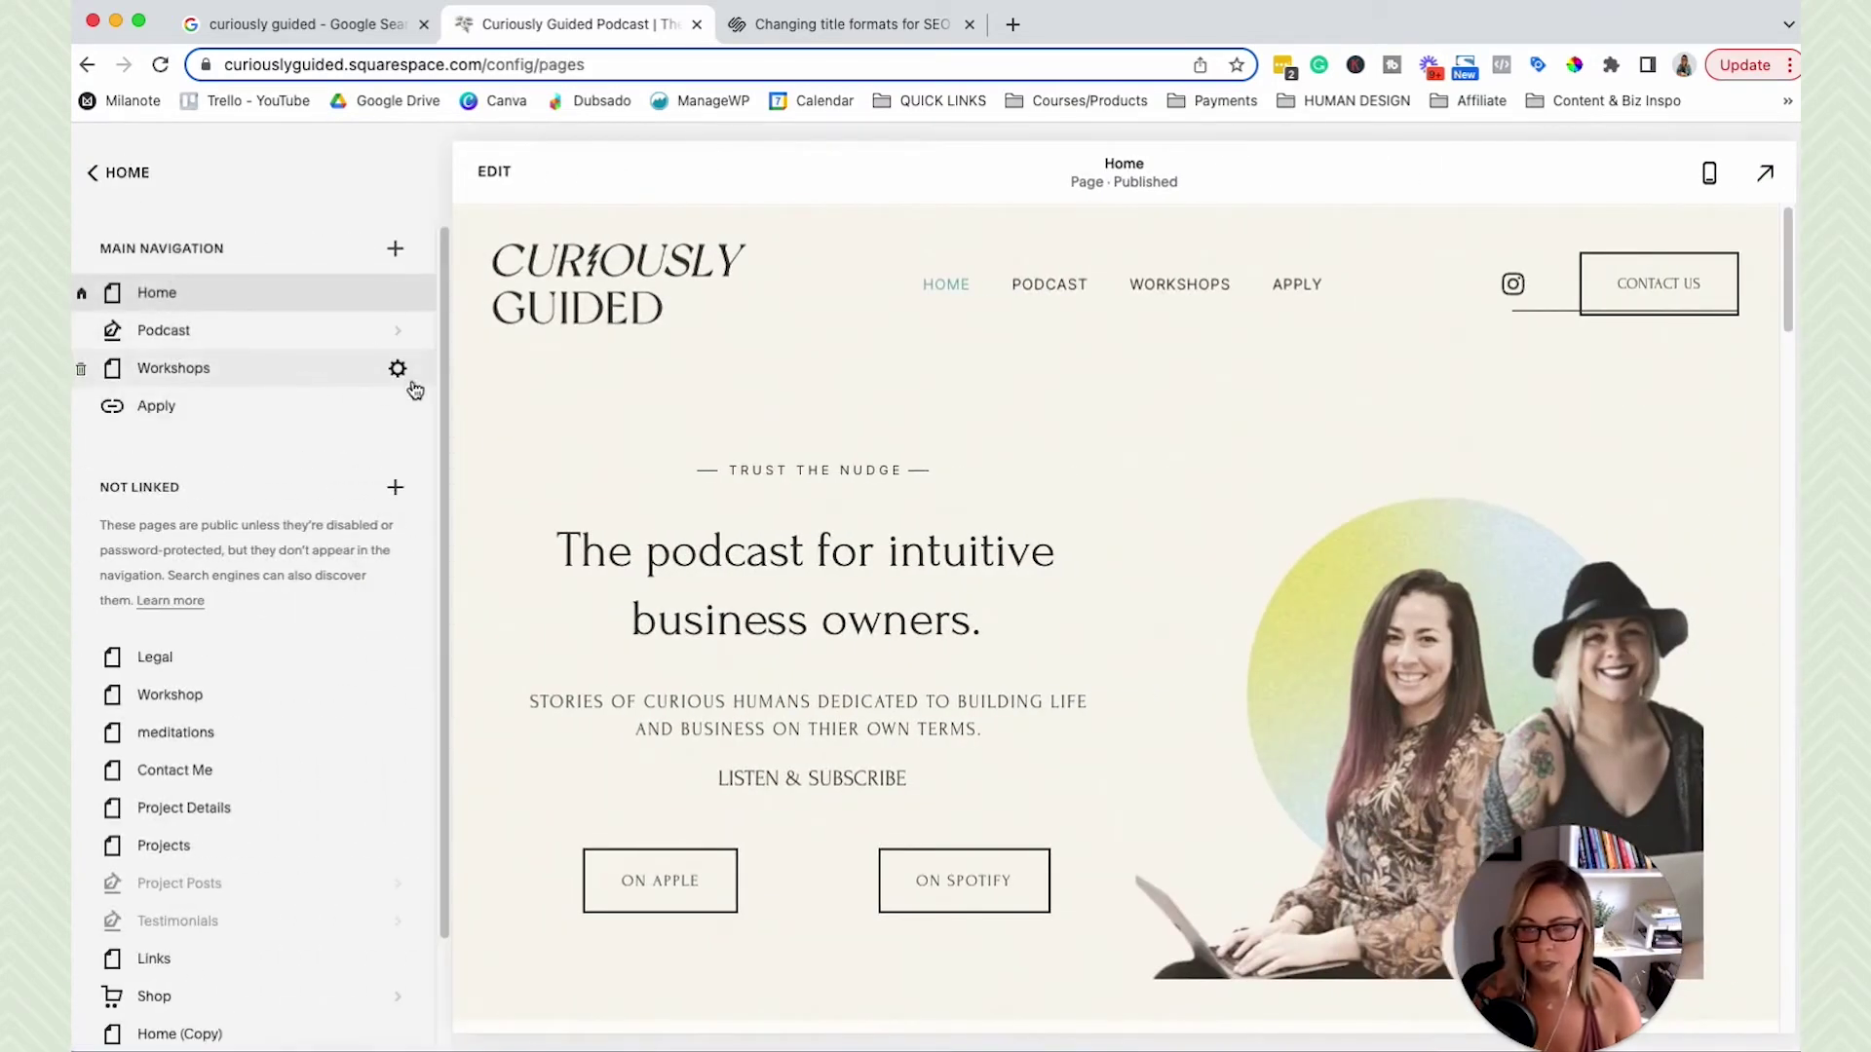
left_click(397, 368)
left_click(480, 417)
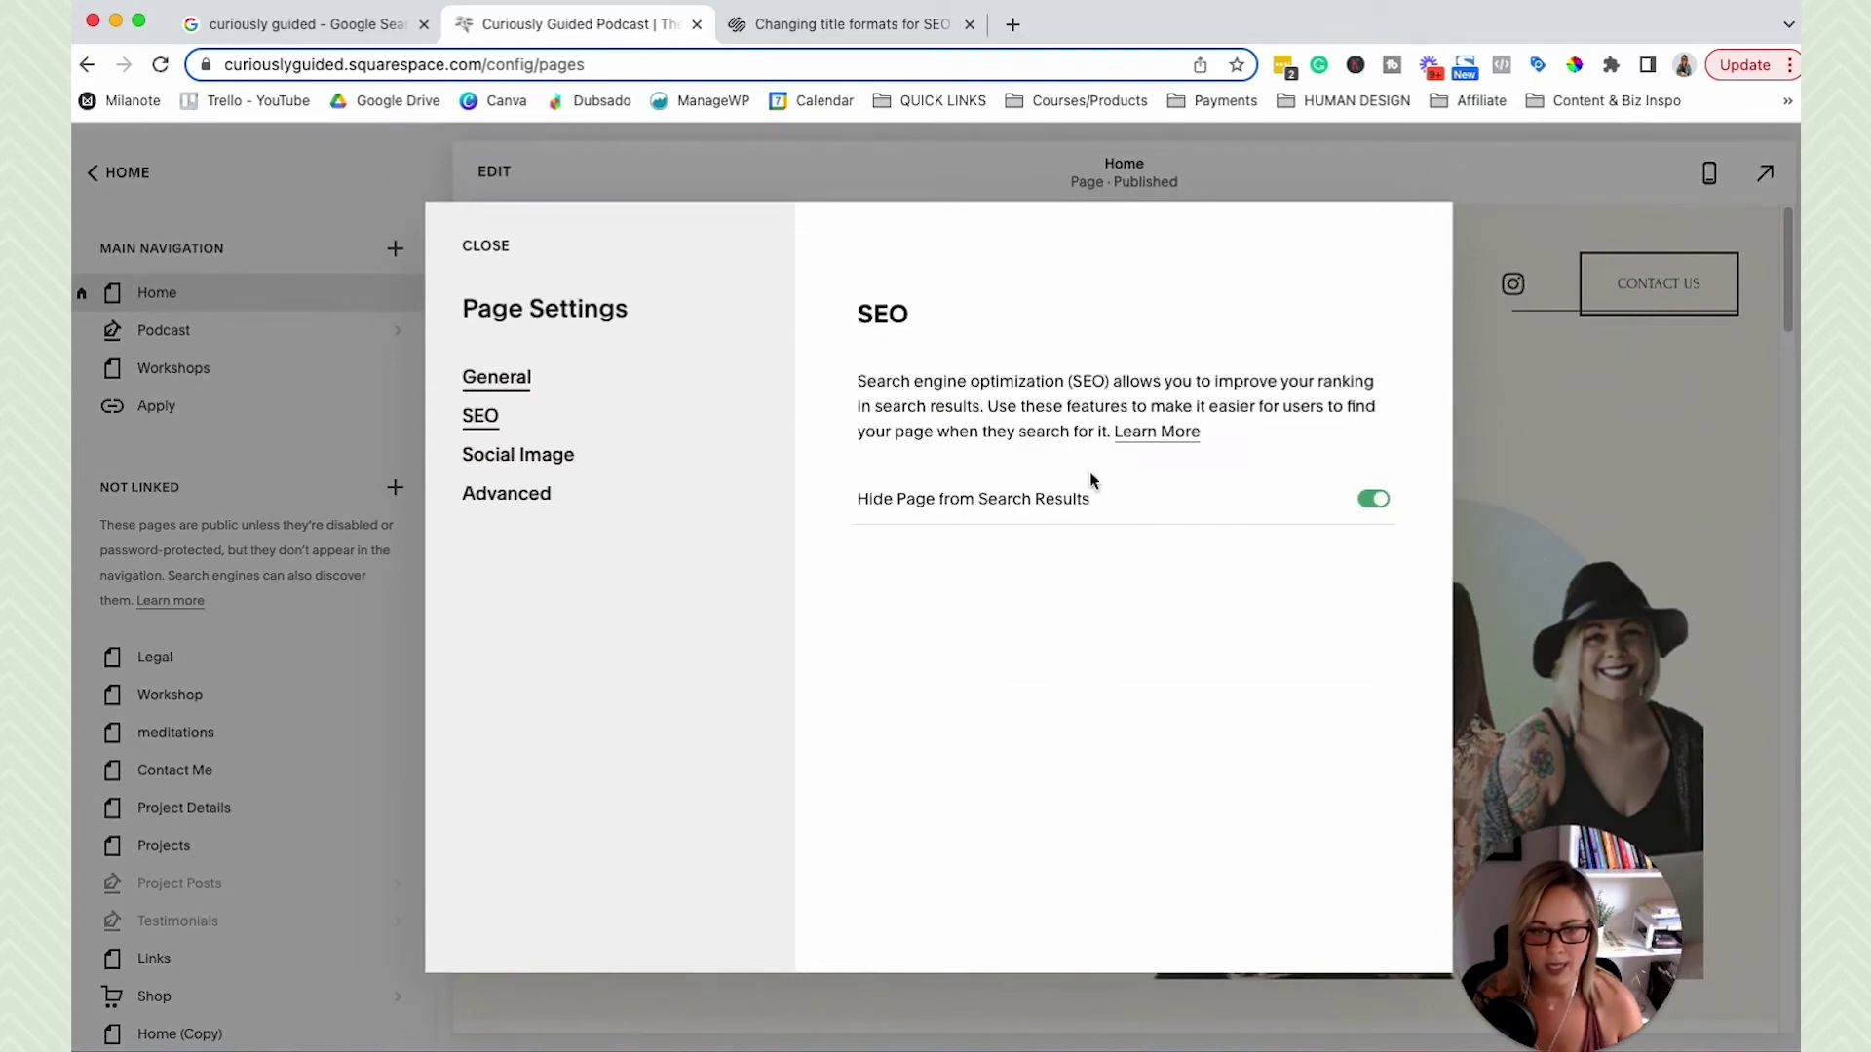
left_click(1376, 505)
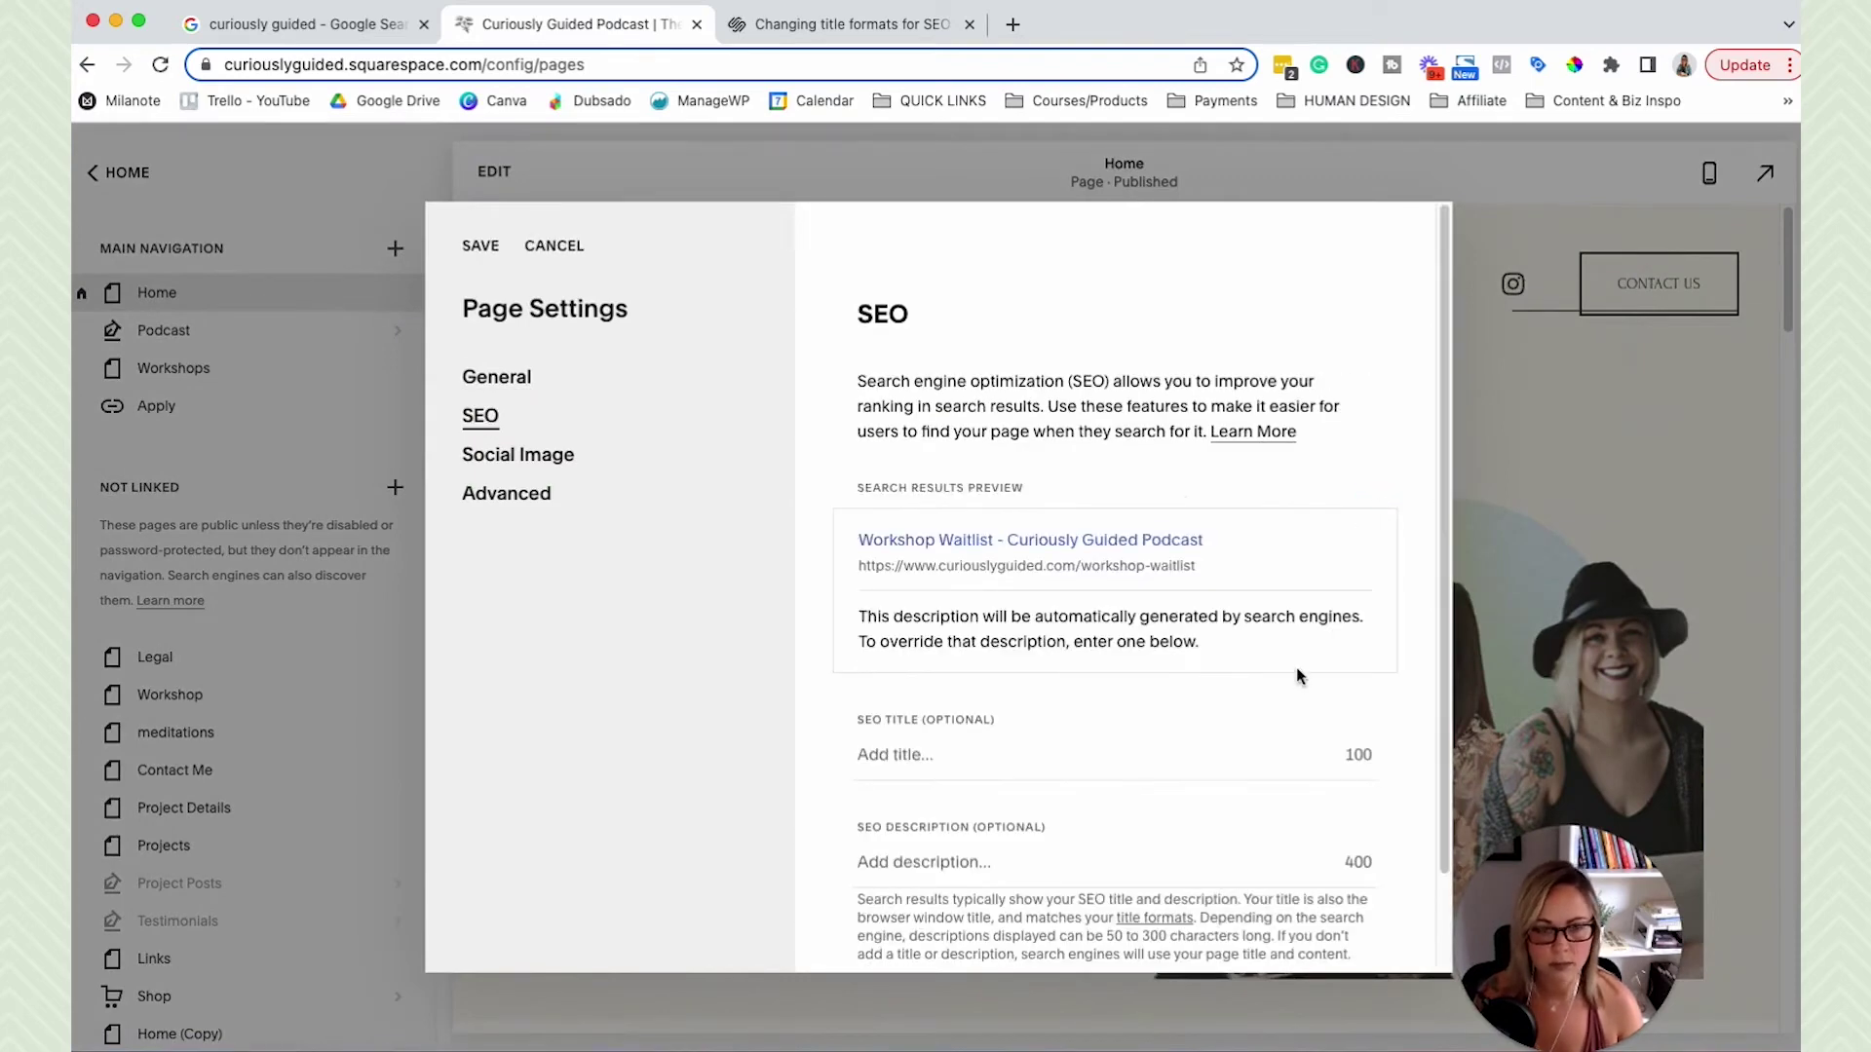
scroll(1297, 672, "down", 2)
scroll(1297, 672, "up", 2)
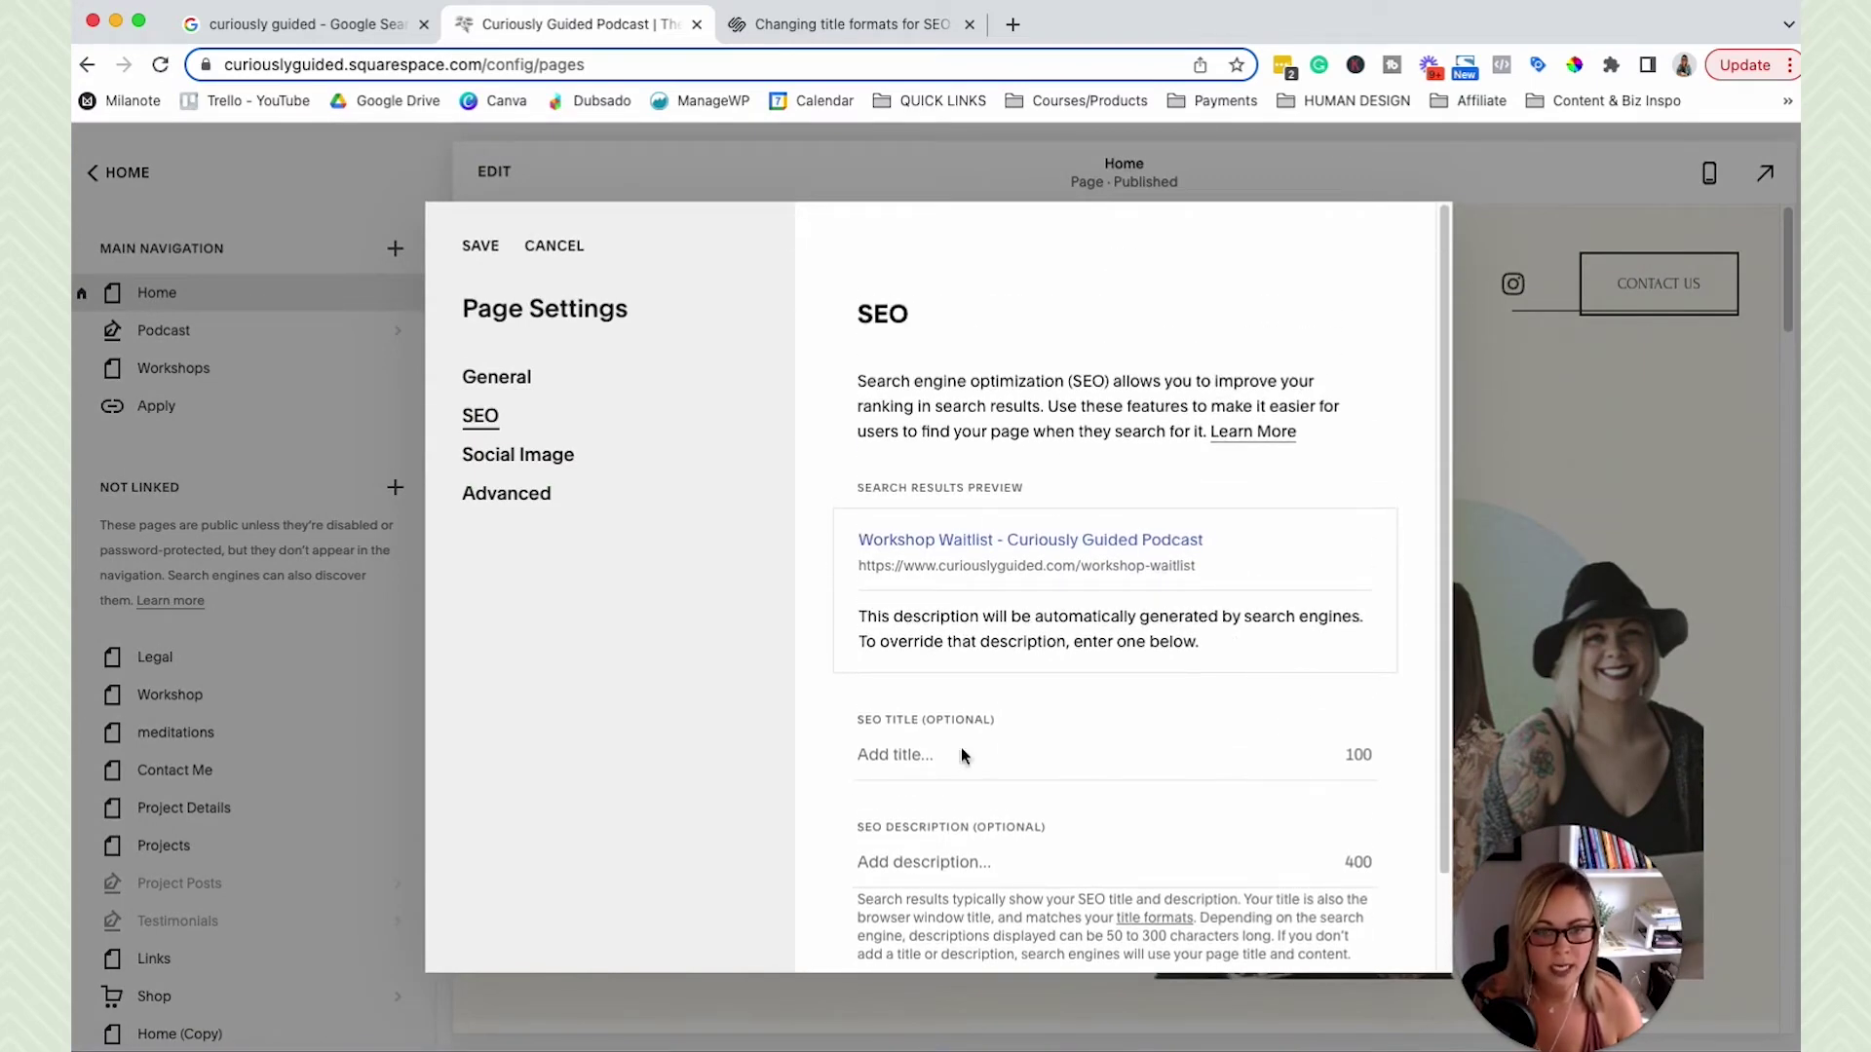
Check the SEO fields and the 'Workshop Waitlist' page title, then return to SEO
left_click(931, 760)
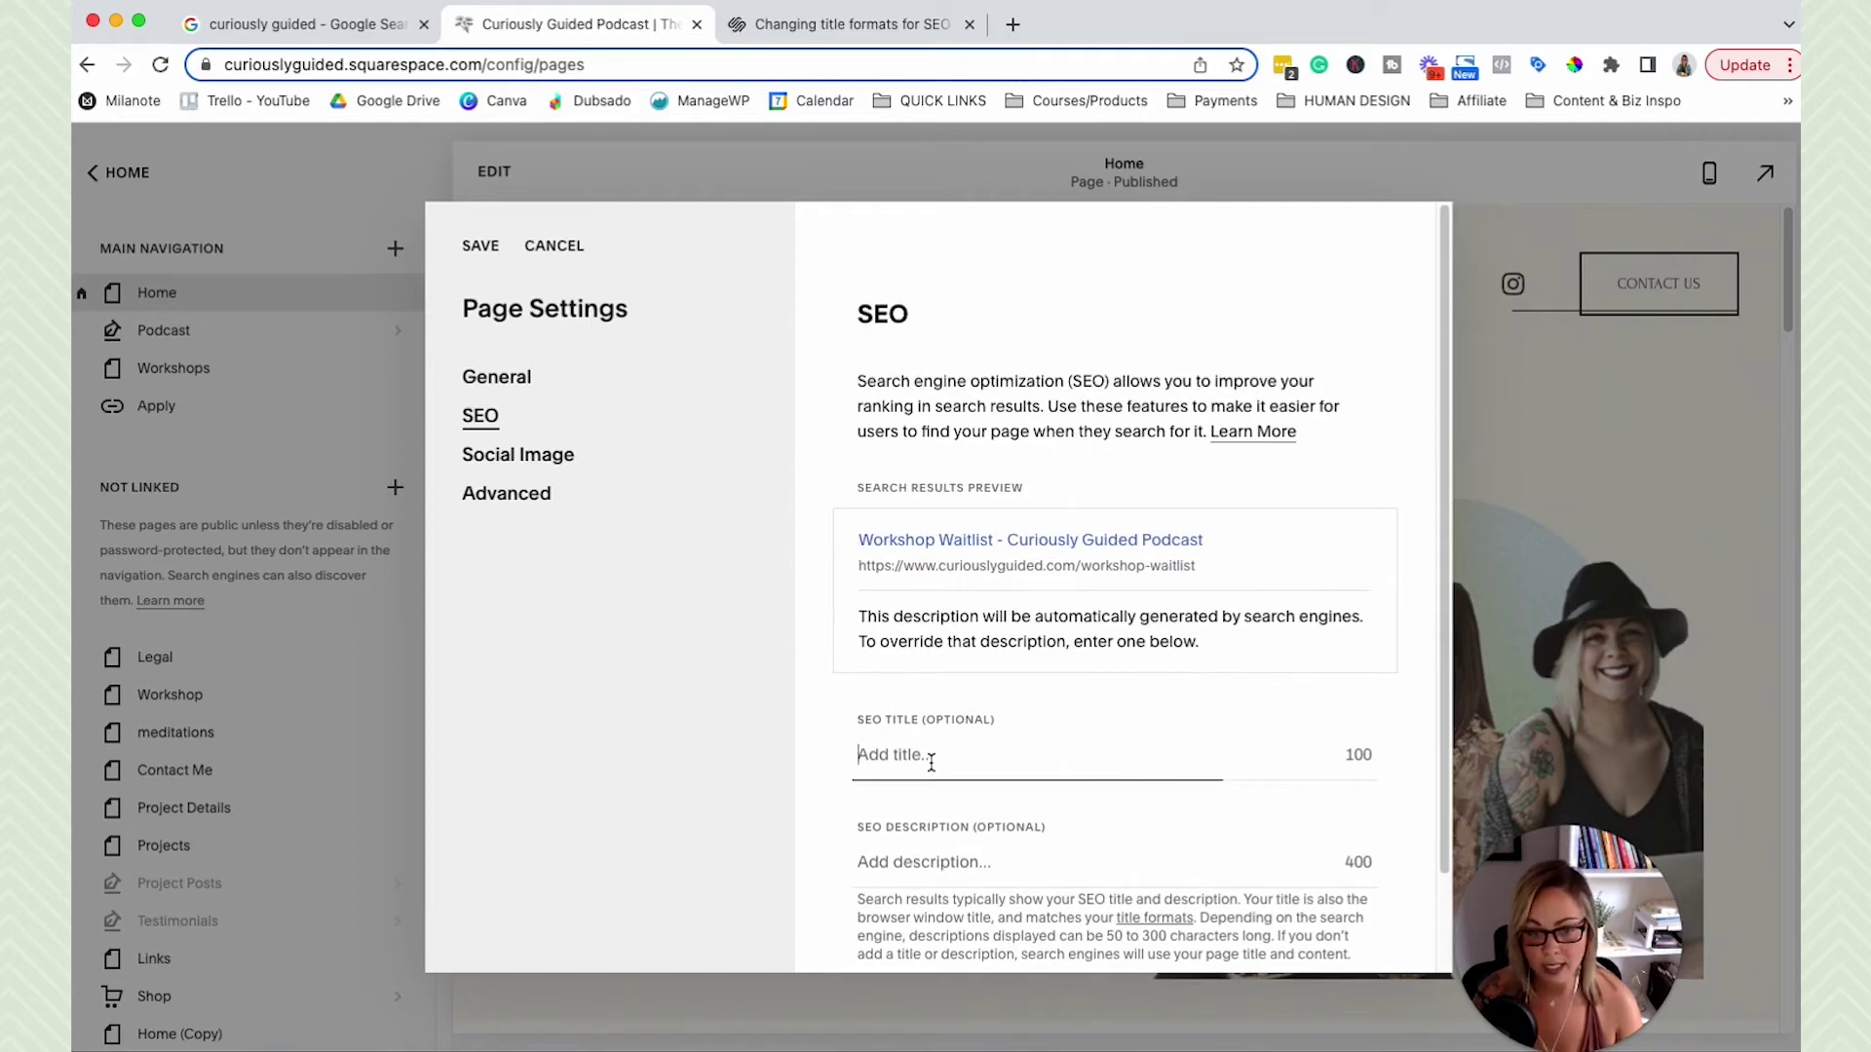
left_click(974, 872)
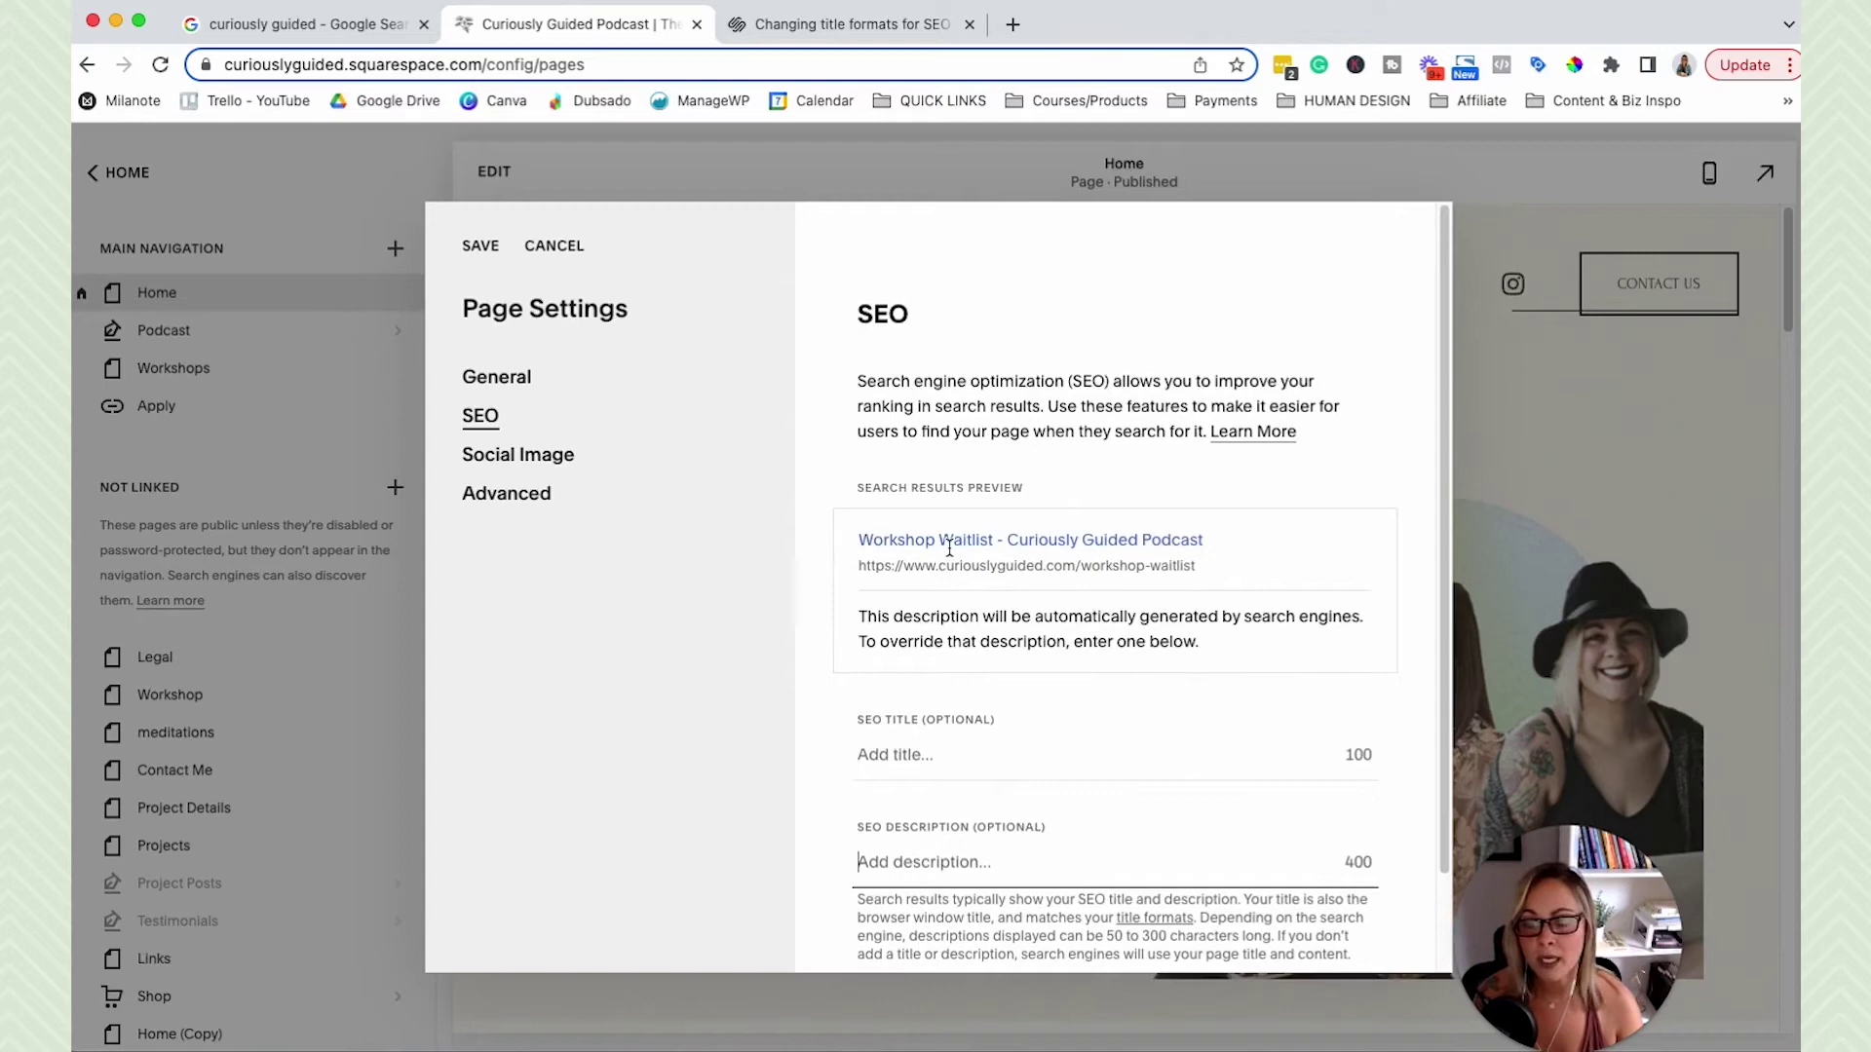
left_click(487, 376)
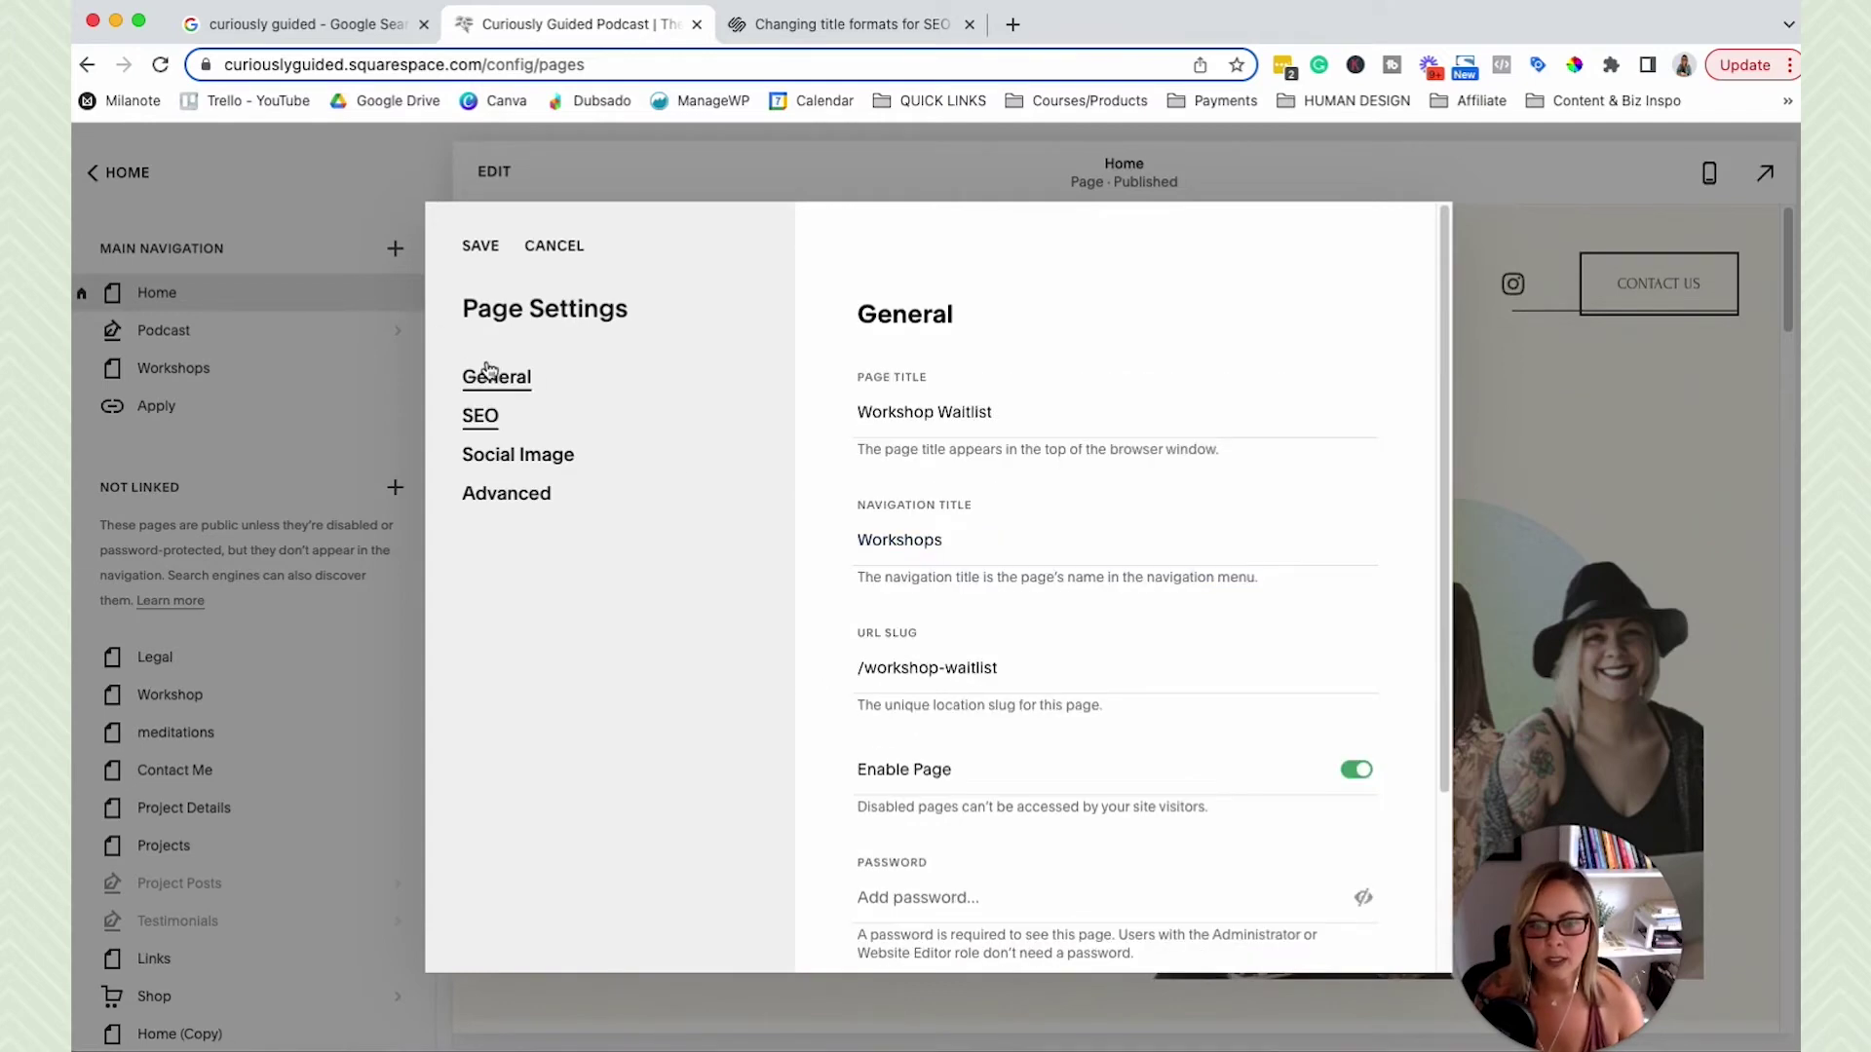
left_click(1047, 413)
left_click_drag(1047, 414, 822, 380)
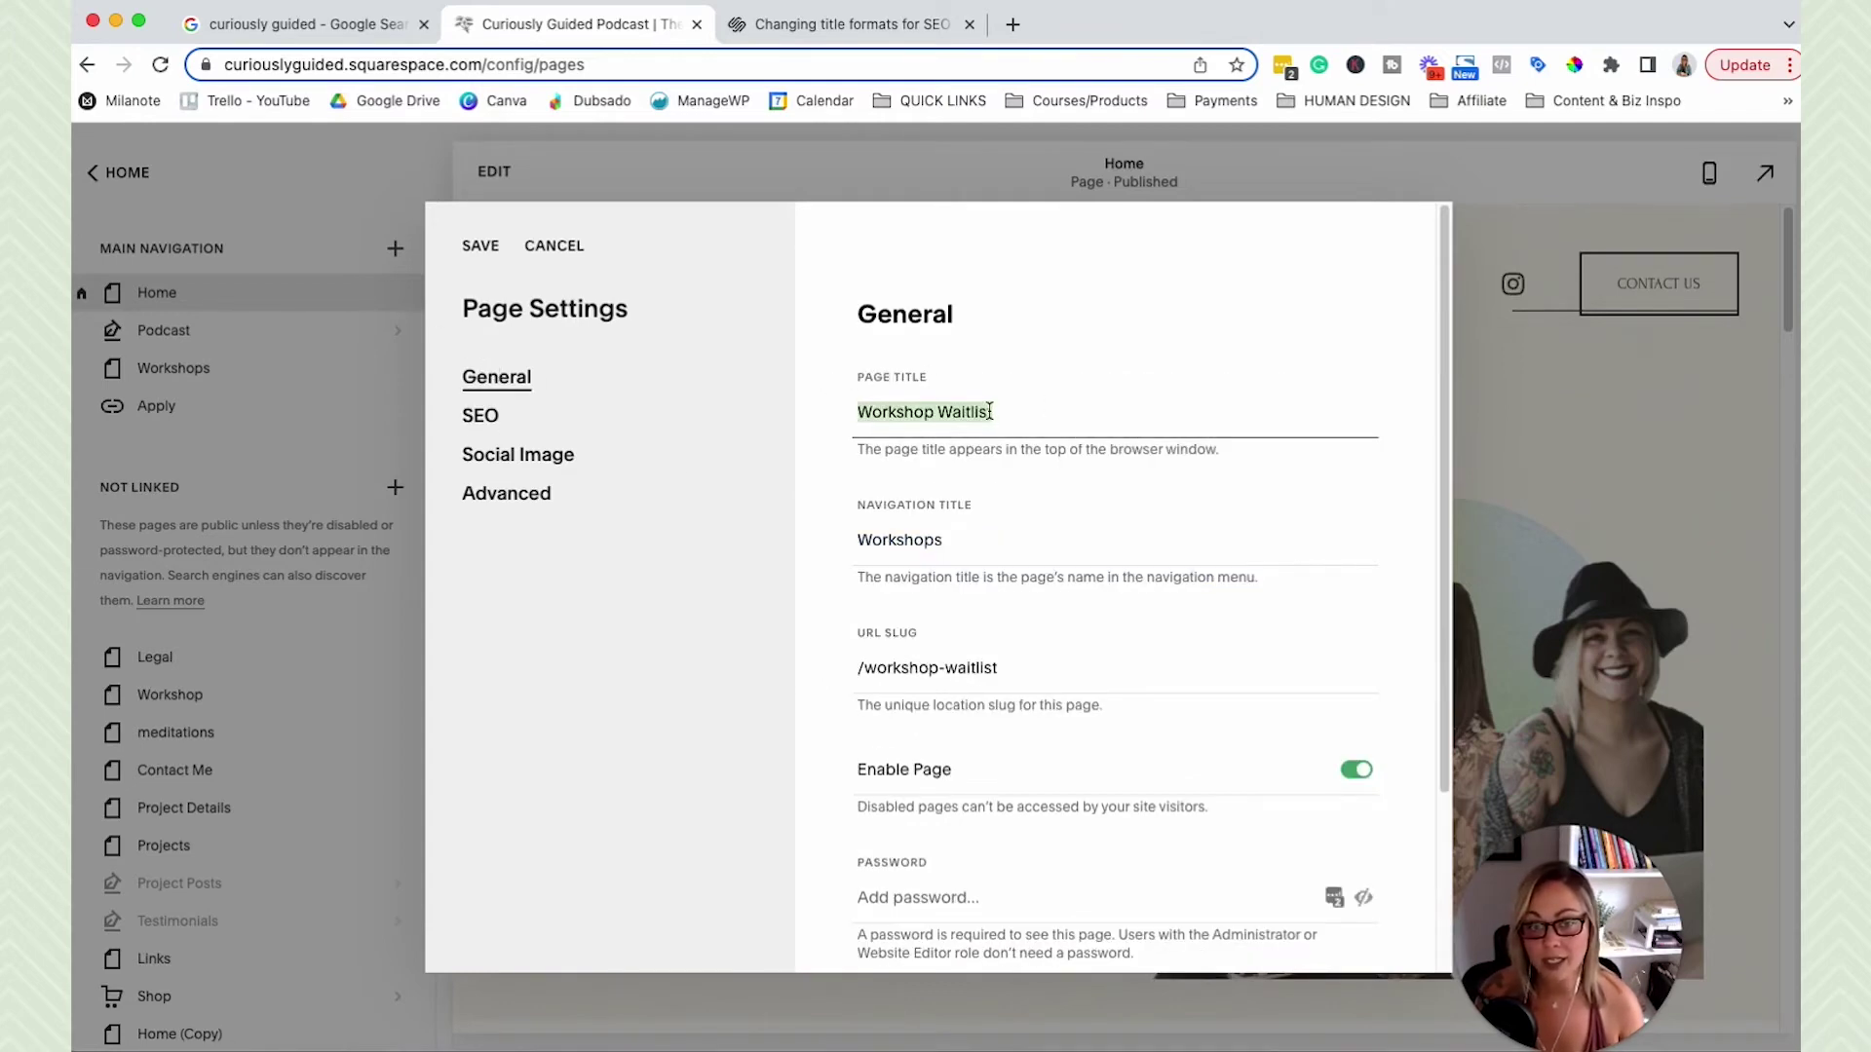
left_click(545, 411)
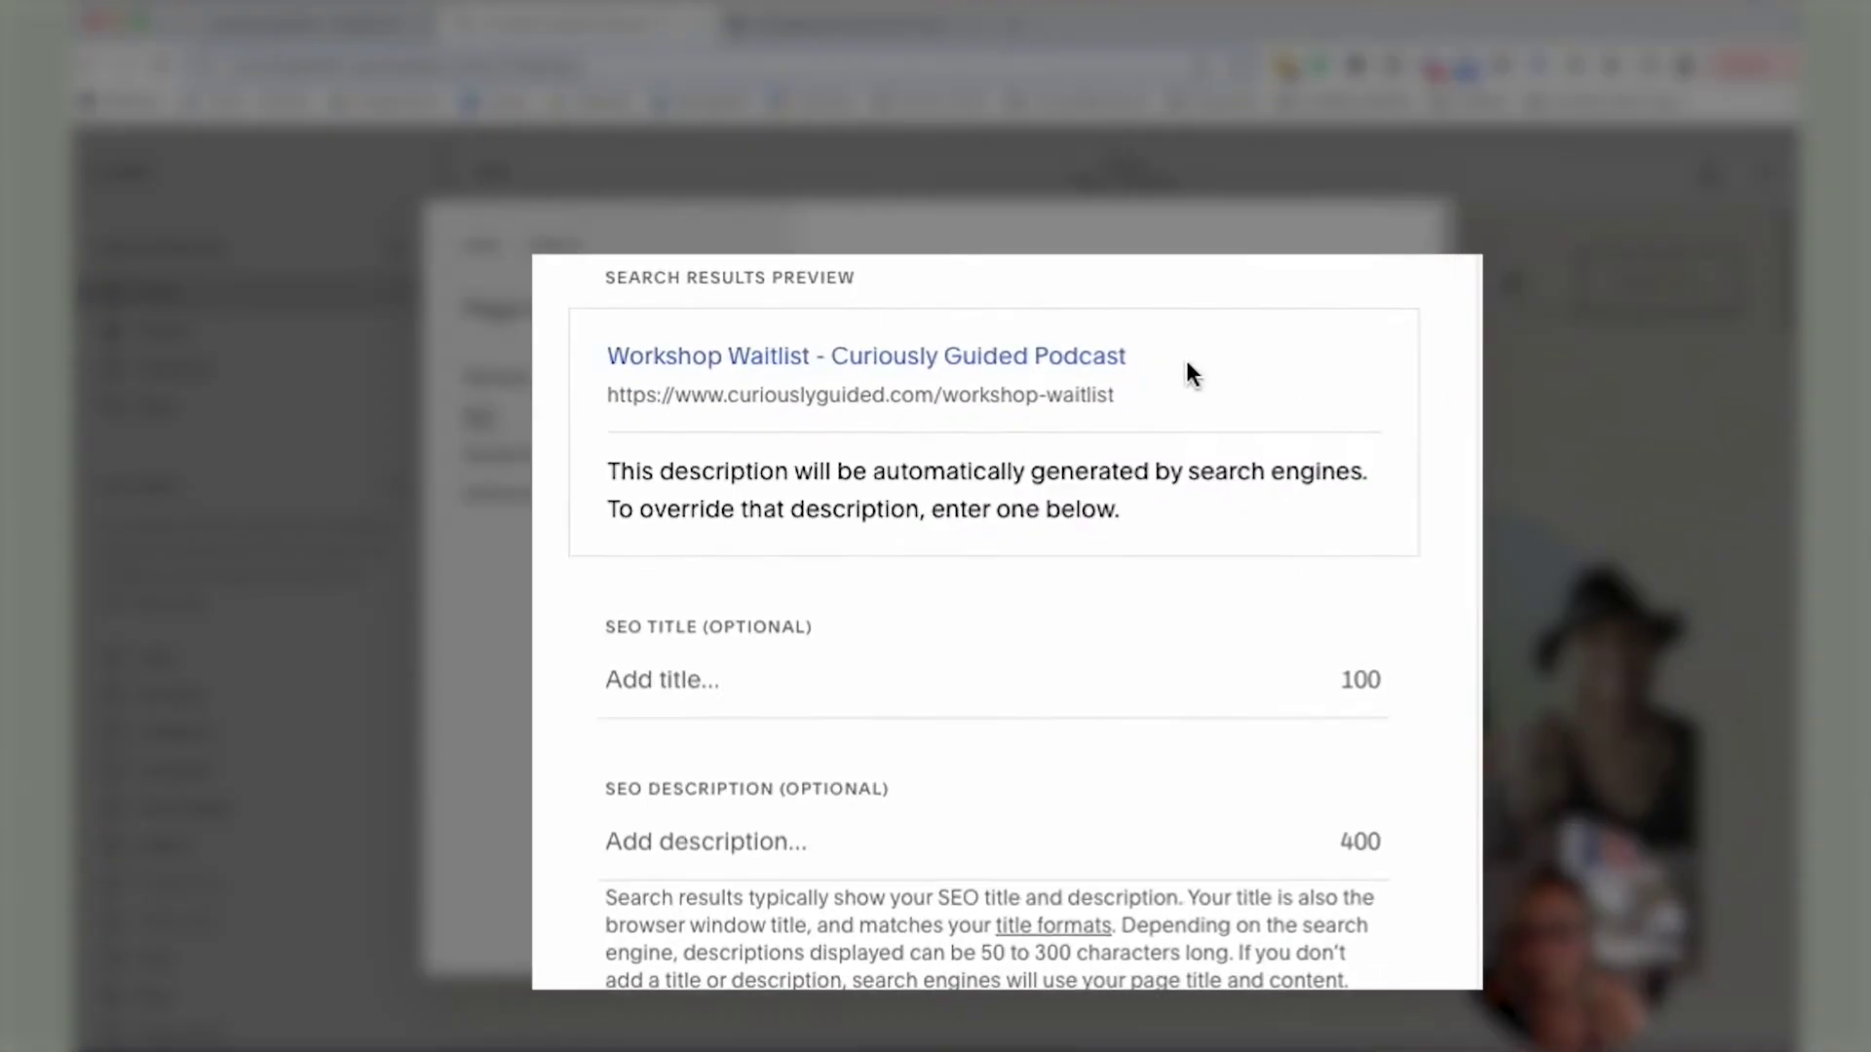
Type a throwaway SEO title and check the site-name suffix appended in the search preview
left_click_drag(1208, 540, 1163, 533)
left_click_drag(1018, 250, 720, 261)
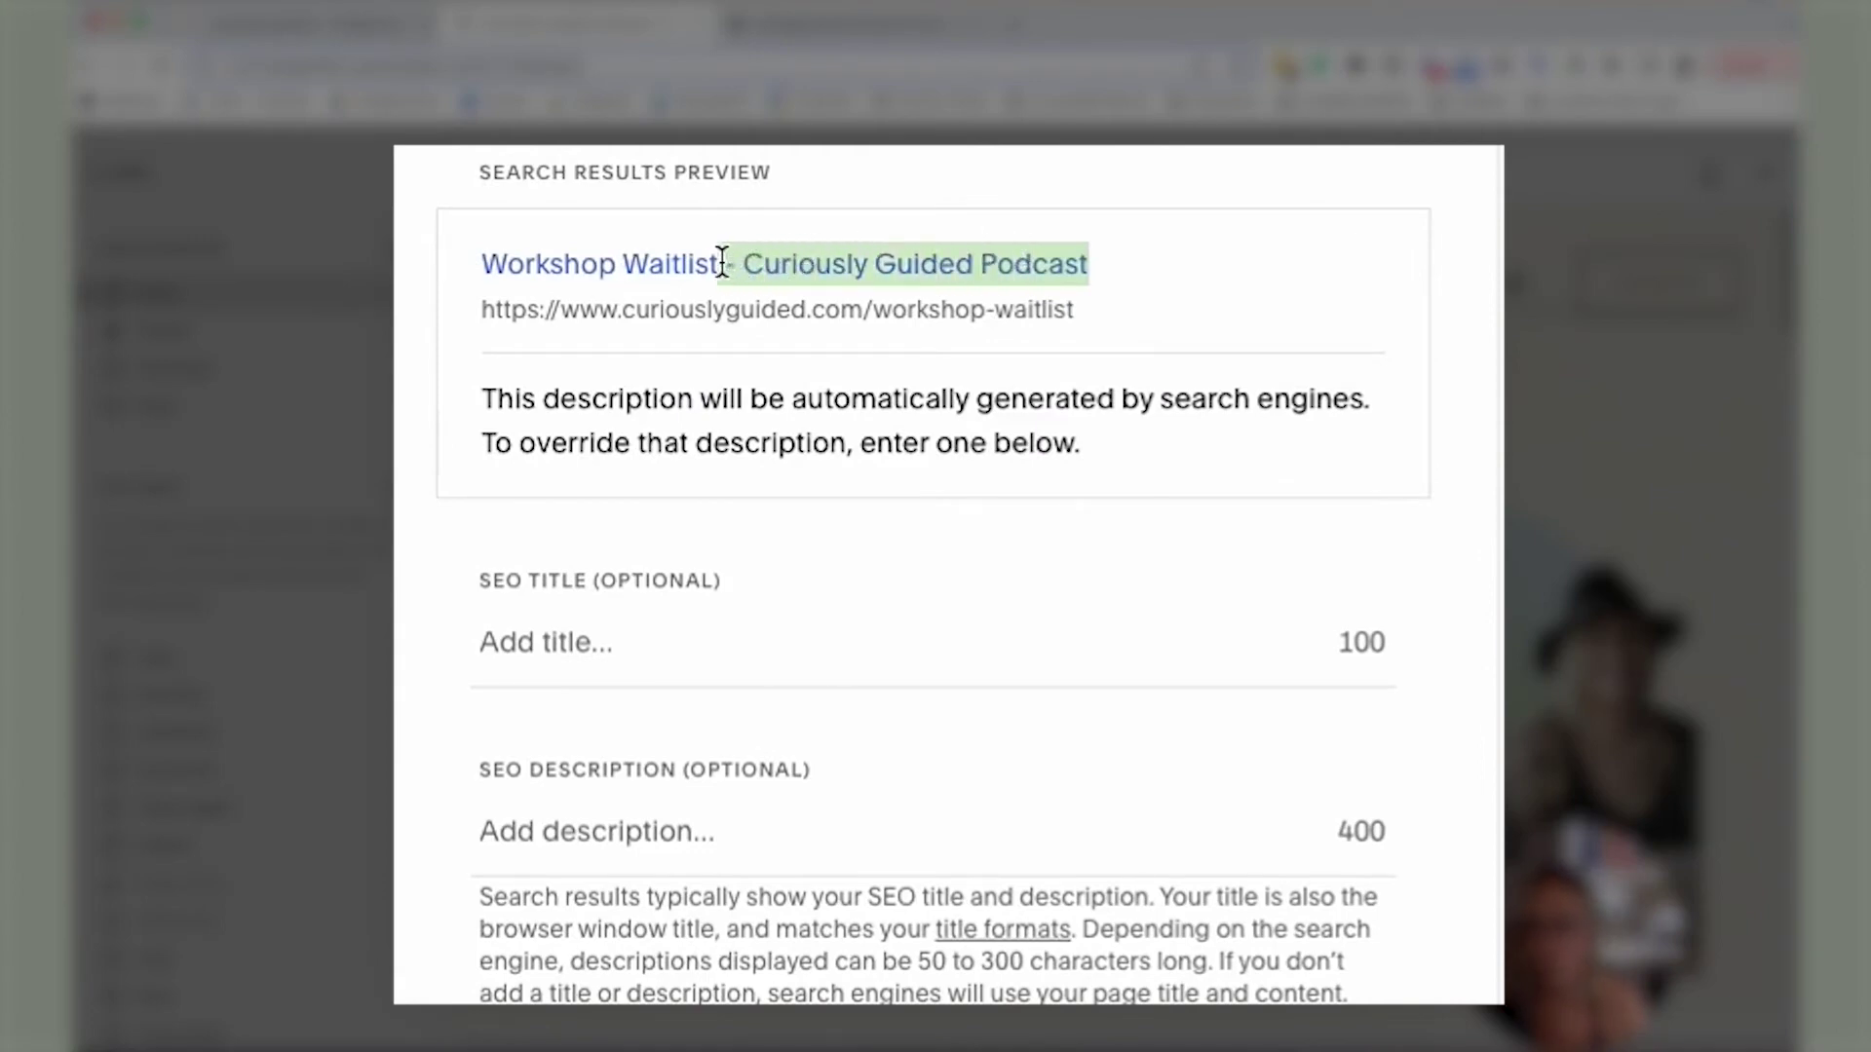
left_click(585, 641)
type("dsfsdfdsfdsfds")
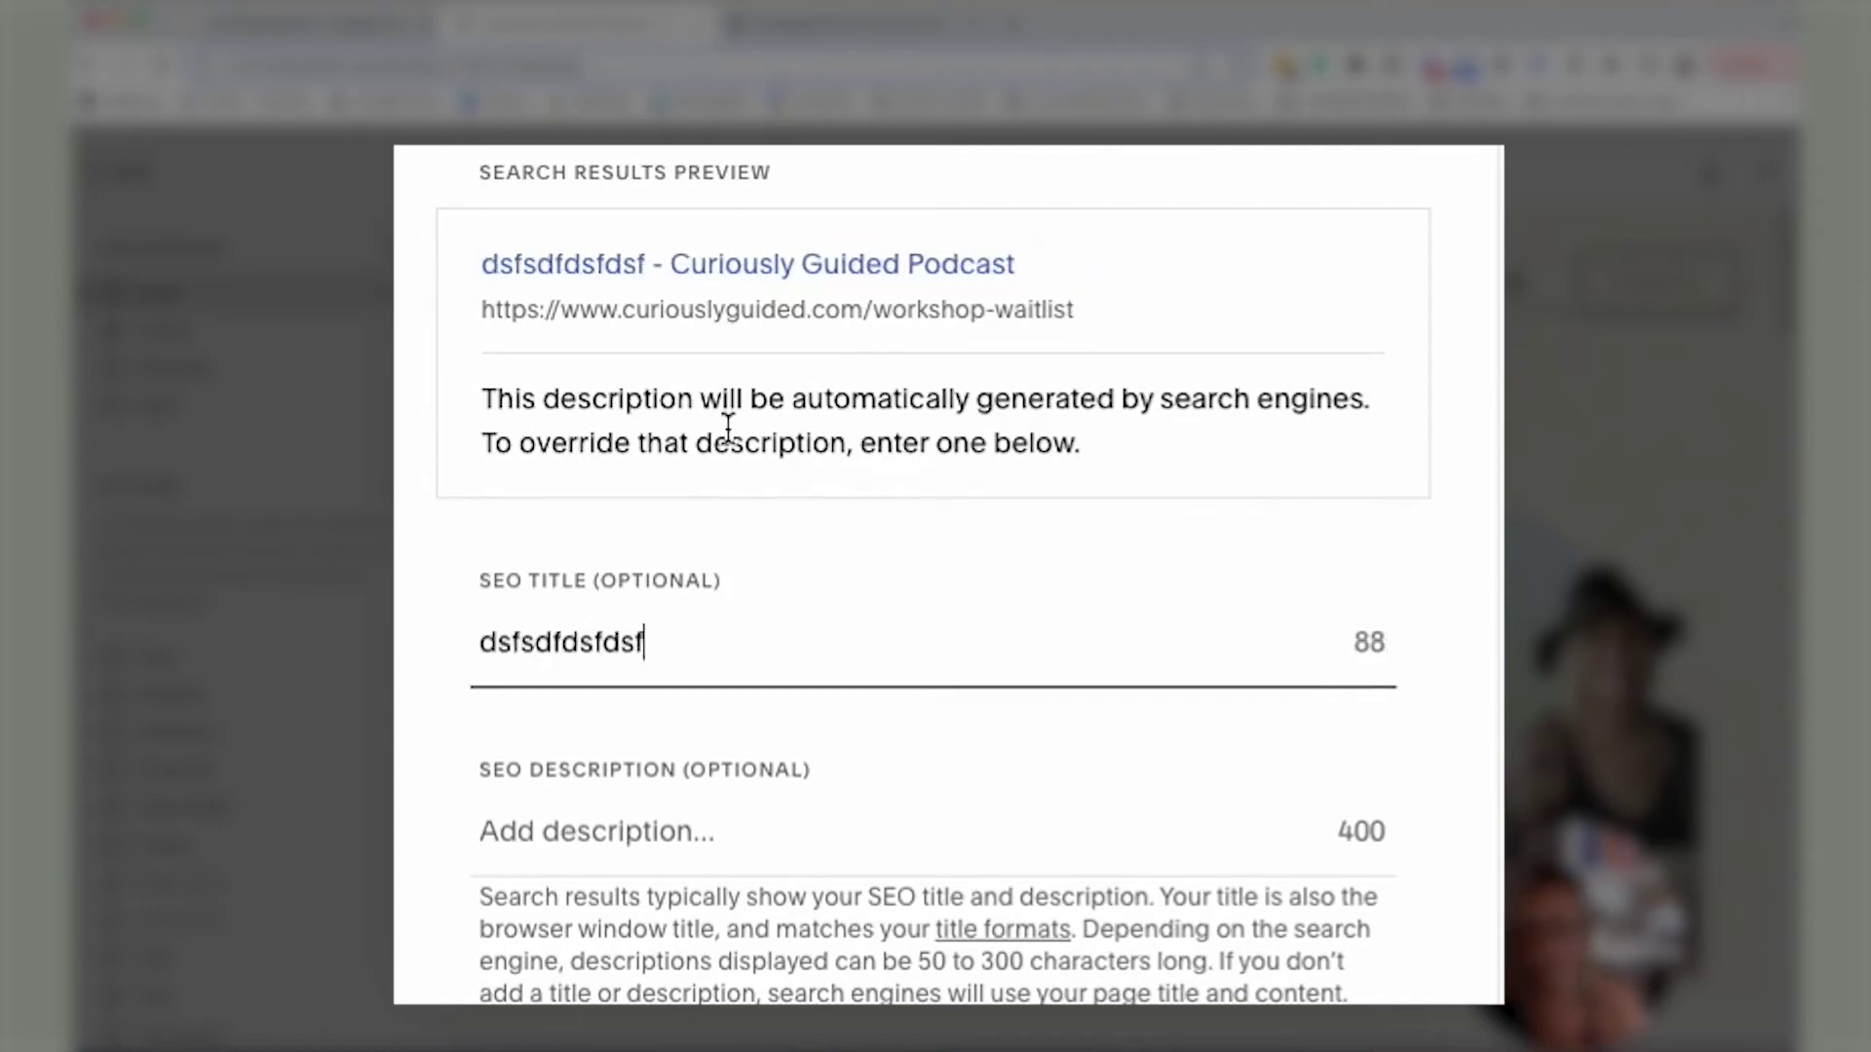
left_click_drag(690, 270, 1078, 430)
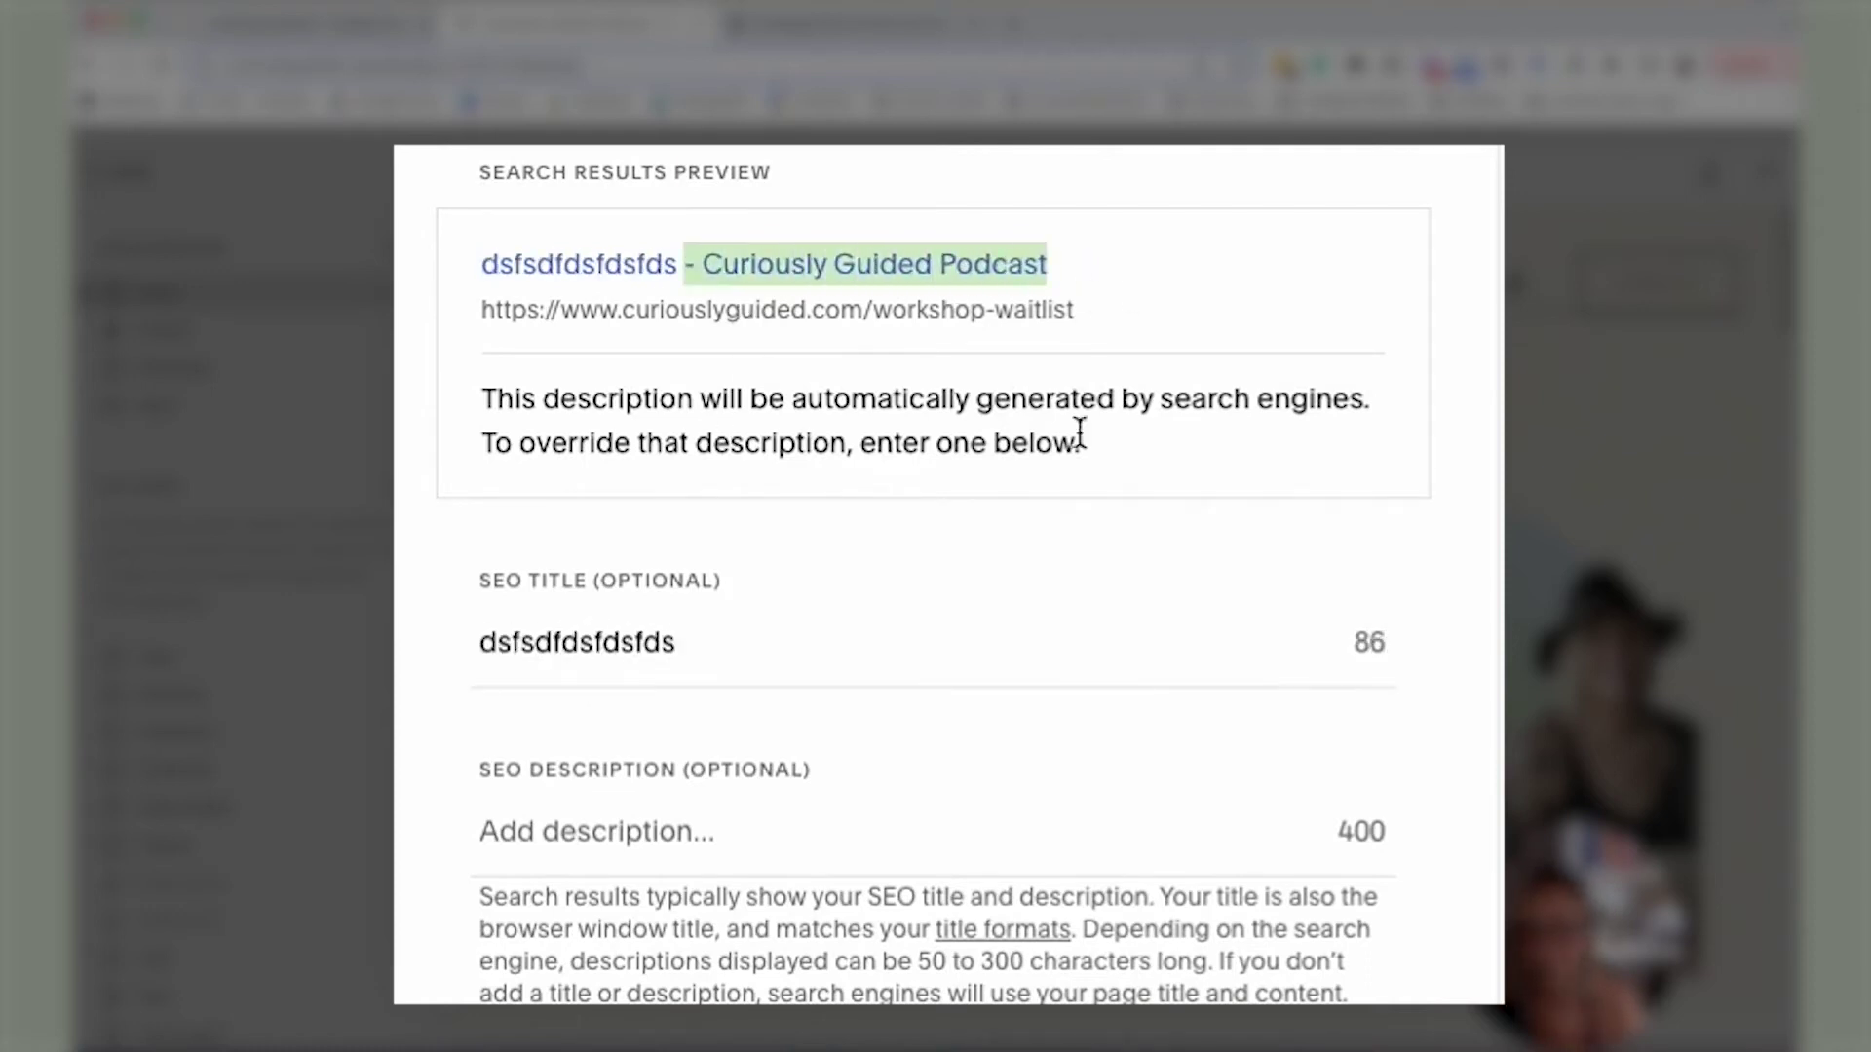
left_click(880, 668)
type("dsfdsf")
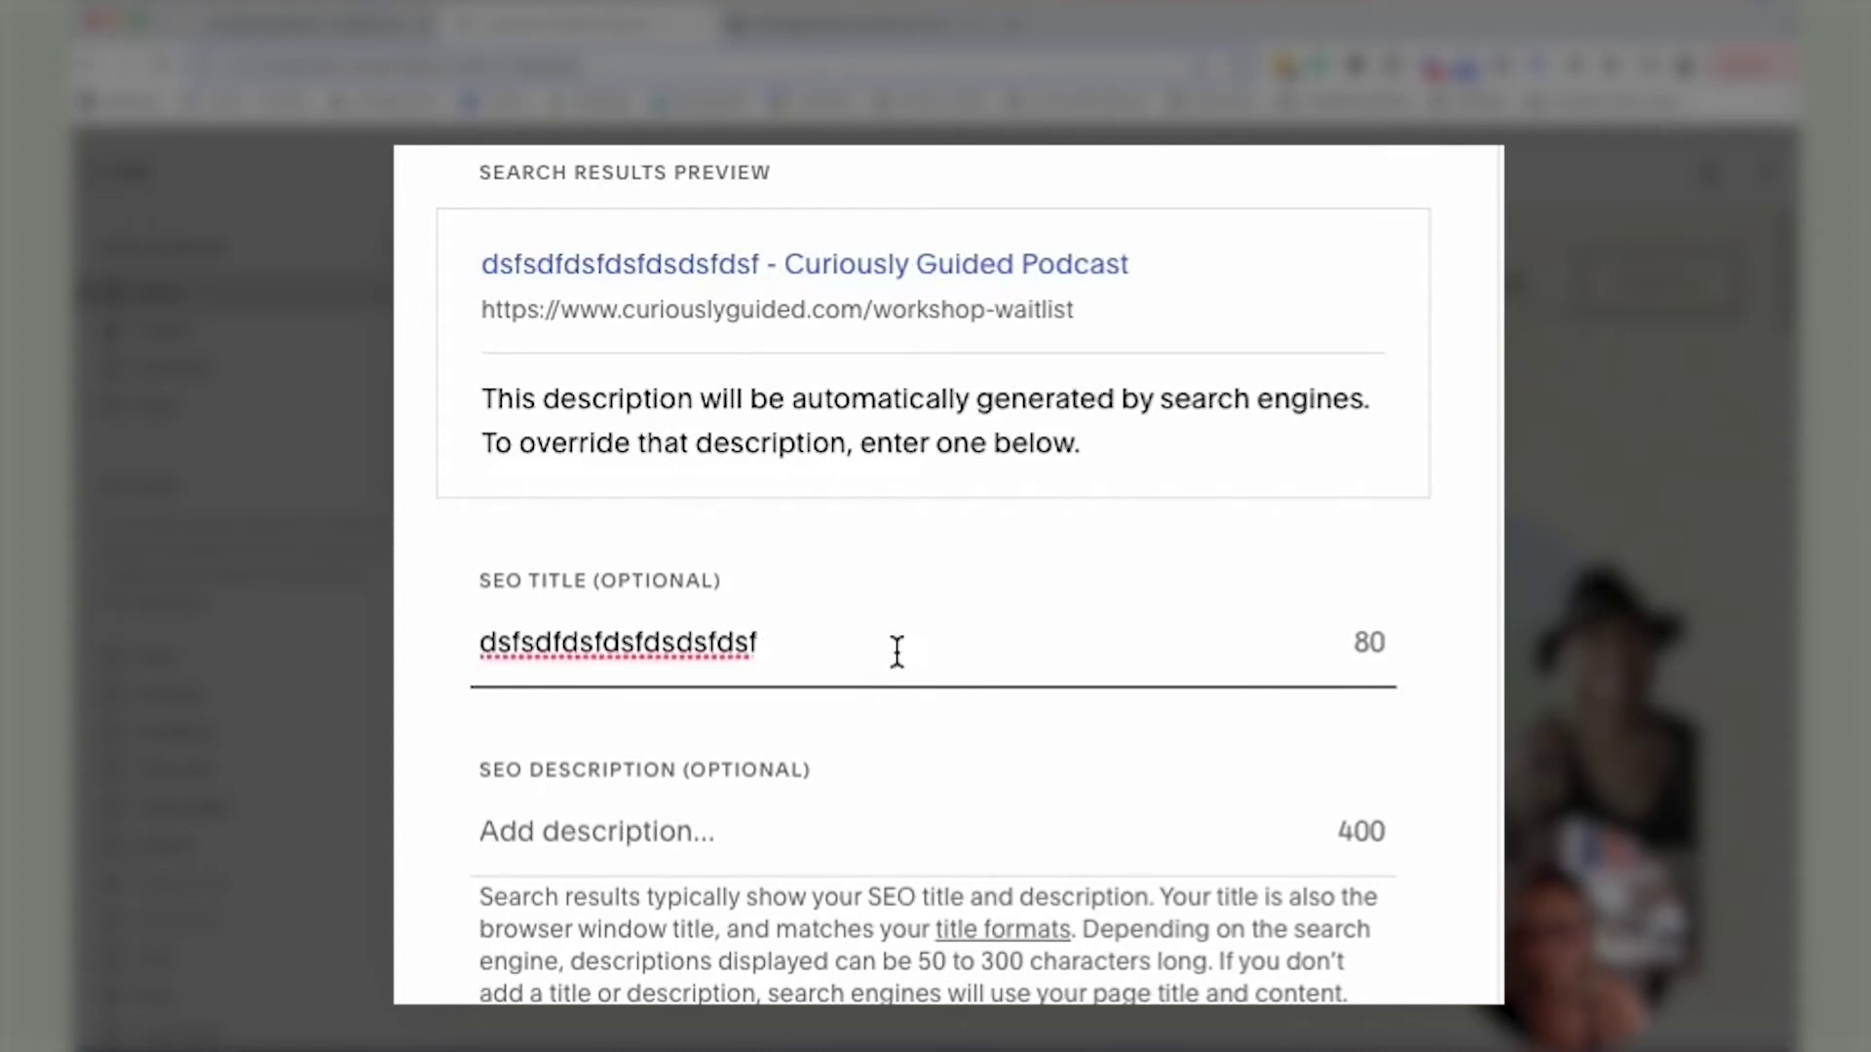
Try the title 'Workshops for Online Business Owners asf', compare it with Google results, then cancel
left_click_drag(886, 647, 438, 660)
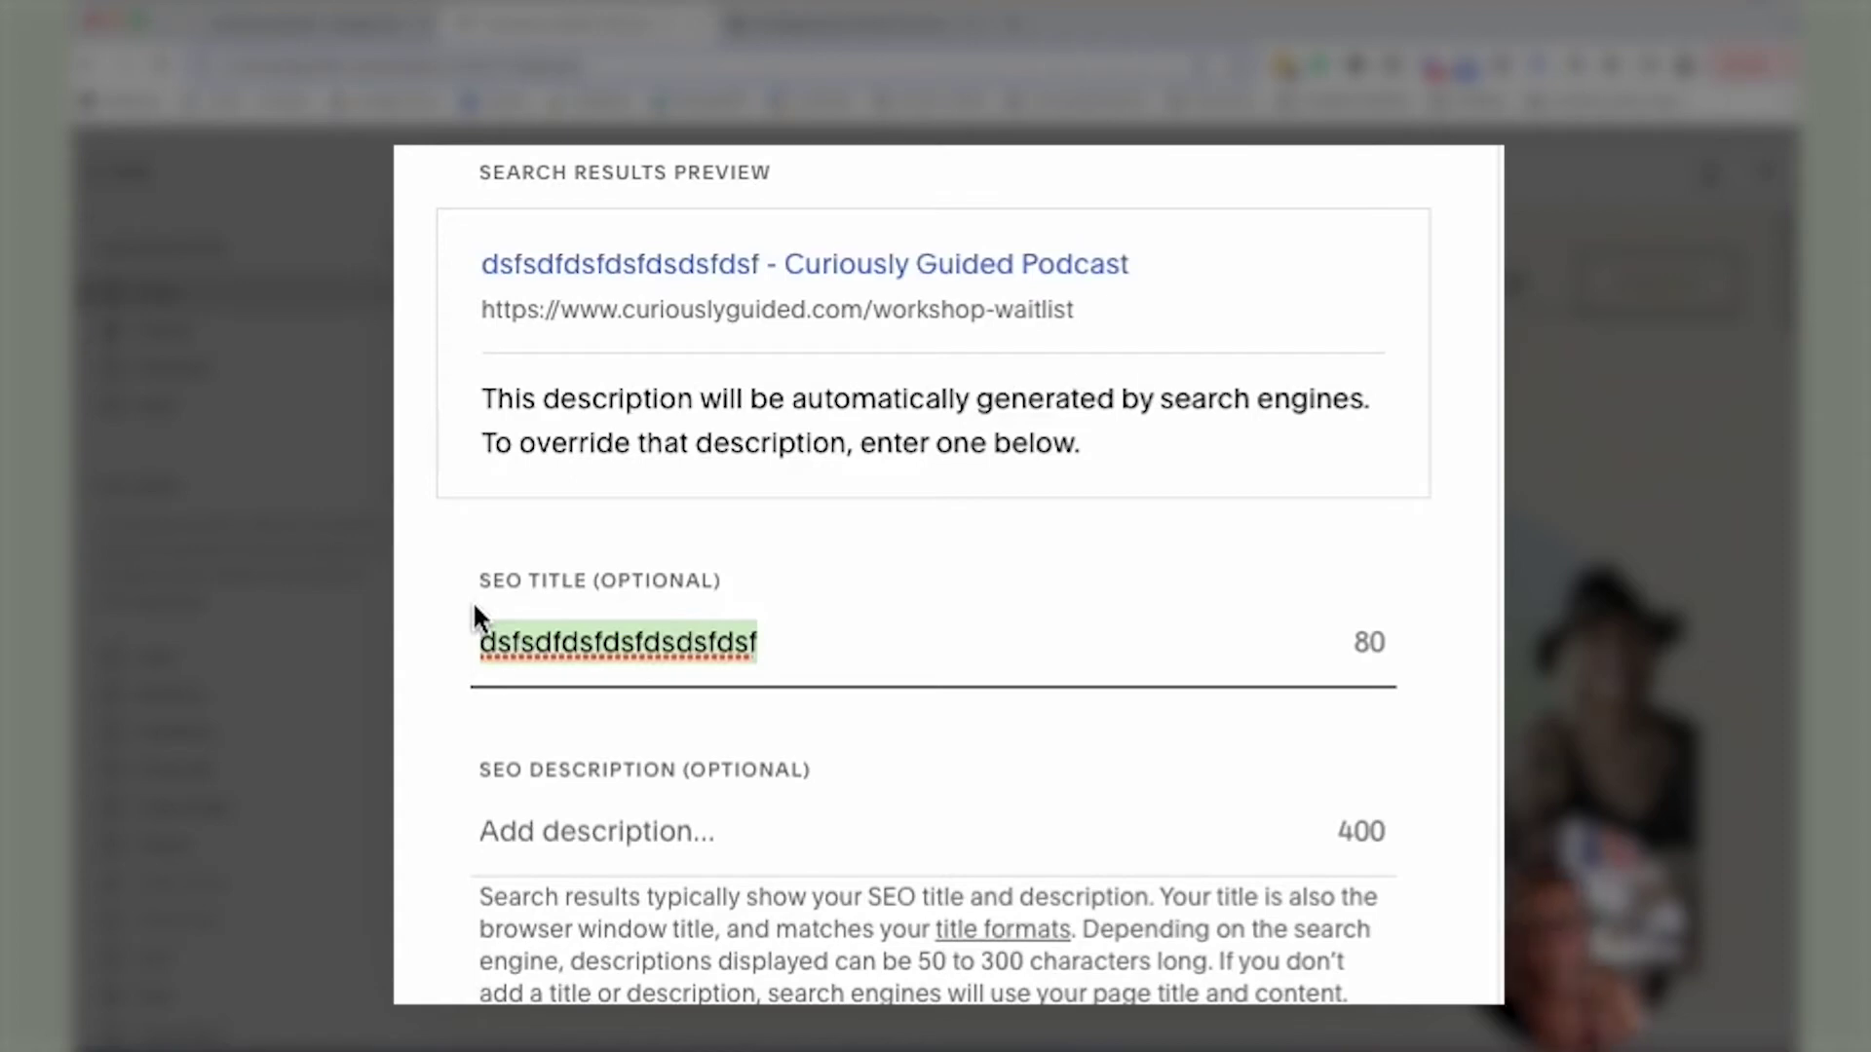
type("Workshops for Online Business Owners")
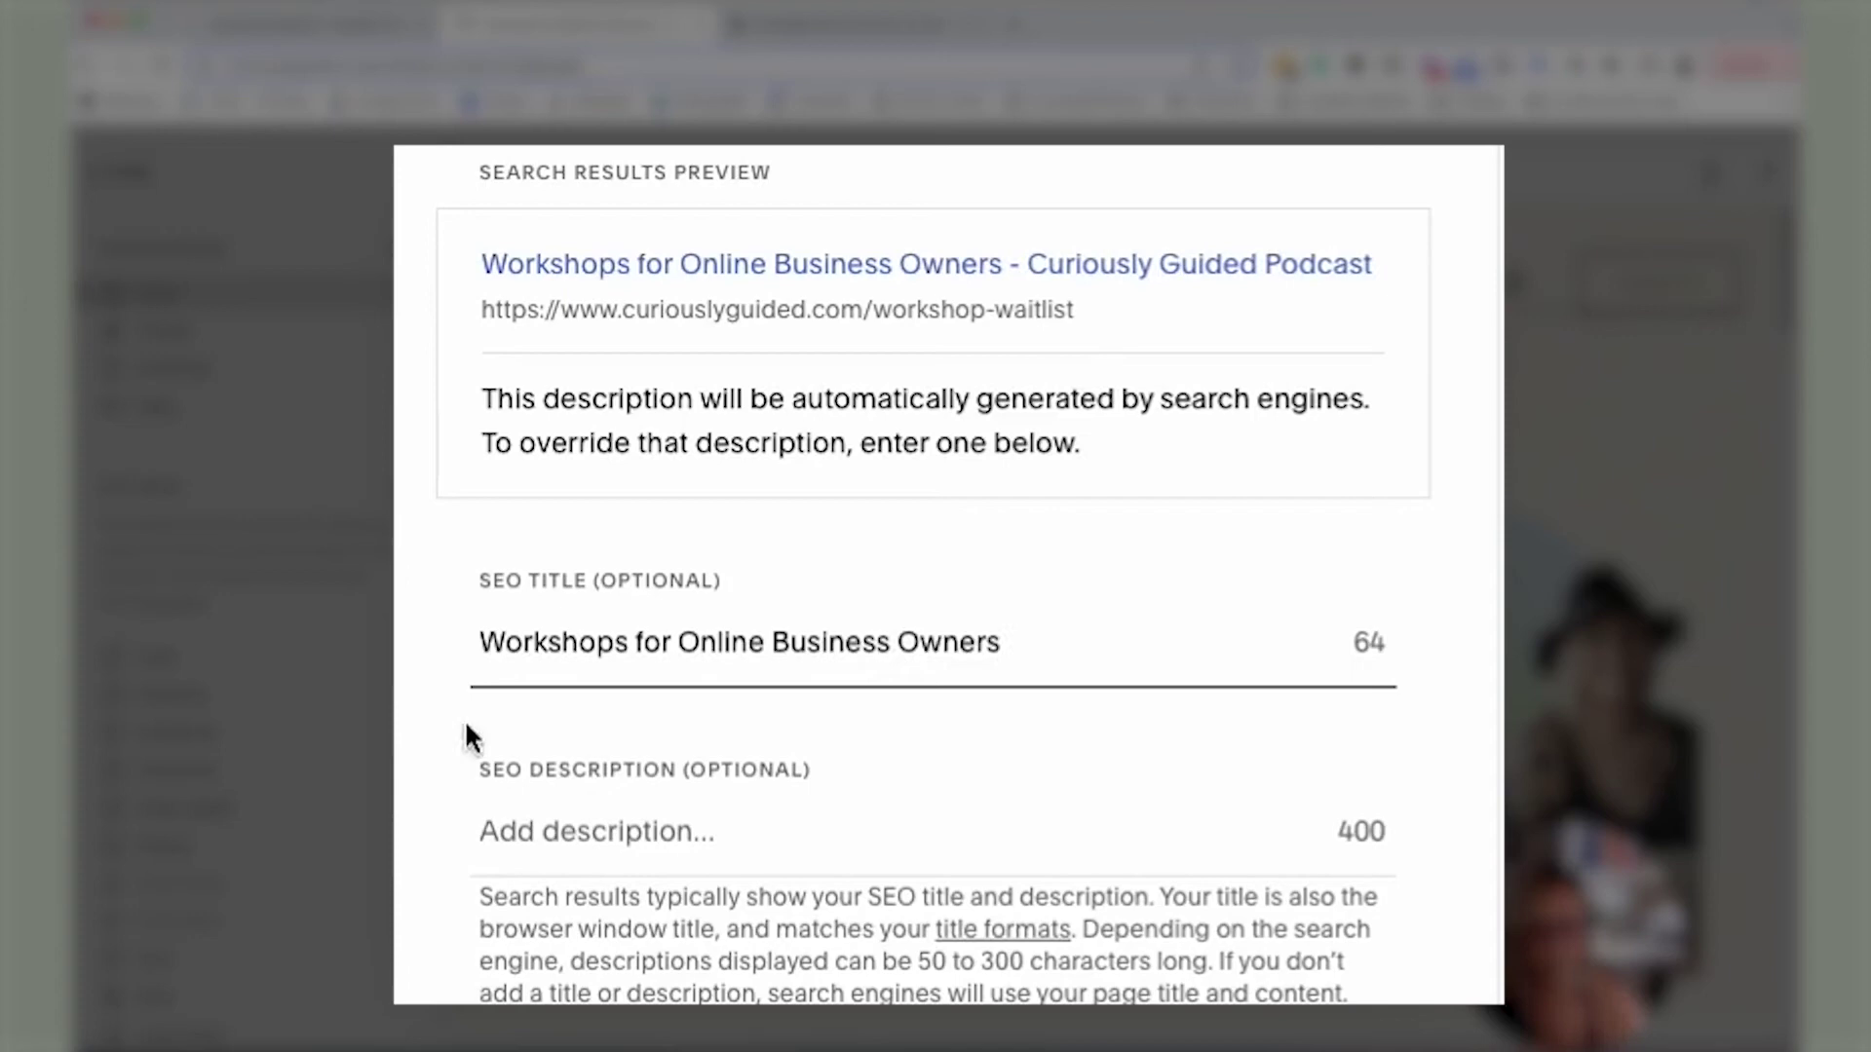
left_click(1016, 263)
left_click(1027, 644)
type("asf")
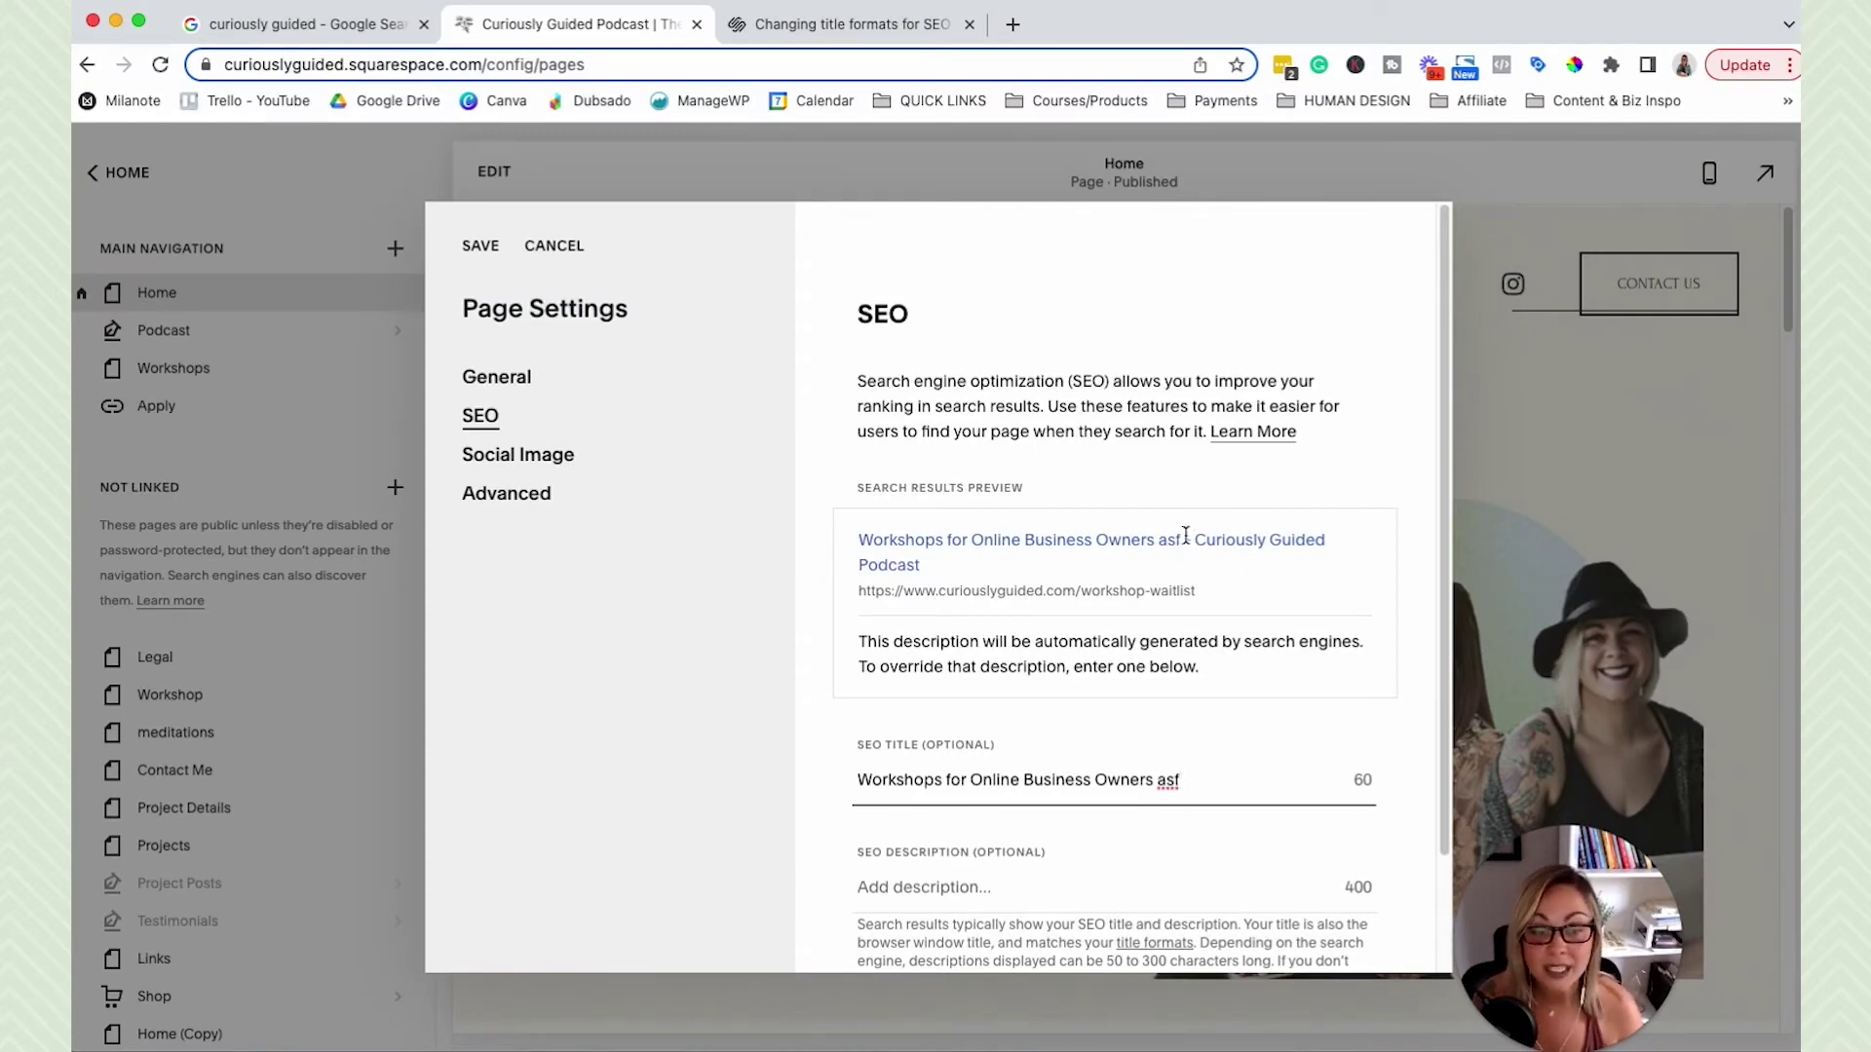
left_click_drag(1184, 535, 1258, 582)
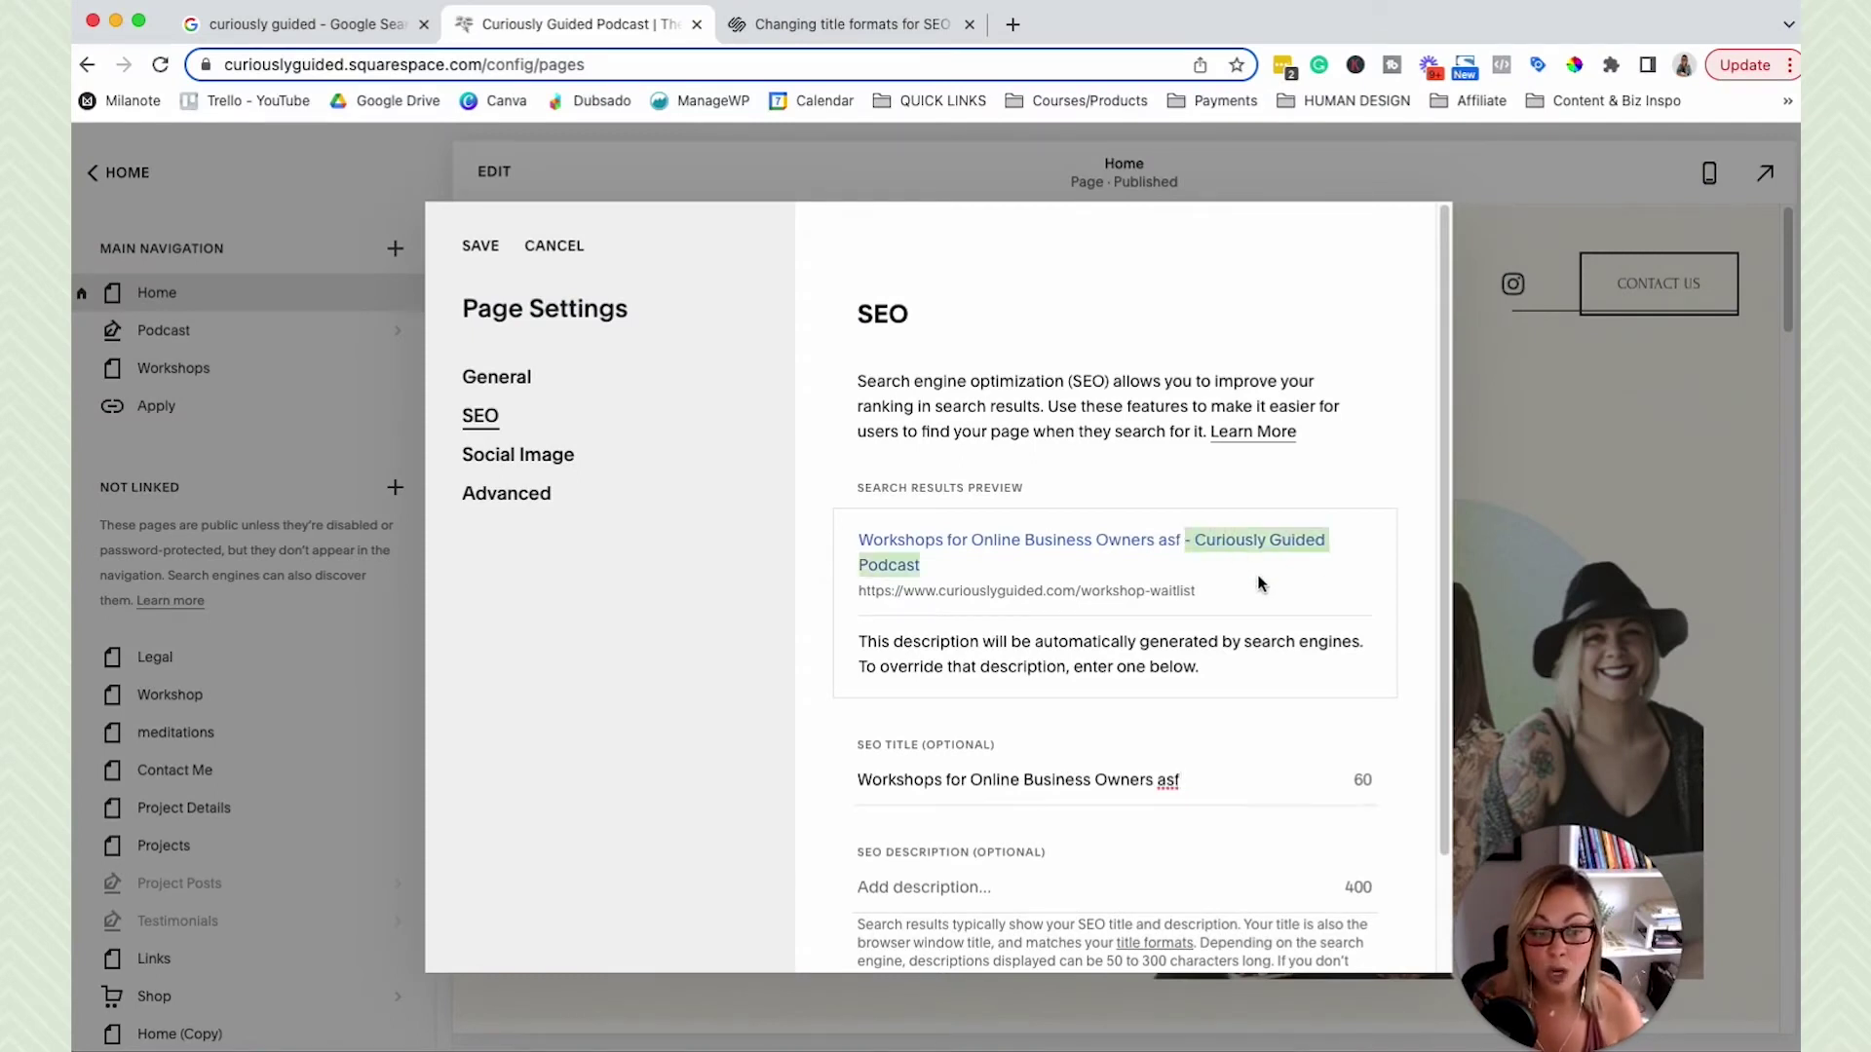
left_click(353, 26)
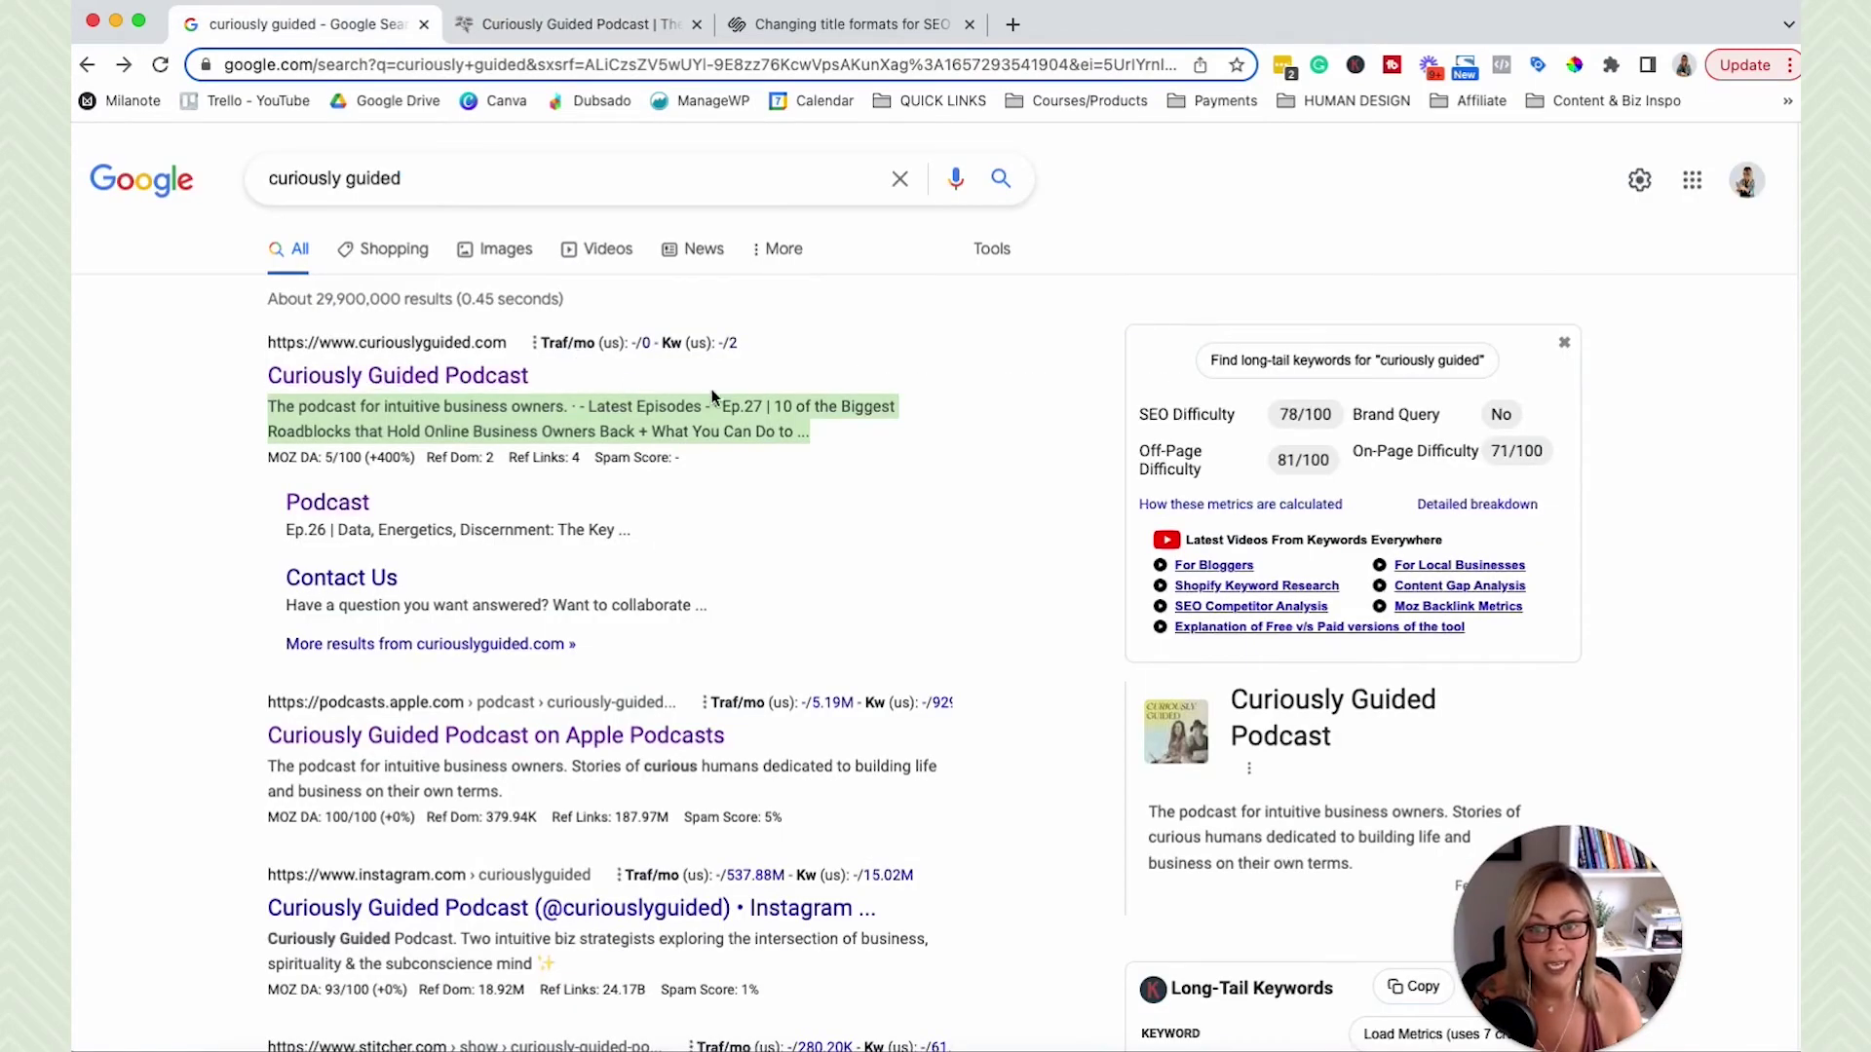
left_click(511, 29)
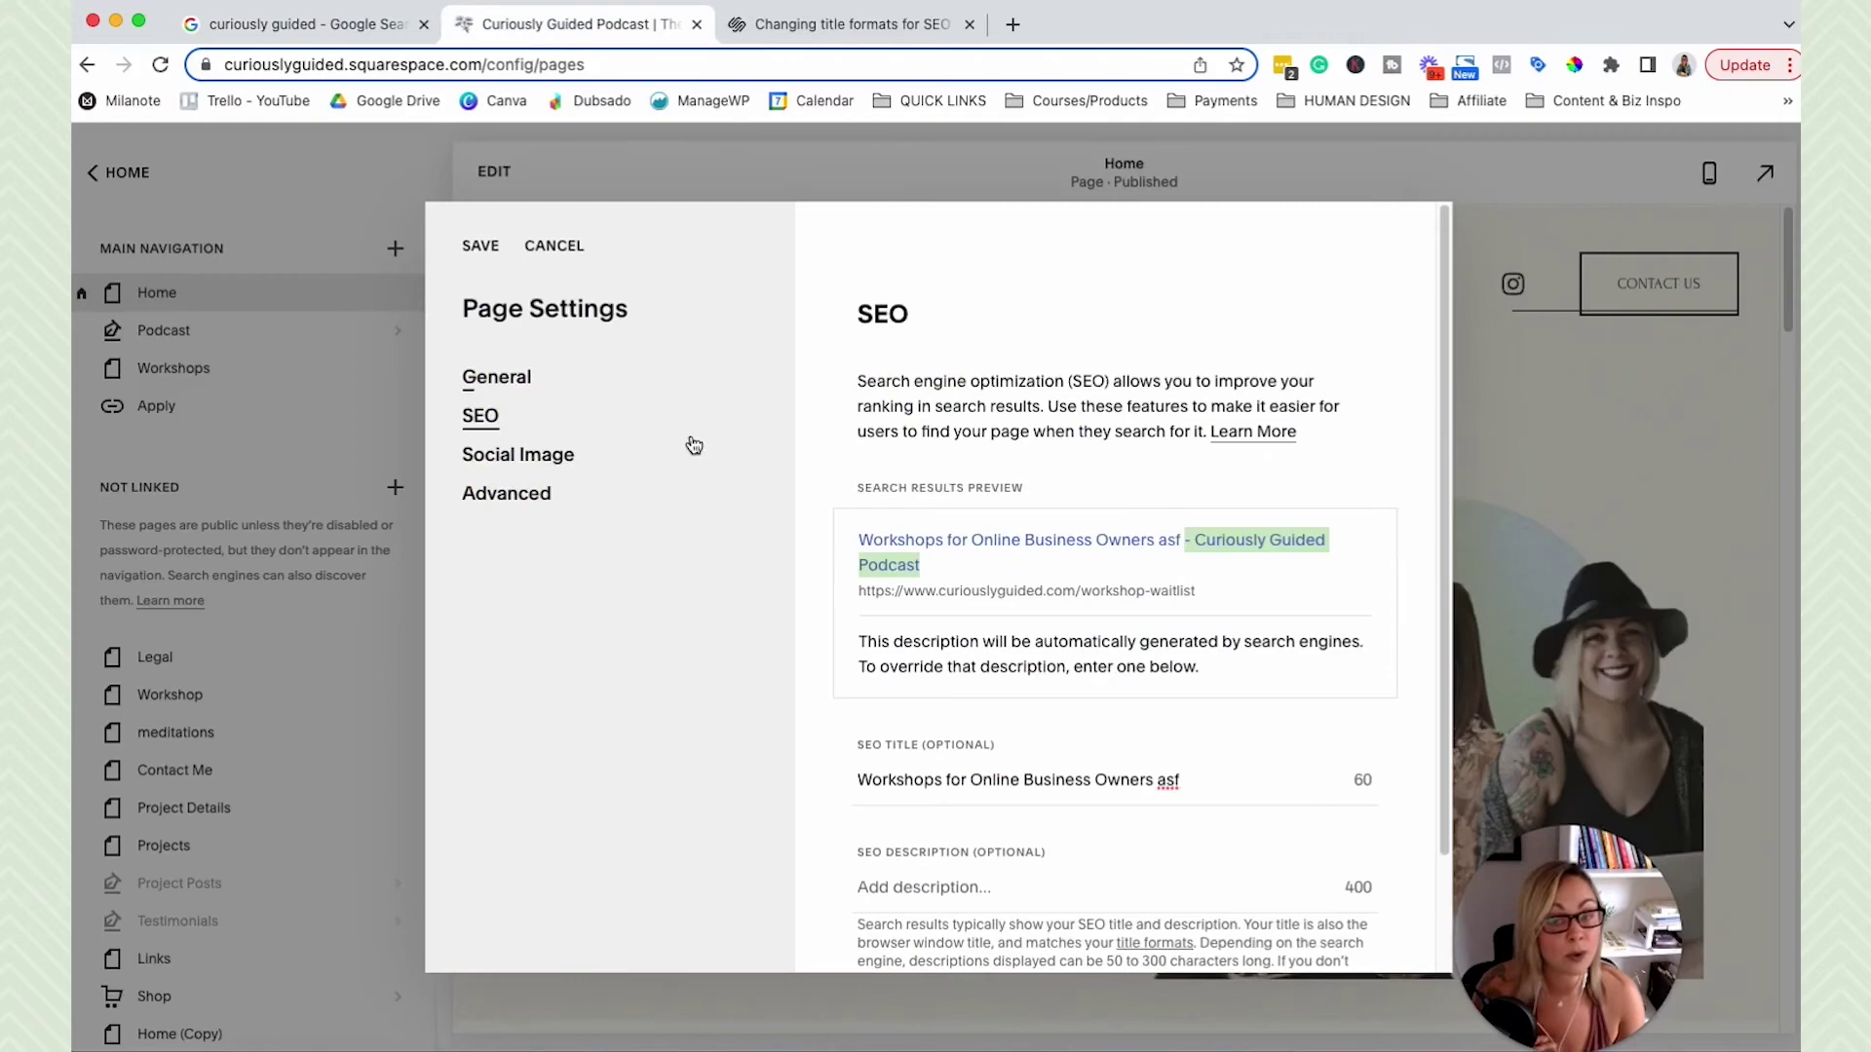
left_click(538, 249)
Discard the unsaved page changes and return to the site's Marketing SEO settings
left_click(1061, 624)
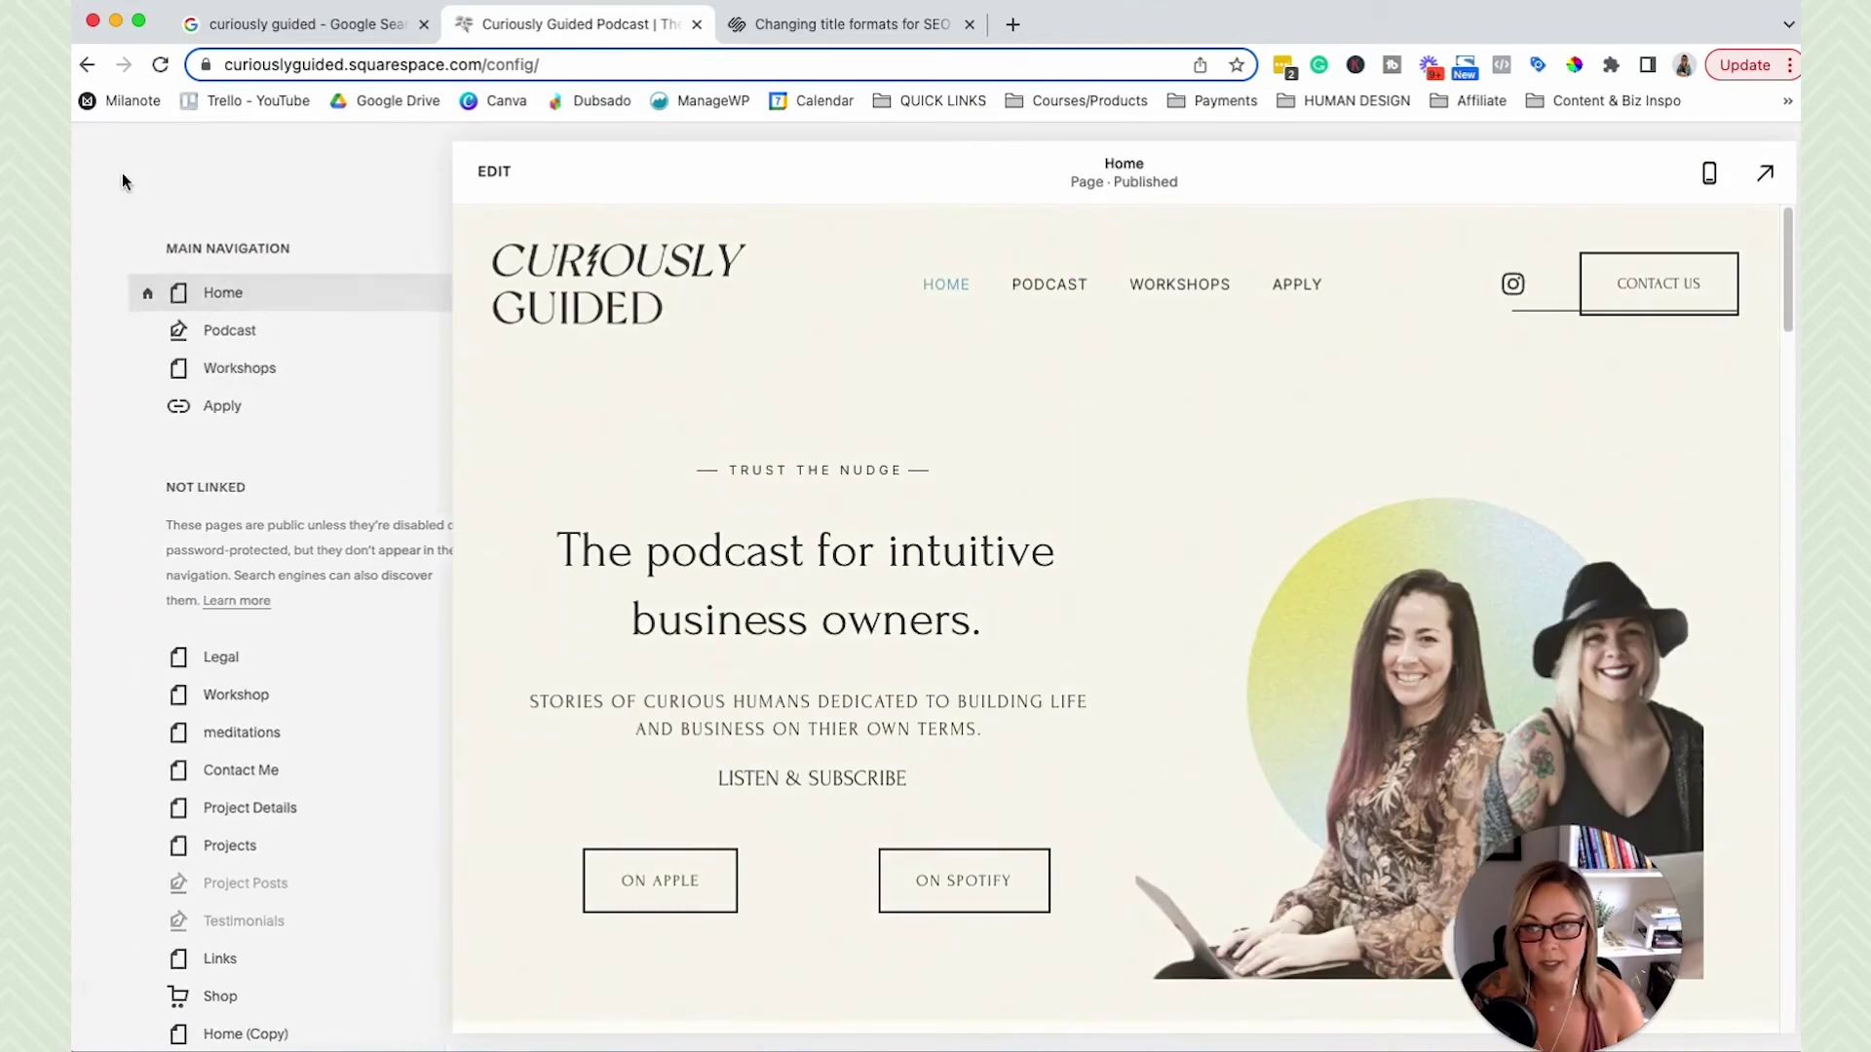
left_click(121, 171)
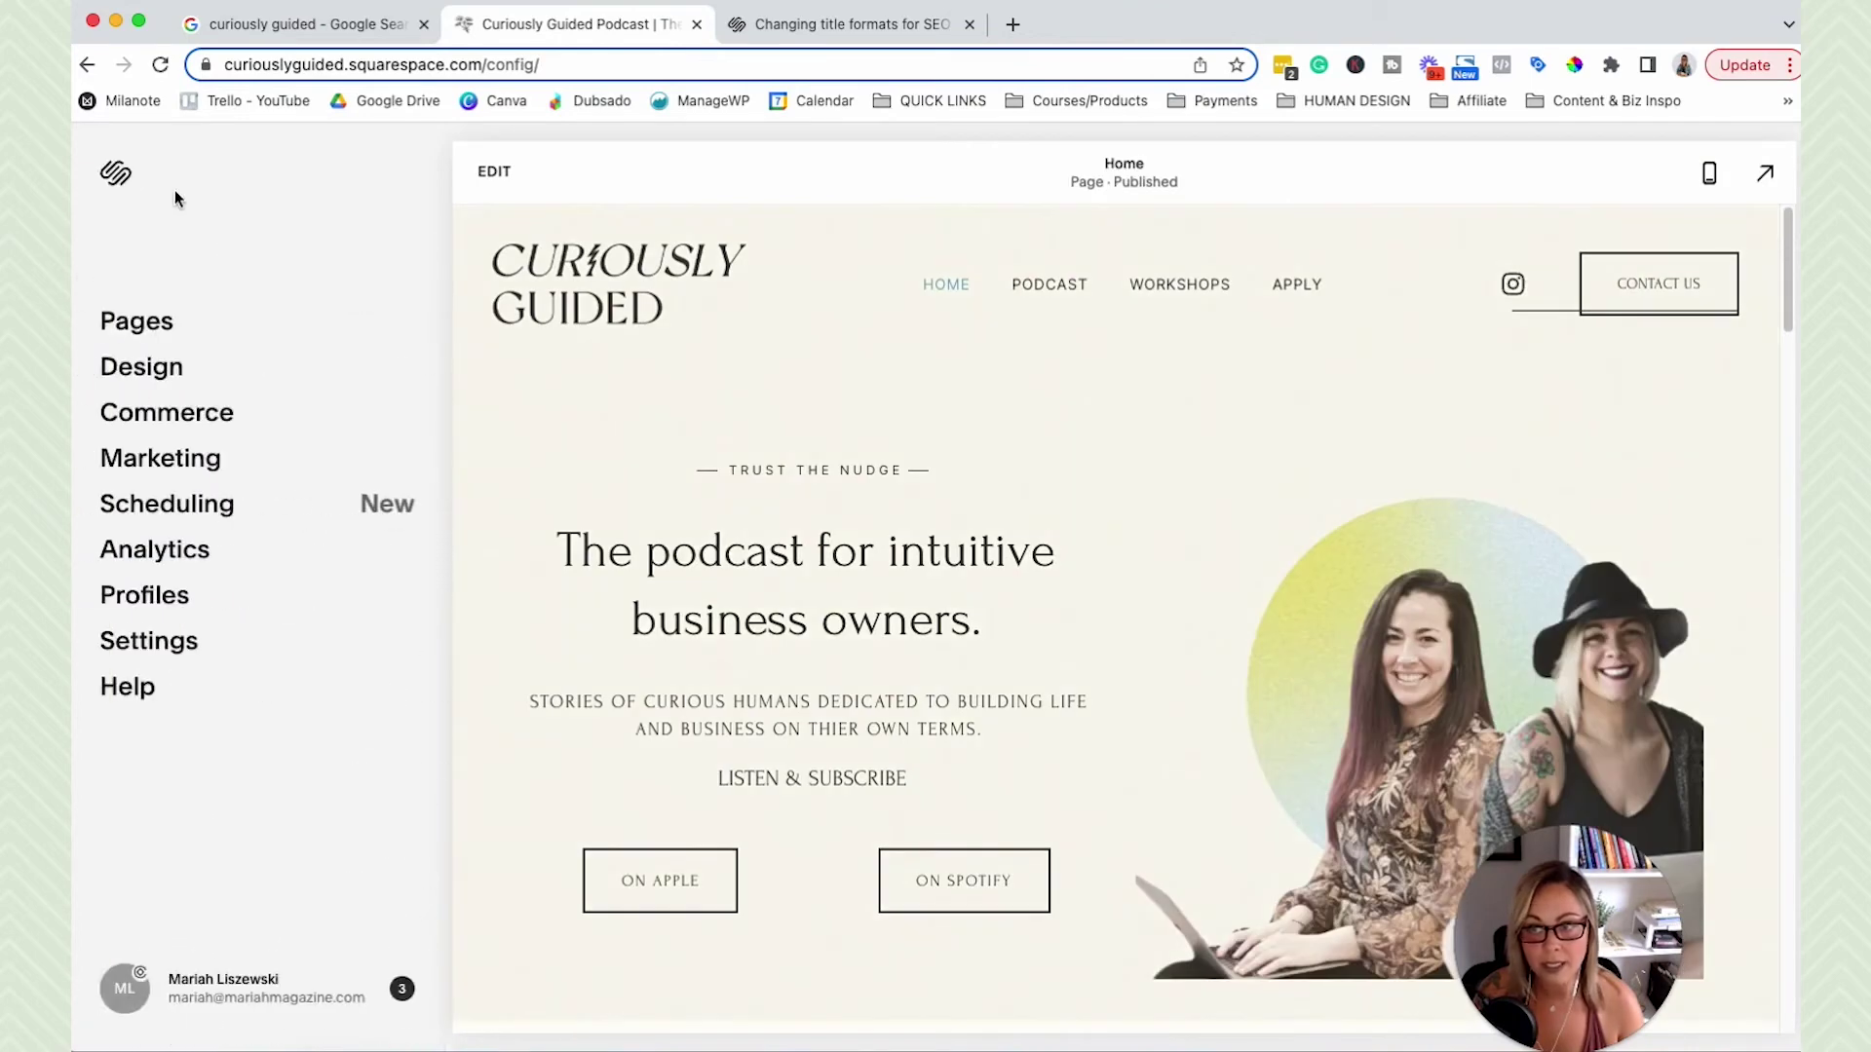
left_click(179, 462)
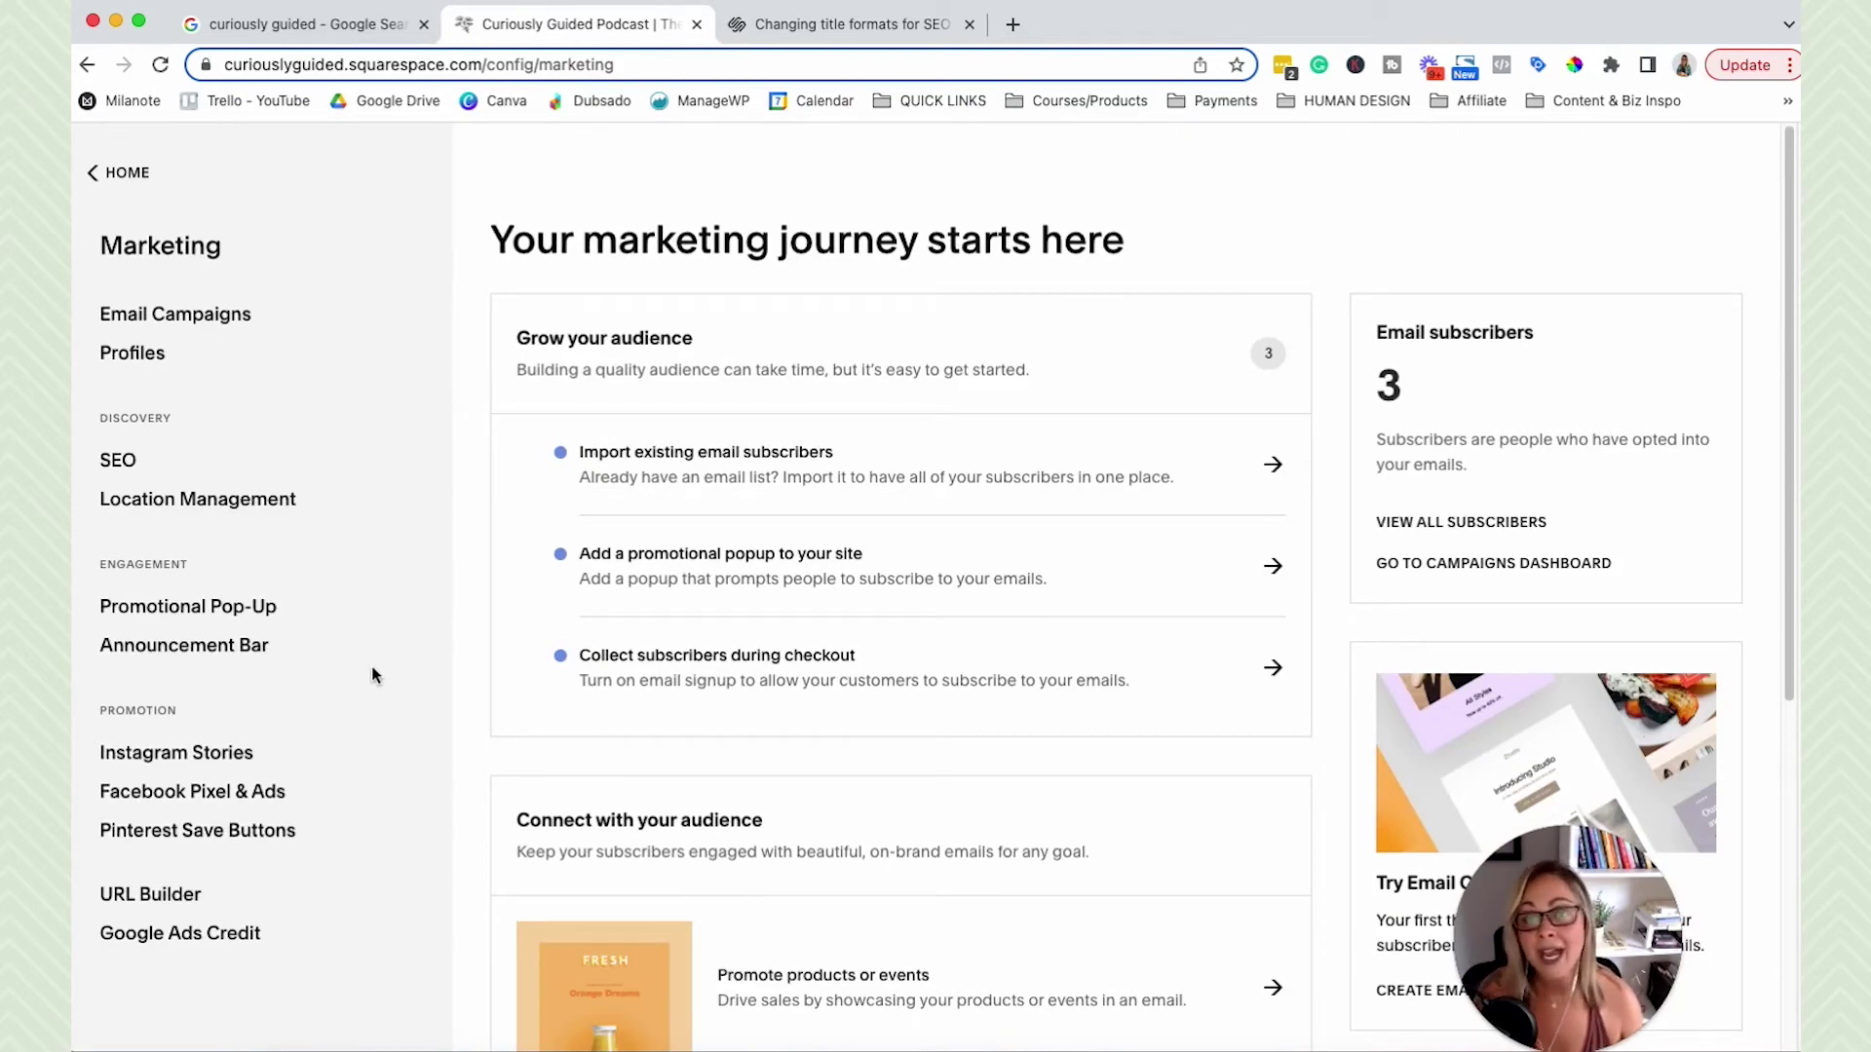
left_click(118, 464)
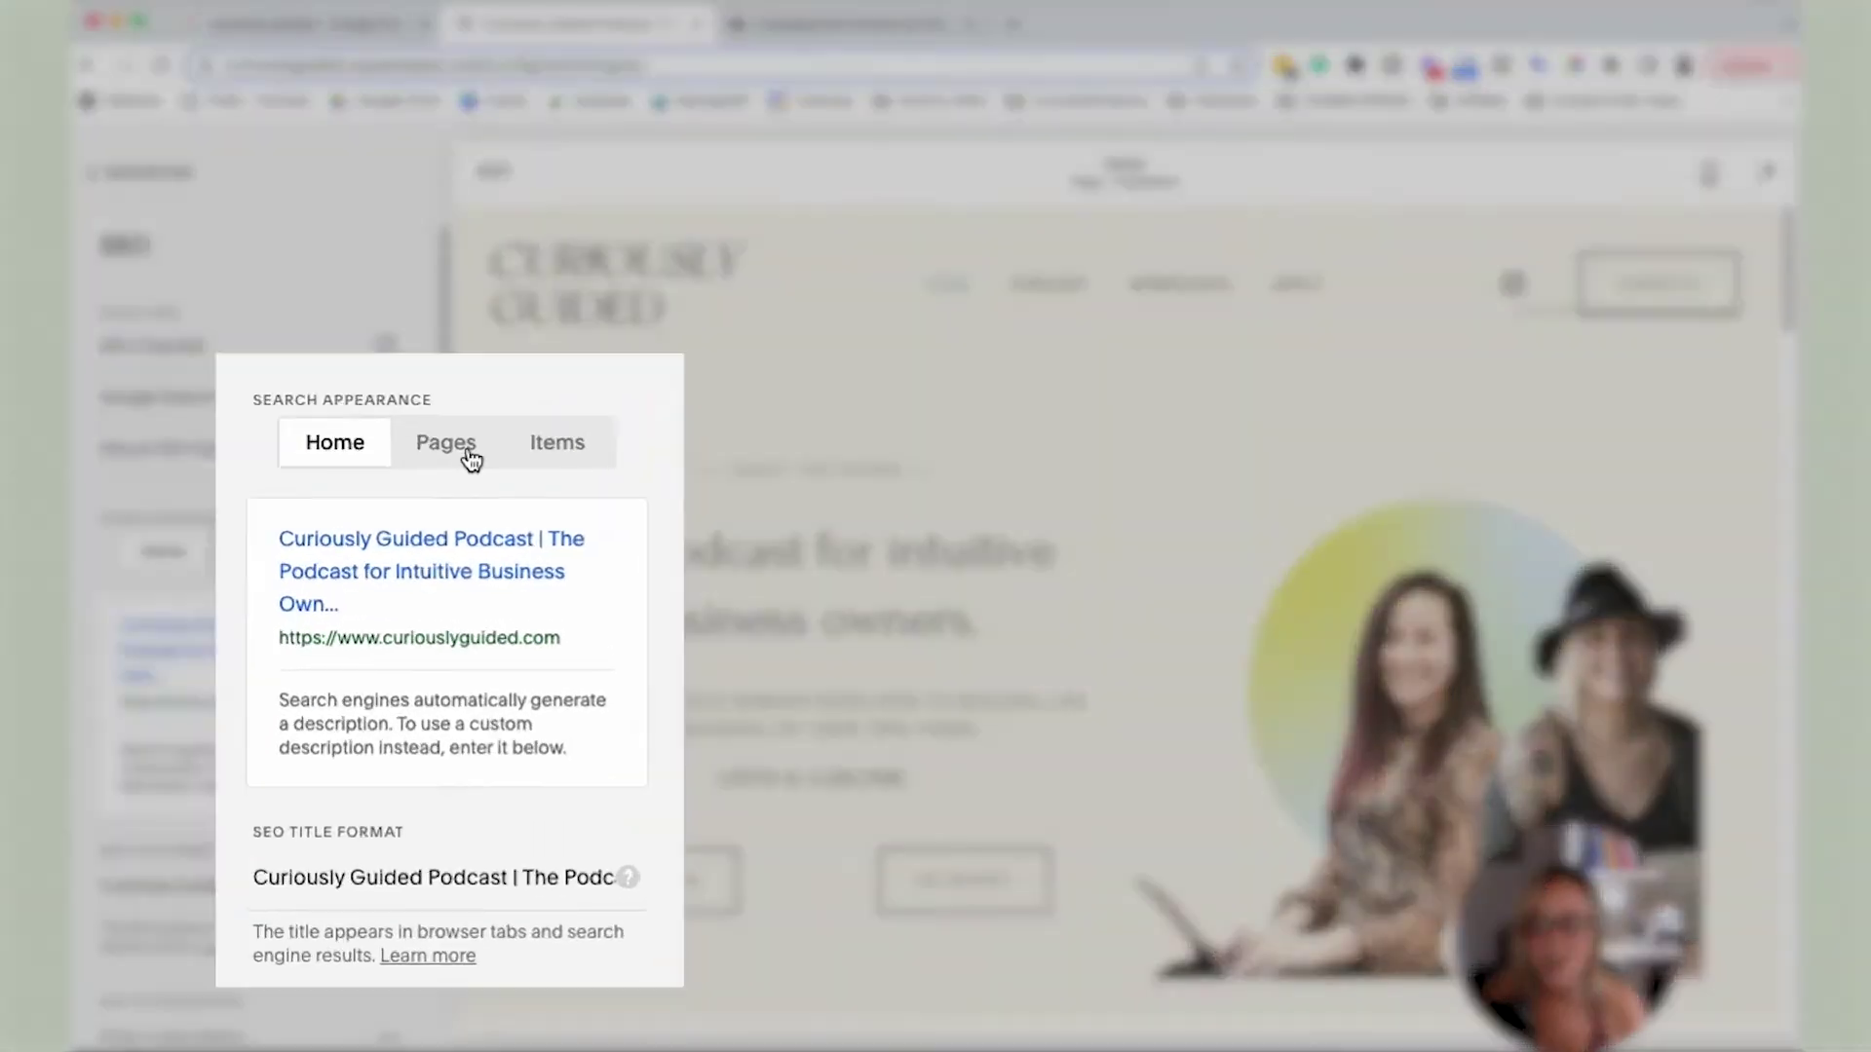
Delete the '— %s' site-title part from the Items SEO title format, leaving %i
left_click(249, 551)
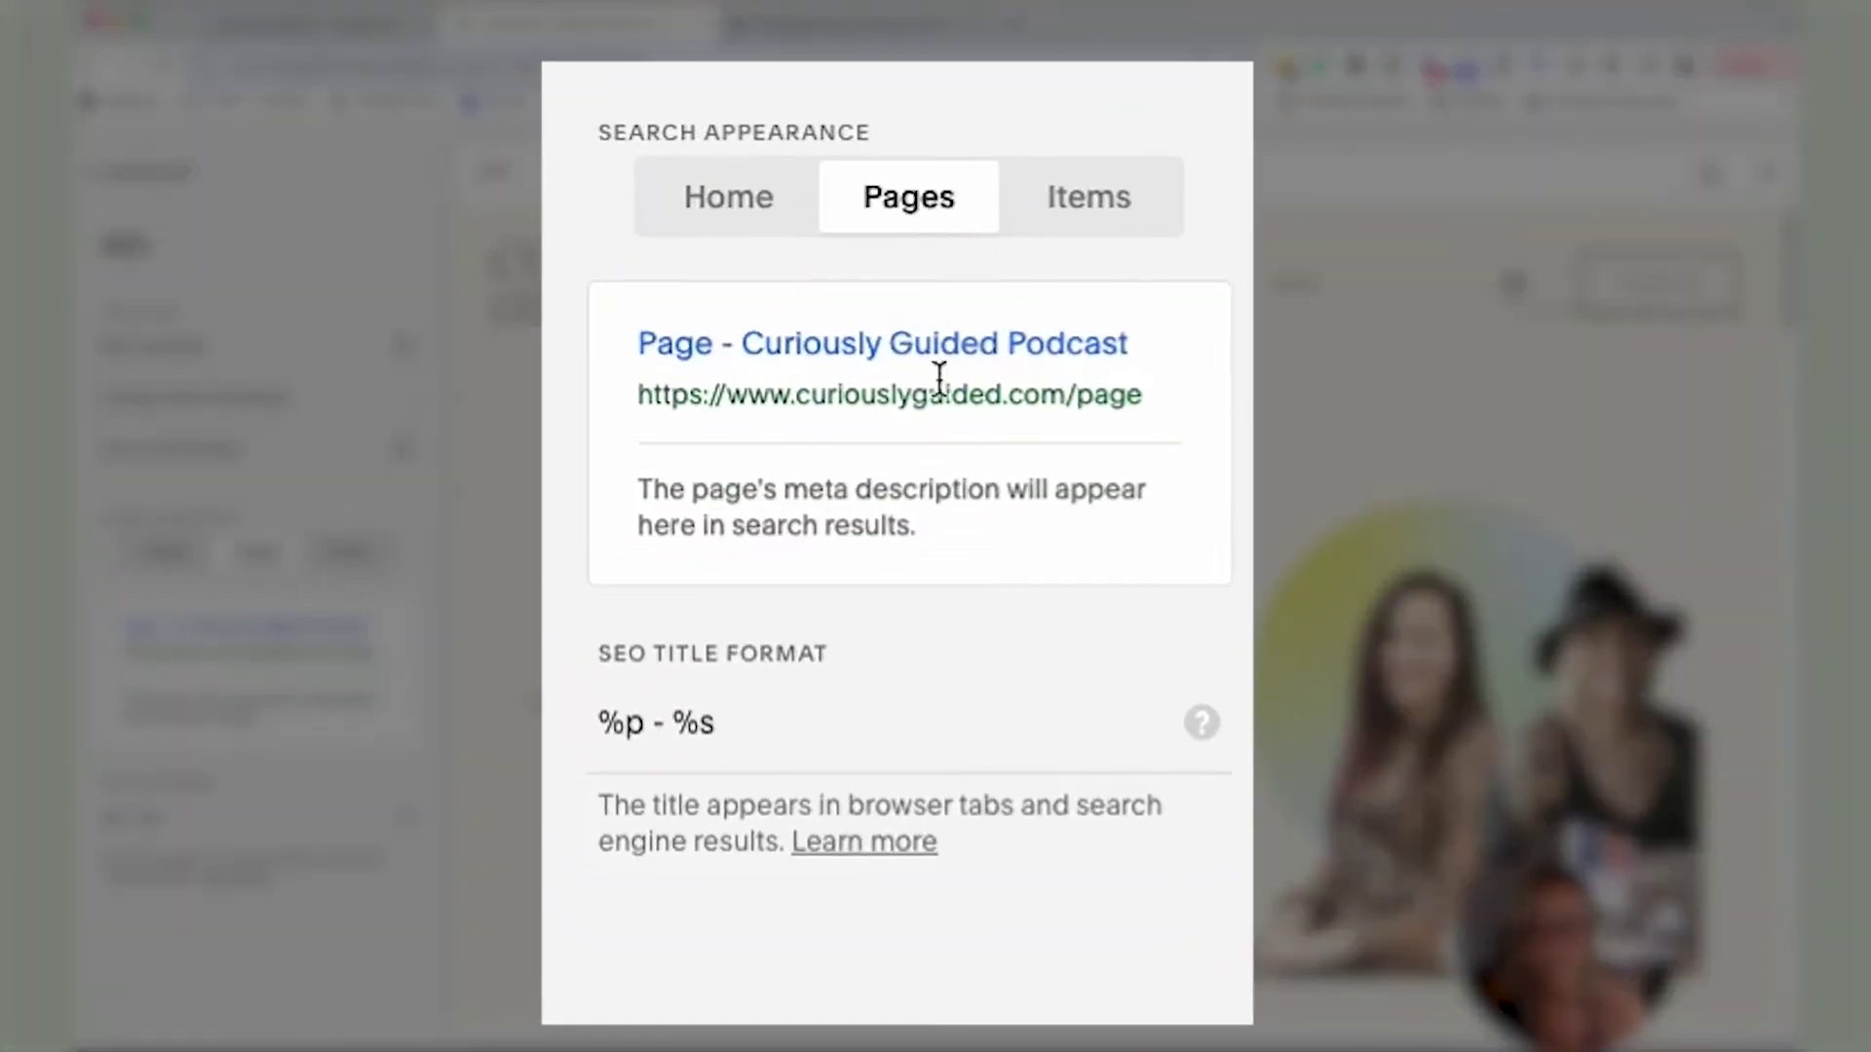
left_click(769, 738)
left_click(1116, 209)
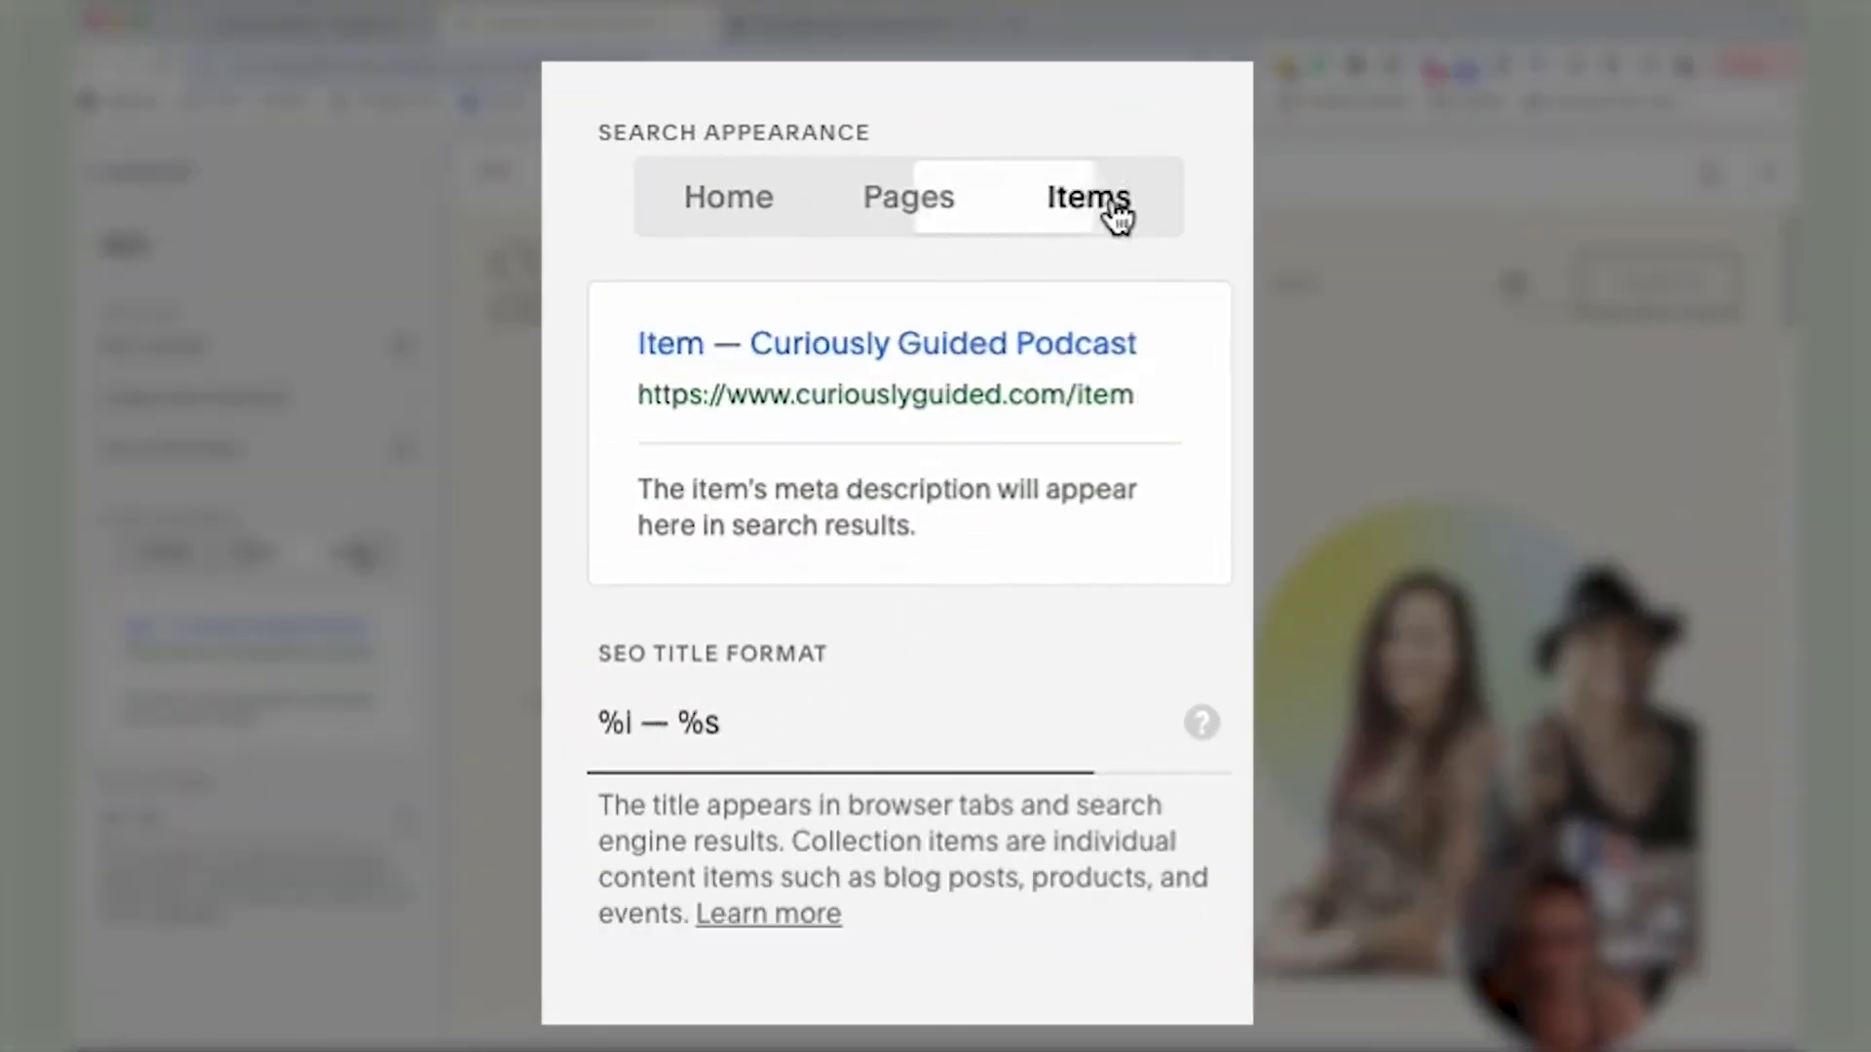
left_click_drag(779, 726, 641, 726)
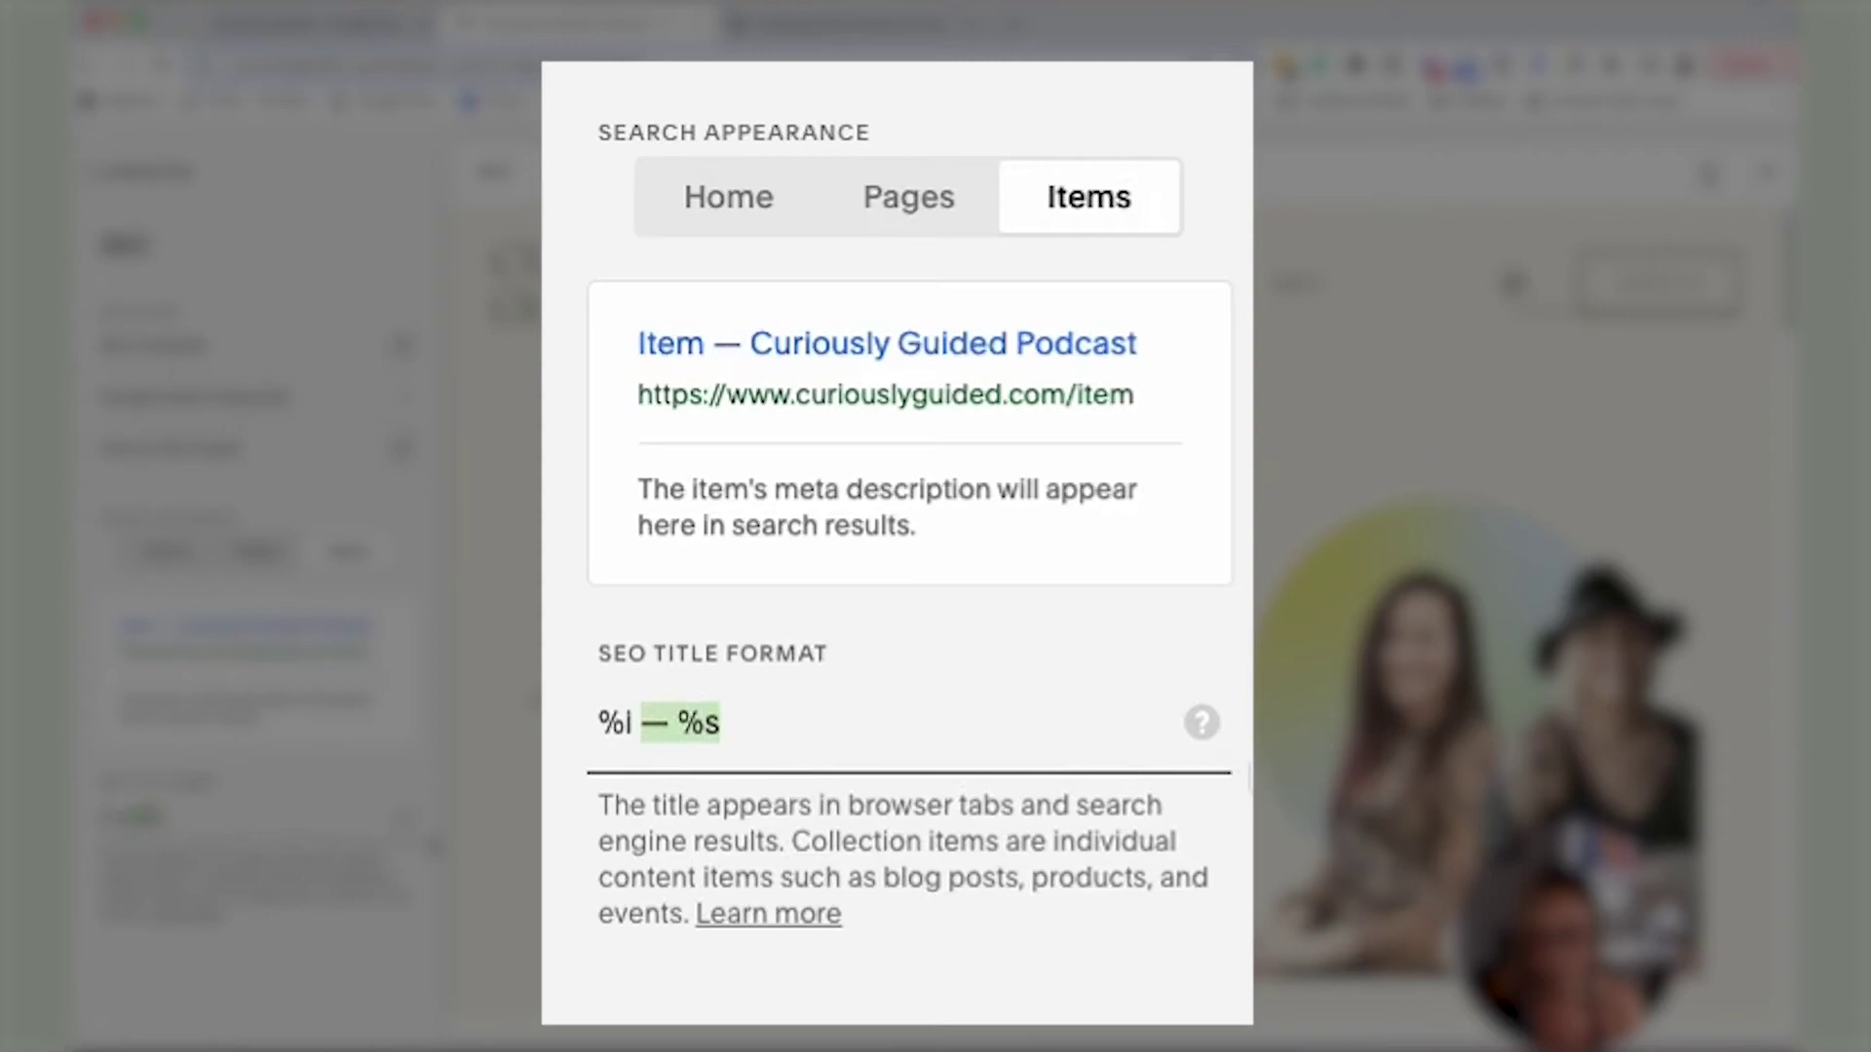
key("BackSpace")
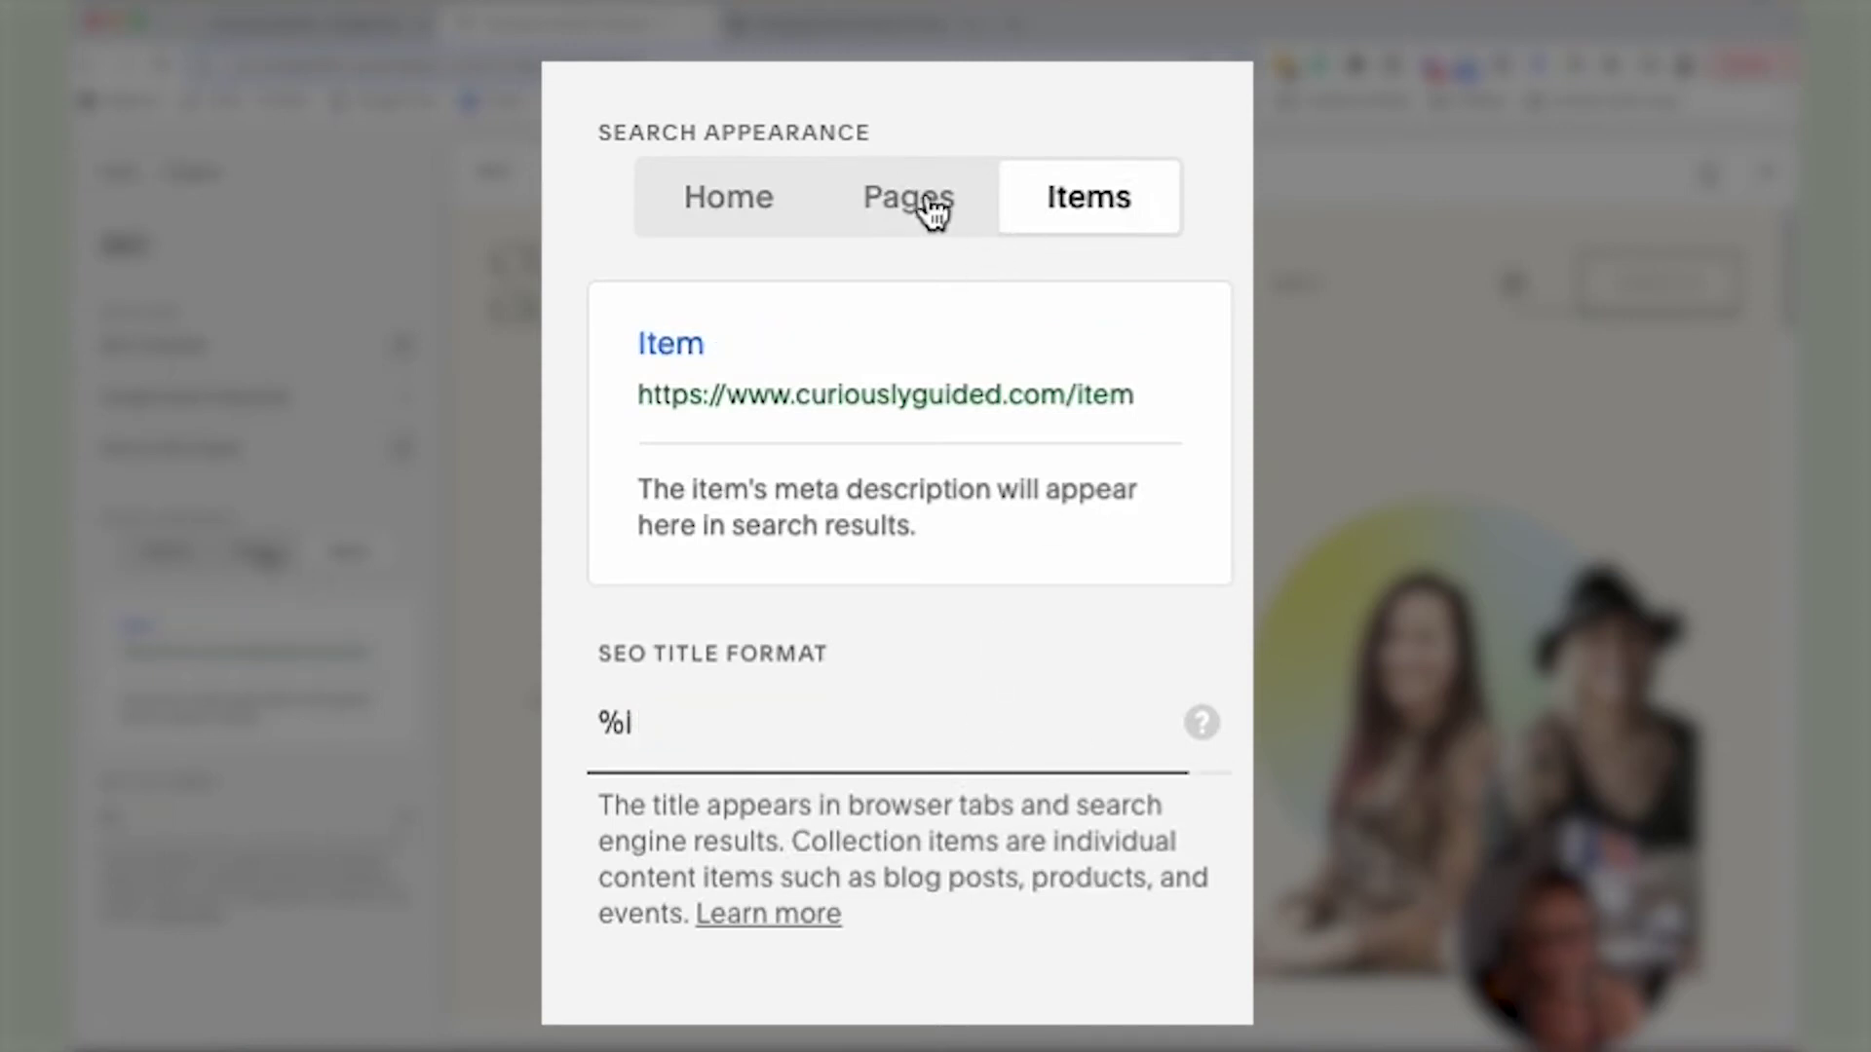
Trim the Pages title format to just %p and save both title formats
left_click(933, 209)
left_click_drag(827, 731, 669, 731)
key("BackSpace")
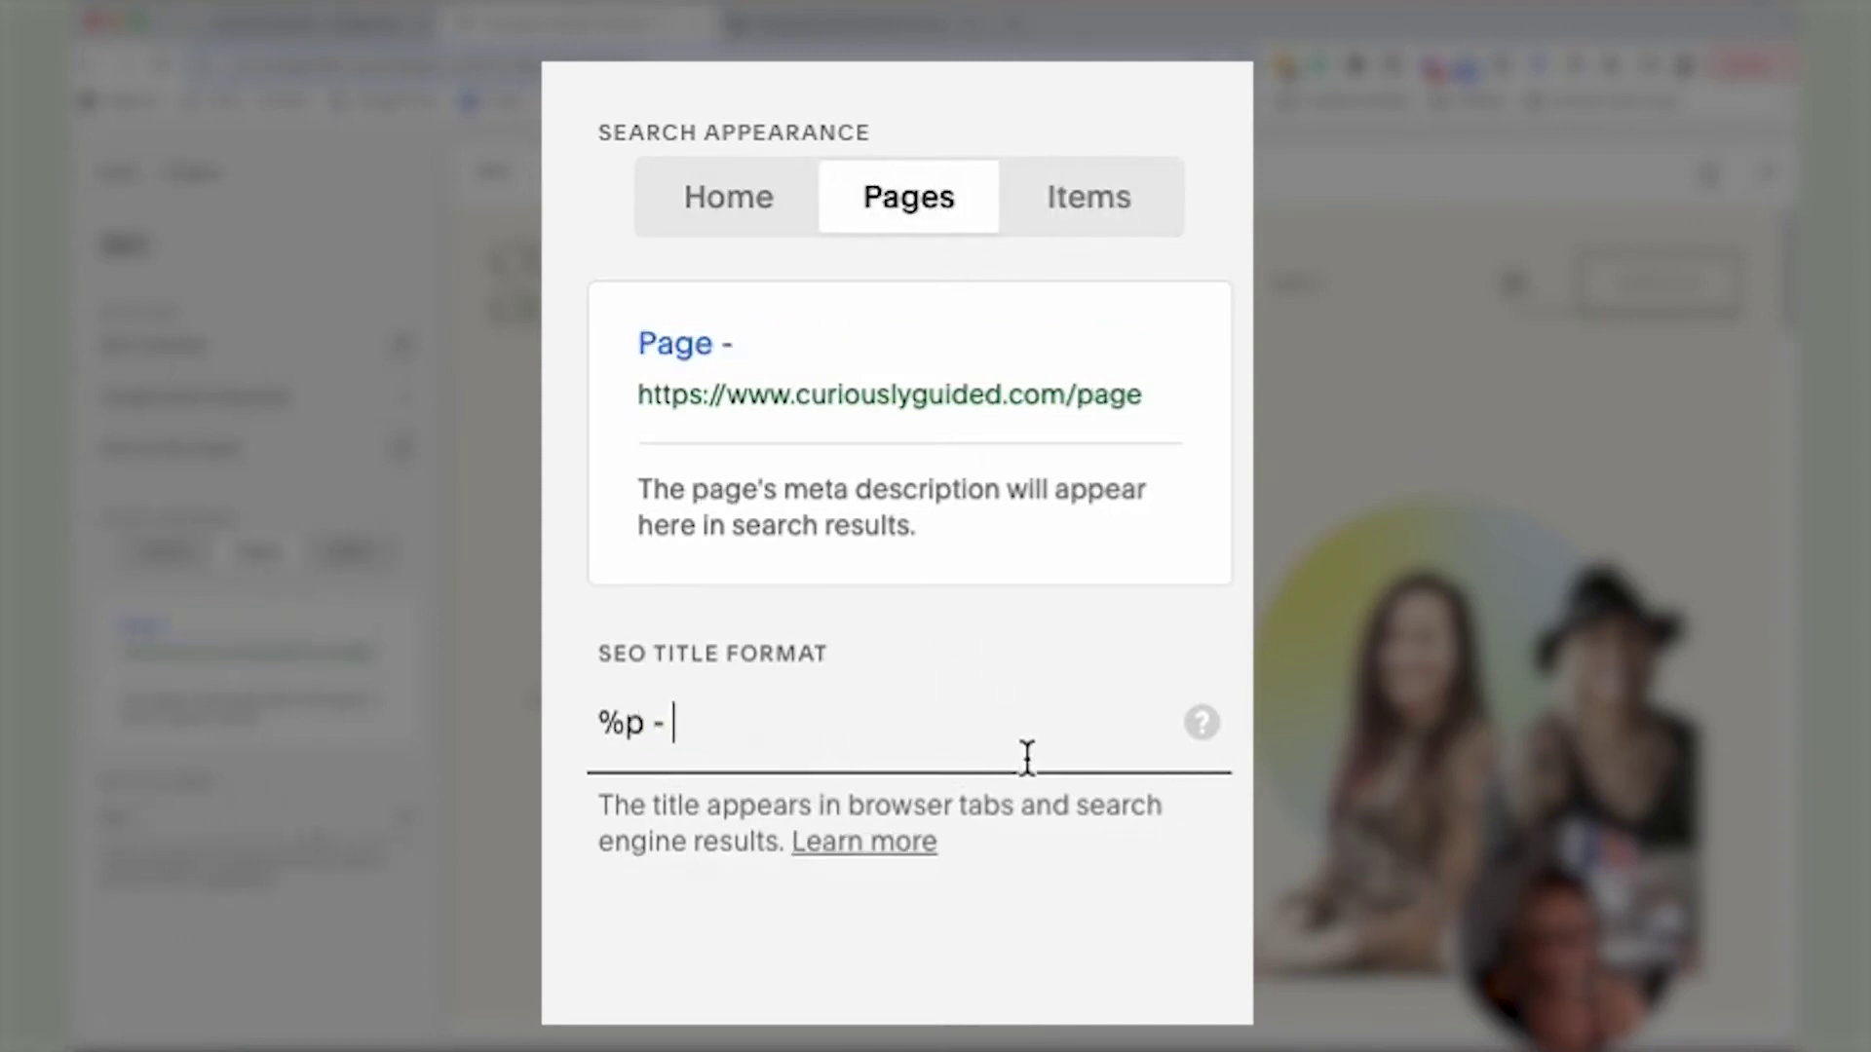
key("BackSpace")
key("BackSpace")
key("BackSpace")
left_click_drag(702, 739, 596, 722)
left_click(1067, 242)
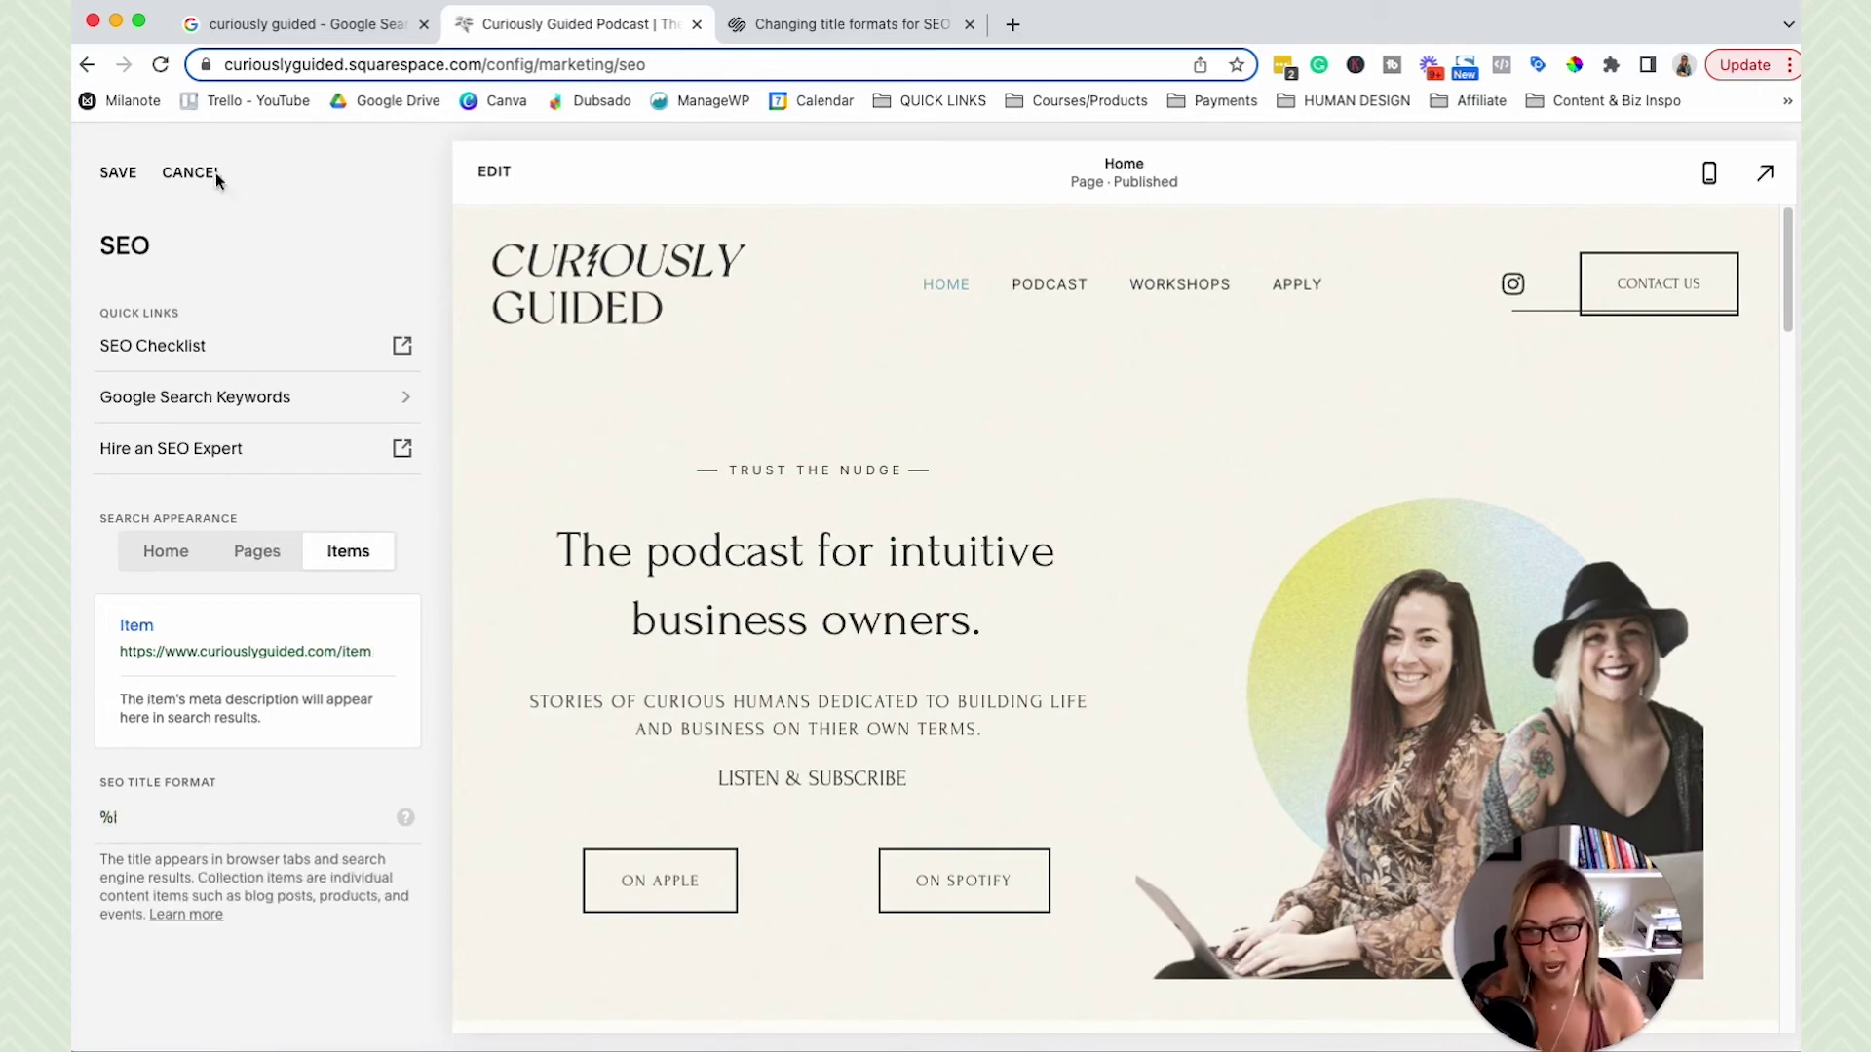
left_click(118, 174)
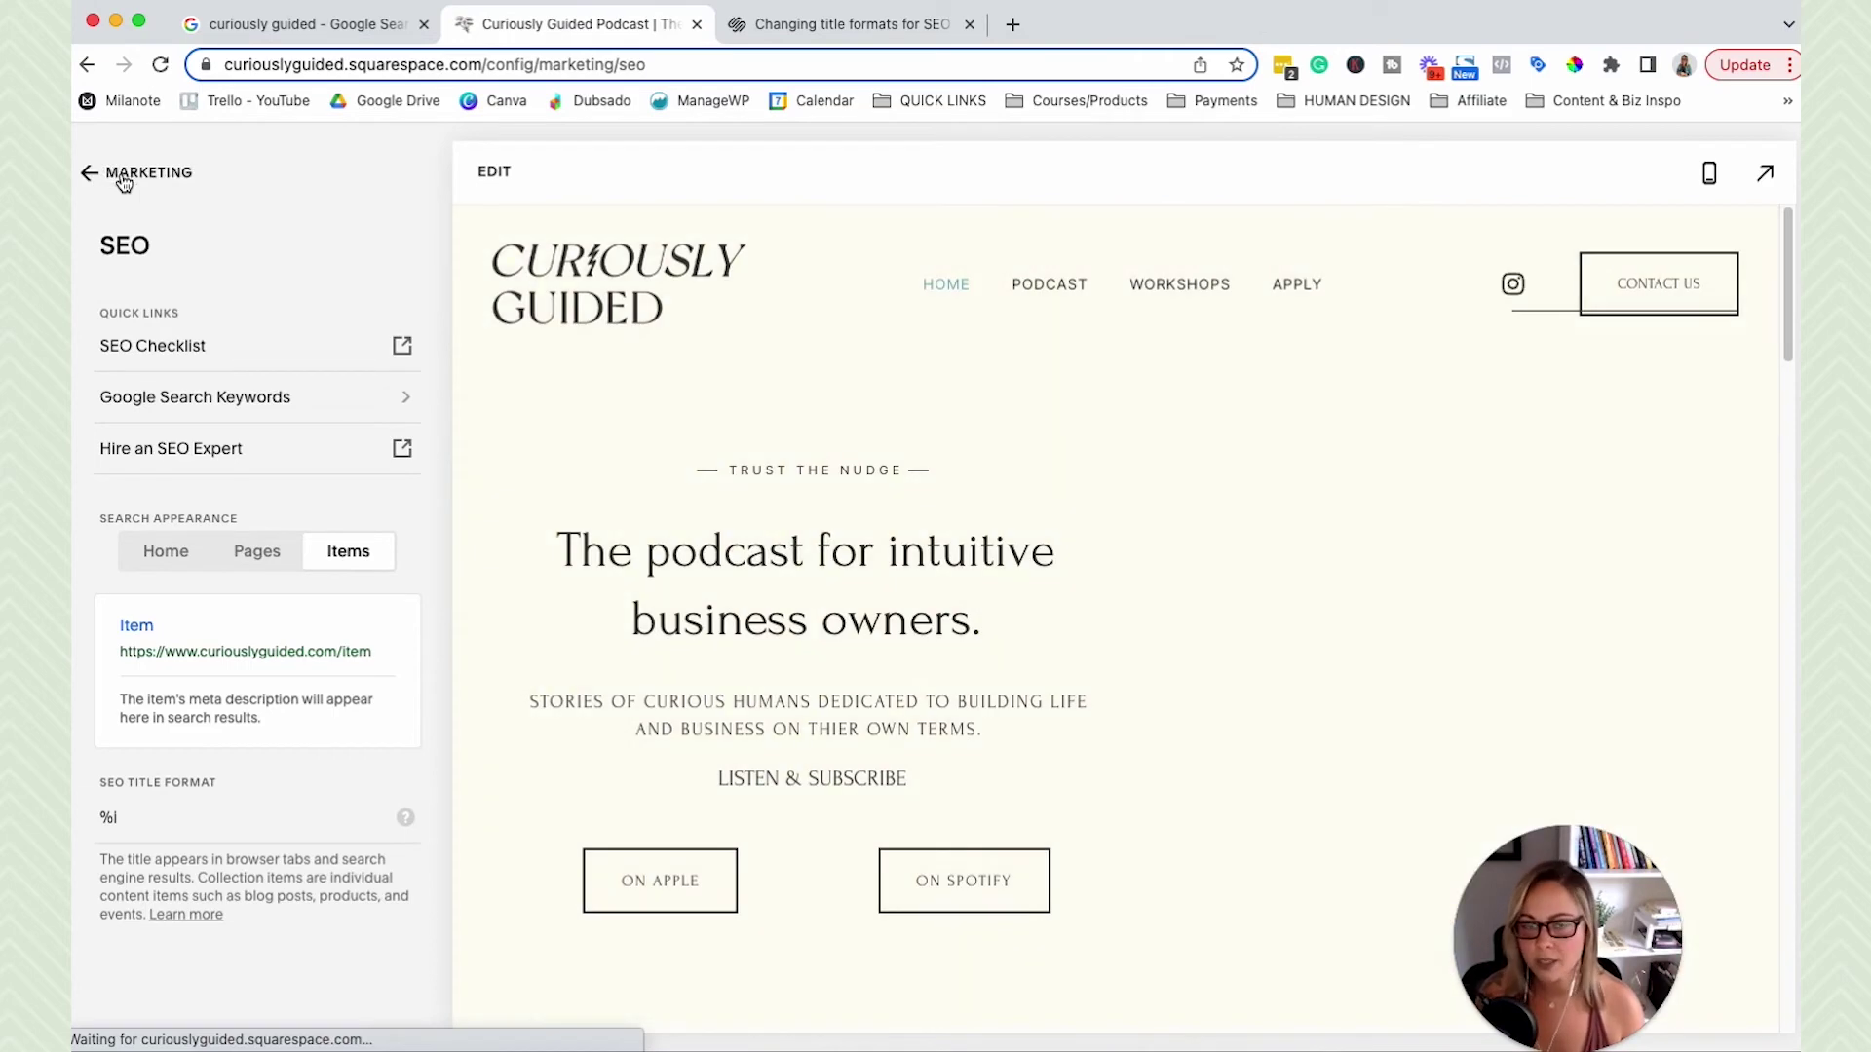